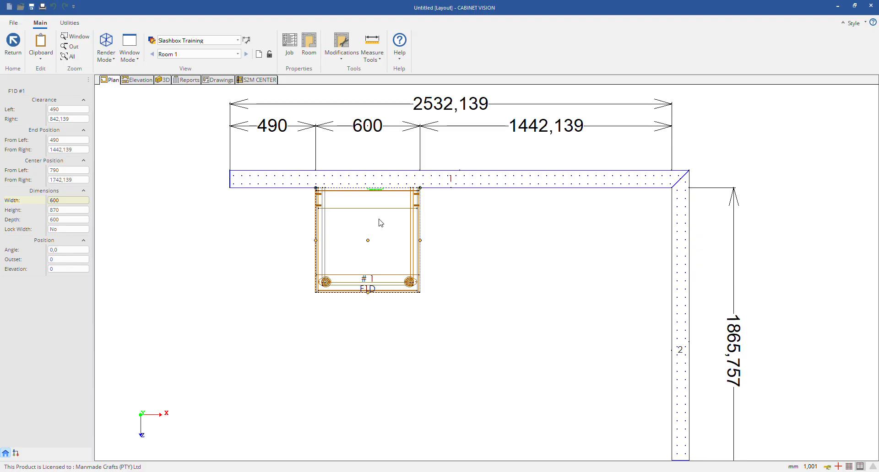
{"action": "right_click", "coordinate": [337, 218]}
{"action": "mouse_move", "coordinate": [291, 197]}
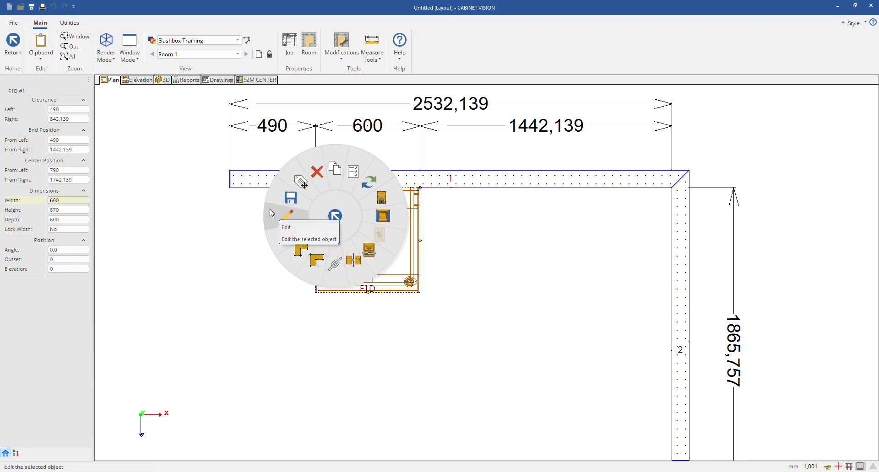
{"action": "left_click", "coordinate": [250, 252]}
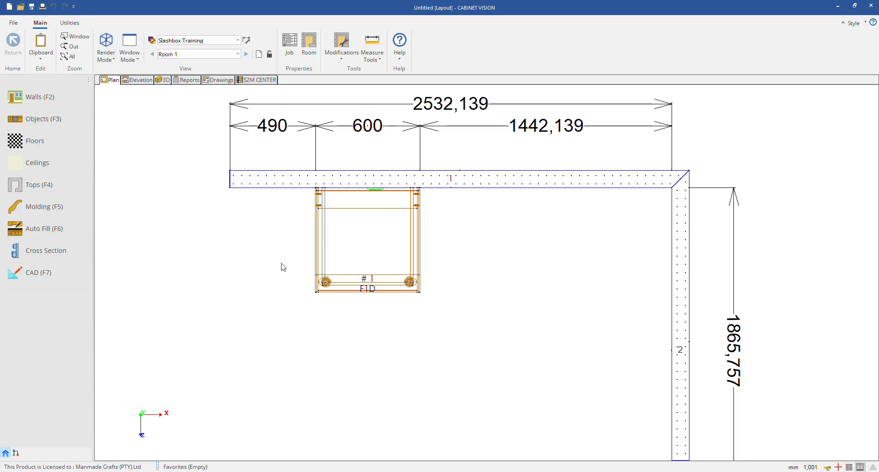
{"action": "left_click", "coordinate": [357, 230]}
{"action": "scroll", "coordinate": [286, 215], "scroll_direction": "down", "scroll_amount": 2}
{"action": "left_click", "coordinate": [436, 241]}
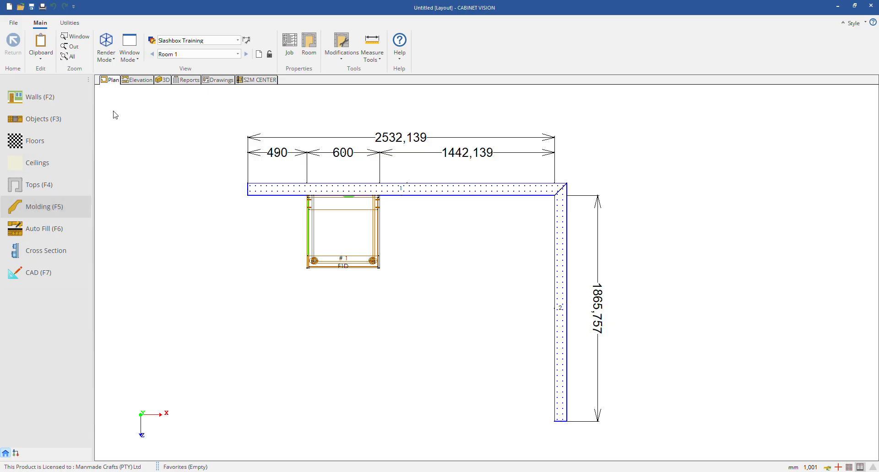
{"action": "left_click", "coordinate": [371, 232]}
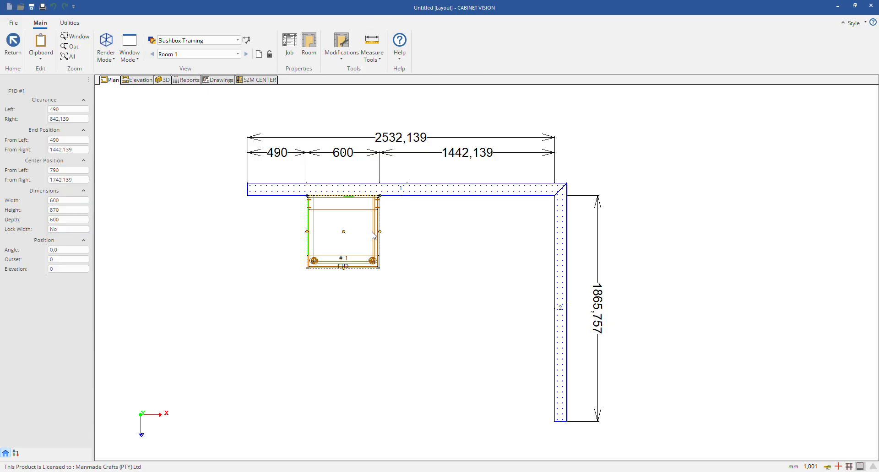
{"action": "left_click", "coordinate": [211, 190]}
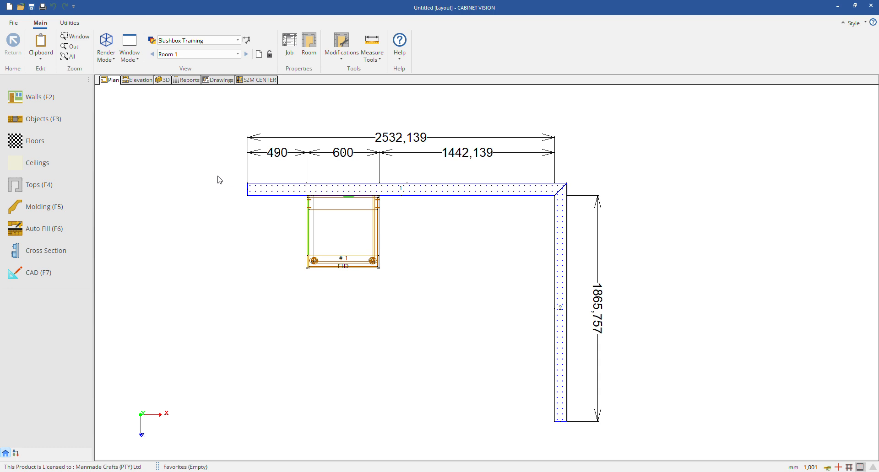
{"action": "left_click", "coordinate": [47, 144]}
{"action": "left_click", "coordinate": [14, 47]}
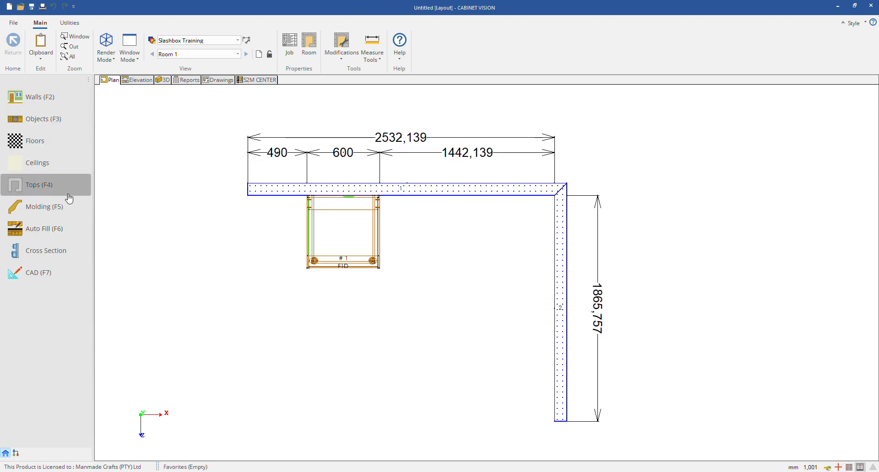
{"action": "left_click", "coordinate": [51, 250]}
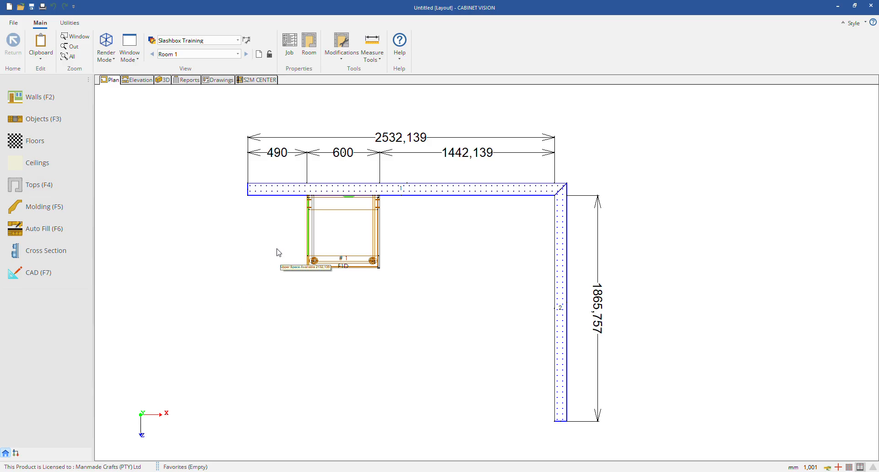
Step: Delete the F1D cabinet and both walls from the plan
{"action": "left_click", "coordinate": [322, 245]}
{"action": "left_click", "coordinate": [229, 299]}
{"action": "right_click", "coordinate": [339, 235]}
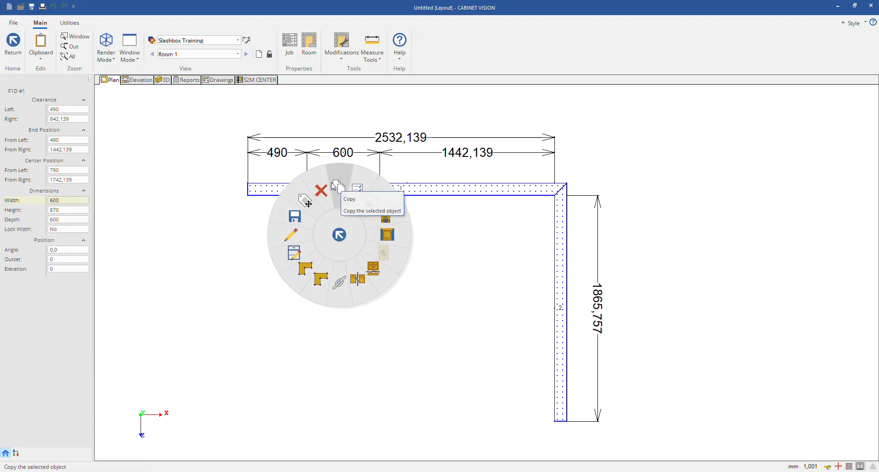
{"action": "left_click", "coordinate": [322, 189]}
{"action": "right_click", "coordinate": [423, 190]}
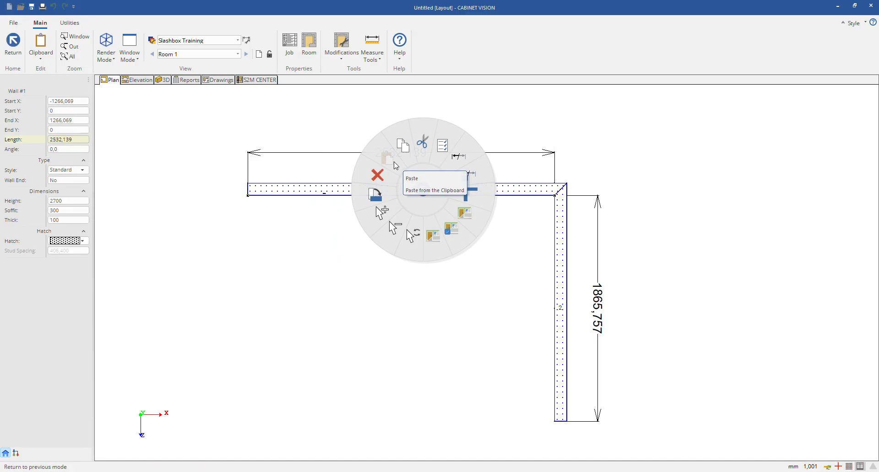
{"action": "left_click", "coordinate": [368, 181]}
{"action": "right_click", "coordinate": [560, 257]}
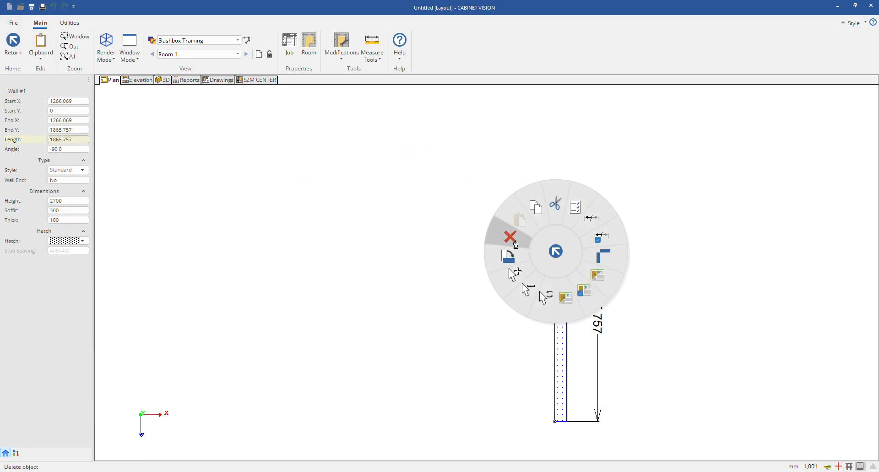
{"action": "left_click", "coordinate": [508, 235]}
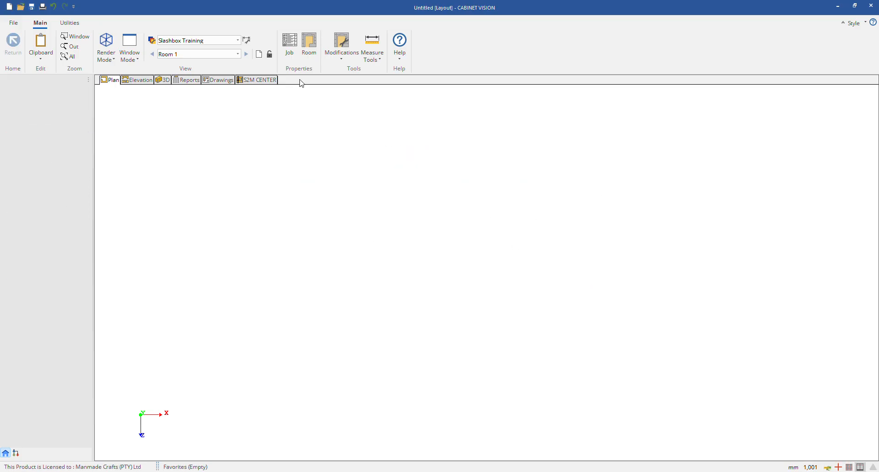
Step: Draw a closed rectangular room of walls with the Line Box tool, 3000 mm wide and about 1446 mm deep
{"action": "key", "text": "F7"}
{"action": "left_click", "coordinate": [311, 56]}
{"action": "left_click_drag", "start_coordinate": [309, 167], "coordinate": [544, 341]}
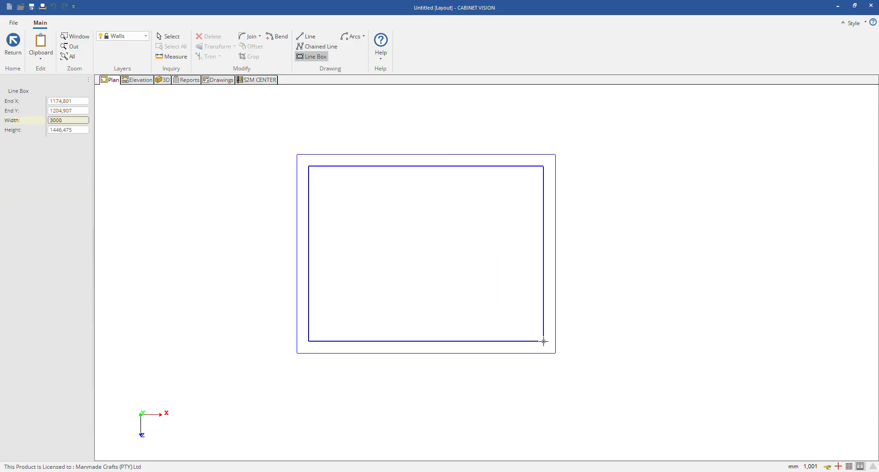
{"action": "key", "text": "Return"}
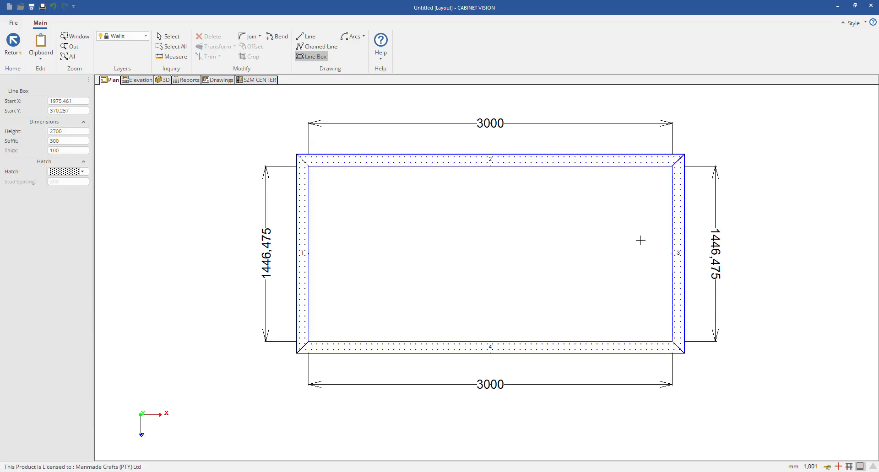
{"action": "scroll", "coordinate": [421, 201], "scroll_direction": "down", "scroll_amount": 3}
{"action": "left_click", "coordinate": [441, 221]}
{"action": "right_click", "coordinate": [537, 221]}
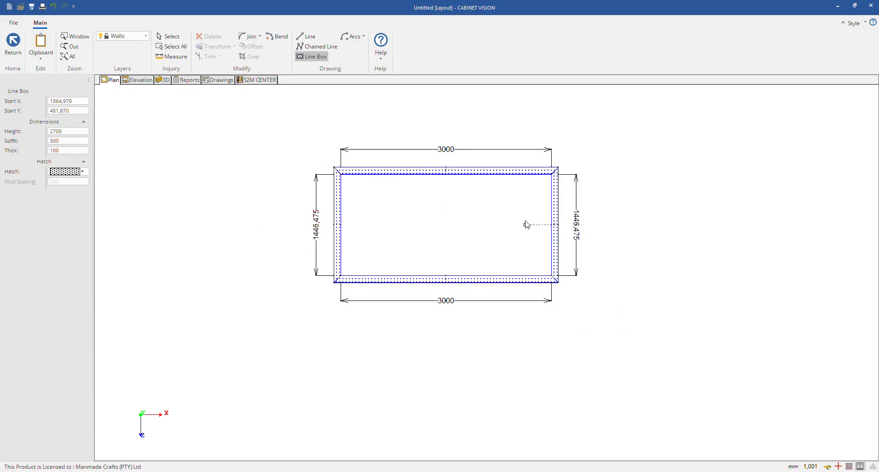
{"action": "left_click", "coordinate": [408, 193]}
{"action": "key", "text": "Escape"}
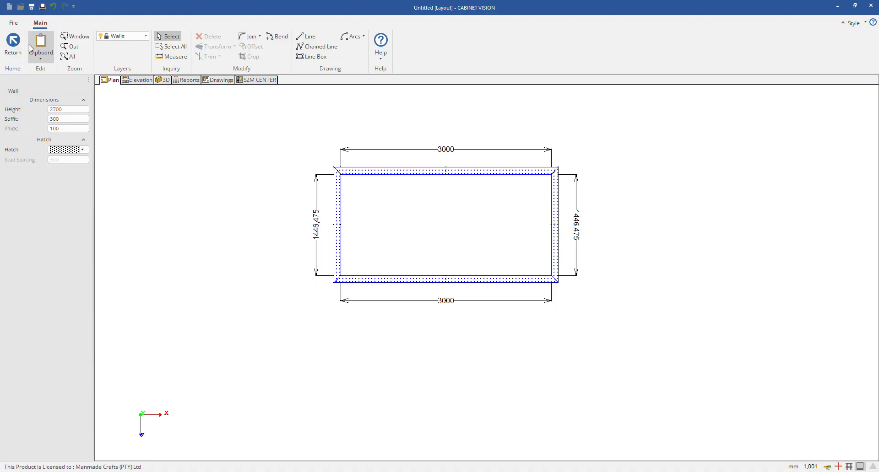
Step: AutoBuild a floor for the walled room and inspect it from above and around in 3D before returning to the plan
{"action": "left_click", "coordinate": [13, 43]}
{"action": "left_click", "coordinate": [42, 141]}
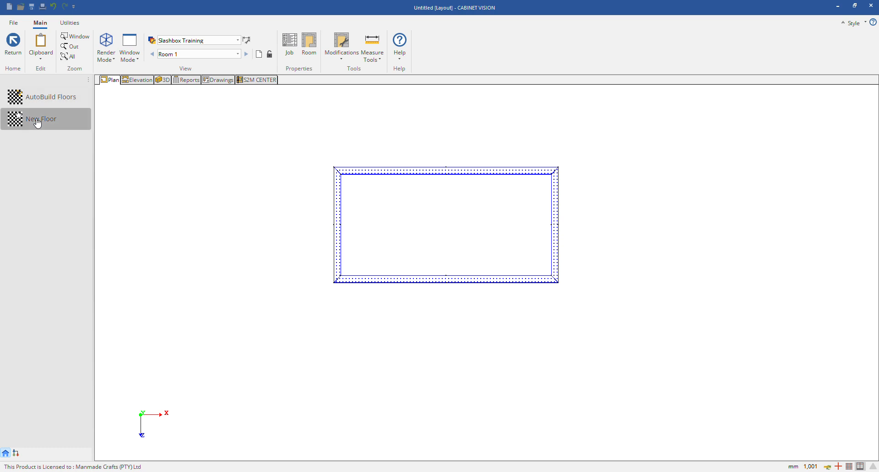
{"action": "left_click", "coordinate": [42, 96]}
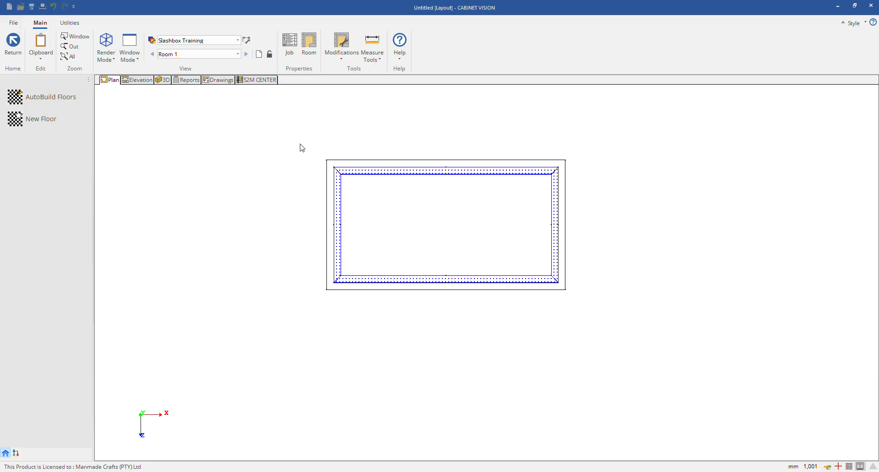
{"action": "left_click", "coordinate": [163, 81]}
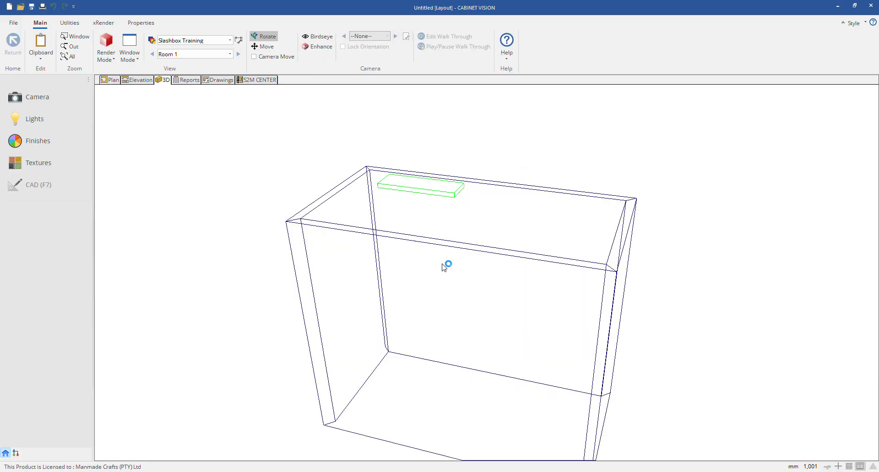
{"action": "mouse_move", "coordinate": [482, 243]}
{"action": "left_mouse_down"}
{"action": "mouse_move", "coordinate": [604, 318]}
{"action": "mouse_move", "coordinate": [558, 336]}
{"action": "left_mouse_up"}
{"action": "scroll", "coordinate": [509, 177], "scroll_direction": "down", "scroll_amount": 5}
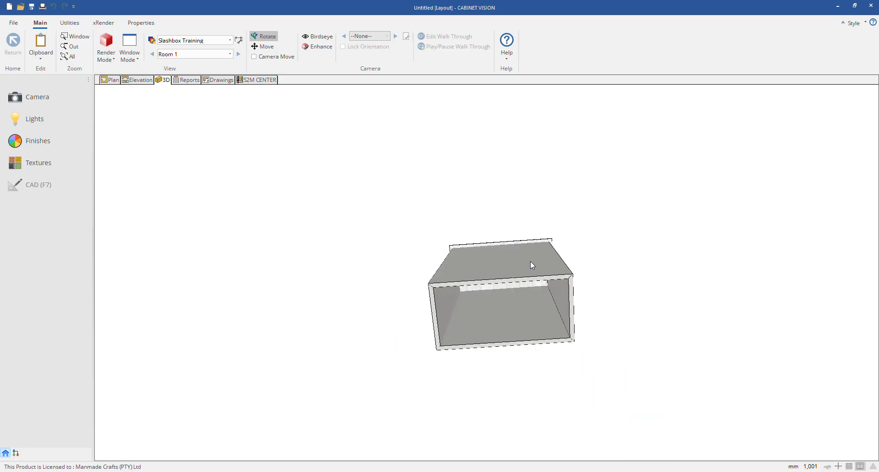
{"action": "left_click_drag", "start_coordinate": [530, 262], "coordinate": [519, 235]}
{"action": "scroll", "coordinate": [520, 238], "scroll_direction": "up", "scroll_amount": 3}
{"action": "left_click_drag", "start_coordinate": [490, 284], "coordinate": [550, 224]}
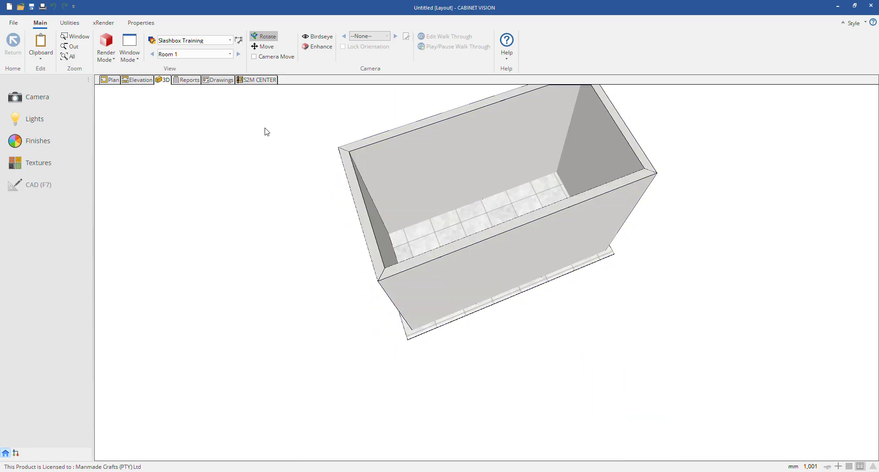
{"action": "left_click", "coordinate": [110, 81]}
{"action": "left_click", "coordinate": [40, 141]}
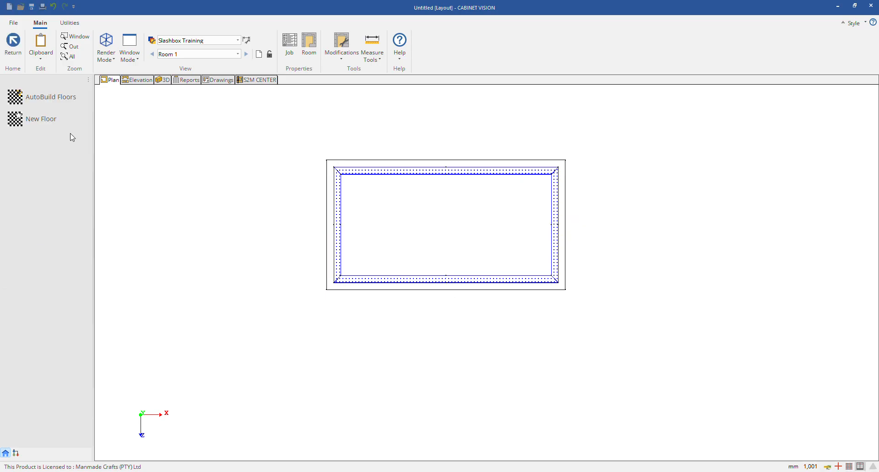
{"action": "left_click", "coordinate": [56, 104]}
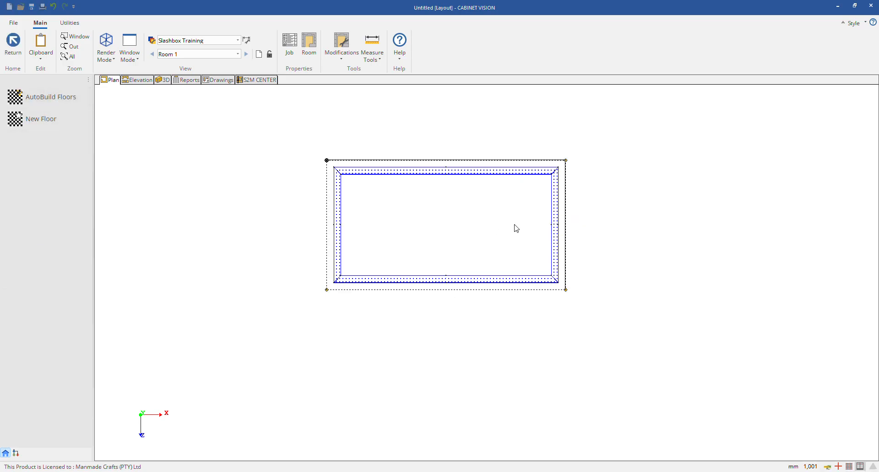
{"action": "left_click", "coordinate": [14, 45]}
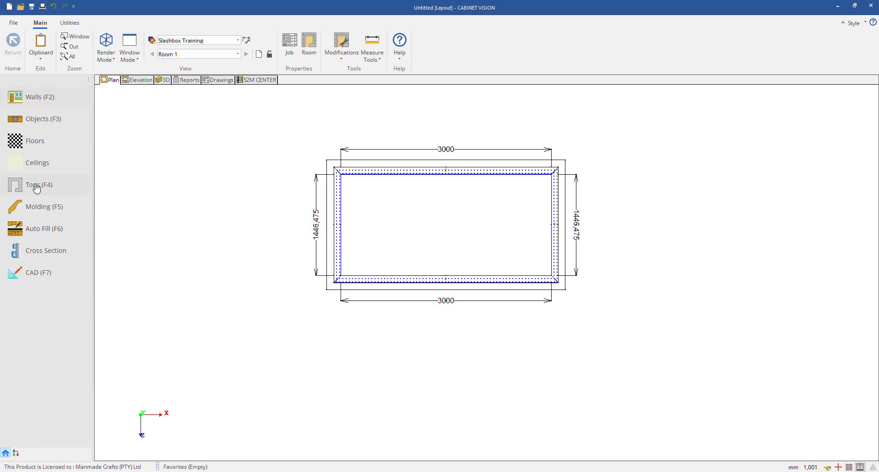
{"action": "right_click", "coordinate": [422, 210]}
{"action": "left_click", "coordinate": [439, 197]}
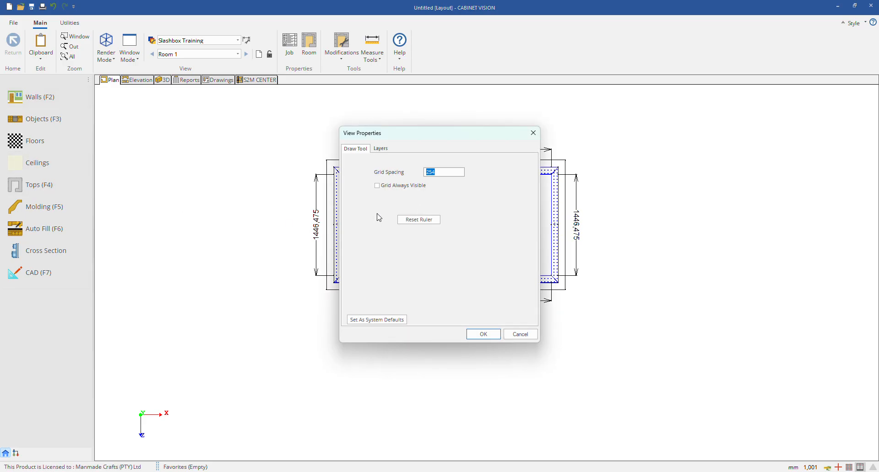
{"action": "left_click", "coordinate": [534, 133]}
Step: Change the floor's texture to Marble Floor and check the room in 3D
{"action": "left_click", "coordinate": [43, 141]}
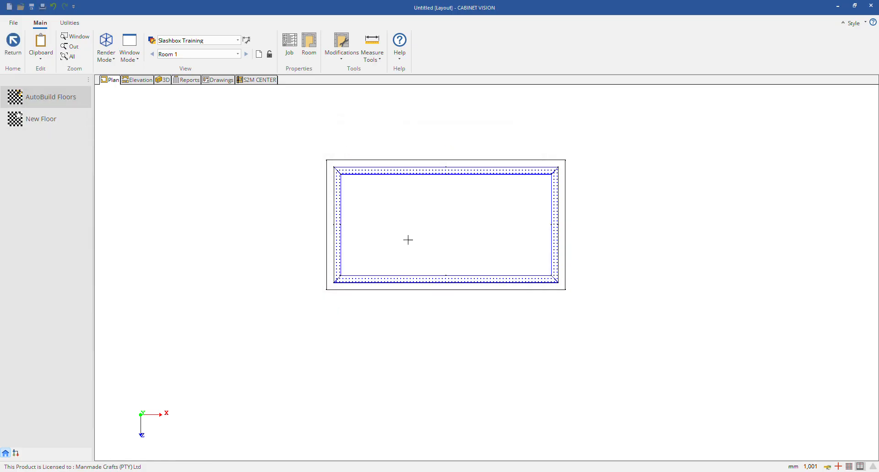
{"action": "left_click", "coordinate": [454, 231]}
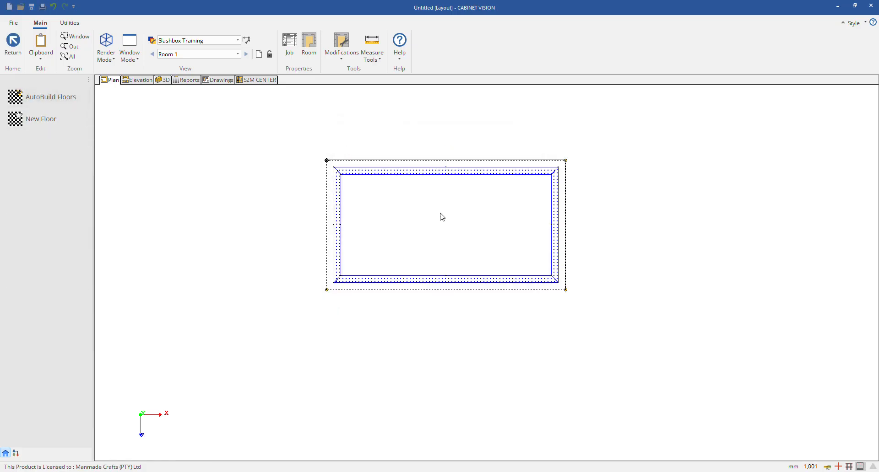
{"action": "right_click", "coordinate": [442, 217]}
{"action": "left_click", "coordinate": [440, 210]}
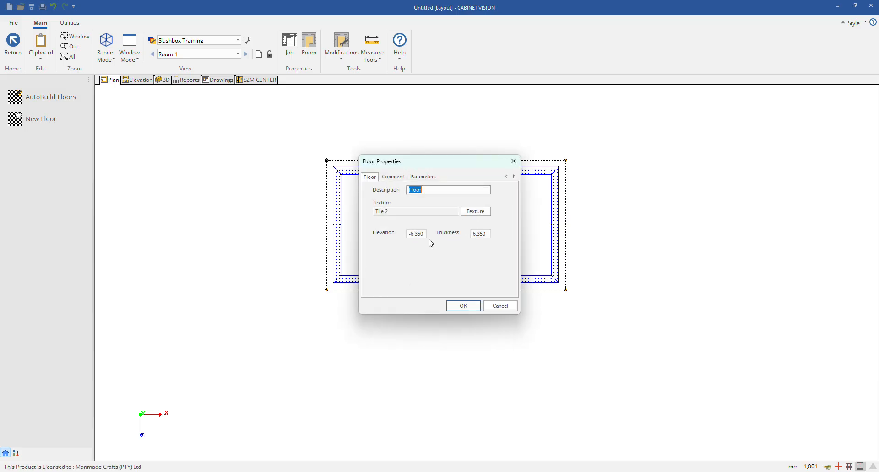
{"action": "left_click", "coordinate": [479, 213]}
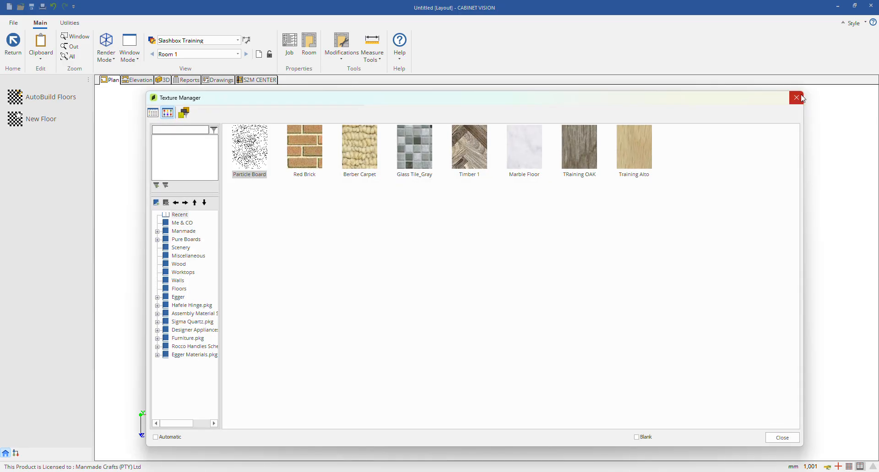
{"action": "left_click", "coordinate": [800, 97]}
{"action": "left_click", "coordinate": [462, 210]}
{"action": "double_click", "coordinate": [525, 147]}
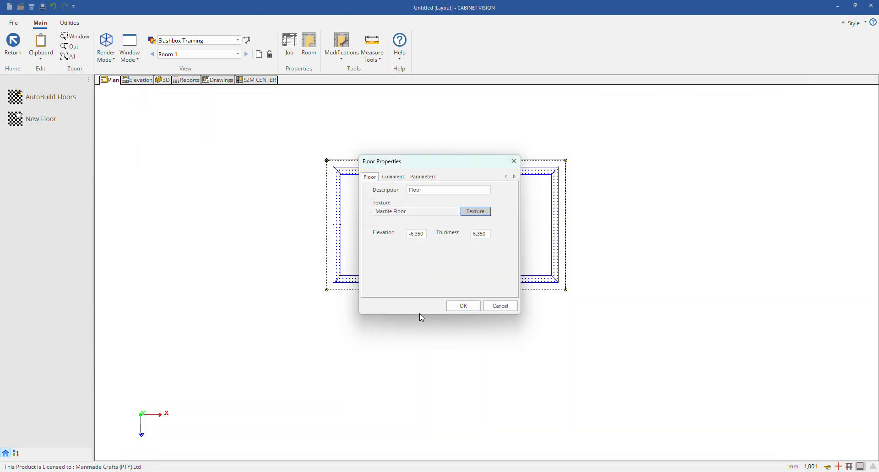
{"action": "left_click", "coordinate": [466, 306]}
{"action": "left_click", "coordinate": [166, 81]}
{"action": "left_click_drag", "start_coordinate": [387, 317], "coordinate": [525, 322]}
{"action": "left_click", "coordinate": [117, 80]}
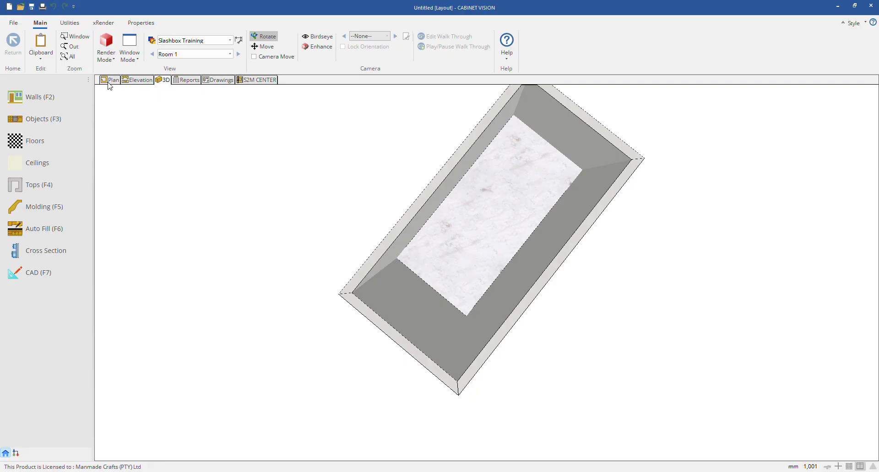
Step: Reopen the floor's properties and review its description, elevation, thickness, comment and parameters
{"action": "left_click", "coordinate": [41, 142]}
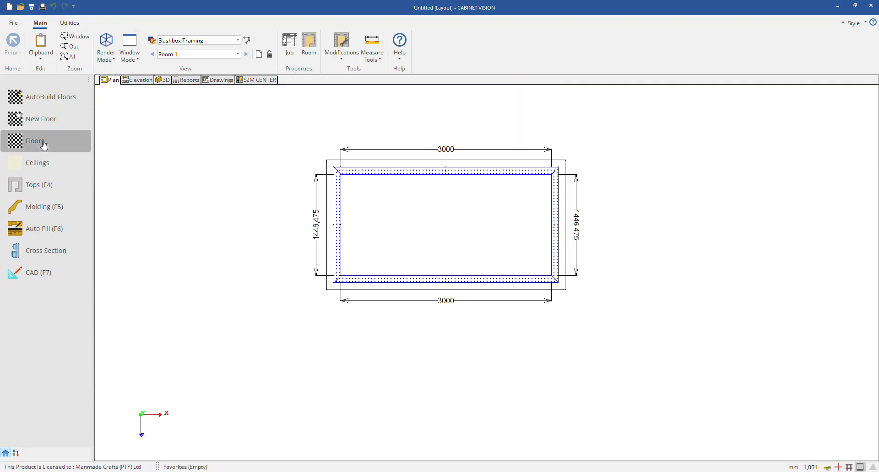
{"action": "left_click", "coordinate": [545, 208]}
{"action": "left_click", "coordinate": [423, 234]}
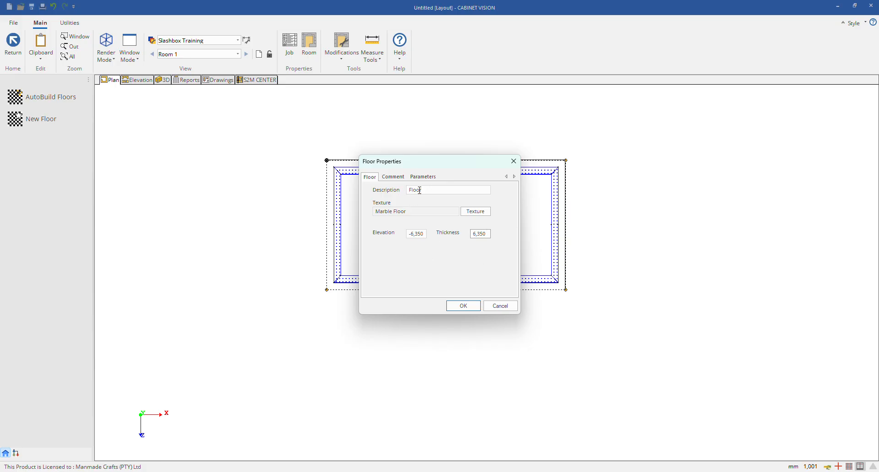
{"action": "left_click", "coordinate": [440, 191]}
{"action": "left_click", "coordinate": [396, 178]}
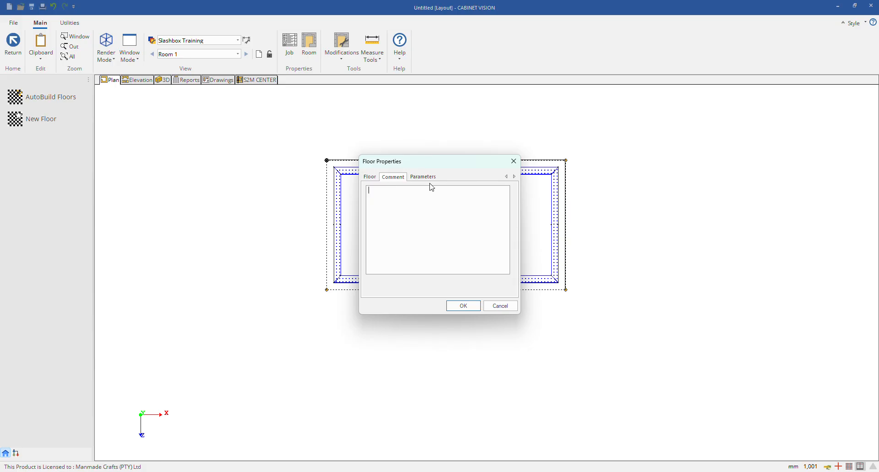
{"action": "left_click", "coordinate": [411, 180]}
{"action": "left_click", "coordinate": [394, 178]}
{"action": "left_click", "coordinate": [369, 178]}
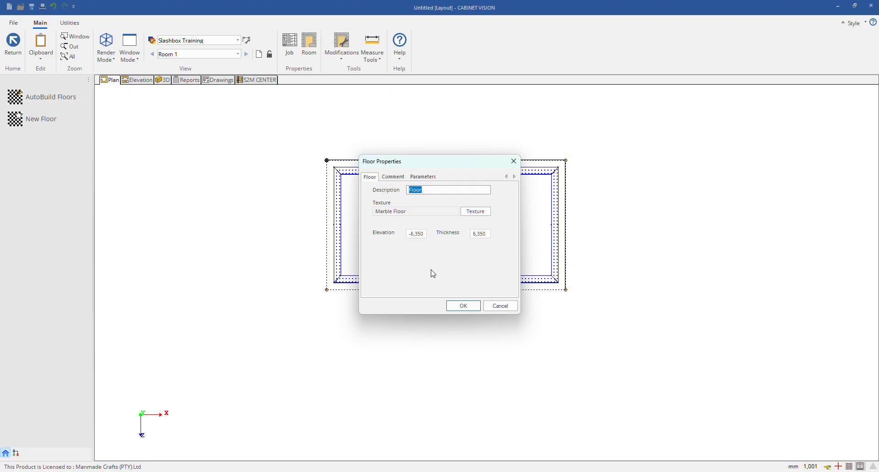
{"action": "left_click", "coordinate": [423, 177]}
{"action": "left_click", "coordinate": [406, 180]}
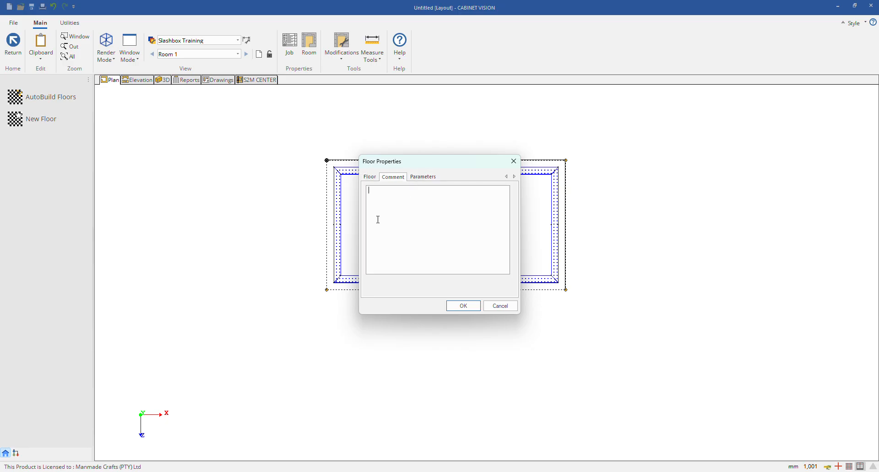
Step: Accept the floor's properties and delete the automatically built floor from the room
{"action": "left_click", "coordinate": [370, 178]}
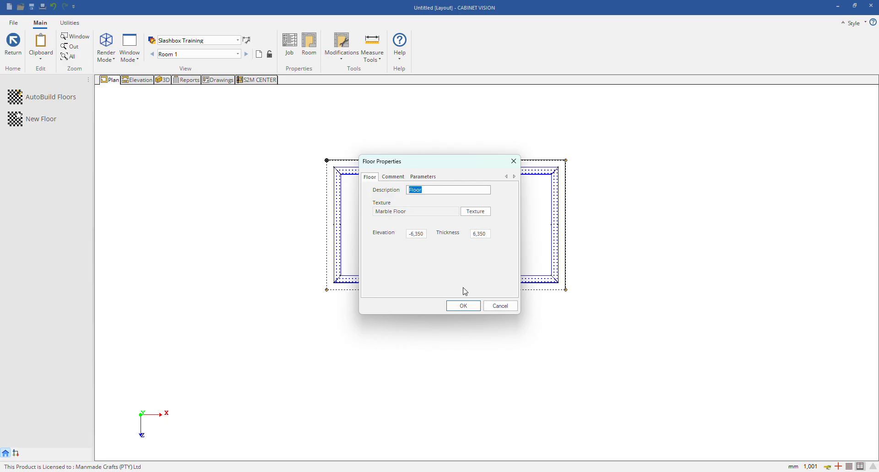
{"action": "left_click", "coordinate": [456, 308]}
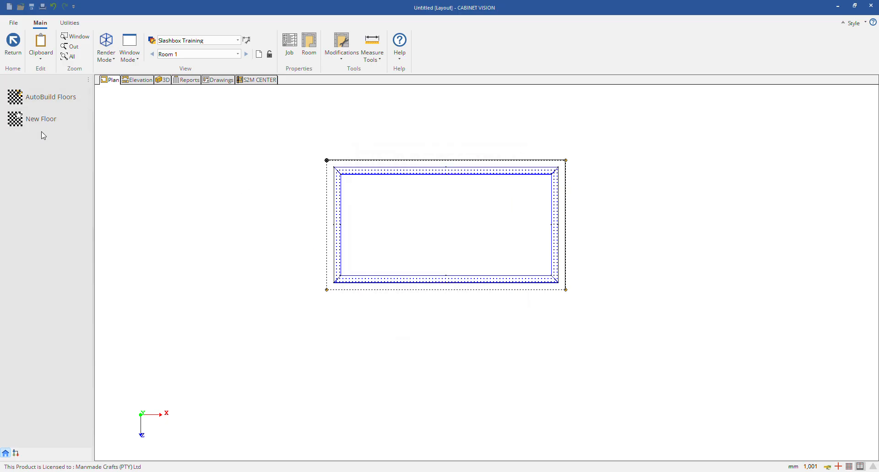
{"action": "right_click", "coordinate": [418, 217]}
{"action": "left_click", "coordinate": [429, 197]}
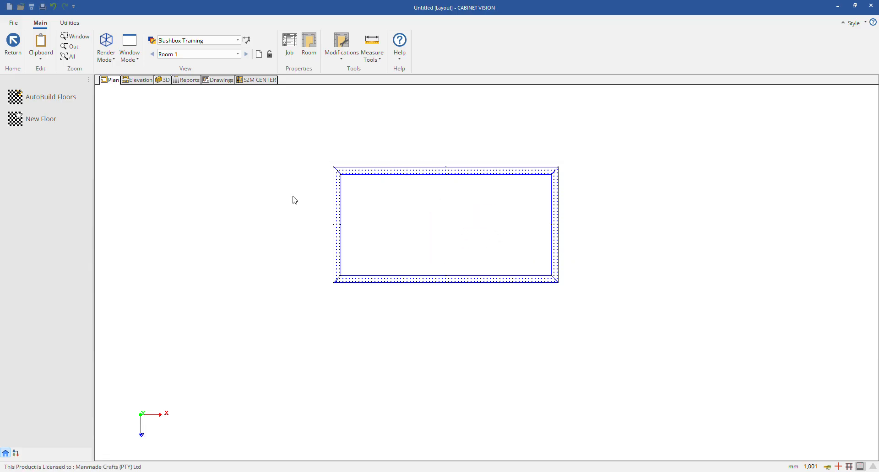
Step: Draw a new rectangular floor over the left half of the room, 1500 mm wide and about 1446 mm deep, and save it
{"action": "left_click", "coordinate": [41, 119]}
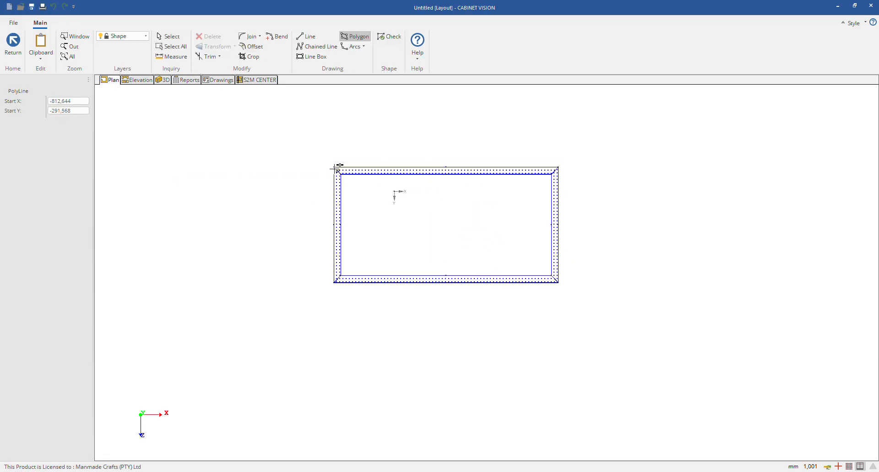
{"action": "key", "text": "Escape"}
{"action": "left_click", "coordinate": [53, 119]}
{"action": "left_click", "coordinate": [342, 175]}
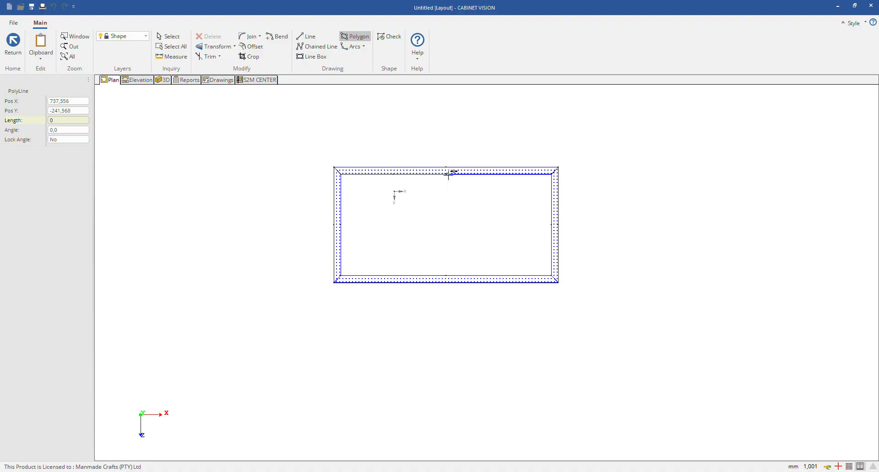
{"action": "left_click", "coordinate": [446, 275]}
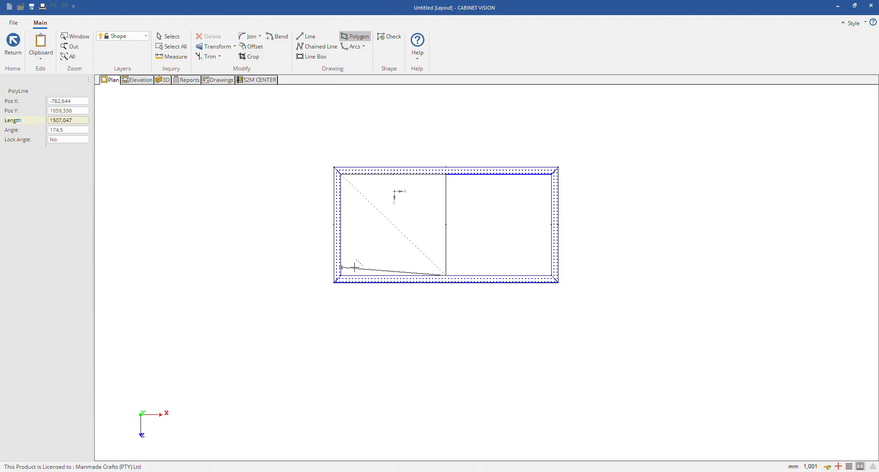
{"action": "left_click", "coordinate": [342, 274]}
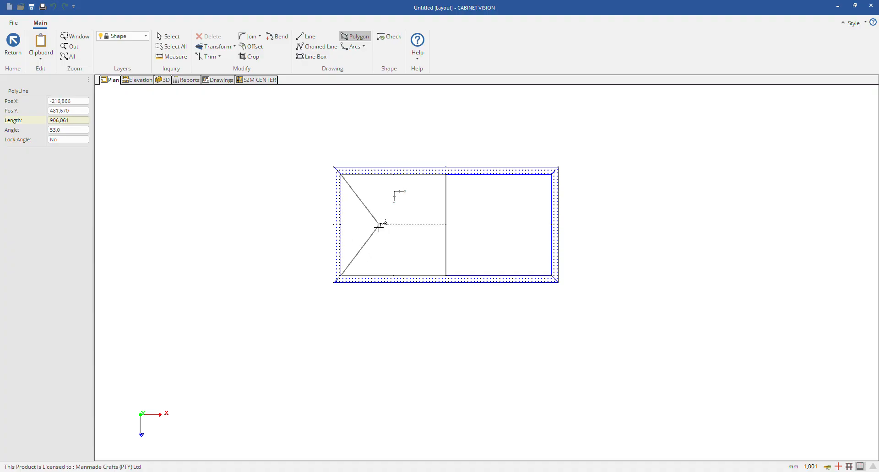
{"action": "left_click", "coordinate": [342, 174]}
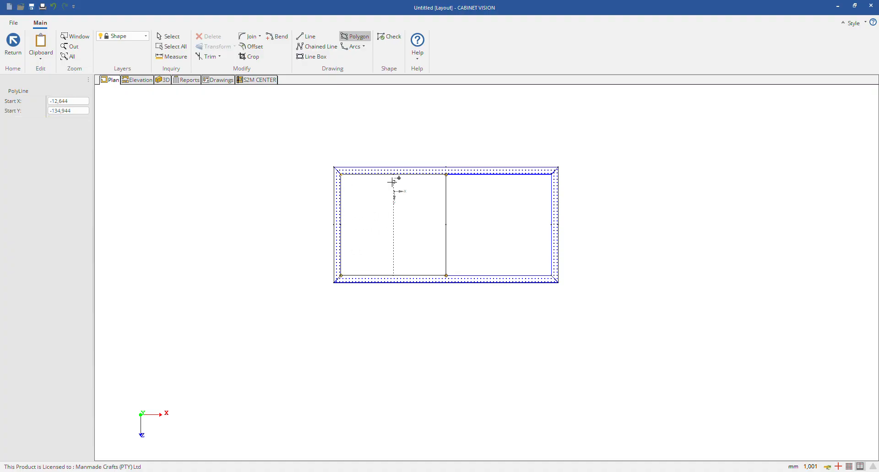
{"action": "key", "text": "Escape"}
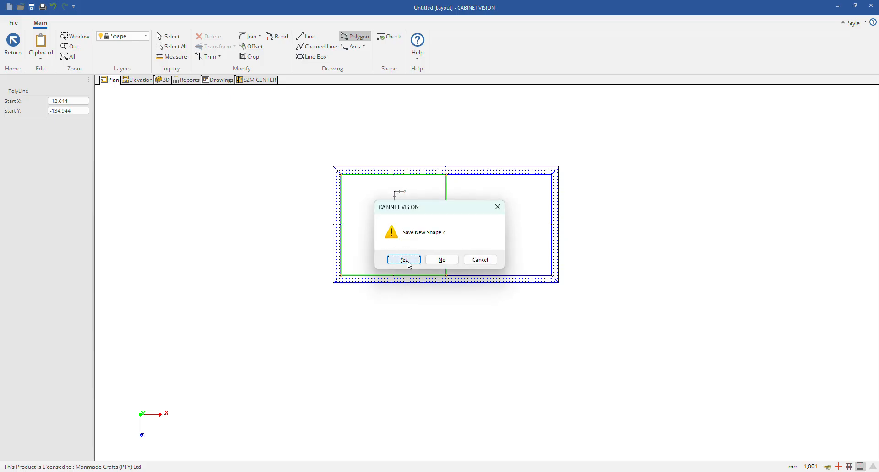
{"action": "left_click", "coordinate": [403, 260]}
Step: Inspect the half-room floor in 3D from above, then return to the plan
{"action": "left_click", "coordinate": [163, 80]}
{"action": "left_click_drag", "start_coordinate": [271, 198], "coordinate": [378, 284]}
{"action": "scroll", "coordinate": [368, 279], "scroll_direction": "down", "scroll_amount": 3}
{"action": "scroll", "coordinate": [385, 358], "scroll_direction": "up", "scroll_amount": 2}
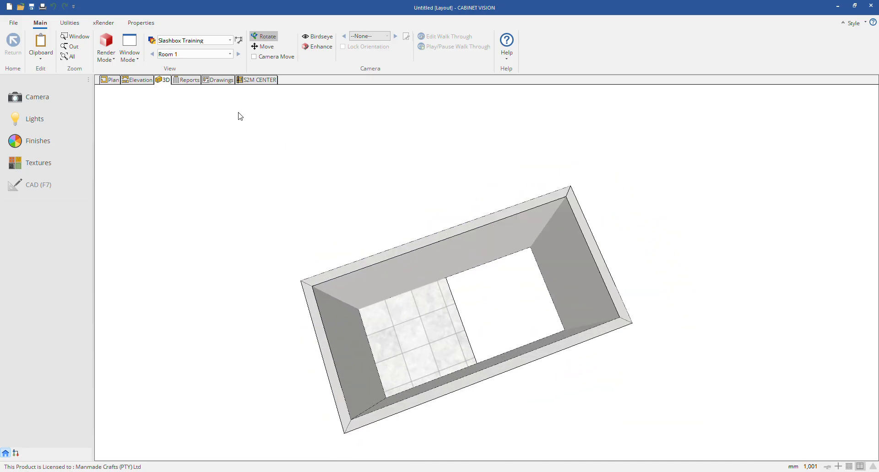
{"action": "left_click", "coordinate": [119, 79]}
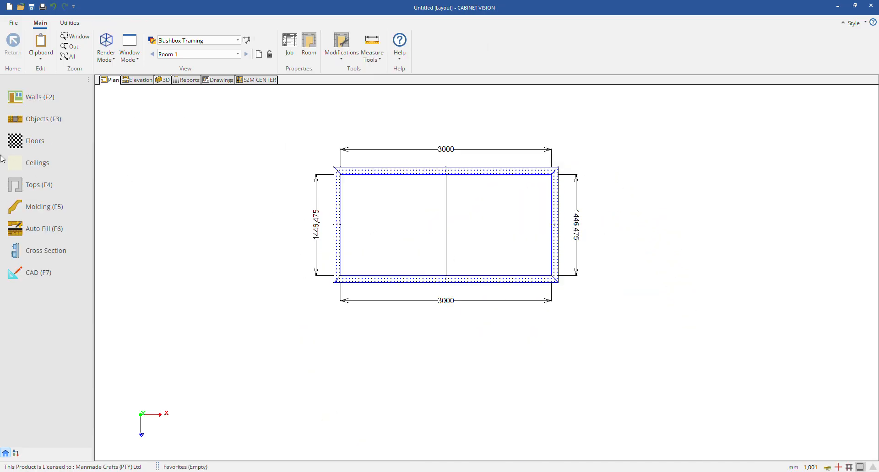
Step: Edit the floor's shape by adding a chained-line notch outline at its upper edge, about 548 mm wide and 515 mm deep
{"action": "left_click", "coordinate": [22, 143]}
{"action": "right_click", "coordinate": [383, 207]}
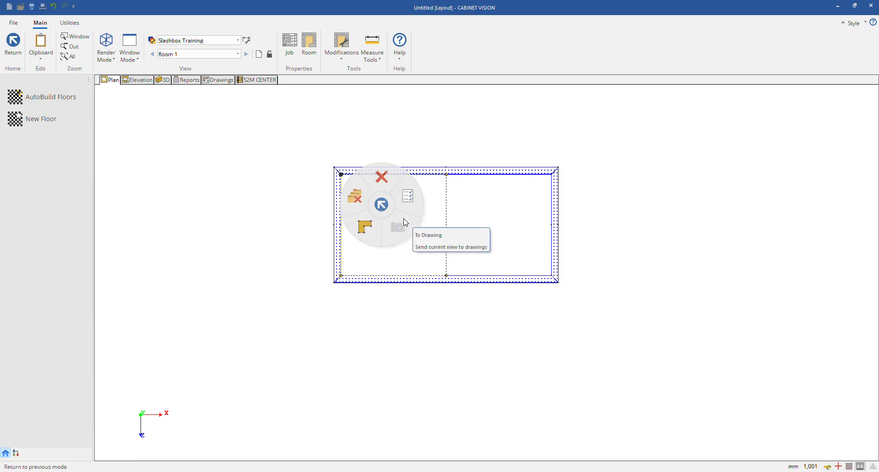
{"action": "left_click", "coordinate": [364, 227]}
{"action": "scroll", "coordinate": [402, 188], "scroll_direction": "up", "scroll_amount": 2}
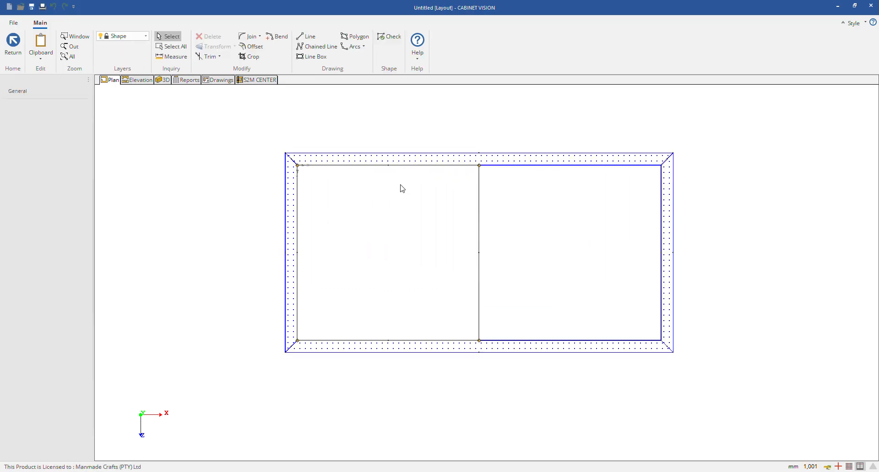
{"action": "left_click", "coordinate": [317, 46]}
{"action": "left_click", "coordinate": [347, 165]}
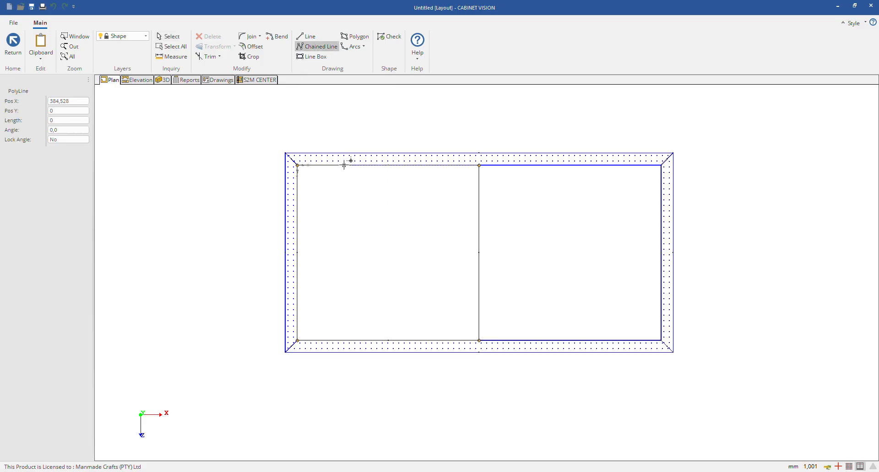
{"action": "left_click", "coordinate": [342, 227]}
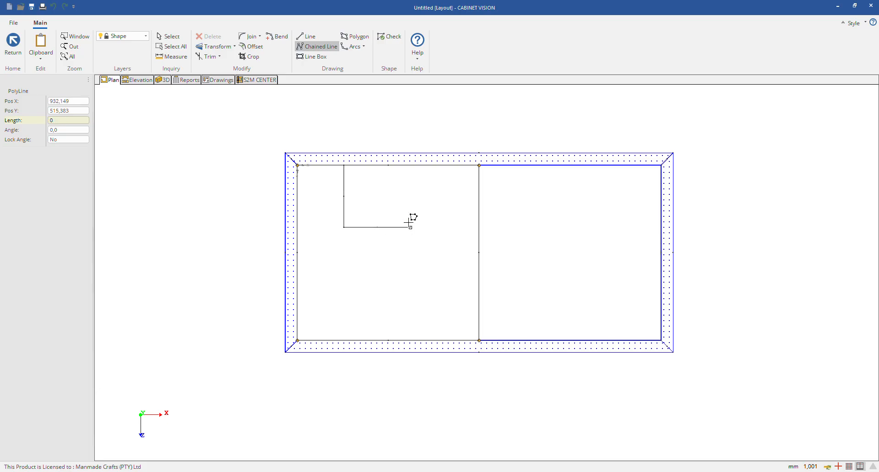
{"action": "left_click", "coordinate": [410, 228]}
{"action": "key", "text": "Escape"}
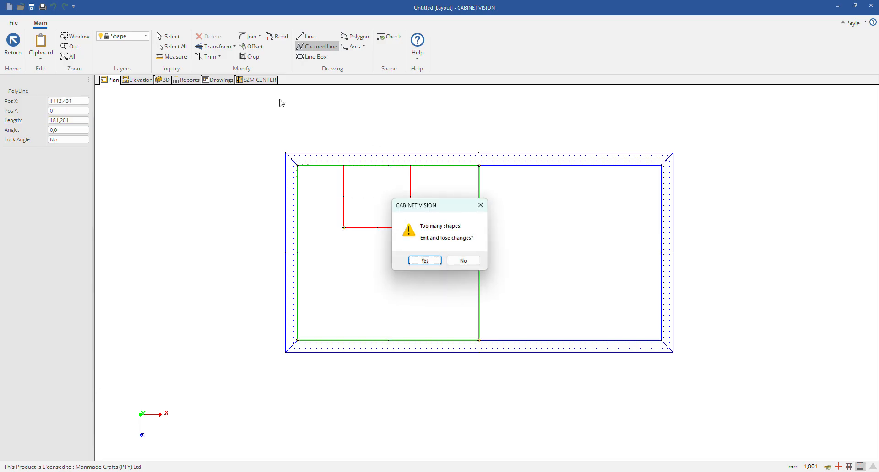
{"action": "left_click", "coordinate": [472, 261]}
Step: Trim the floor's upper edge between the notch sides, save the shape and check the cut-out in 3D
{"action": "left_click", "coordinate": [214, 58]}
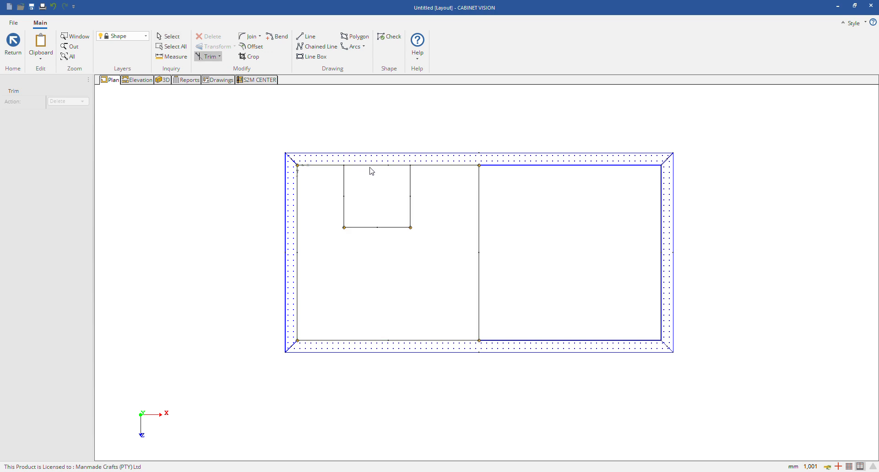
{"action": "right_click", "coordinate": [385, 139]}
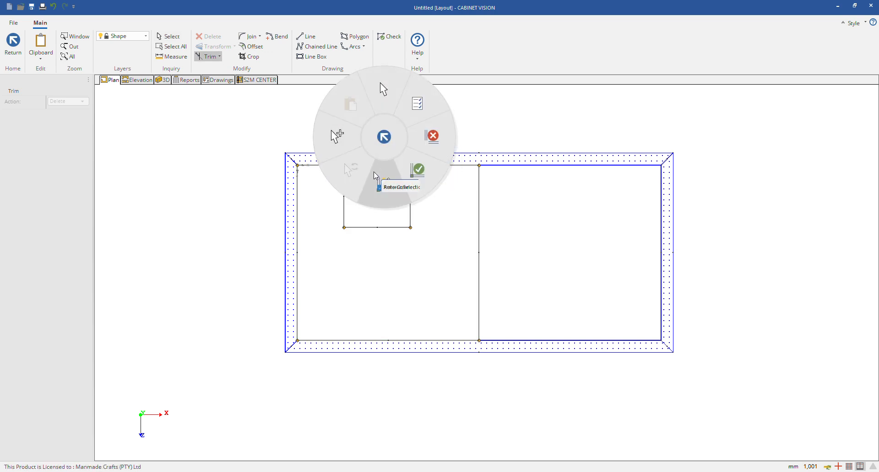
{"action": "left_click", "coordinate": [393, 147]}
{"action": "left_click", "coordinate": [404, 257]}
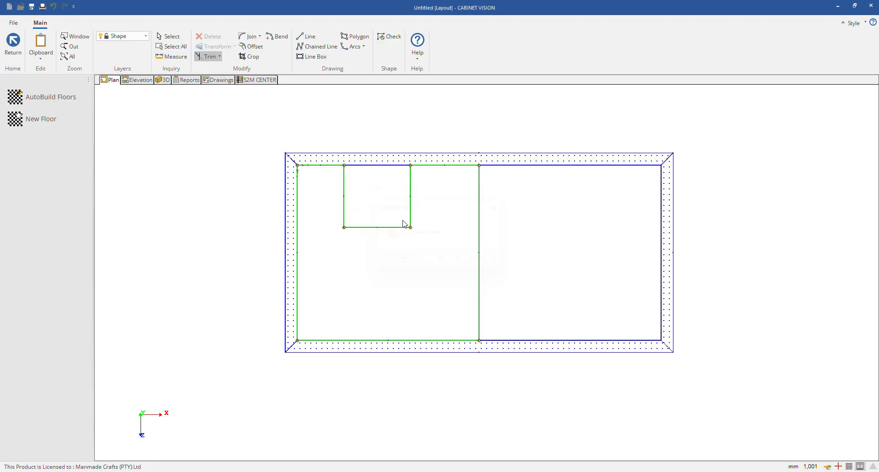
{"action": "left_click", "coordinate": [162, 80]}
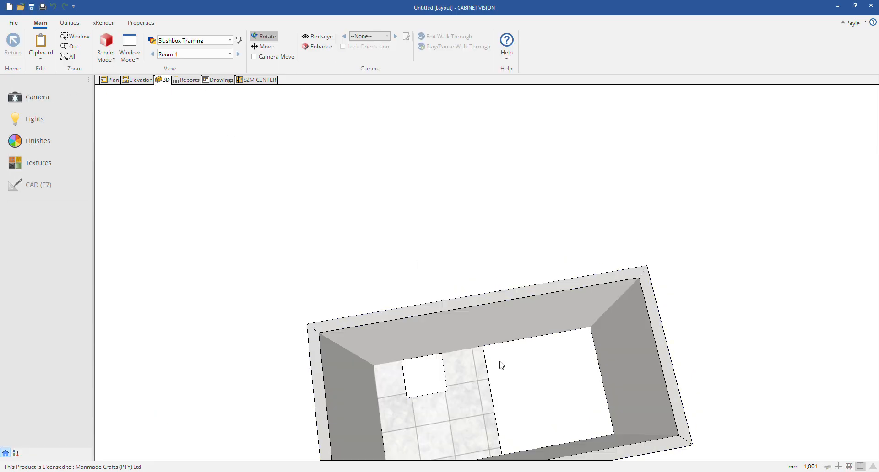
{"action": "left_click", "coordinate": [110, 80]}
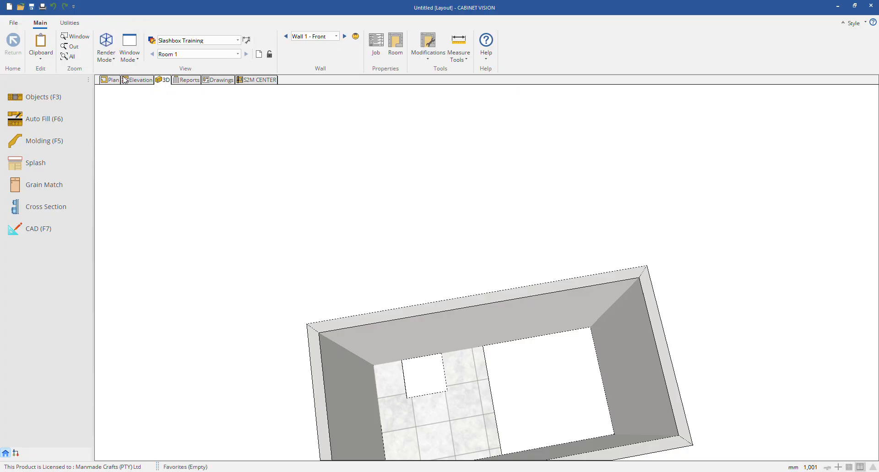
Step: Bend the floor's straight edge in the middle of the room outward into an arc and save the shape
{"action": "left_click", "coordinate": [33, 140]}
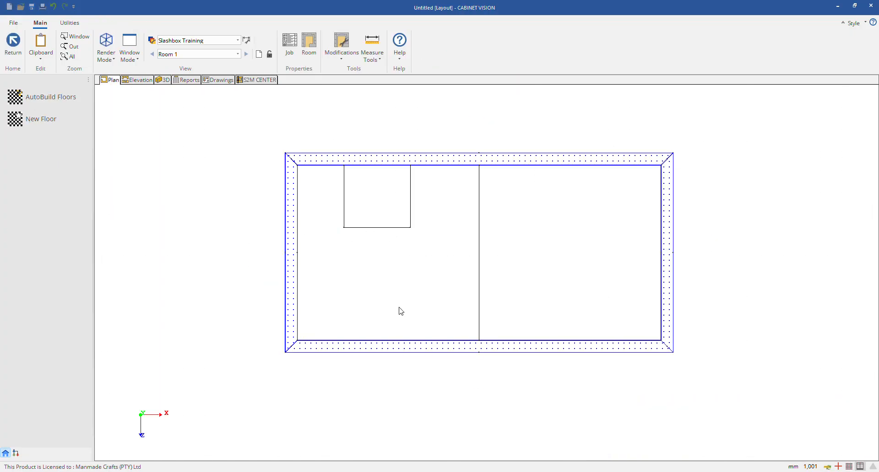
{"action": "left_click", "coordinate": [412, 303]}
{"action": "right_click", "coordinate": [412, 300]}
{"action": "left_click", "coordinate": [390, 314]}
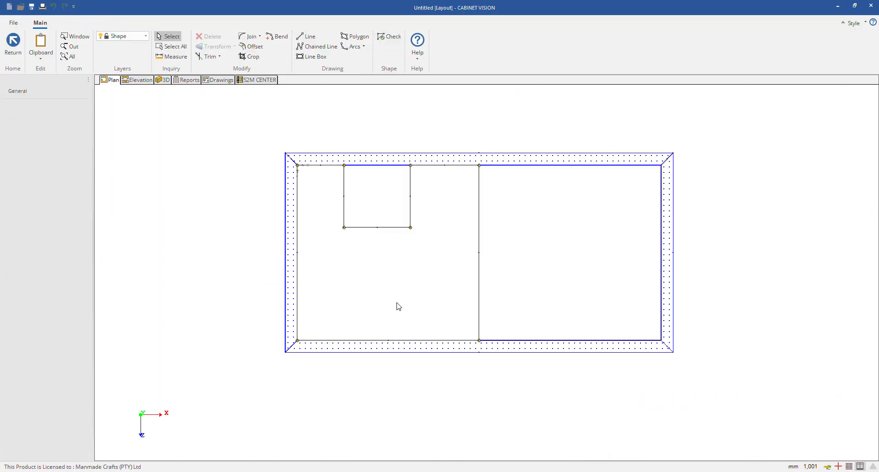
{"action": "left_click", "coordinate": [276, 37]}
{"action": "left_click", "coordinate": [479, 237]}
{"action": "left_click", "coordinate": [539, 245]}
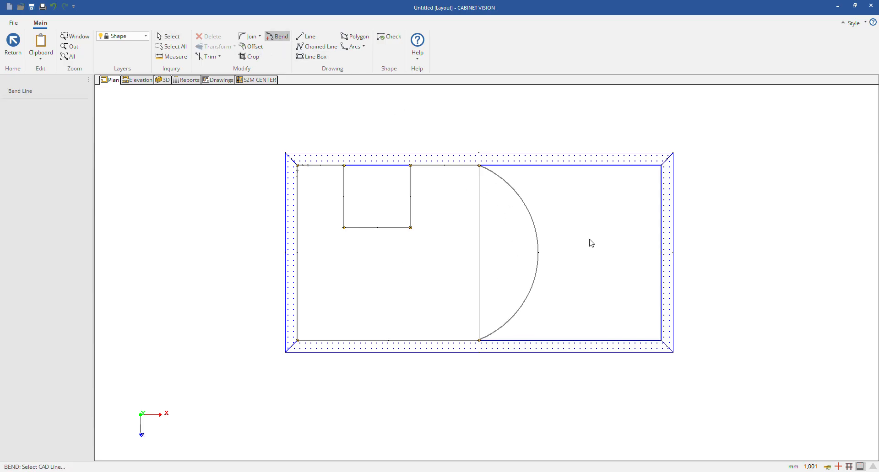
{"action": "key", "text": "Escape"}
{"action": "left_click", "coordinate": [398, 258]}
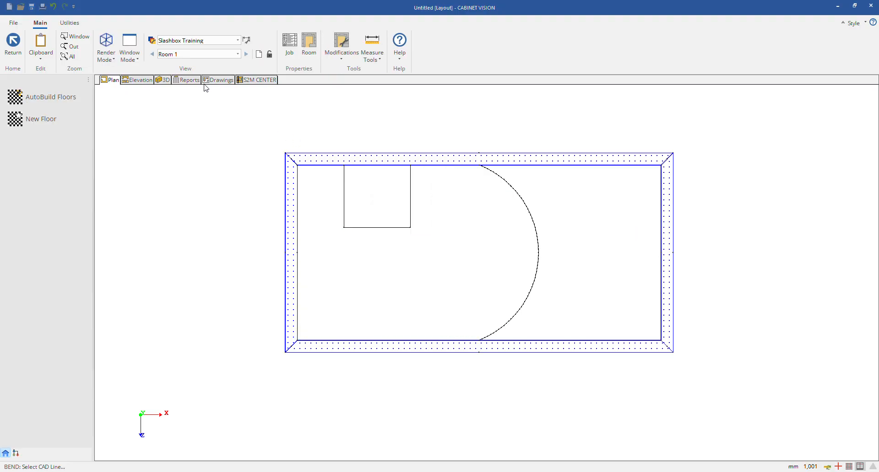
Step: Inspect the notched floor with its curved edge in 3D and return to the plan
{"action": "left_click", "coordinate": [171, 82]}
{"action": "left_click_drag", "start_coordinate": [379, 298], "coordinate": [457, 379]}
{"action": "left_click", "coordinate": [110, 79]}
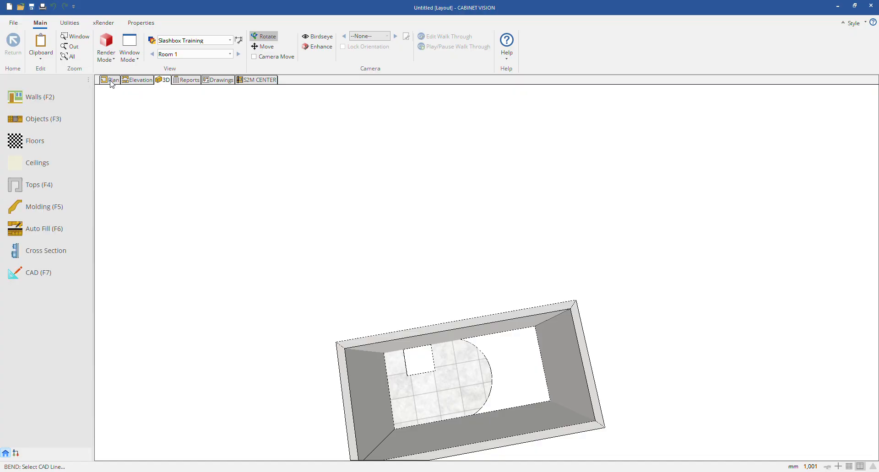
Step: View the notched floor's properties, close them without changes and delete that floor
{"action": "right_click", "coordinate": [430, 248]}
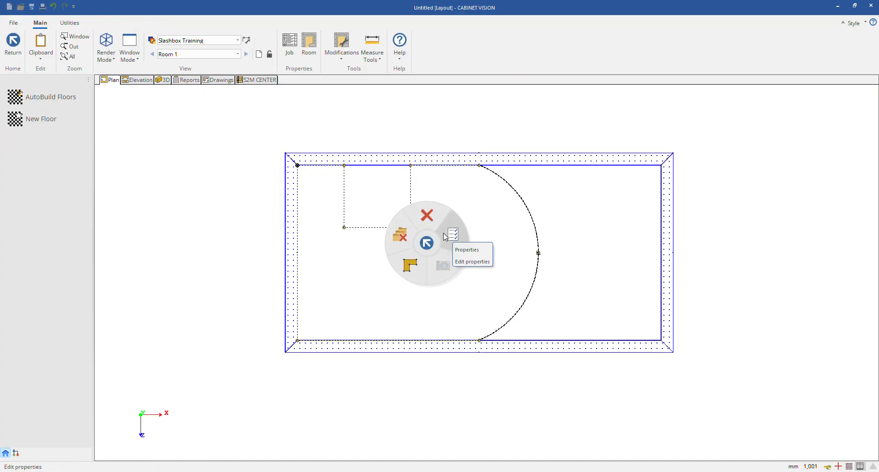
{"action": "left_click", "coordinate": [443, 234]}
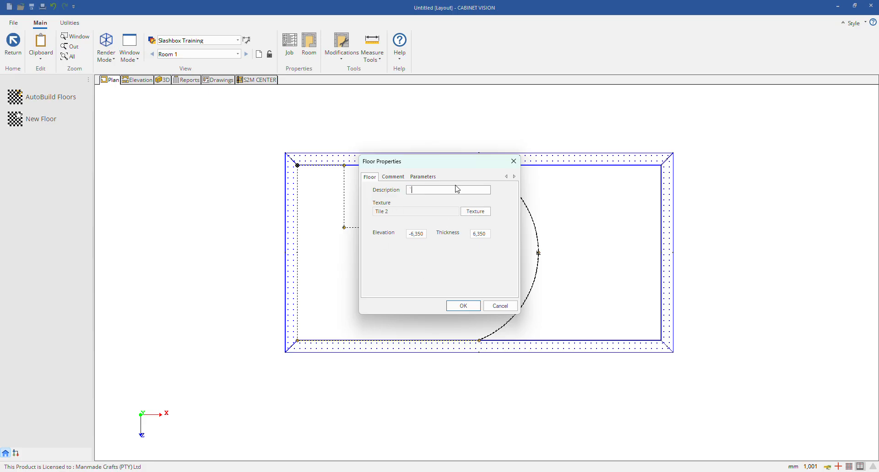
{"action": "left_click", "coordinate": [513, 161]}
{"action": "right_click", "coordinate": [416, 246]}
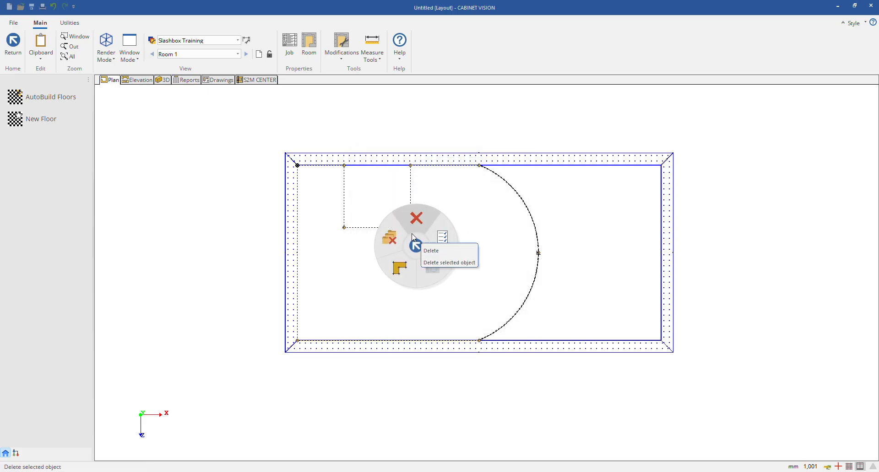
{"action": "left_click", "coordinate": [413, 236]}
Step: Draw a new polygon floor along the walls of the room's left half, 1500 mm wide and about 1446 mm deep, and save it
{"action": "left_click", "coordinate": [45, 120]}
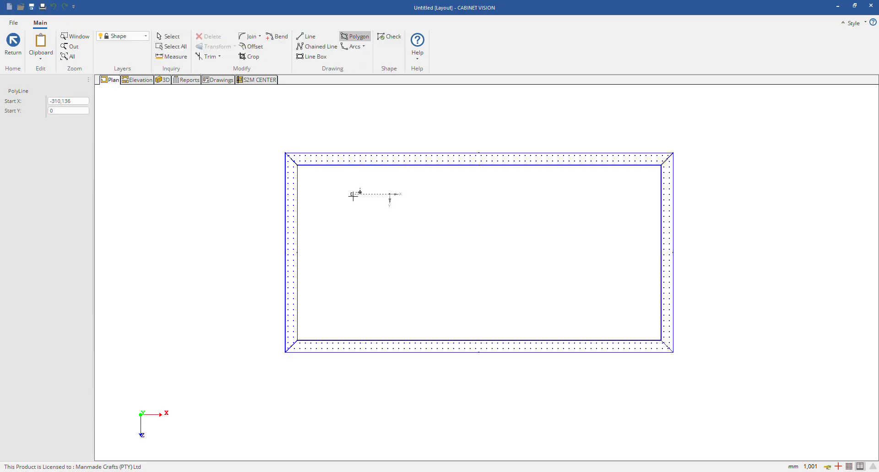
{"action": "left_click", "coordinate": [298, 167]}
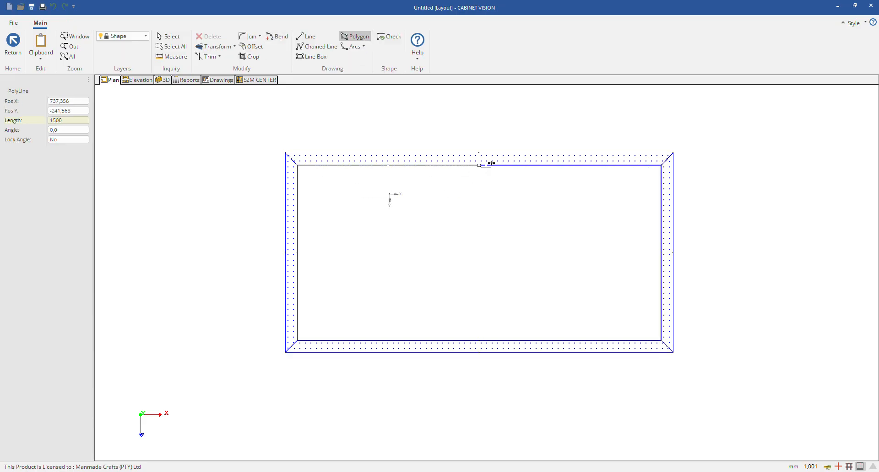
{"action": "left_click", "coordinate": [479, 166]}
{"action": "left_click", "coordinate": [479, 341]}
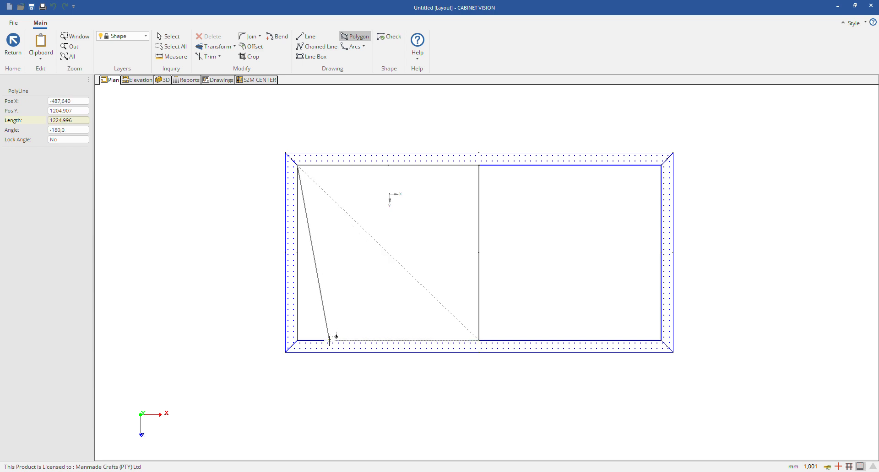
{"action": "left_click", "coordinate": [298, 341]}
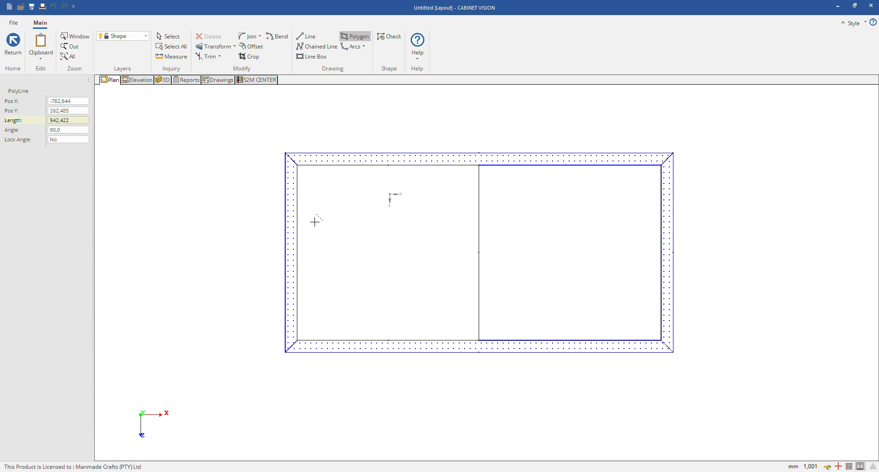
{"action": "left_click", "coordinate": [302, 168]}
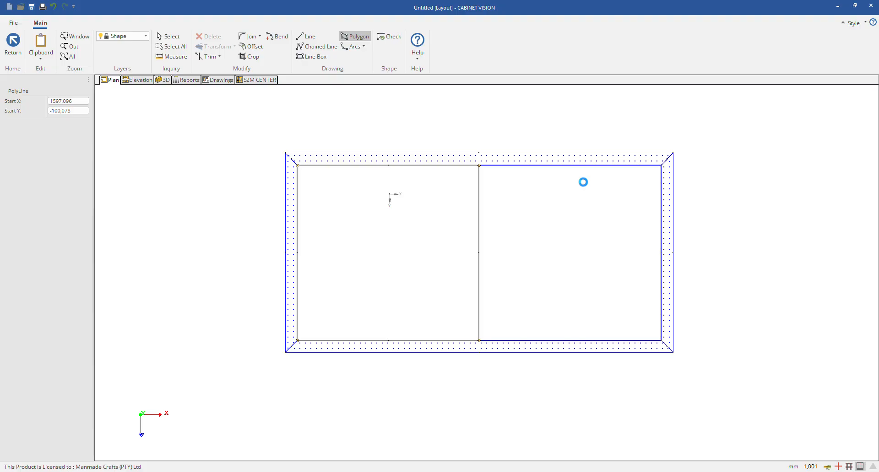
{"action": "left_click", "coordinate": [403, 260]}
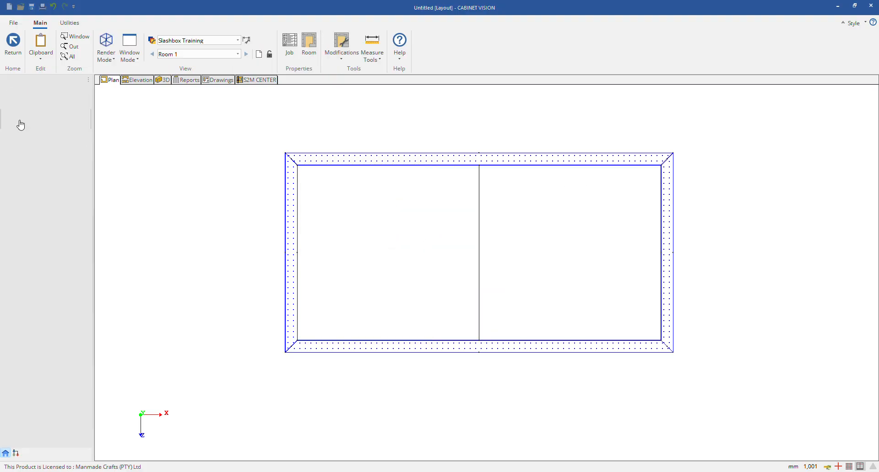
Step: Draw a second polygon floor along the walls of the room's right half, about 1500 mm wide and 1446 mm deep, and save it
{"action": "left_click", "coordinate": [481, 166]}
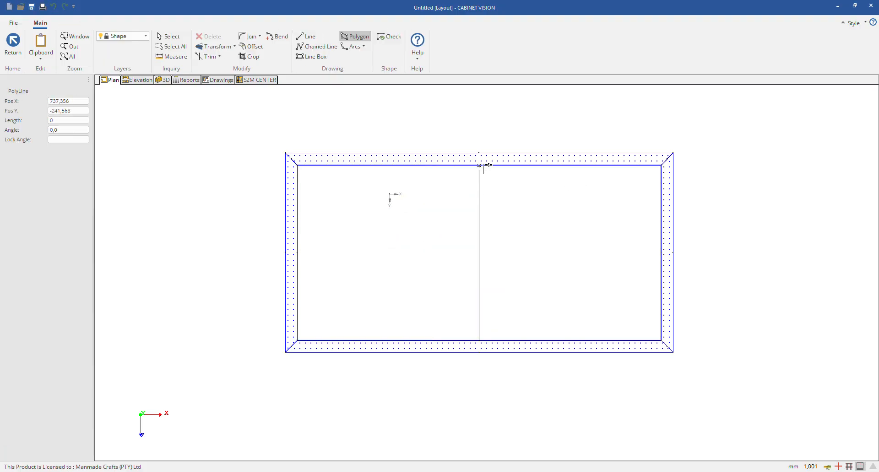
{"action": "left_click", "coordinate": [661, 165]}
{"action": "left_click", "coordinate": [660, 339]}
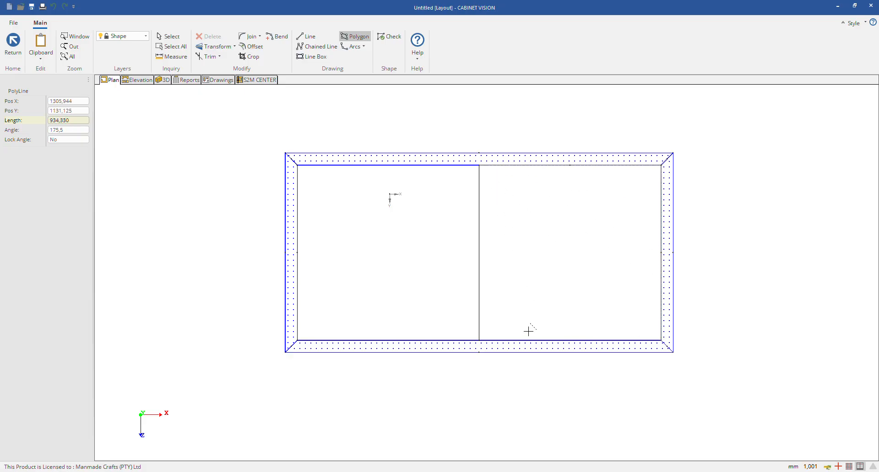
{"action": "left_click", "coordinate": [479, 340]}
{"action": "left_click", "coordinate": [478, 165]}
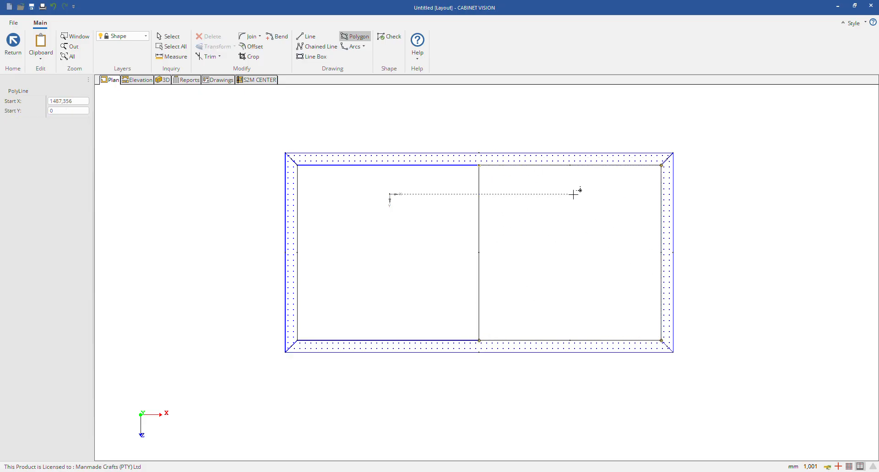
{"action": "left_click", "coordinate": [414, 260]}
Step: Inspect the two adjoining rectangular floors in 3D and return to the plan
{"action": "left_click", "coordinate": [165, 80]}
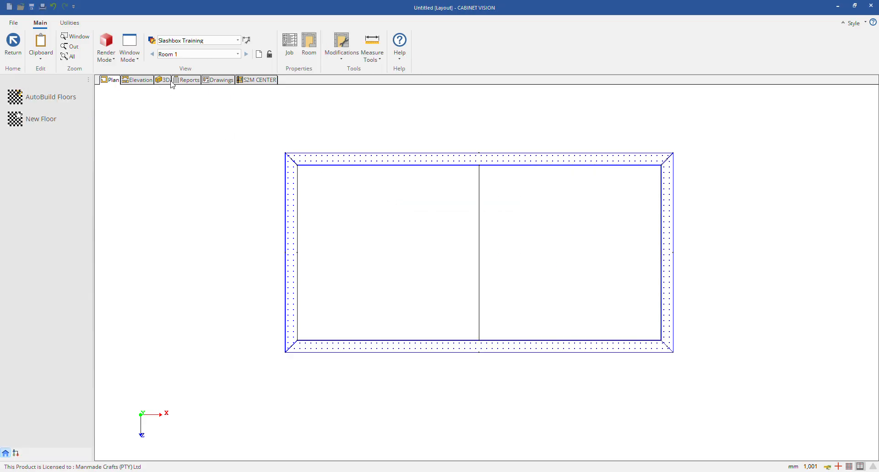
{"action": "left_click_drag", "start_coordinate": [599, 304], "coordinate": [464, 235]}
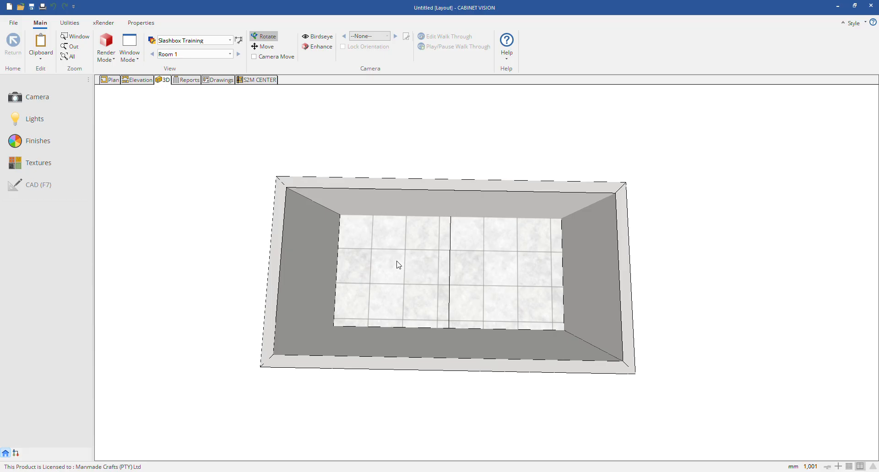
{"action": "left_click", "coordinate": [108, 81]}
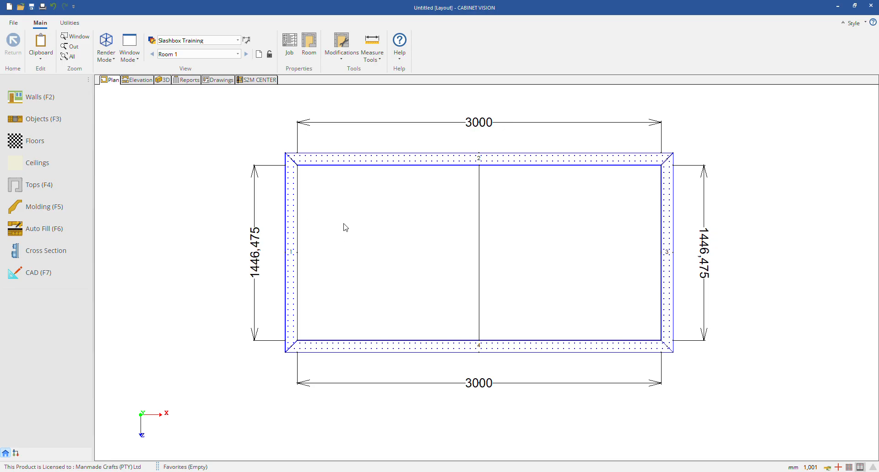
Step: Edit the left floor's shape and break its edge in the middle of the room into 2 equal segments
{"action": "left_click", "coordinate": [55, 140]}
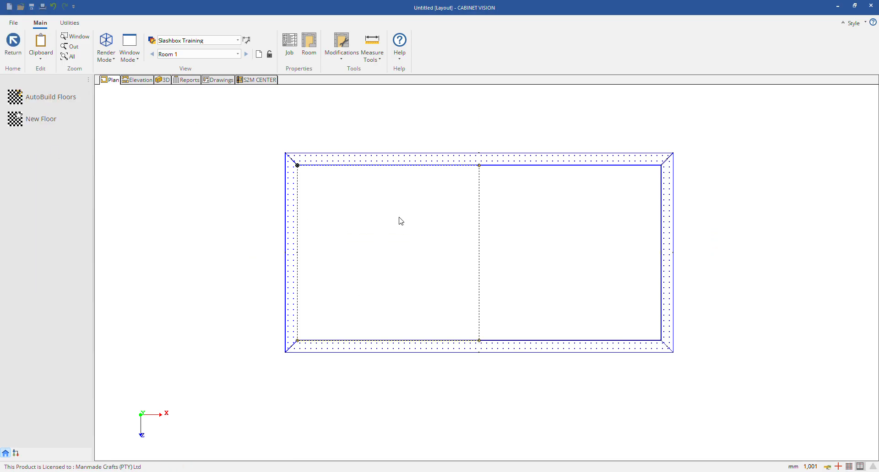
{"action": "right_click", "coordinate": [378, 219]}
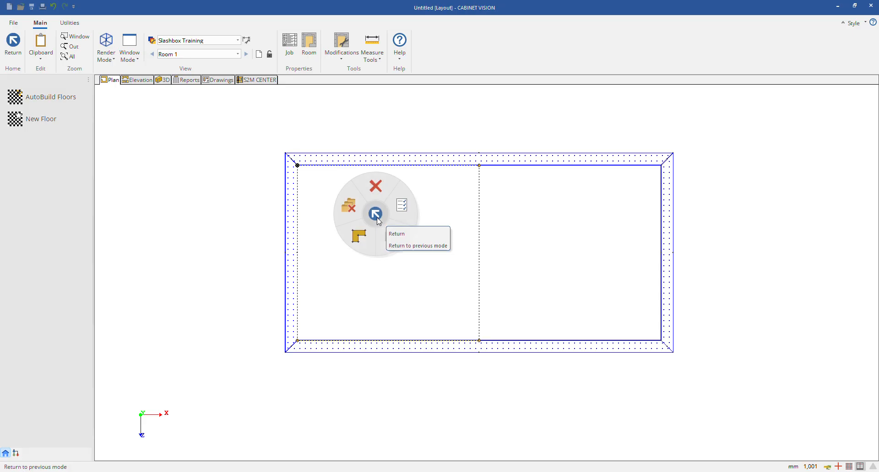
{"action": "left_click", "coordinate": [364, 240]}
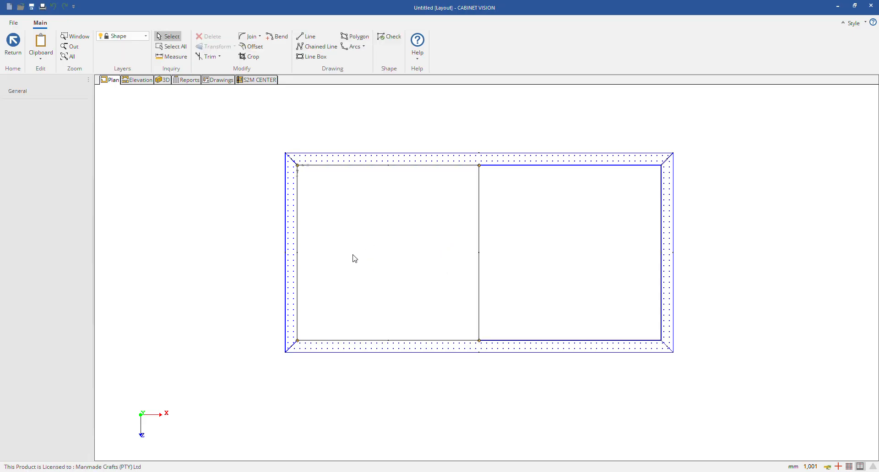
{"action": "left_click", "coordinate": [480, 234]}
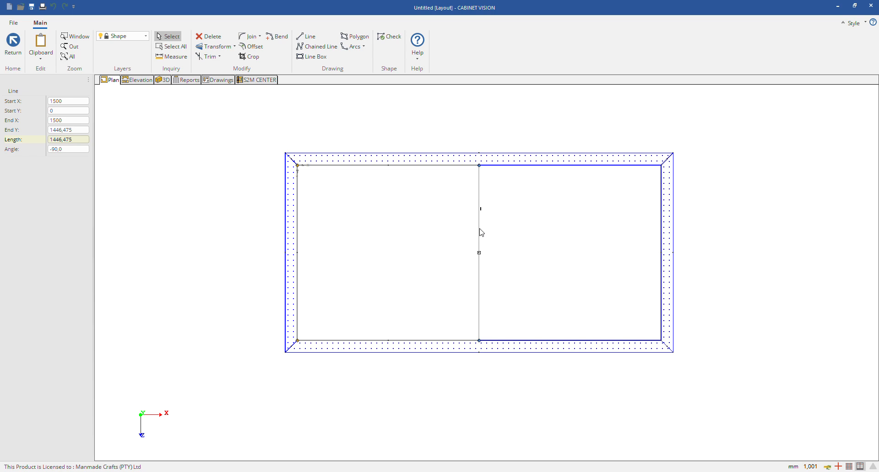
{"action": "right_click", "coordinate": [481, 233]}
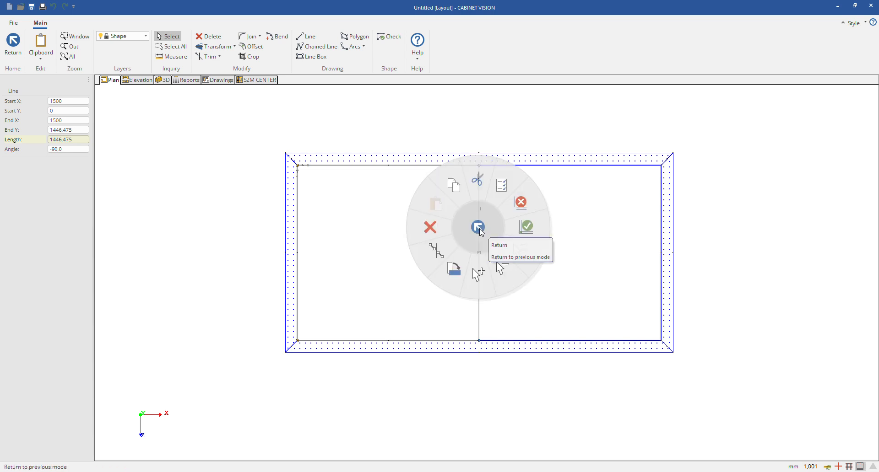
{"action": "left_click", "coordinate": [423, 257]}
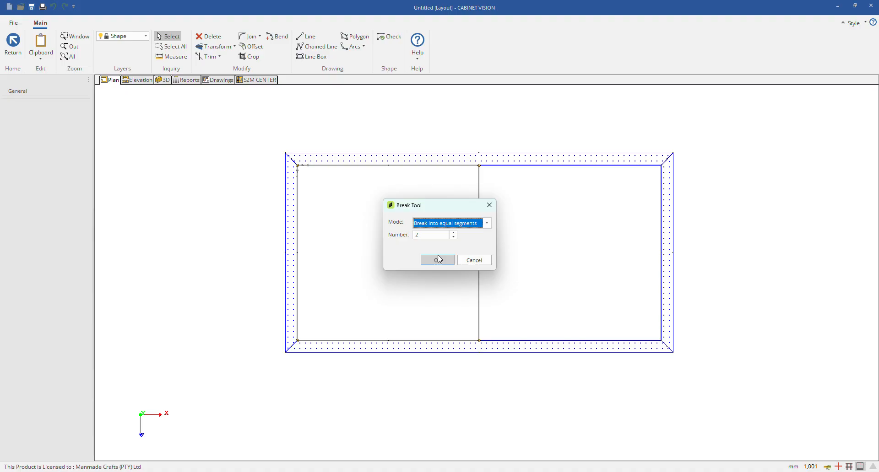
{"action": "left_click", "coordinate": [438, 260]}
Step: Examine the two halves of the left floor's split edge by selecting each in turn
{"action": "left_click", "coordinate": [479, 235]}
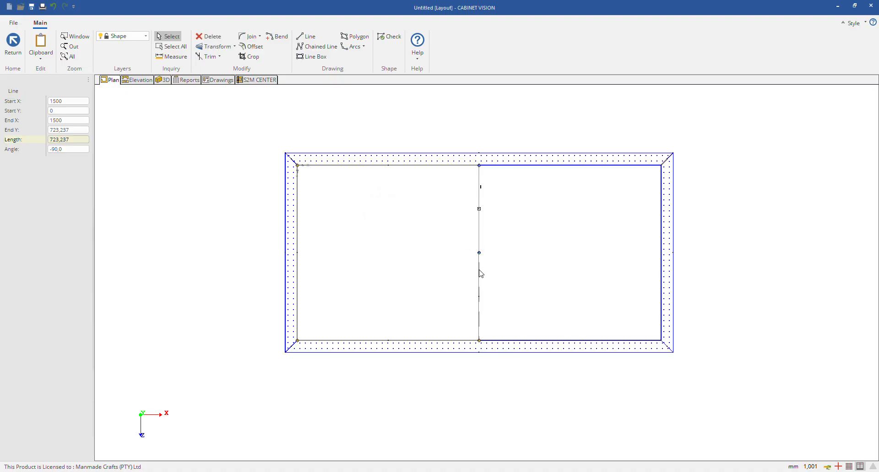
{"action": "left_click", "coordinate": [479, 270]}
{"action": "left_click", "coordinate": [479, 246]}
{"action": "left_click", "coordinate": [478, 233]}
{"action": "left_click", "coordinate": [479, 268]}
{"action": "left_click", "coordinate": [479, 243]}
{"action": "left_click", "coordinate": [479, 265]}
{"action": "left_click", "coordinate": [480, 235]}
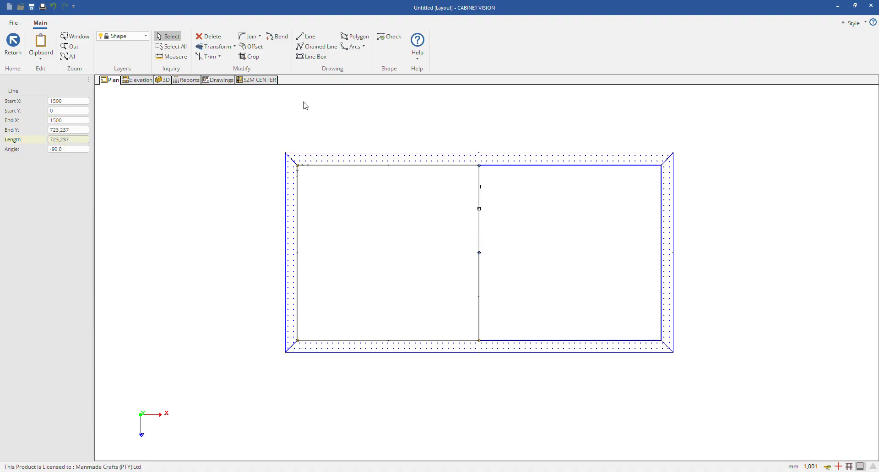
Step: Bend the split edge's upper half inward and its lower half outward into an S-curve, and save the left floor's shape
{"action": "left_click", "coordinate": [277, 37]}
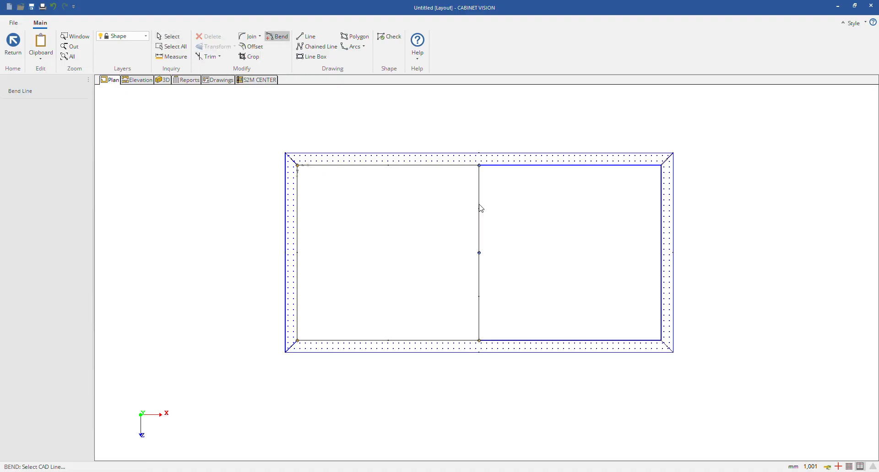
{"action": "left_click", "coordinate": [479, 208]}
{"action": "left_click", "coordinate": [445, 210]}
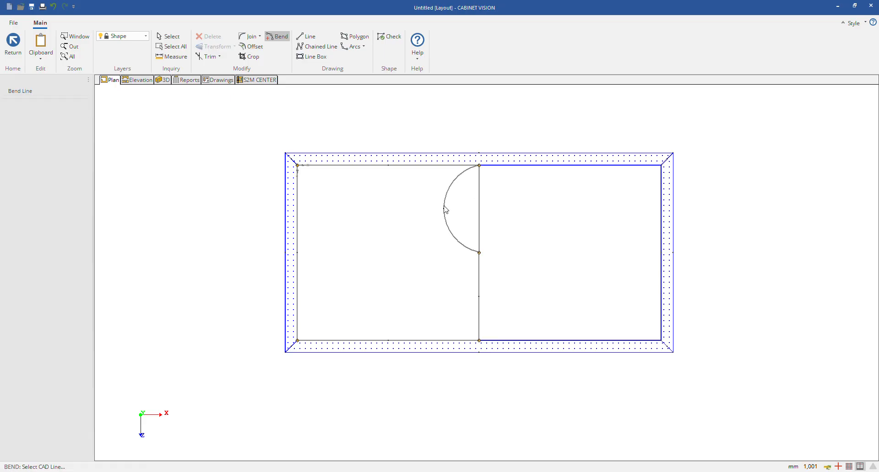
{"action": "left_click", "coordinate": [479, 275]}
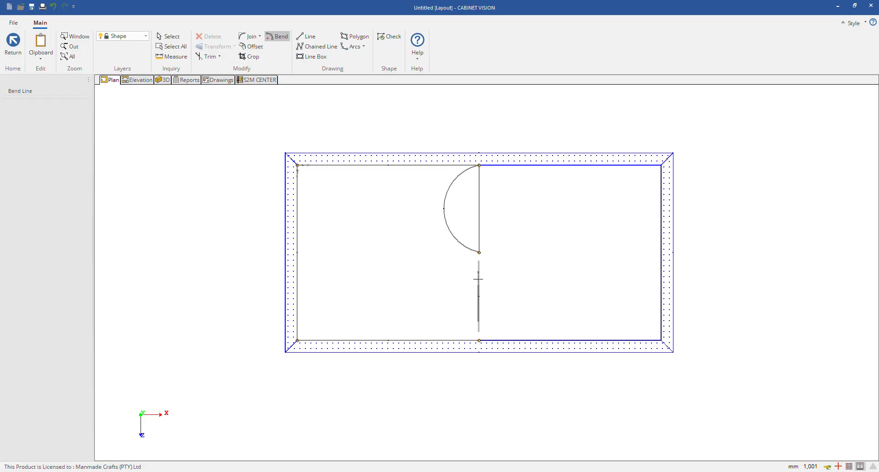
{"action": "left_click", "coordinate": [514, 284]}
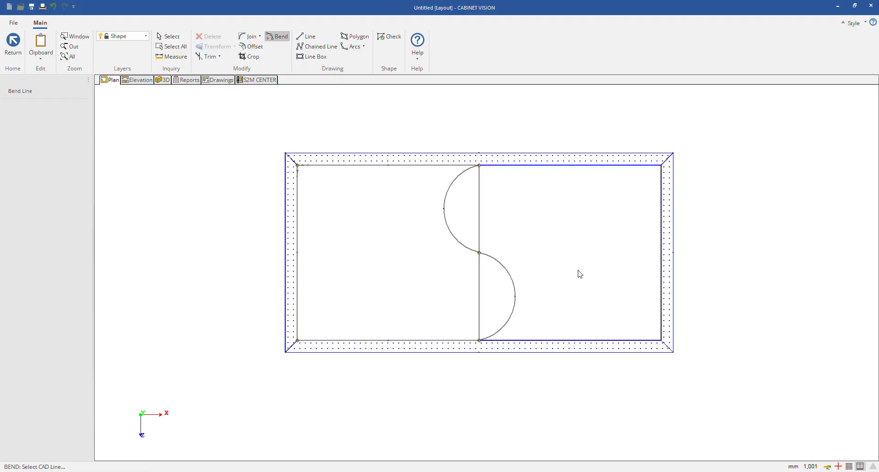
{"action": "key", "text": "Escape"}
{"action": "left_click", "coordinate": [412, 263]}
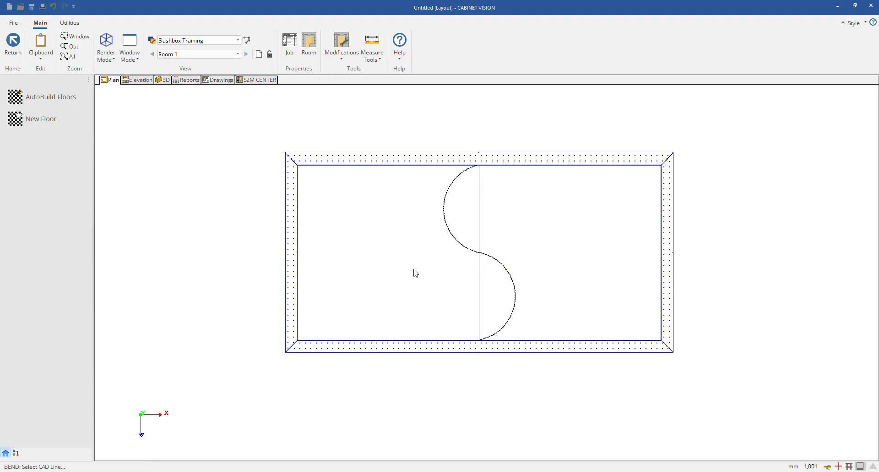
Step: Edit the right floor's shape and break its straight edge beside the left floor into 2 equal segments
{"action": "right_click", "coordinate": [541, 210]}
{"action": "left_click", "coordinate": [525, 227]}
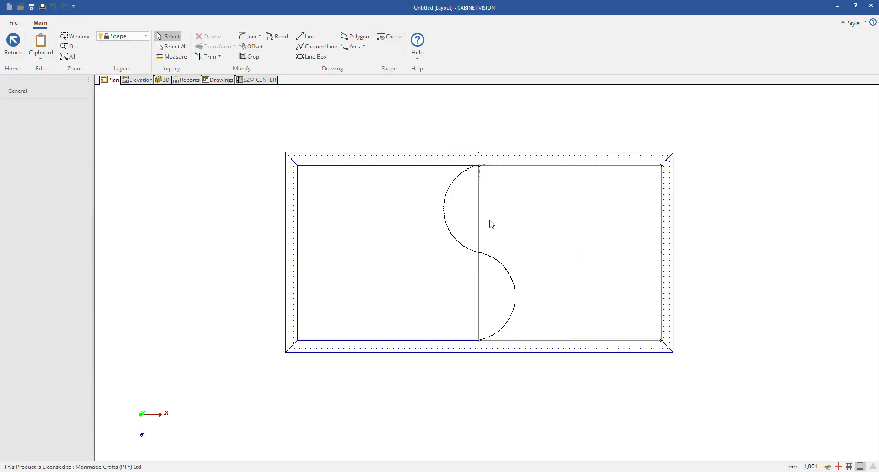
{"action": "left_click", "coordinate": [480, 208]}
{"action": "right_click", "coordinate": [481, 205]}
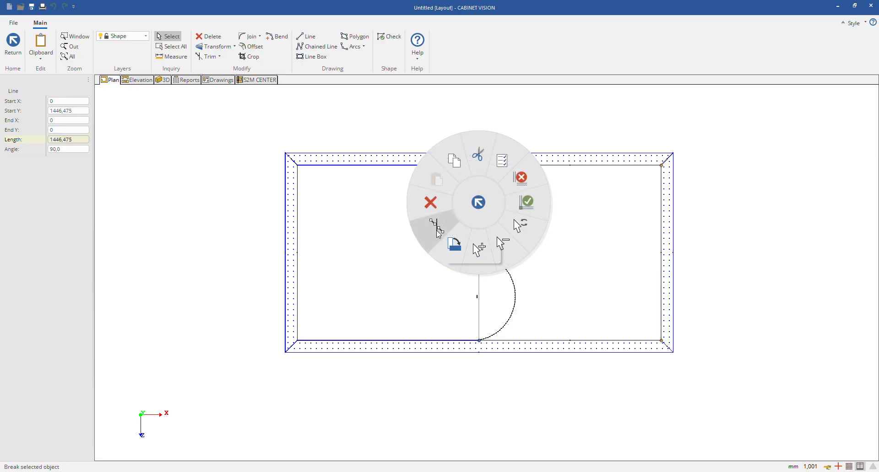
{"action": "left_click", "coordinate": [473, 249]}
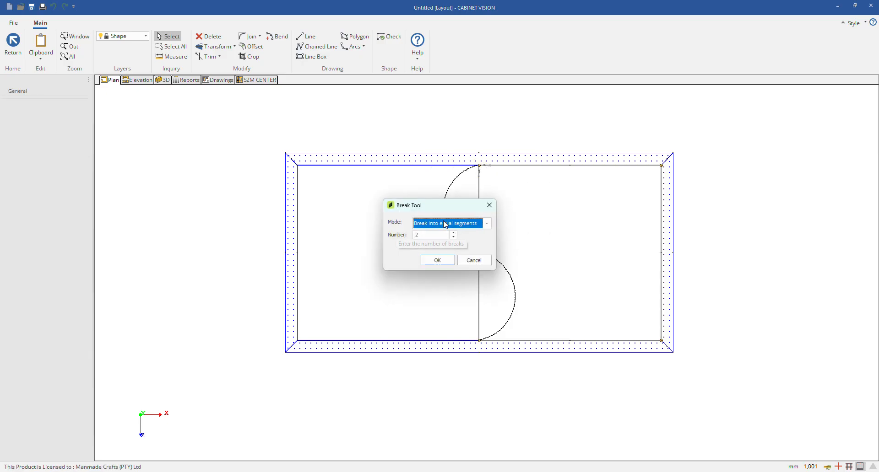
{"action": "left_click", "coordinate": [440, 260]}
Step: Bend both halves of the right floor's split edge to match the left floor's S-curve and save the shape
{"action": "left_click", "coordinate": [478, 224]}
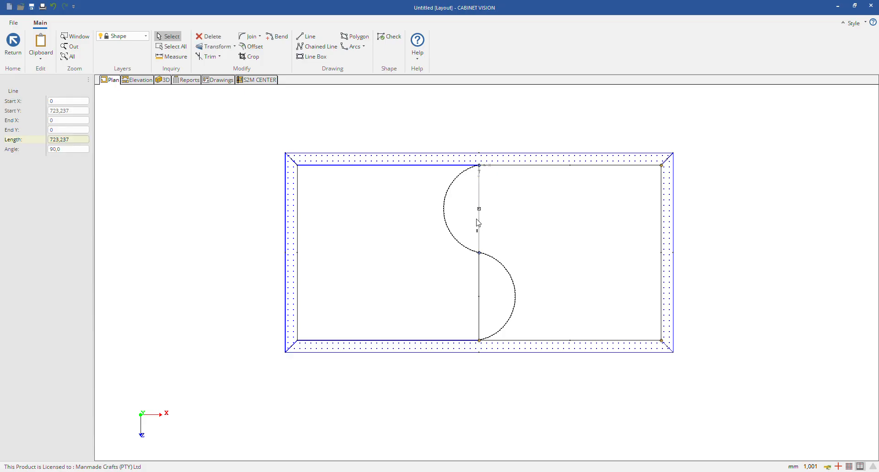
{"action": "left_click", "coordinate": [277, 36]}
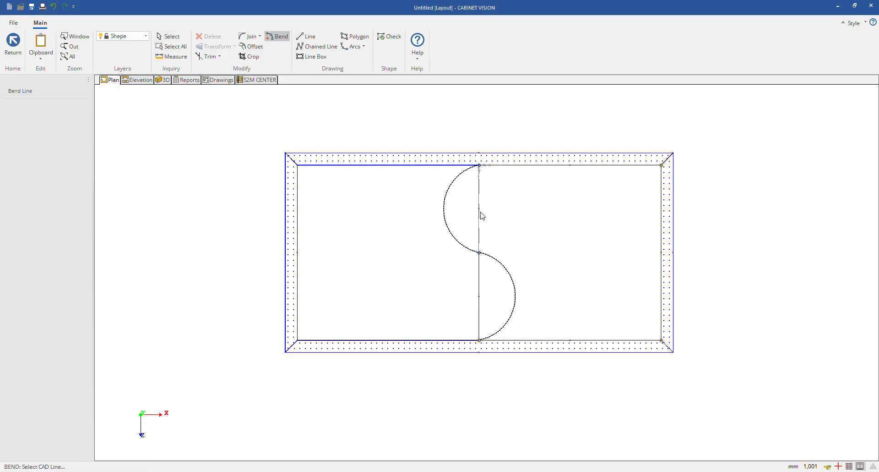
{"action": "left_click", "coordinate": [481, 213]}
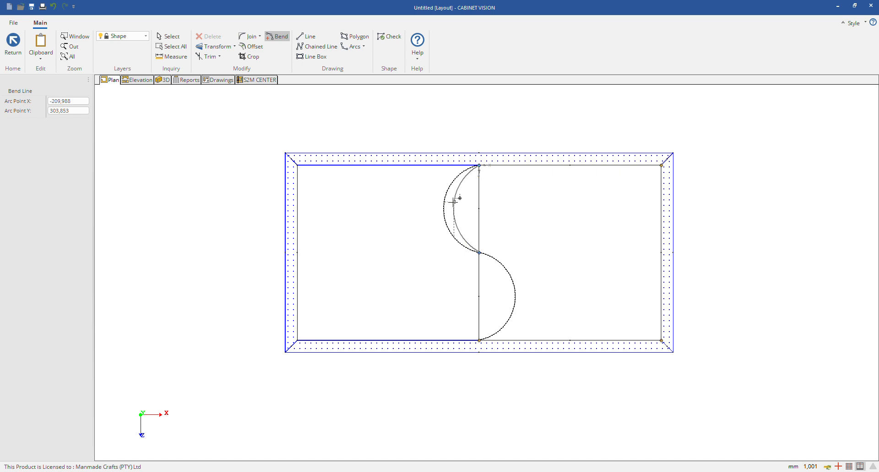
{"action": "left_click", "coordinate": [451, 208]}
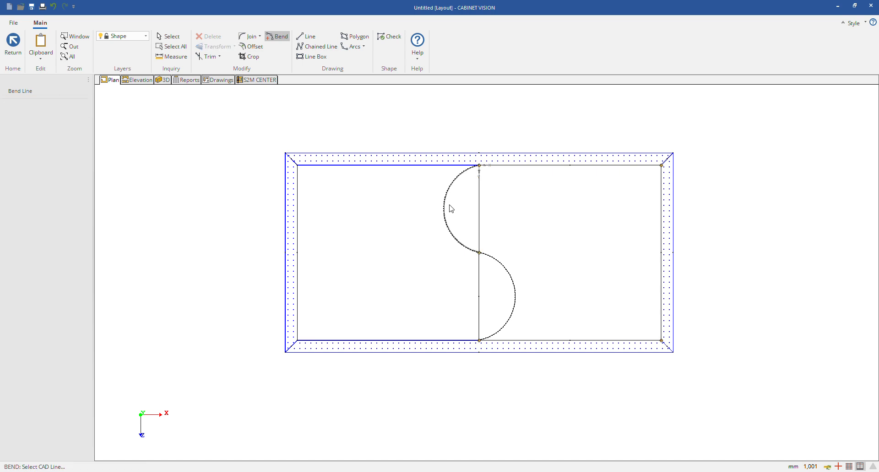
{"action": "left_click", "coordinate": [481, 296]}
{"action": "left_click", "coordinate": [517, 299]}
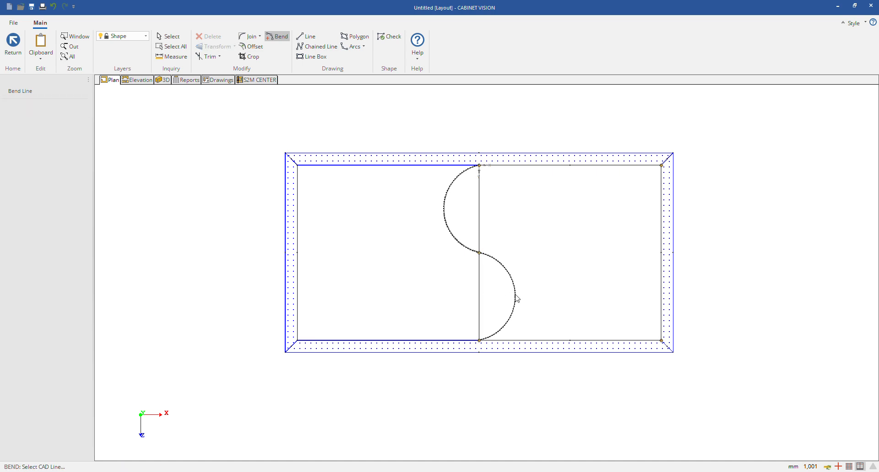
{"action": "double_click", "coordinate": [560, 233]}
{"action": "left_click", "coordinate": [412, 262]}
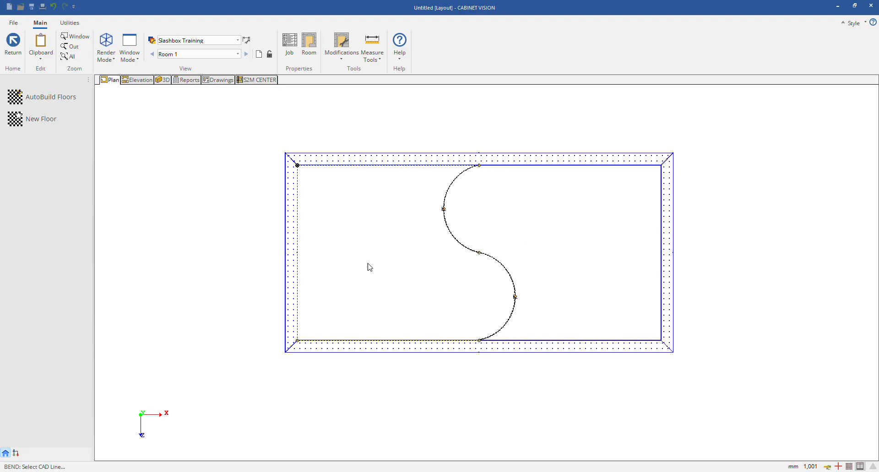
Step: Display the plan in solid render mode and change the left floor's texture to Timber 1 in its properties
{"action": "left_click", "coordinate": [106, 50]}
{"action": "left_click", "coordinate": [126, 116]}
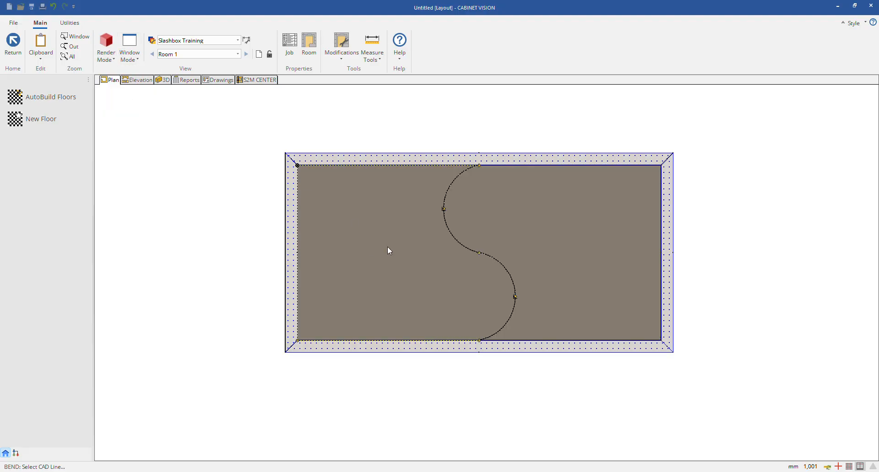
{"action": "right_click", "coordinate": [408, 257]}
{"action": "left_click", "coordinate": [432, 243]}
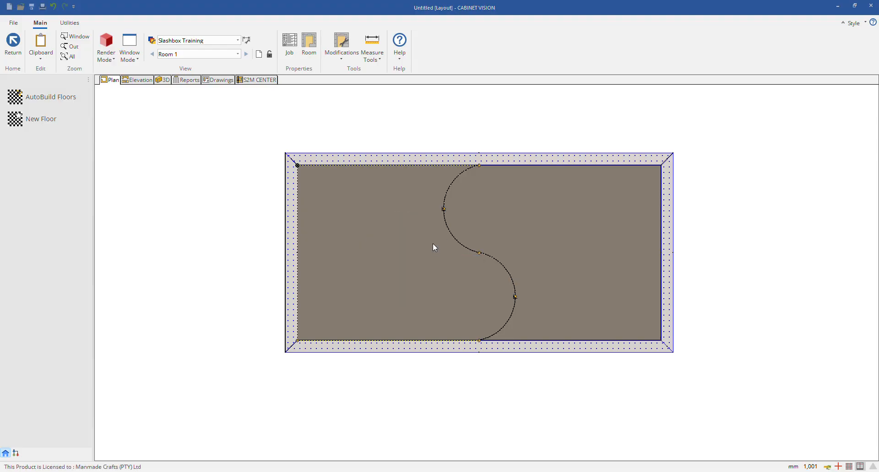
{"action": "left_click", "coordinate": [475, 211]}
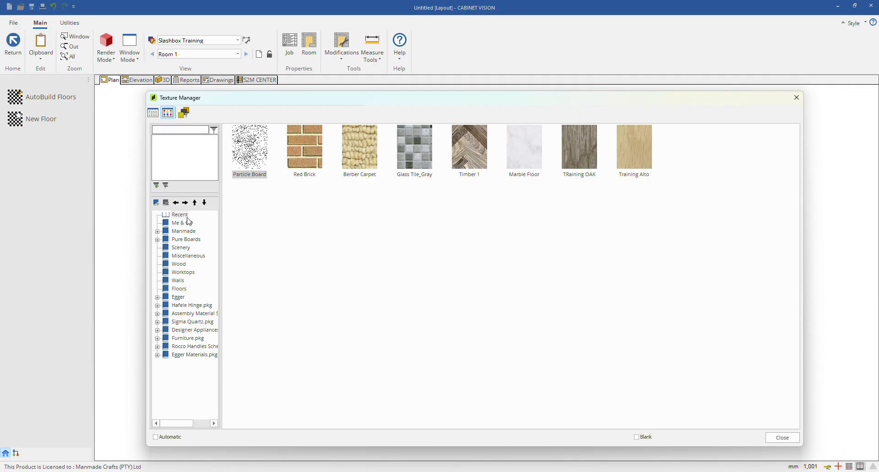
{"action": "double_click", "coordinate": [458, 137]}
{"action": "left_click", "coordinate": [458, 303]}
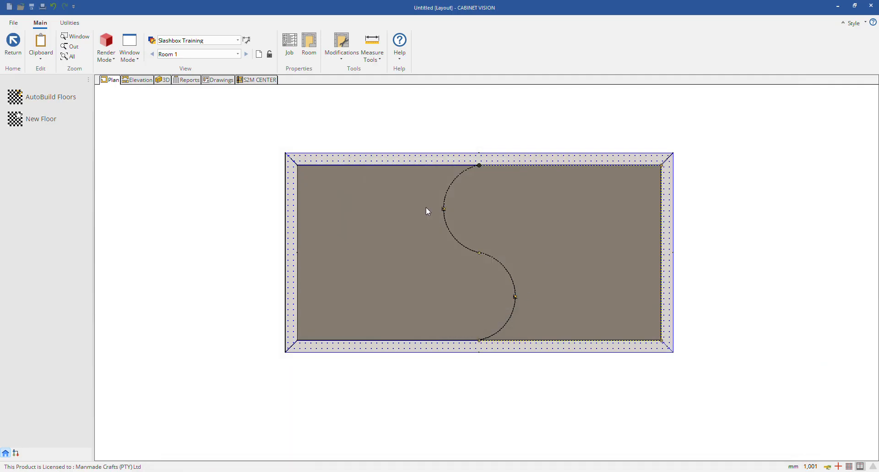
Step: Switch the plan's render mode to show the textures of both floors
{"action": "left_click", "coordinate": [98, 54]}
{"action": "left_click", "coordinate": [124, 119]}
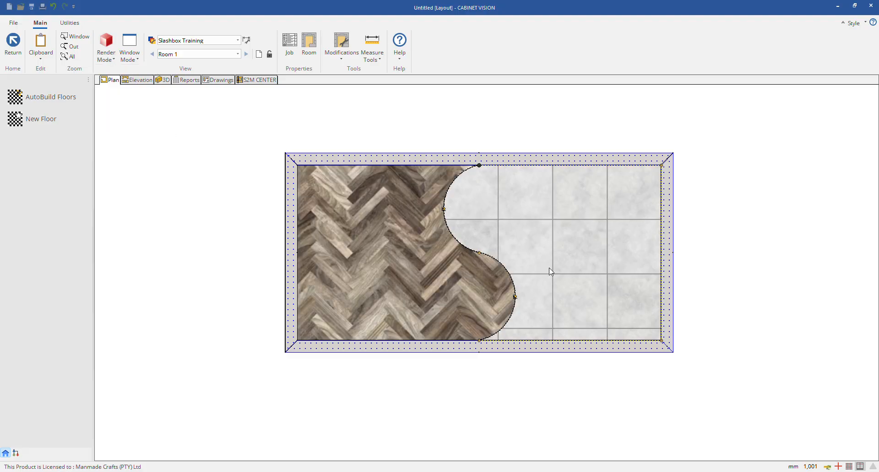
{"action": "right_click", "coordinate": [570, 253]}
{"action": "left_click", "coordinate": [569, 252]}
Step: Inspect the timber and tile floors along their S-curved joint in 3D and in the plan
{"action": "left_click", "coordinate": [168, 81]}
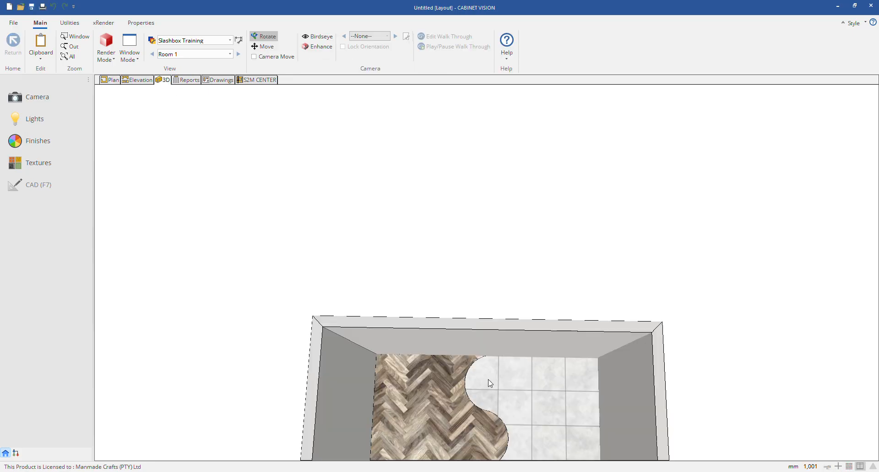
{"action": "left_click_drag", "start_coordinate": [488, 383], "coordinate": [528, 303]}
{"action": "left_click", "coordinate": [110, 80]}
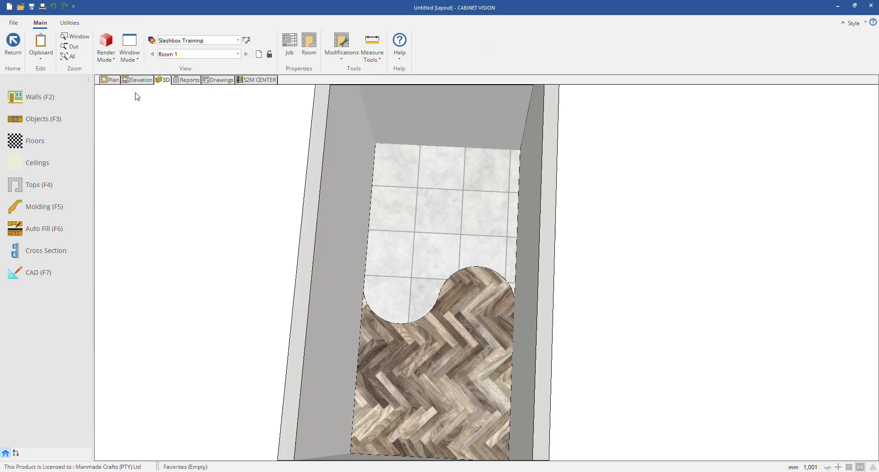
{"action": "scroll", "coordinate": [457, 217], "scroll_direction": "up", "scroll_amount": 2}
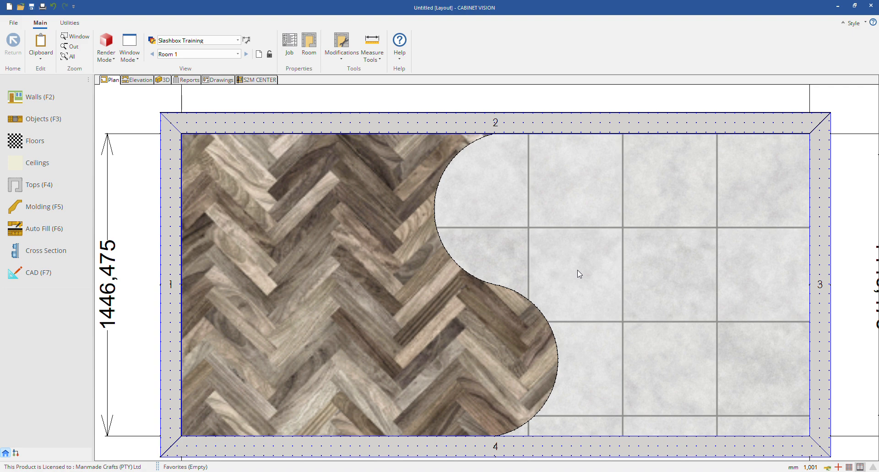
{"action": "right_click", "coordinate": [309, 233]}
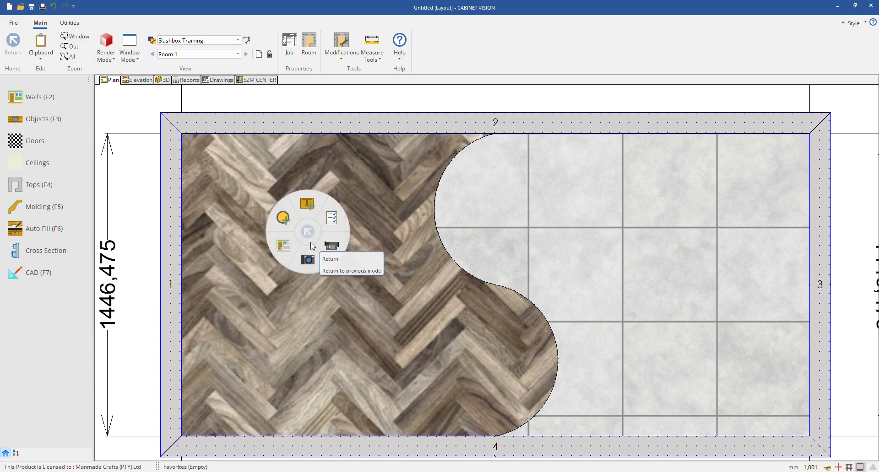
{"action": "left_click", "coordinate": [331, 219]}
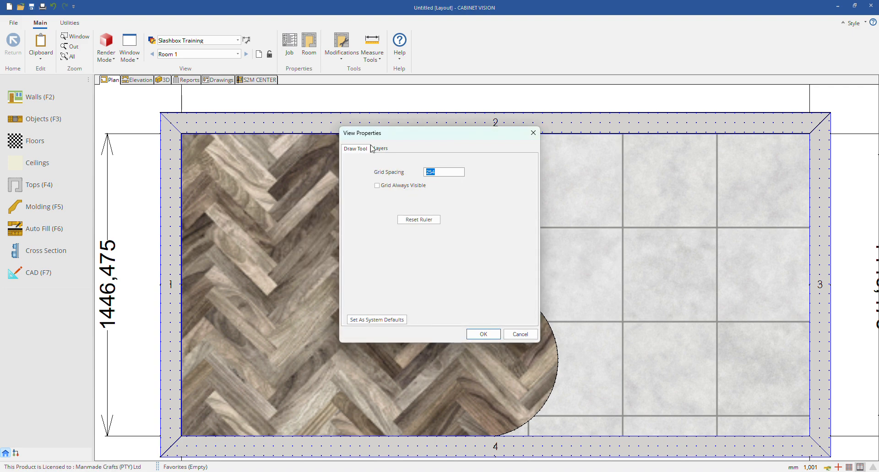
{"action": "left_click", "coordinate": [533, 133]}
Step: Increase the thickness of the timber floor by 50 mm in its floor properties
{"action": "left_click", "coordinate": [36, 141]}
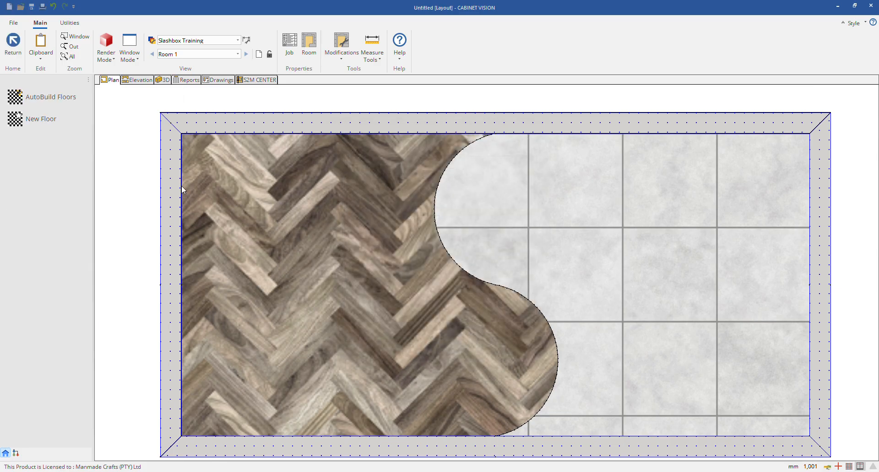
{"action": "right_click", "coordinate": [337, 245]}
{"action": "left_click", "coordinate": [361, 232]}
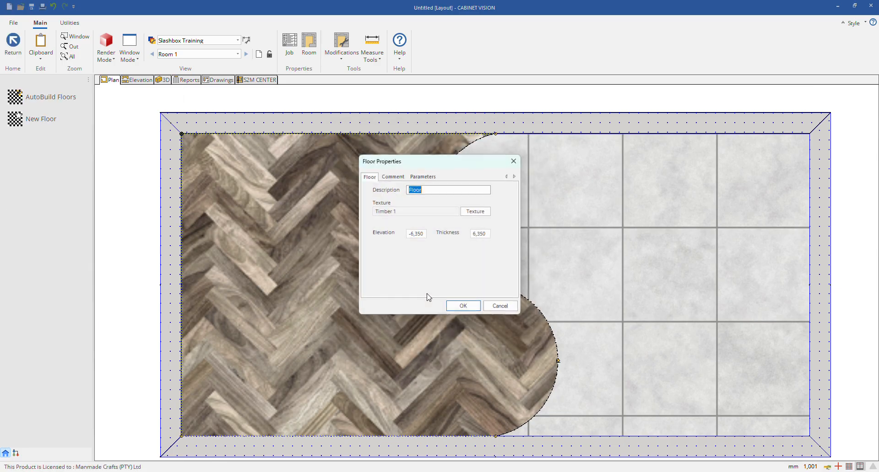
{"action": "left_click", "coordinate": [423, 235]}
{"action": "left_click_drag", "start_coordinate": [423, 236], "coordinate": [409, 233]}
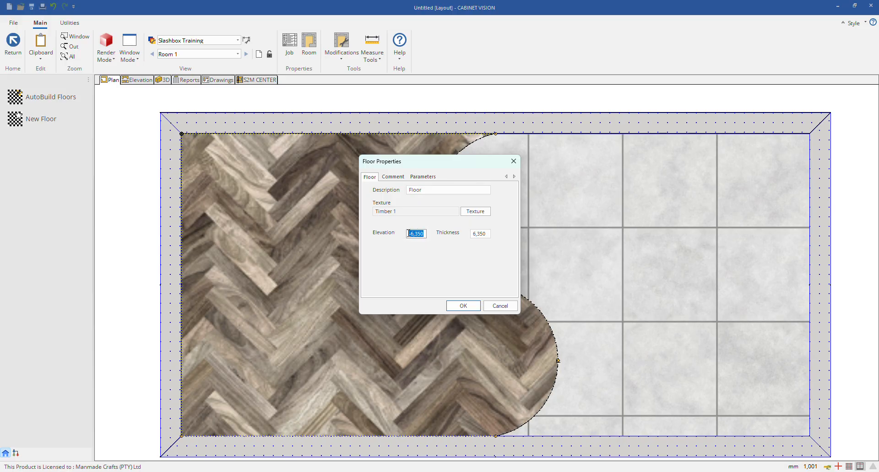
{"action": "left_click", "coordinate": [477, 233]}
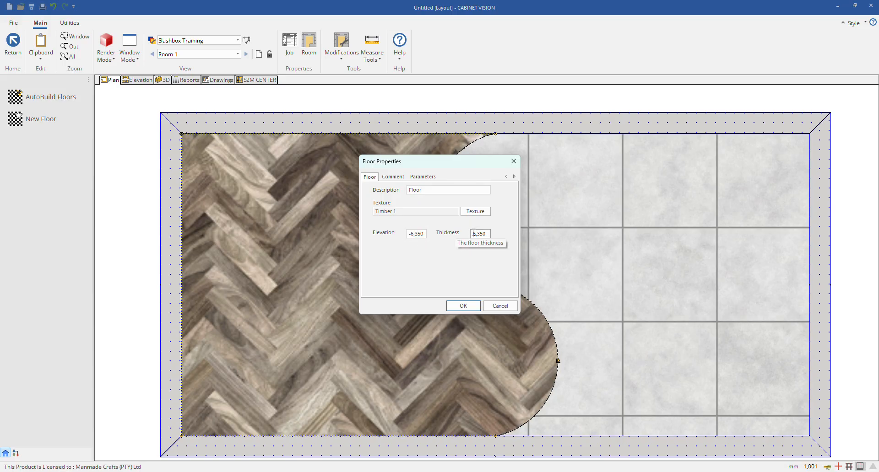
{"action": "left_click_drag", "start_coordinate": [476, 233], "coordinate": [486, 233]}
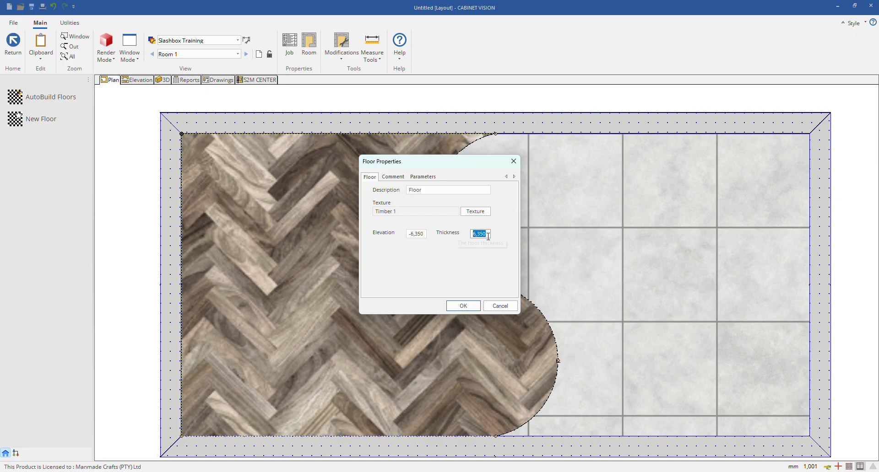
{"action": "left_click_drag", "start_coordinate": [488, 233], "coordinate": [470, 235]}
{"action": "left_click", "coordinate": [474, 273]}
{"action": "key", "text": "Return"}
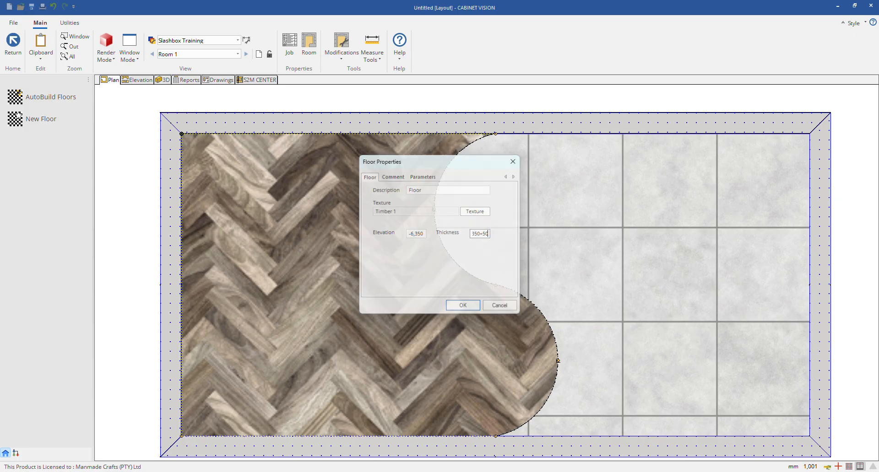
Step: Examine the raised timber floor's curved edge against the tile floor in 3D from several angles
{"action": "left_click", "coordinate": [161, 81]}
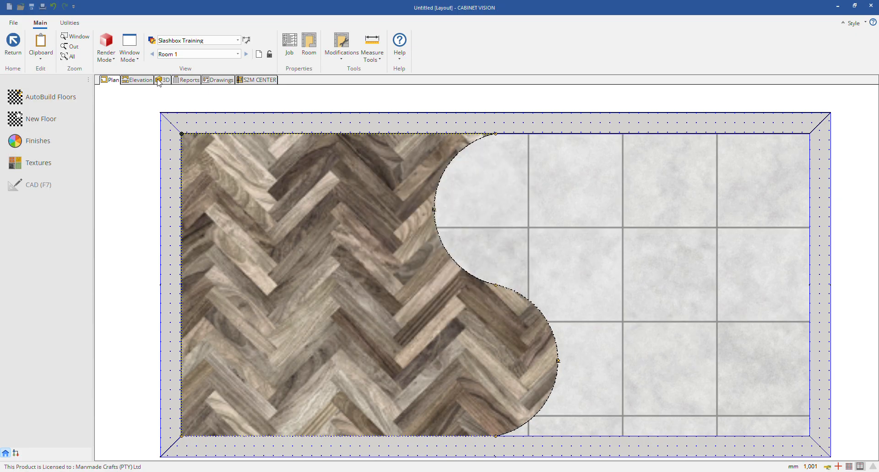
{"action": "left_click_drag", "start_coordinate": [584, 328], "coordinate": [600, 297]}
{"action": "scroll", "coordinate": [638, 159], "scroll_direction": "down", "scroll_amount": 3}
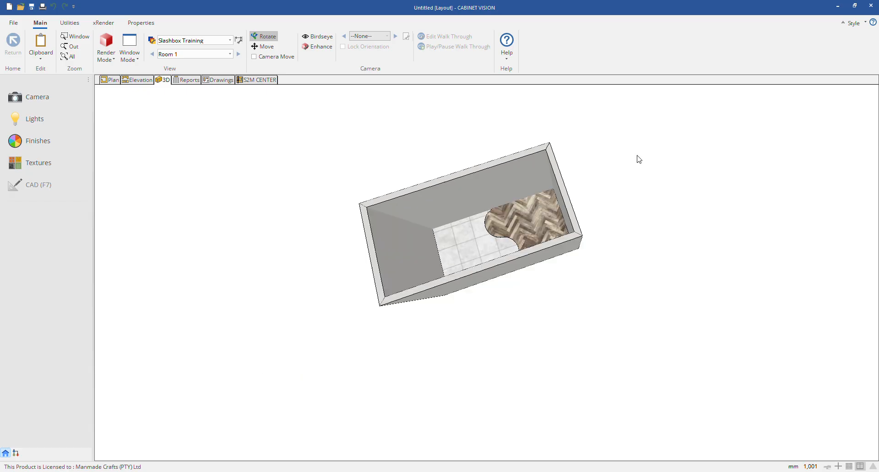
{"action": "scroll", "coordinate": [510, 210], "scroll_direction": "up", "scroll_amount": 10}
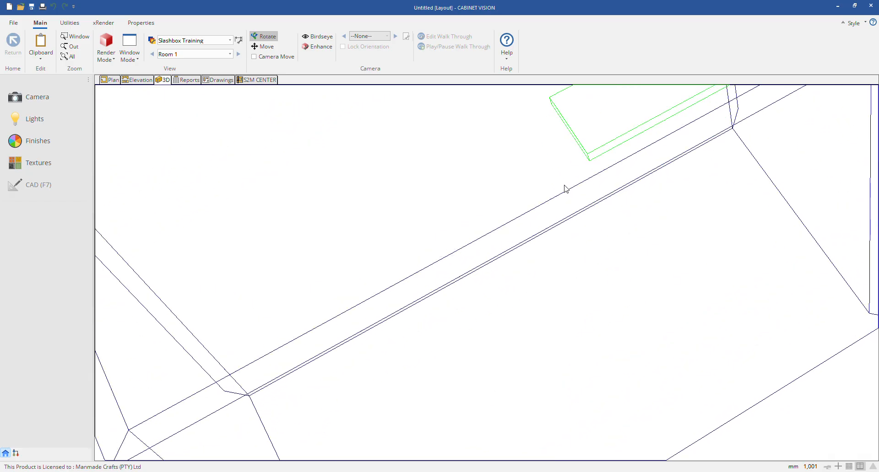
{"action": "left_click_drag", "start_coordinate": [564, 185], "coordinate": [571, 274]}
{"action": "scroll", "coordinate": [571, 273], "scroll_direction": "down", "scroll_amount": 3}
{"action": "scroll", "coordinate": [549, 428], "scroll_direction": "up", "scroll_amount": 5}
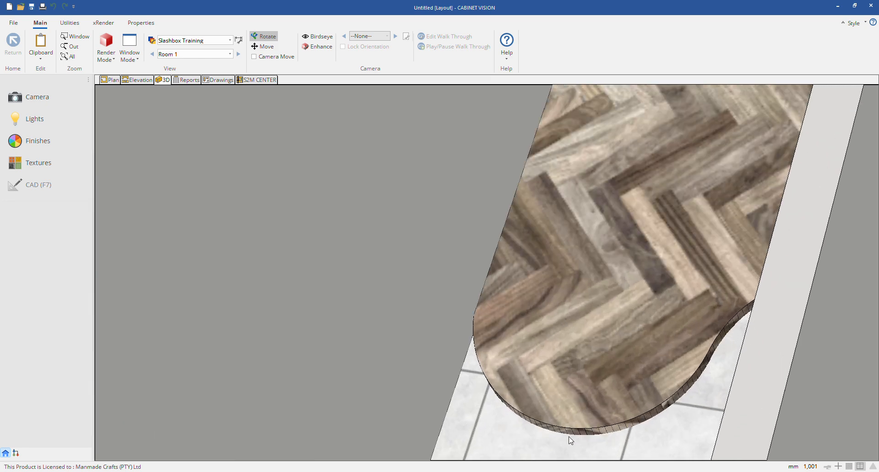
{"action": "left_click_drag", "start_coordinate": [594, 387], "coordinate": [523, 217]}
{"action": "scroll", "coordinate": [571, 321], "scroll_direction": "down", "scroll_amount": 3}
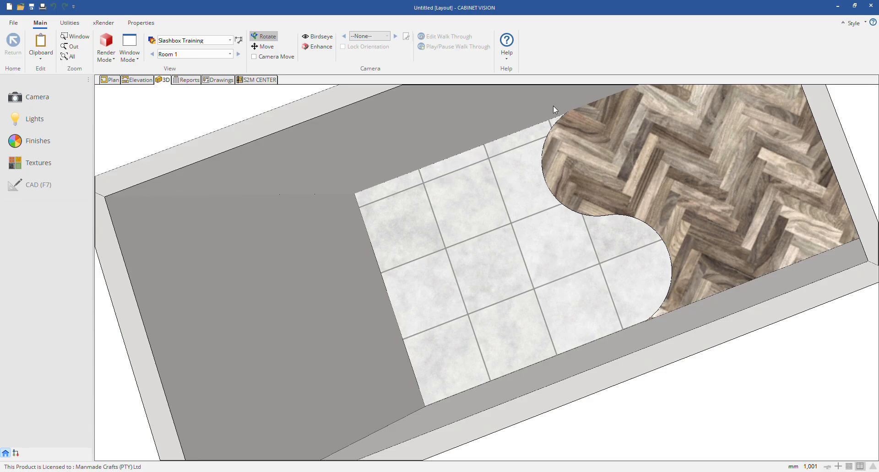
Step: Open the timber floor's outline for shape editing in the plan and leave it without changes
{"action": "left_click", "coordinate": [110, 80]}
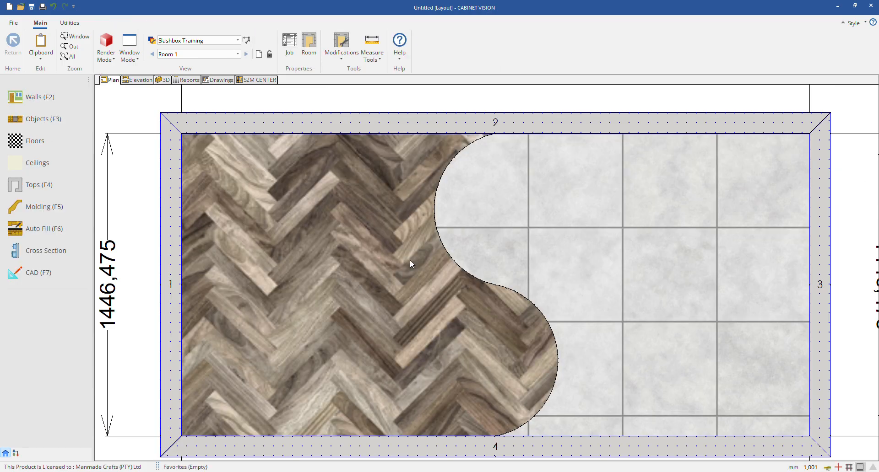
{"action": "left_click", "coordinate": [51, 141]}
{"action": "left_click", "coordinate": [315, 229]}
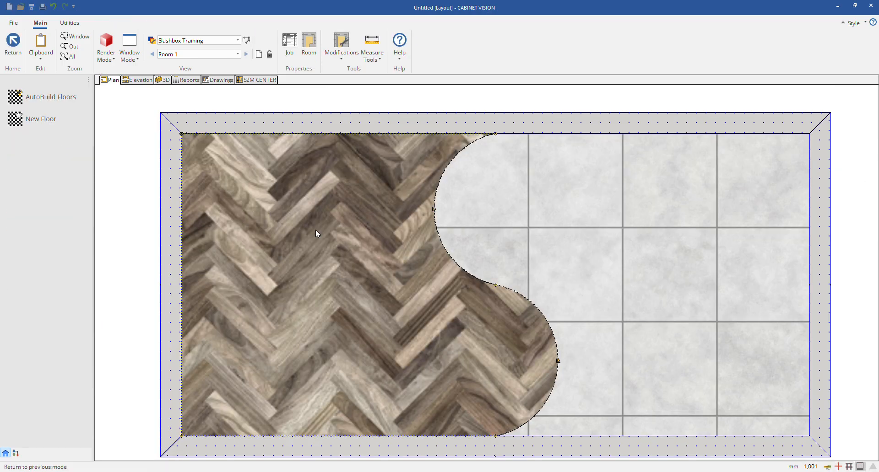
{"action": "left_click", "coordinate": [311, 247]}
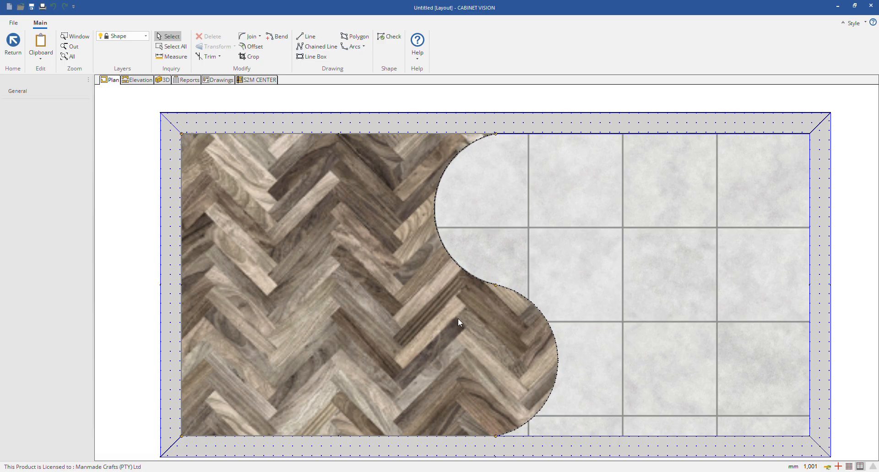
{"action": "key", "text": "Escape"}
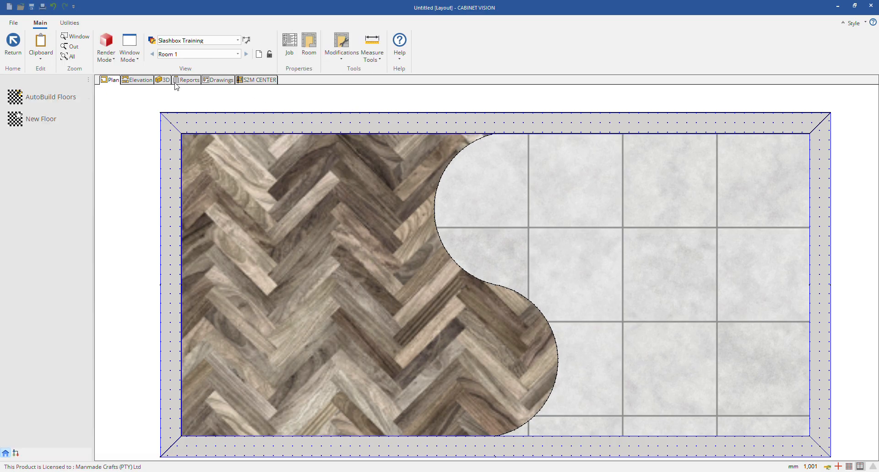
Step: Select the timber floor in 3D and replace its texture with Berber Carpet
{"action": "left_click", "coordinate": [166, 81]}
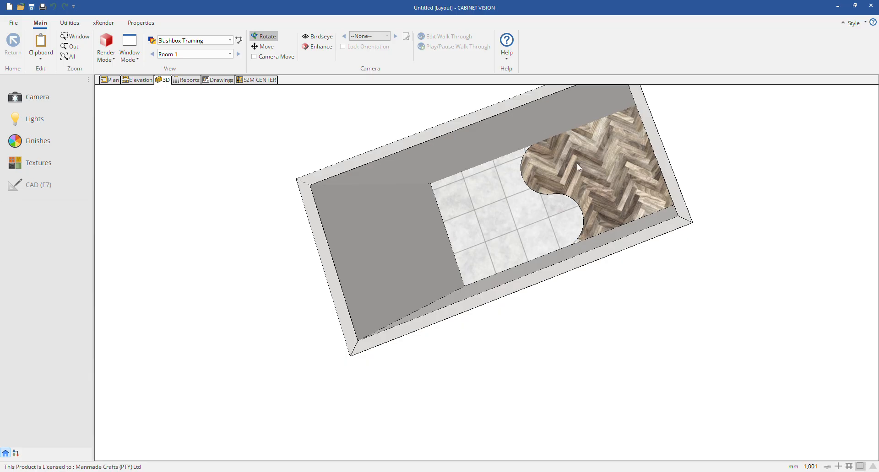
{"action": "scroll", "coordinate": [621, 163], "scroll_direction": "up", "scroll_amount": 2}
{"action": "left_click", "coordinate": [611, 170]}
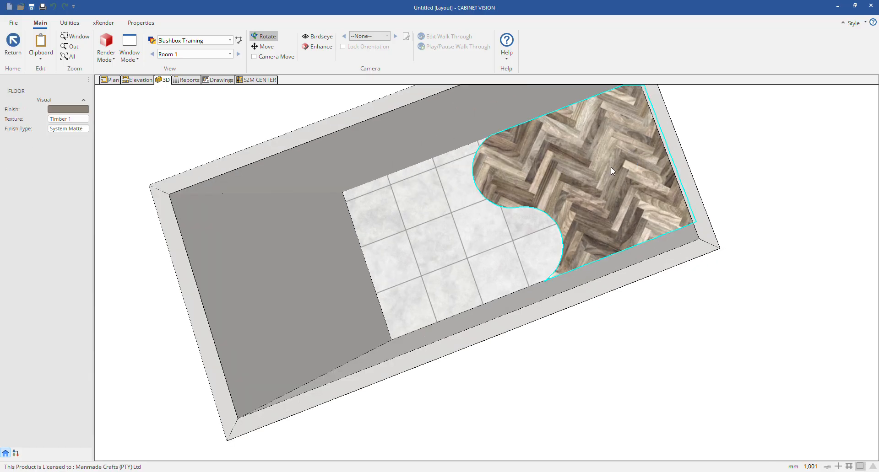
{"action": "left_click", "coordinate": [84, 119]}
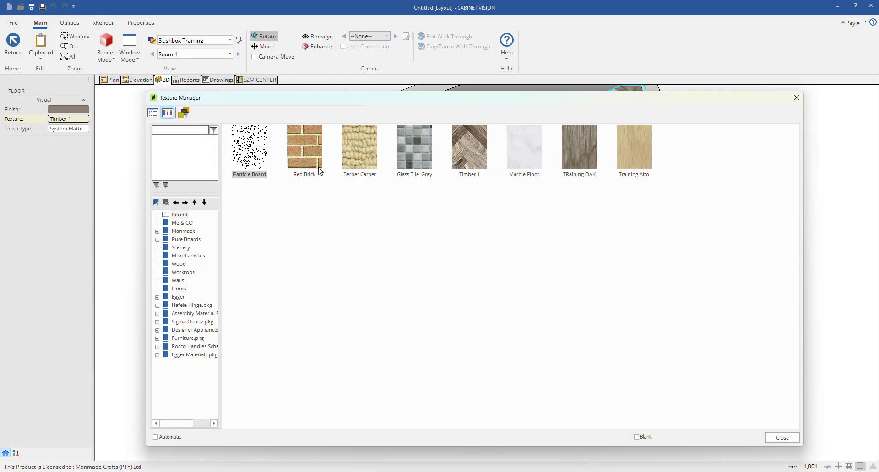
{"action": "double_click", "coordinate": [349, 147]}
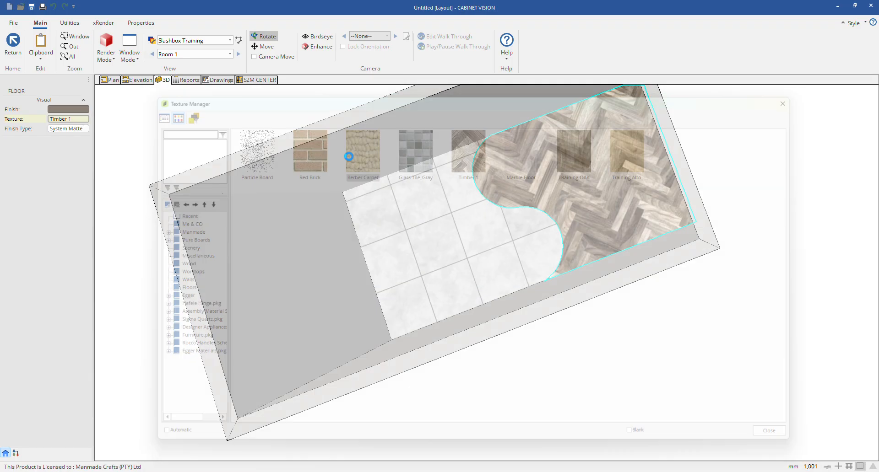
Step: Give the carpet floor a turquoise finish and display the 3D view in solid render mode
{"action": "left_click", "coordinate": [85, 109]}
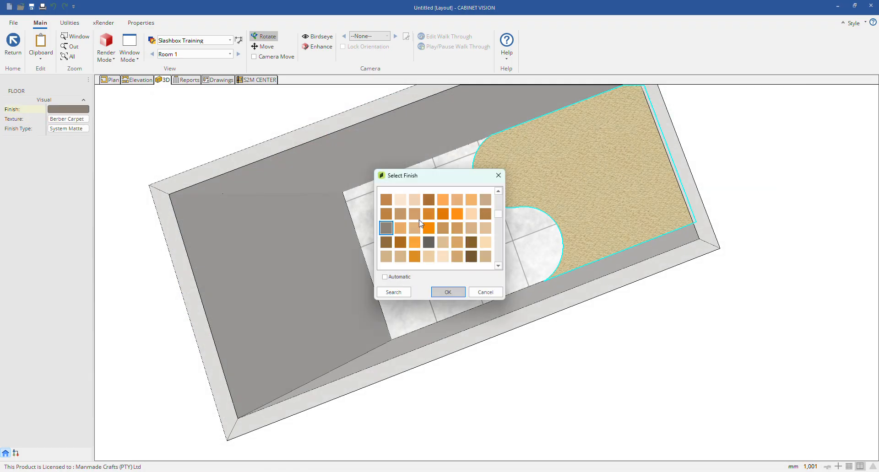
{"action": "scroll", "coordinate": [439, 243], "scroll_direction": "down", "scroll_amount": 4}
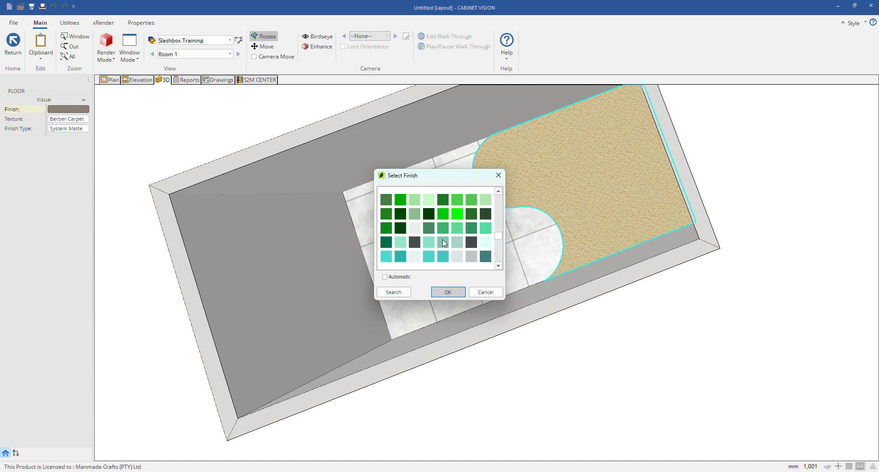
{"action": "left_click", "coordinate": [447, 293]}
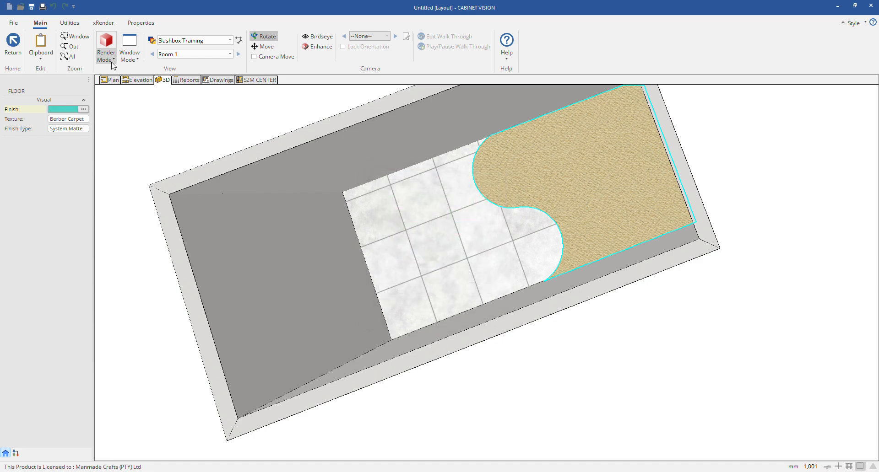
{"action": "left_click", "coordinate": [106, 54]}
{"action": "left_click", "coordinate": [120, 95]}
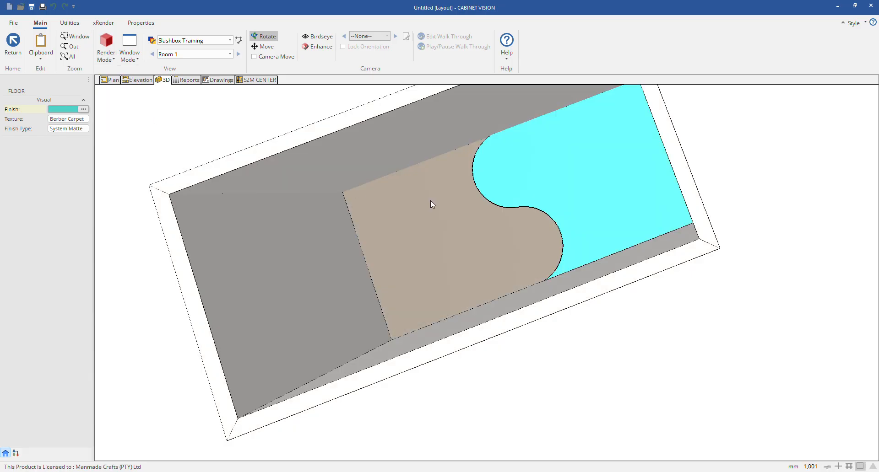
{"action": "left_click", "coordinate": [521, 178]}
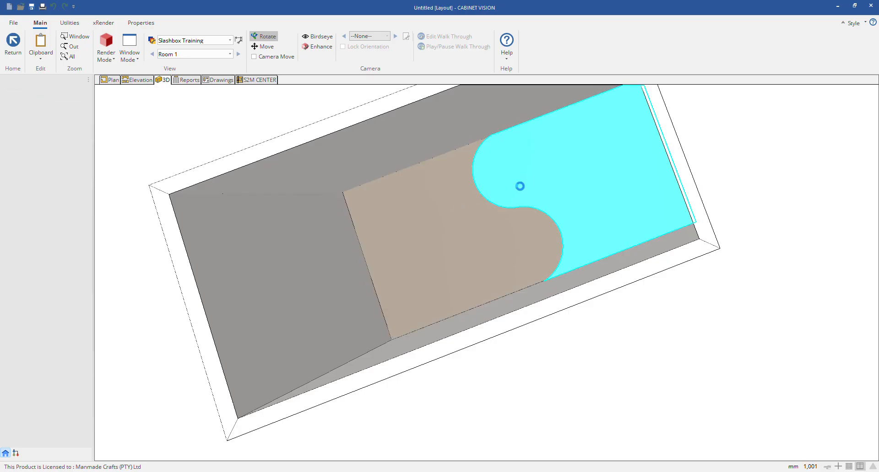
{"action": "left_click", "coordinate": [216, 115]}
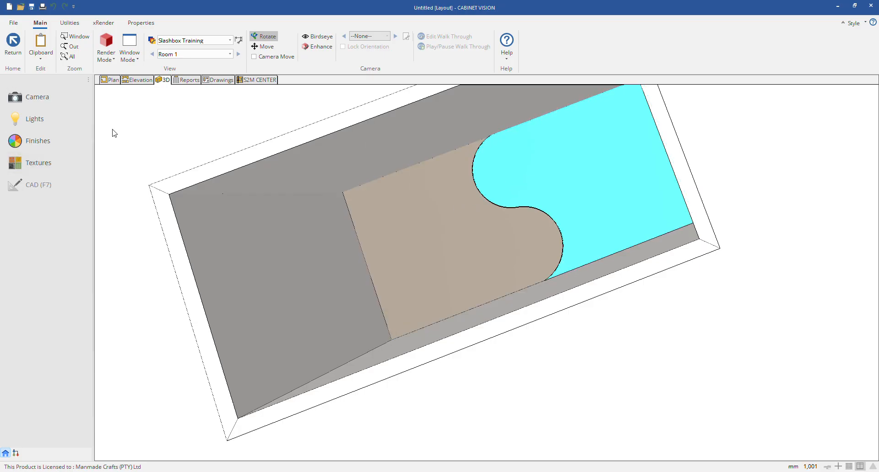
Step: Build a ceiling over the whole room automatically in the plan
{"action": "left_click", "coordinate": [111, 80]}
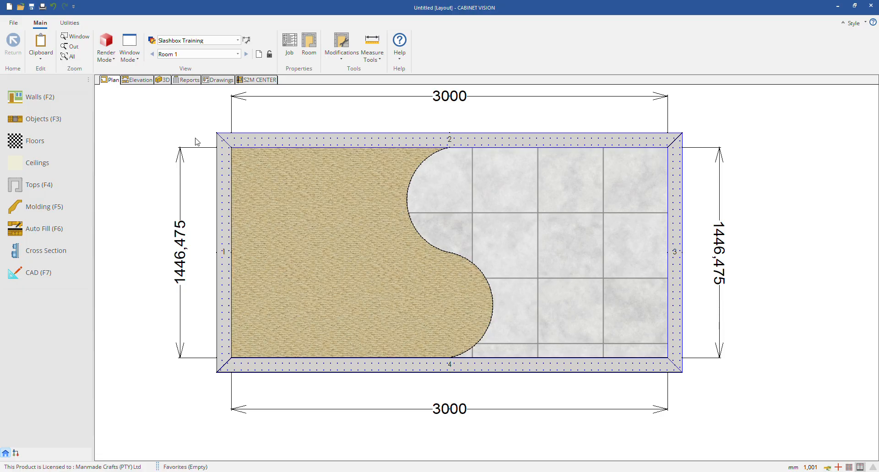
{"action": "left_click", "coordinate": [64, 169]}
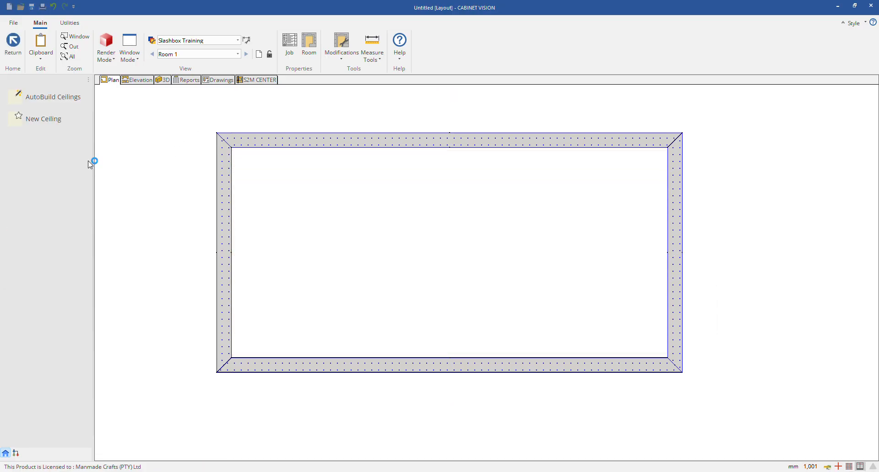
{"action": "left_click", "coordinate": [69, 99]}
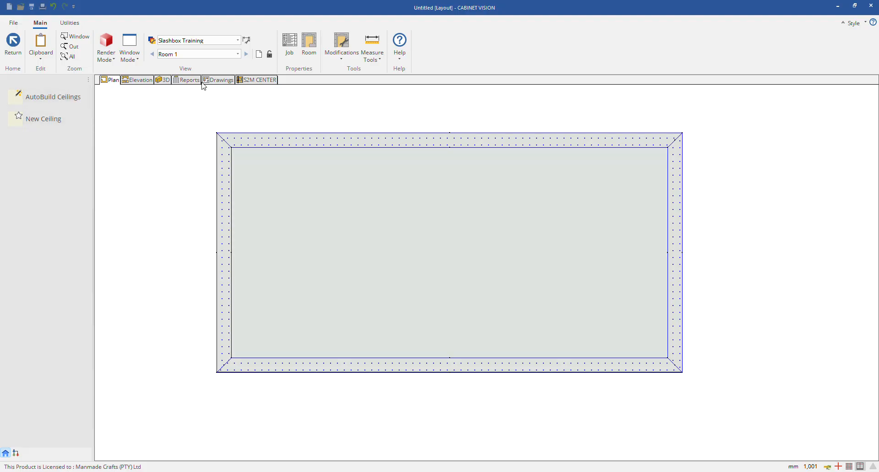
Step: Inspect the ceiling on top of the room's walls in 3D and return to the plan
{"action": "left_click", "coordinate": [163, 80]}
{"action": "mouse_move", "coordinate": [419, 324]}
{"action": "left_mouse_down"}
{"action": "mouse_move", "coordinate": [376, 246]}
{"action": "mouse_move", "coordinate": [433, 191]}
{"action": "mouse_move", "coordinate": [557, 238]}
{"action": "left_mouse_up"}
{"action": "mouse_move", "coordinate": [382, 241]}
{"action": "left_mouse_down"}
{"action": "mouse_move", "coordinate": [691, 240]}
{"action": "mouse_move", "coordinate": [420, 225]}
{"action": "mouse_move", "coordinate": [640, 222]}
{"action": "mouse_move", "coordinate": [483, 215]}
{"action": "mouse_move", "coordinate": [542, 238]}
{"action": "mouse_move", "coordinate": [373, 245]}
{"action": "left_mouse_up"}
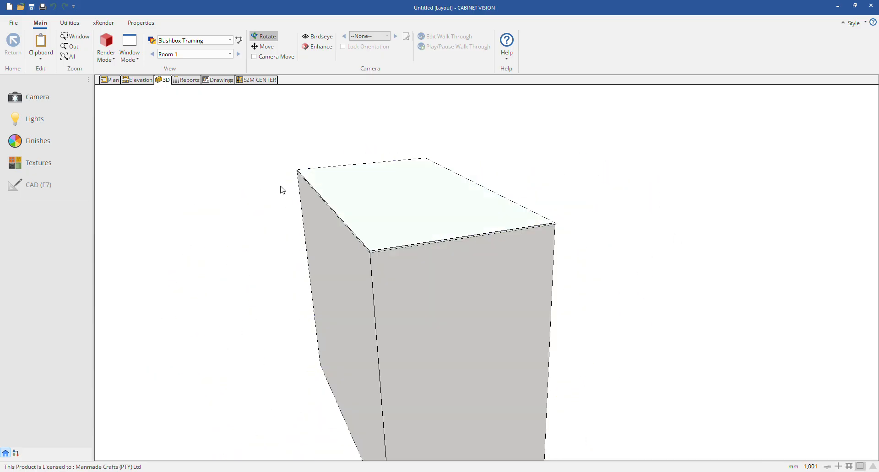
{"action": "left_click", "coordinate": [111, 81]}
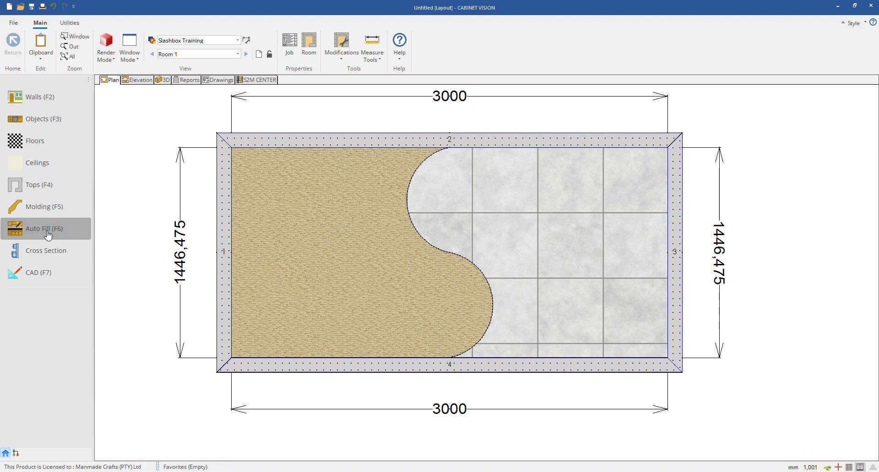
{"action": "left_click", "coordinate": [34, 141]}
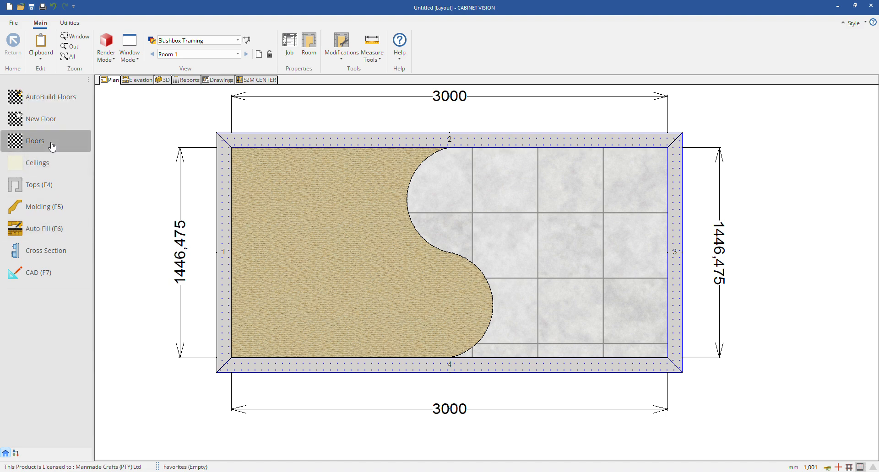
{"action": "left_click", "coordinate": [13, 44]}
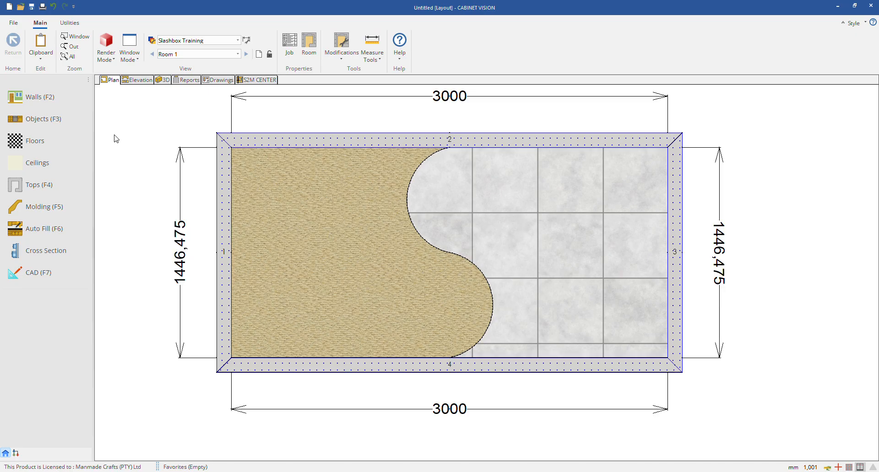
Step: Delete the automatically built ceiling from the room and reopen the ceiling tools
{"action": "left_click", "coordinate": [19, 166]}
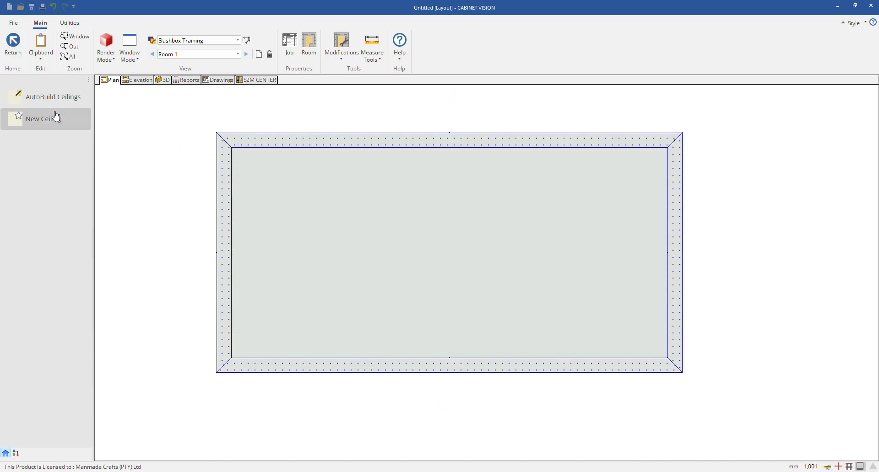
{"action": "right_click", "coordinate": [403, 222]}
{"action": "left_click", "coordinate": [394, 212]}
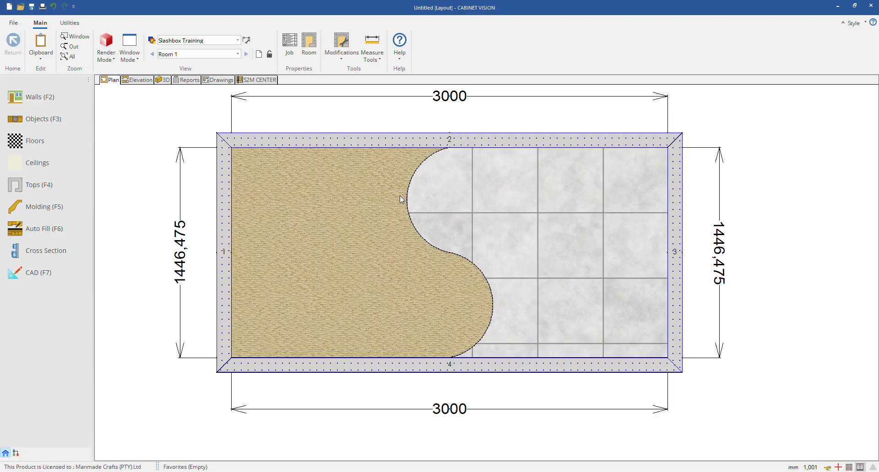
{"action": "left_click", "coordinate": [38, 163]}
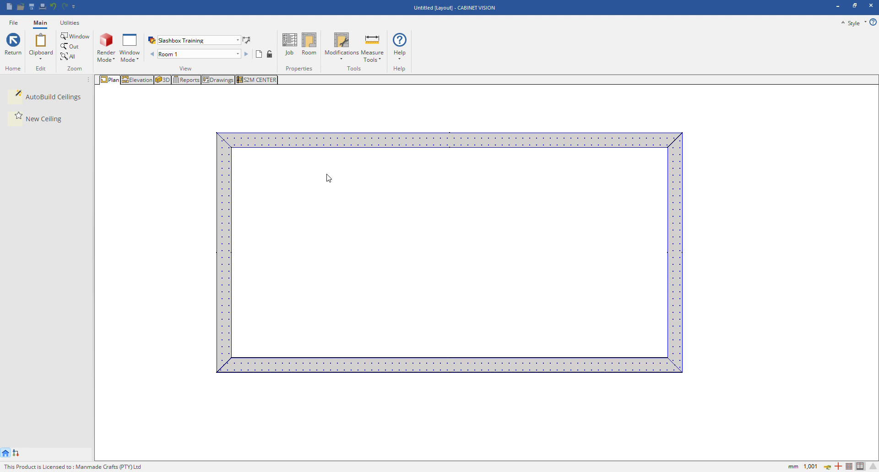
Step: Create a custom ceiling by tracing the inner corners of the four walls and save the new shape
{"action": "left_click", "coordinate": [55, 122]}
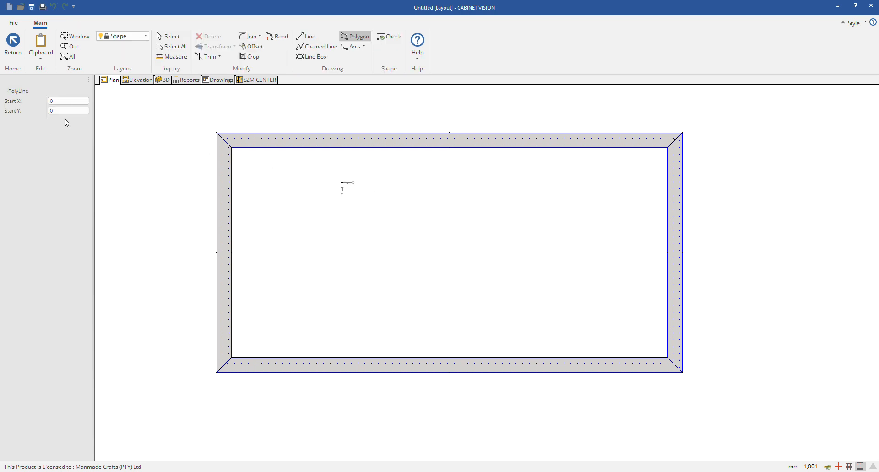
{"action": "left_click", "coordinate": [244, 154]}
{"action": "left_click", "coordinate": [672, 144]}
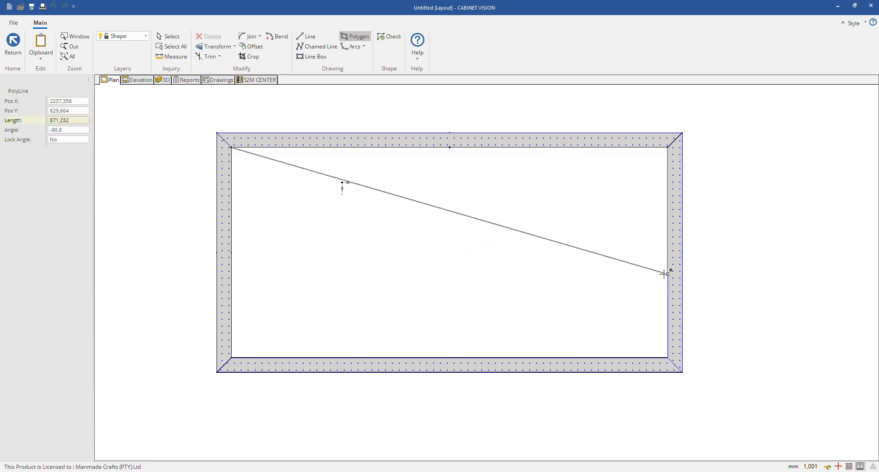
{"action": "left_click", "coordinate": [668, 357]}
{"action": "left_click", "coordinate": [232, 357]}
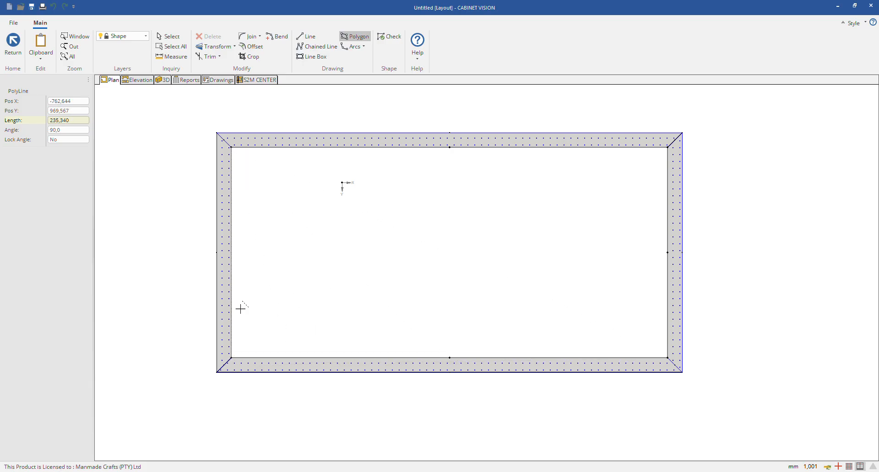
{"action": "left_click", "coordinate": [232, 157]}
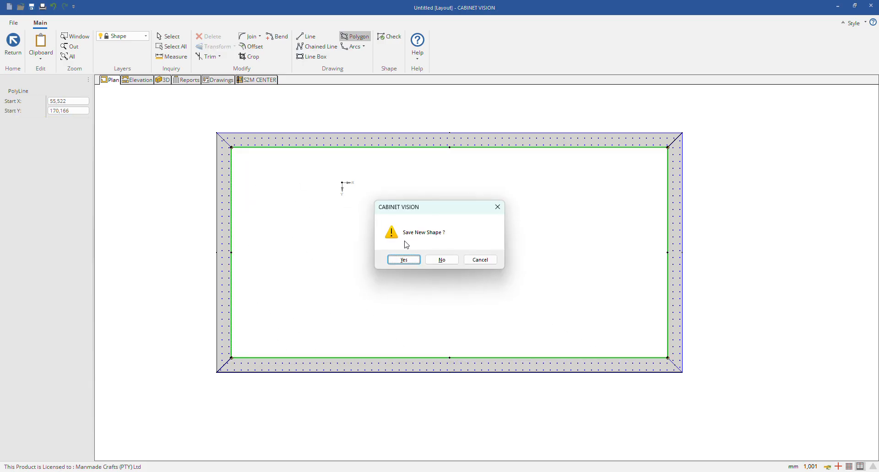
{"action": "left_click", "coordinate": [404, 259]}
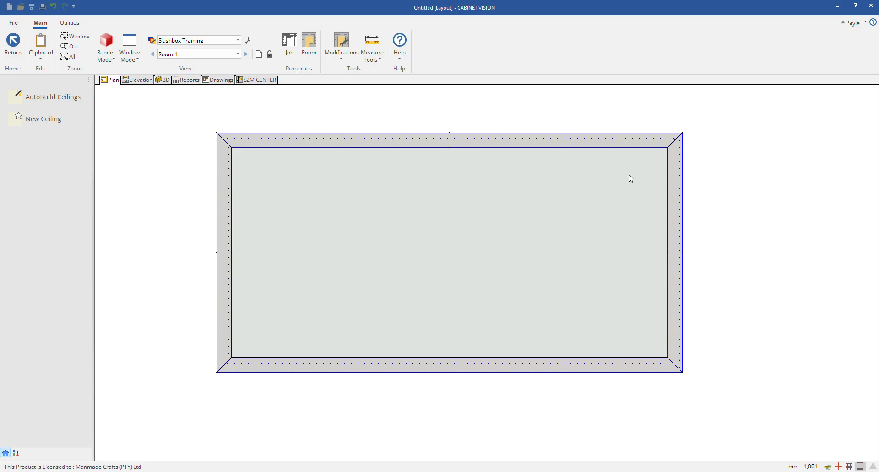
{"action": "left_click", "coordinate": [402, 201]}
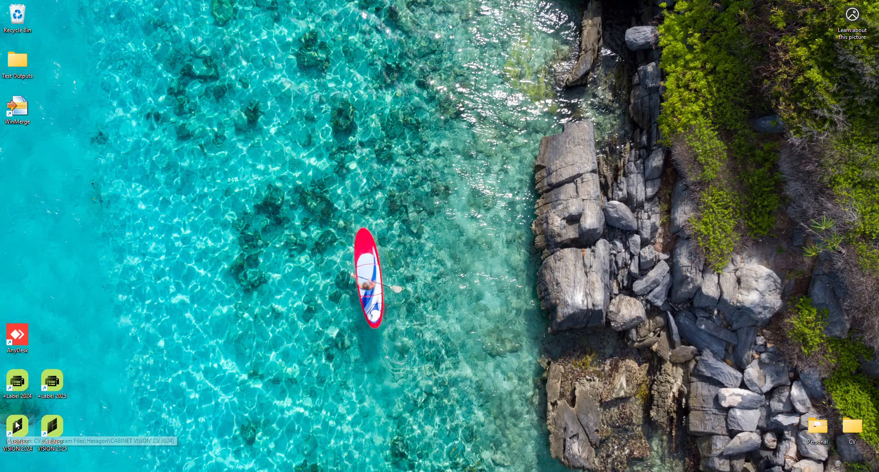
Step: Launch CABINET VISION 2025 from the desktop, restore the auto-saved job and dismiss the beta notice
{"action": "double_click", "coordinate": [64, 425]}
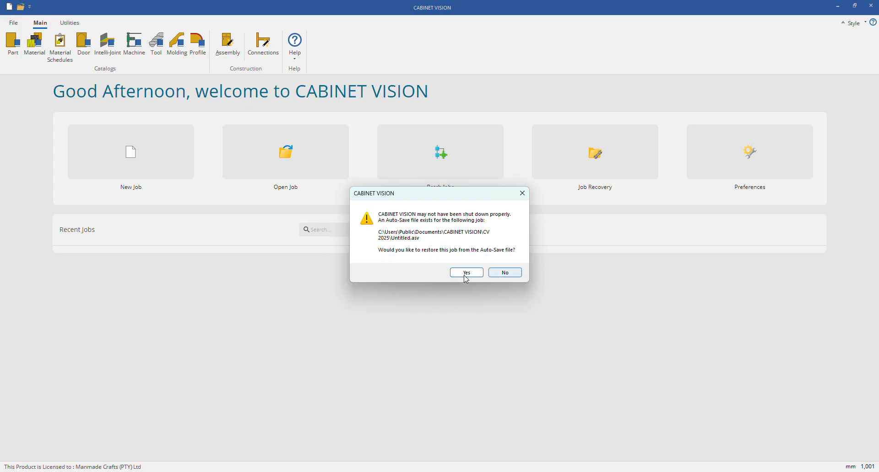
{"action": "left_click", "coordinate": [466, 274]}
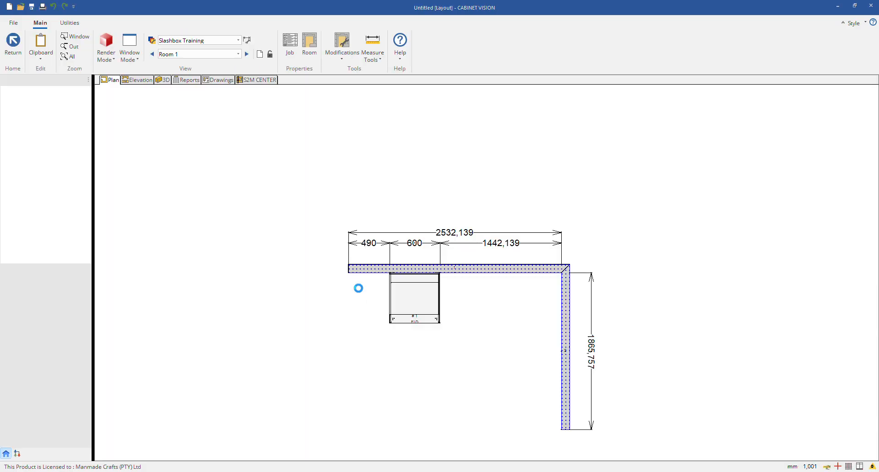
{"action": "left_click", "coordinate": [498, 261]}
{"action": "left_click", "coordinate": [559, 324]}
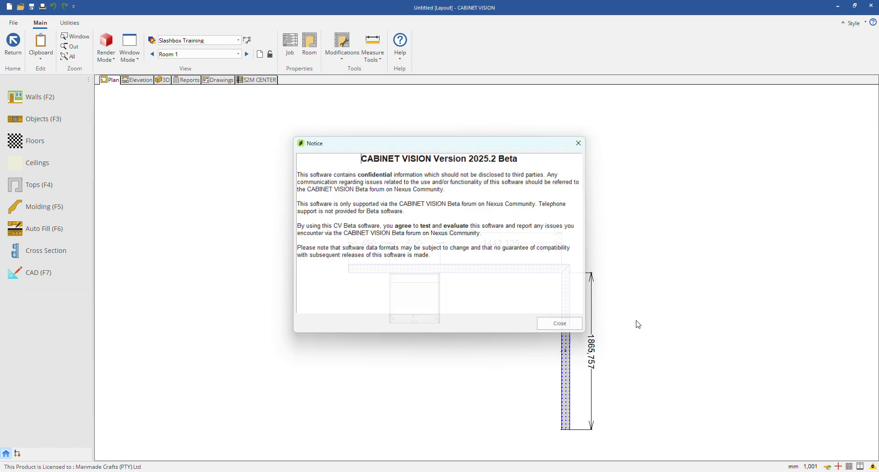
Step: Delete the cabinet and both walls from the restored job's plan
{"action": "left_click", "coordinate": [414, 297]}
{"action": "right_click", "coordinate": [421, 311]}
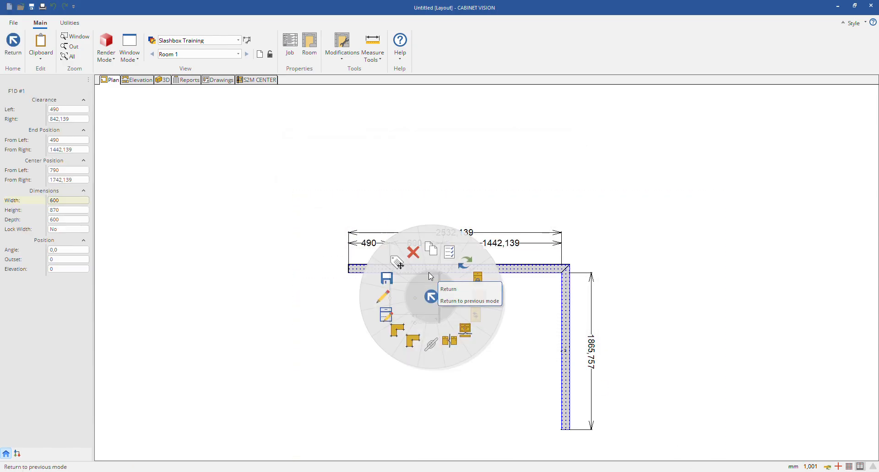
{"action": "left_click", "coordinate": [426, 274]}
{"action": "right_click", "coordinate": [426, 273]}
{"action": "left_click", "coordinate": [420, 229]}
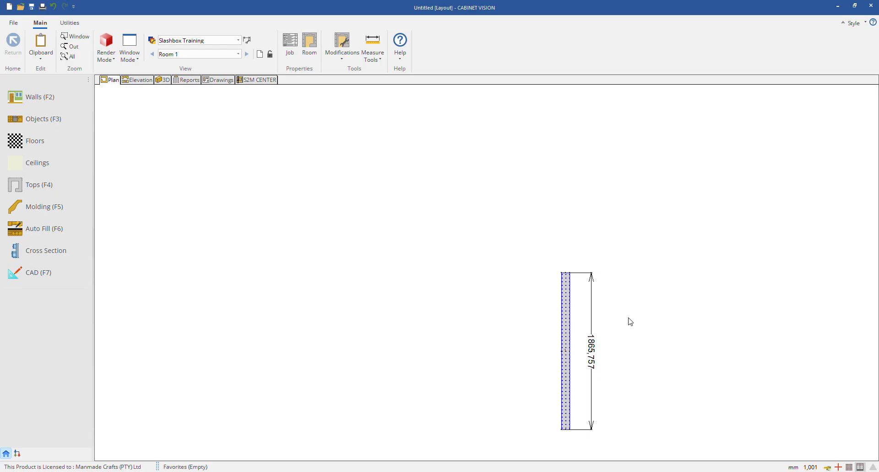
{"action": "right_click", "coordinate": [569, 287]}
{"action": "left_click", "coordinate": [604, 293]}
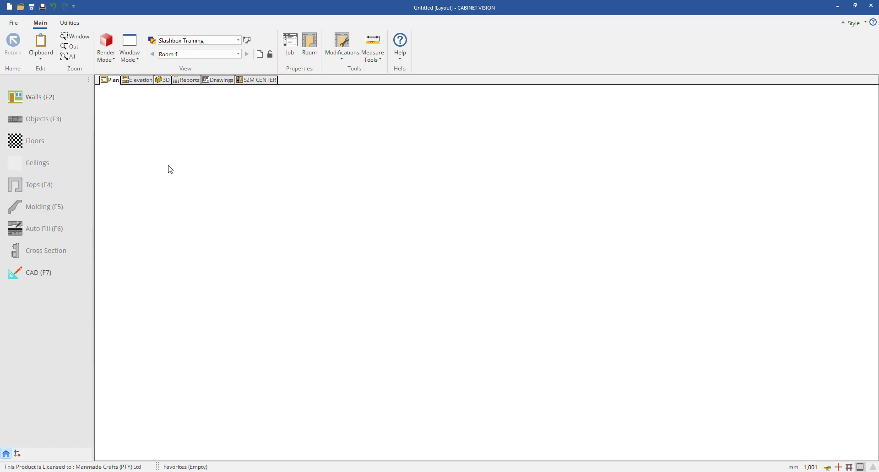
{"action": "left_click", "coordinate": [40, 89]}
{"action": "left_click", "coordinate": [202, 206]}
{"action": "left_click", "coordinate": [567, 219]}
{"action": "right_click", "coordinate": [567, 219]}
{"action": "right_click", "coordinate": [432, 293]}
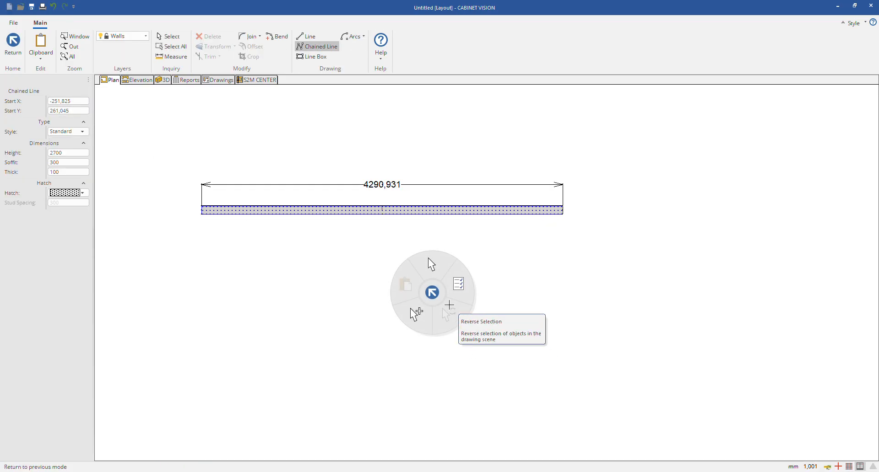
{"action": "left_click", "coordinate": [432, 294]}
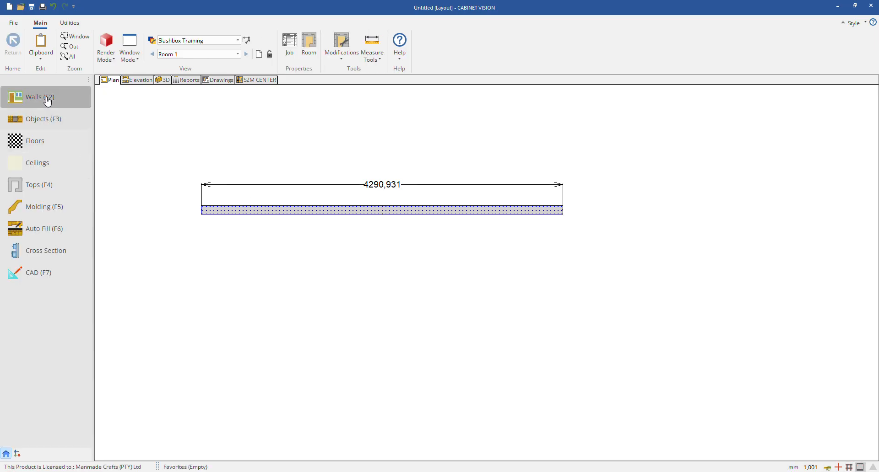
{"action": "left_click", "coordinate": [306, 210]}
{"action": "right_click", "coordinate": [304, 211]}
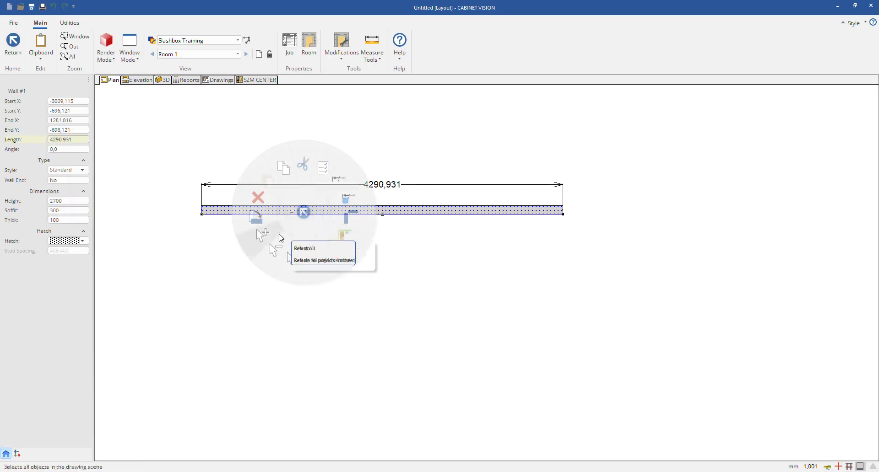
{"action": "left_click", "coordinate": [268, 197]}
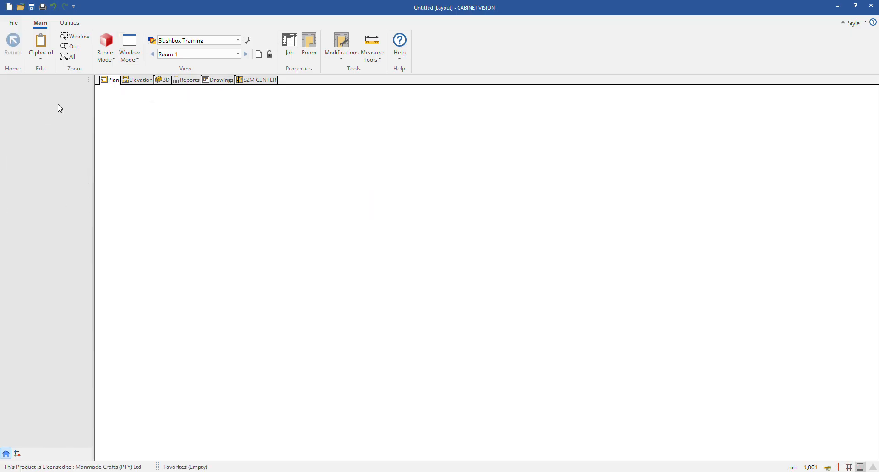
Step: Draw a closed rectangular room of walls about 4084 mm wide and 2795 mm deep with Line Box
{"action": "left_click", "coordinate": [58, 103]}
{"action": "left_click", "coordinate": [311, 56]}
{"action": "left_click", "coordinate": [299, 157]}
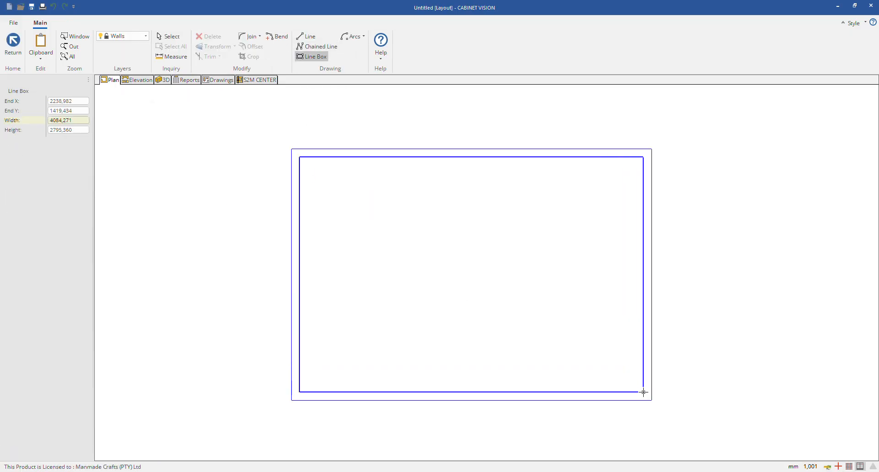
{"action": "left_click", "coordinate": [643, 393]}
{"action": "key", "text": "Escape"}
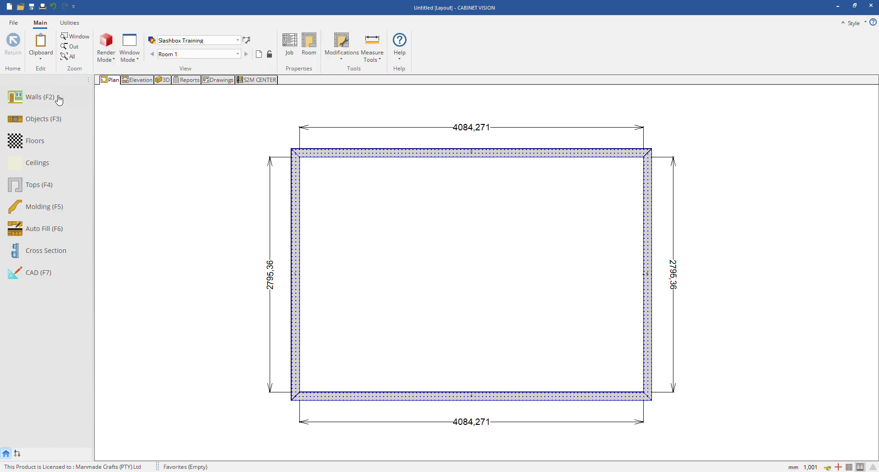
Step: Create a ceiling strip about 566 mm deep along the full length of the room's upper wall and save the shape
{"action": "left_click", "coordinate": [39, 165]}
{"action": "left_click", "coordinate": [47, 119]}
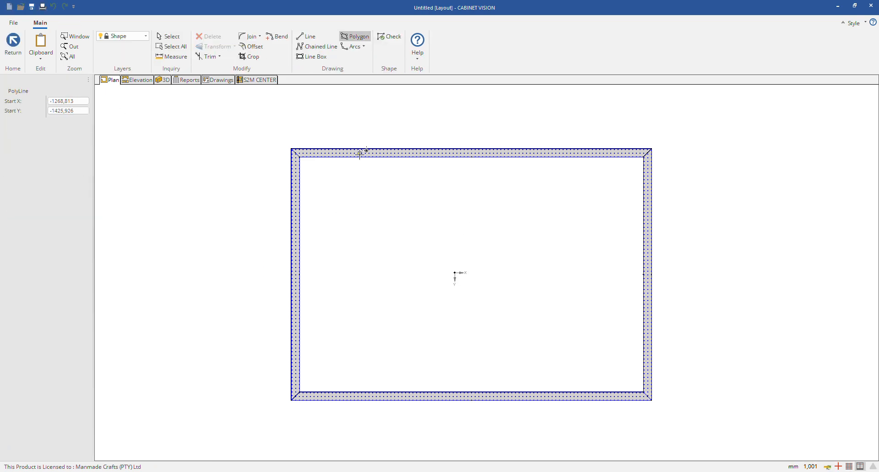
{"action": "left_click", "coordinate": [300, 157]}
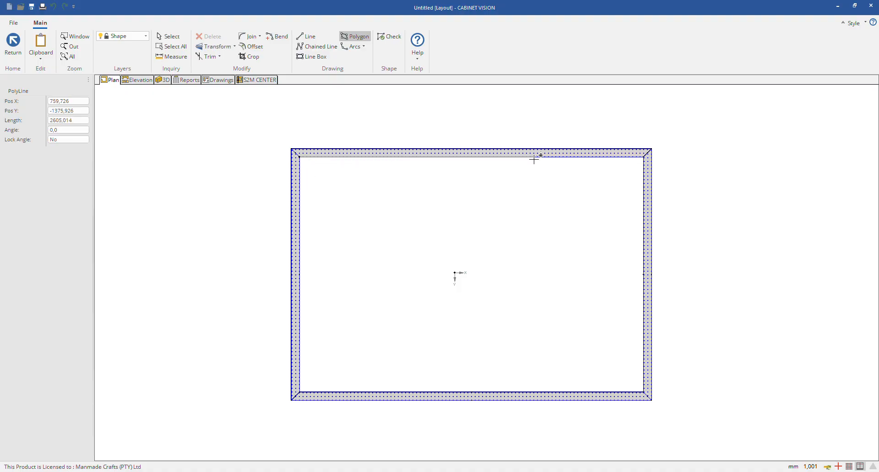
{"action": "left_click", "coordinate": [643, 205]}
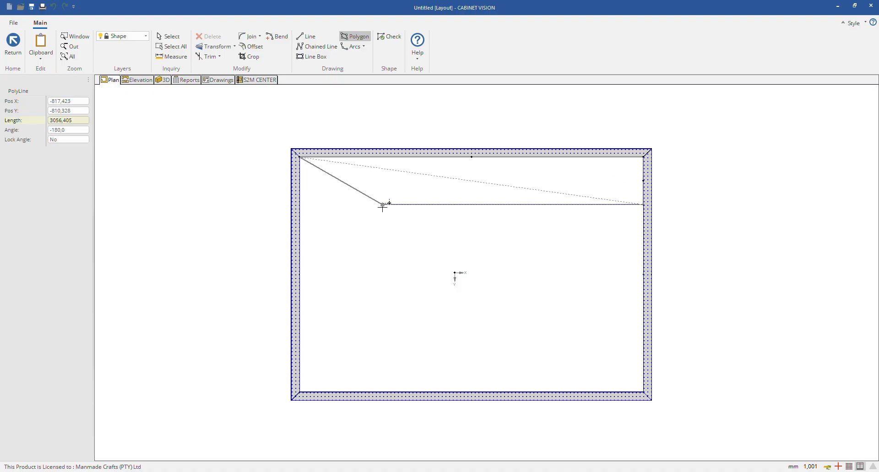
{"action": "left_click", "coordinate": [303, 203]}
{"action": "left_click", "coordinate": [300, 158]}
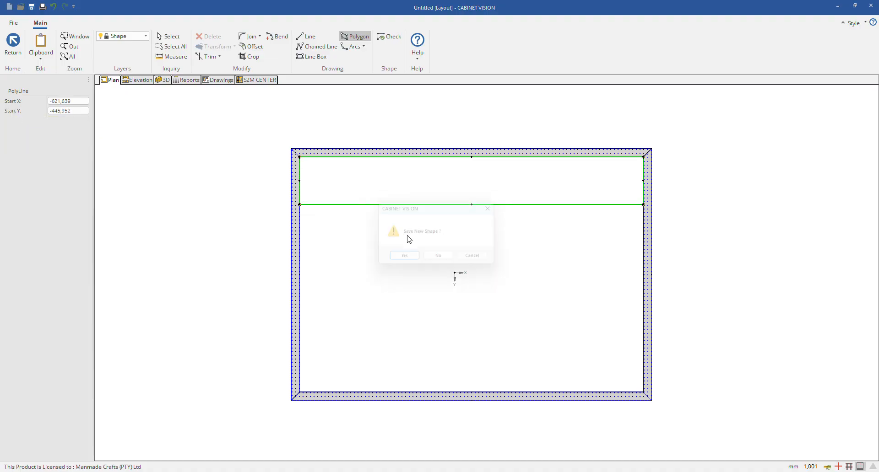
{"action": "left_click", "coordinate": [396, 261]}
Step: Create a second ceiling strip about 761 mm wide along the left wall, from the first strip down to the lower wall
{"action": "left_click", "coordinate": [85, 116]}
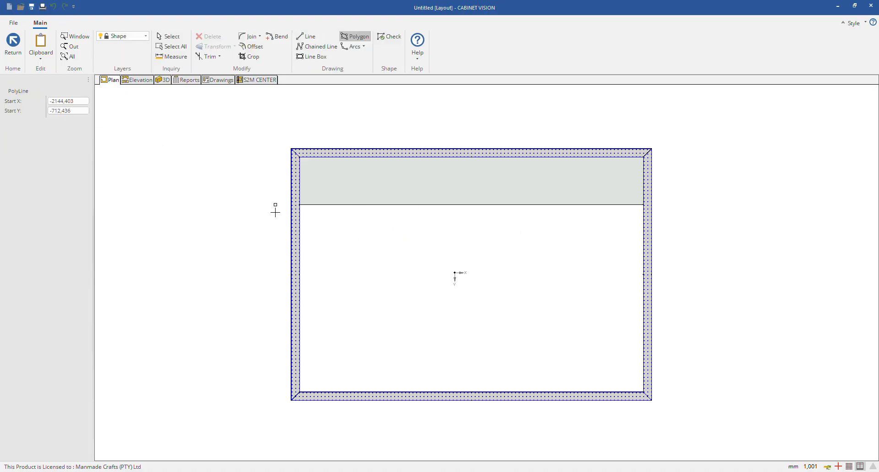
{"action": "left_click", "coordinate": [300, 204]}
{"action": "left_click", "coordinate": [363, 205]}
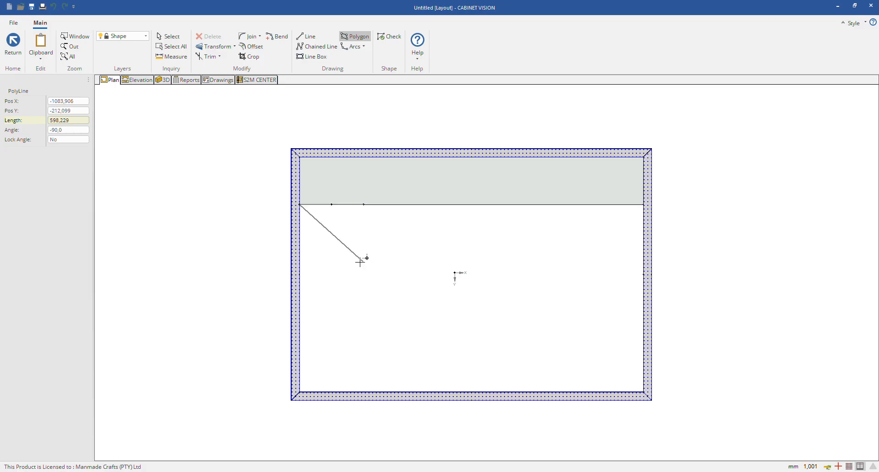
{"action": "left_click", "coordinate": [364, 392]}
{"action": "left_click", "coordinate": [300, 392]}
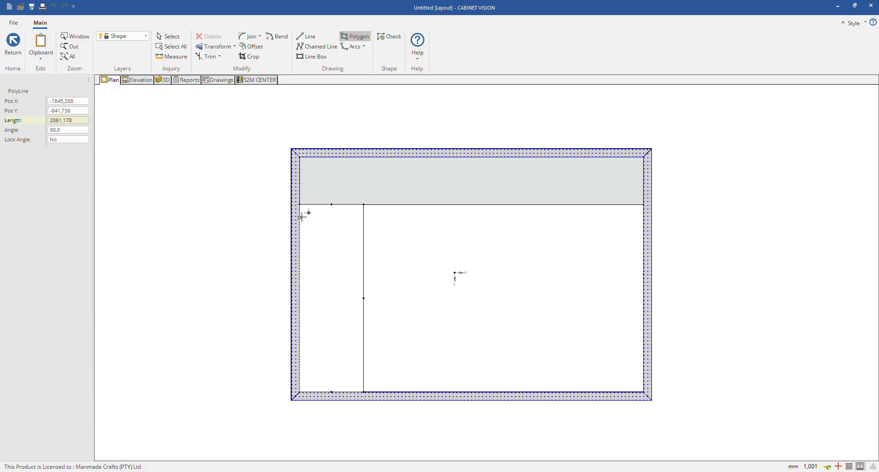
{"action": "left_click", "coordinate": [300, 205]}
{"action": "left_click", "coordinate": [396, 260]}
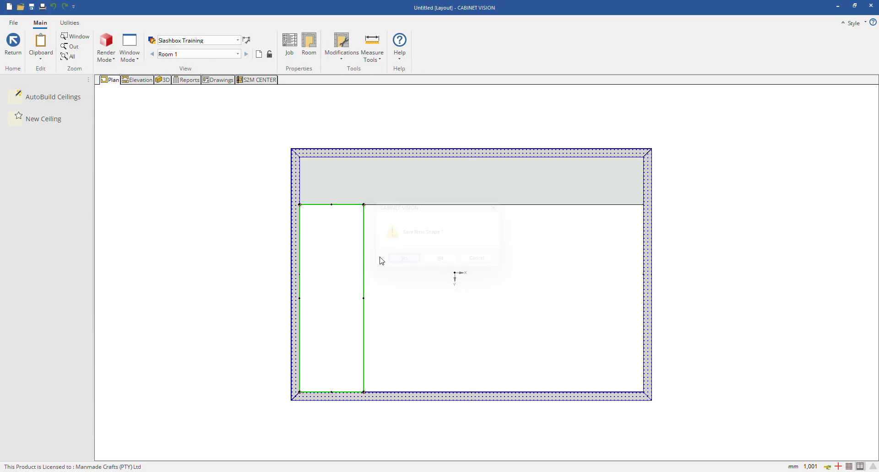
Step: Create a third ceiling strip about 712 mm deep along the lower wall, from the left strip to the right wall
{"action": "left_click", "coordinate": [43, 120]}
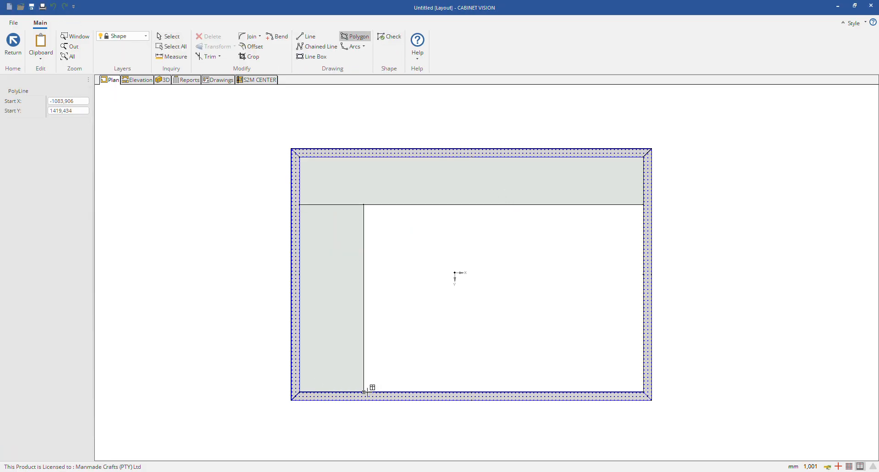
{"action": "left_click", "coordinate": [369, 388]}
{"action": "left_click", "coordinate": [643, 392]}
{"action": "left_click", "coordinate": [643, 332]}
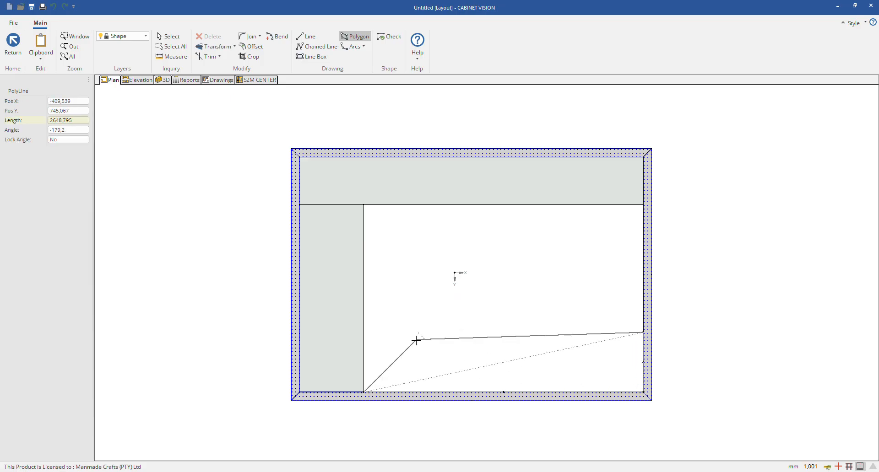
{"action": "double_click", "coordinate": [364, 332]}
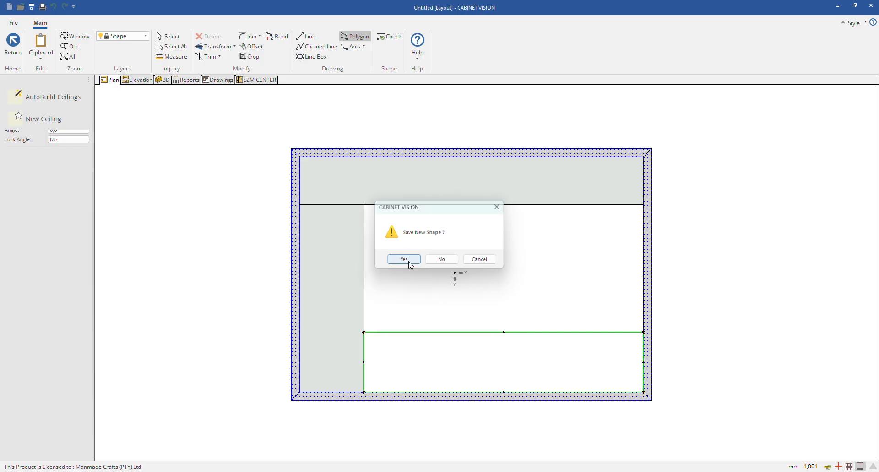
{"action": "left_click", "coordinate": [404, 259]}
Step: Create a fourth ceiling strip about 734 mm wide along the right wall, between the upper and lower strips
{"action": "left_click", "coordinate": [43, 119]}
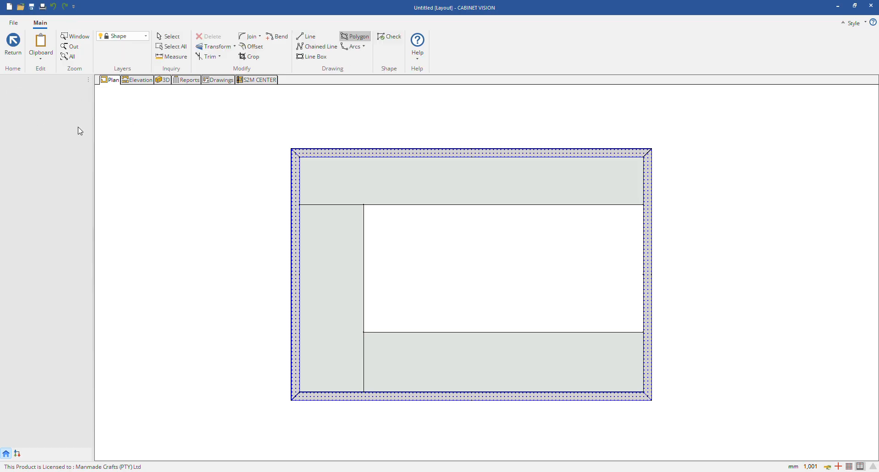
{"action": "left_click", "coordinate": [582, 332]}
{"action": "left_click", "coordinate": [582, 204]}
{"action": "left_click", "coordinate": [643, 205]}
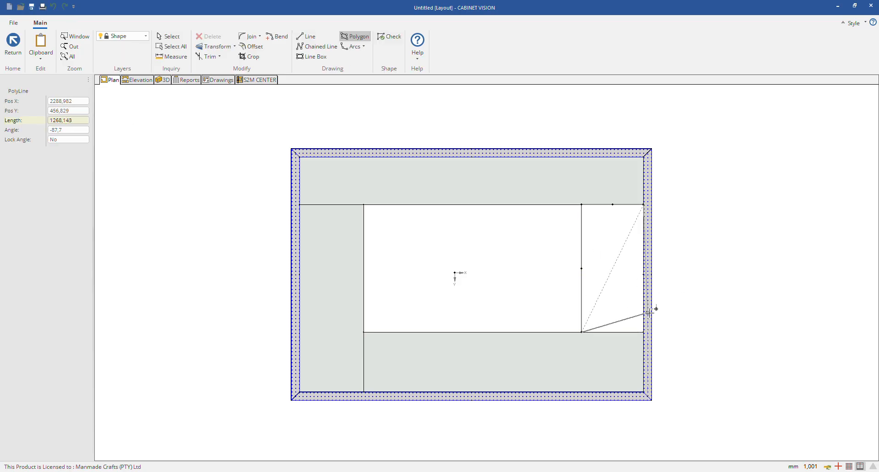
{"action": "left_click", "coordinate": [644, 332]}
{"action": "double_click", "coordinate": [581, 332]}
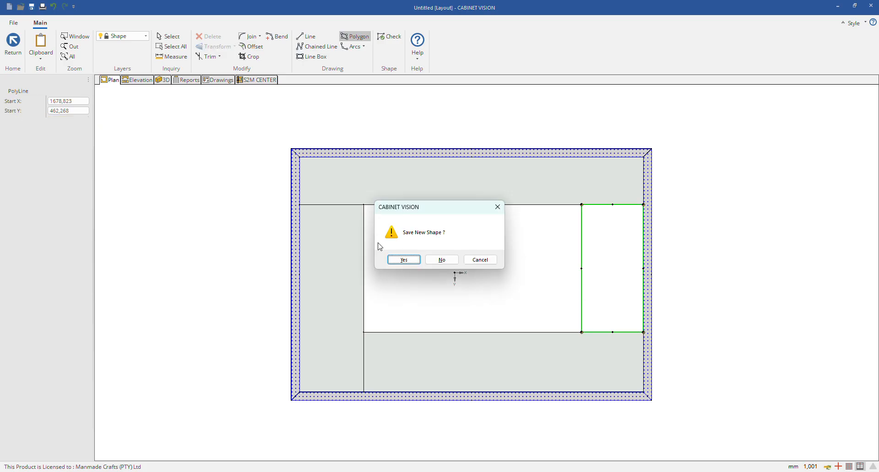
{"action": "left_click", "coordinate": [473, 259]}
Step: Inspect the four ceiling strips around the central opening in 3D from above, using solid render mode
{"action": "left_click", "coordinate": [163, 79]}
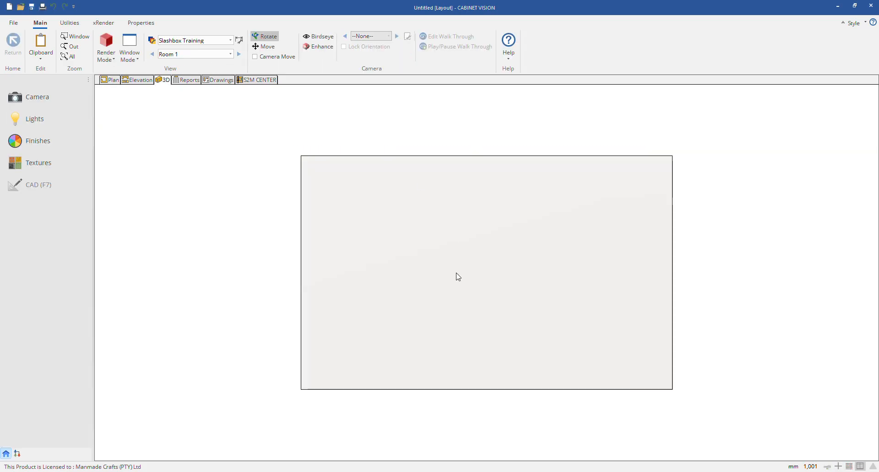
{"action": "left_click_drag", "start_coordinate": [440, 293], "coordinate": [422, 234]}
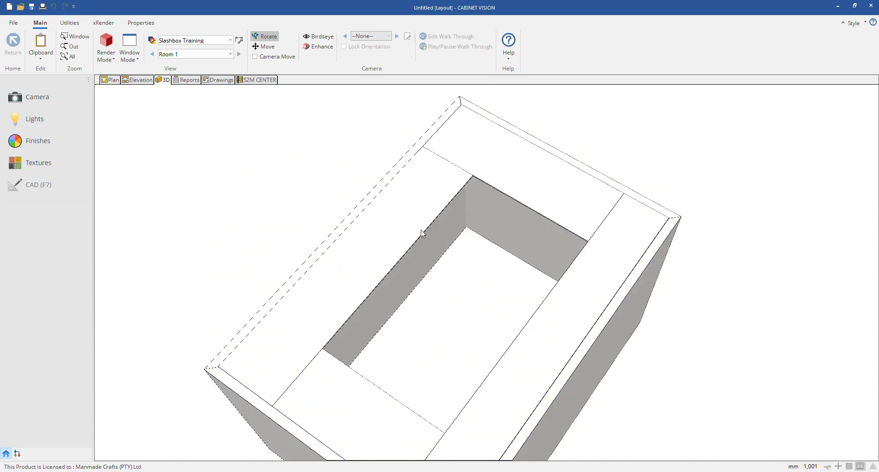
{"action": "left_click", "coordinate": [97, 62]}
{"action": "left_click", "coordinate": [117, 92]}
{"action": "left_click_drag", "start_coordinate": [480, 197], "coordinate": [636, 217]}
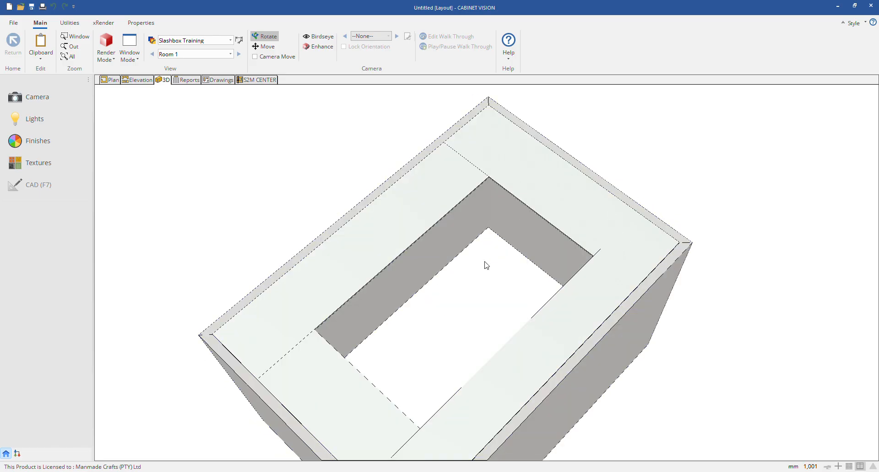
Step: Examine the four ceiling strips in 3D and check the elevation in the upper strip's properties without changing it
{"action": "left_click_drag", "start_coordinate": [486, 266], "coordinate": [619, 258]}
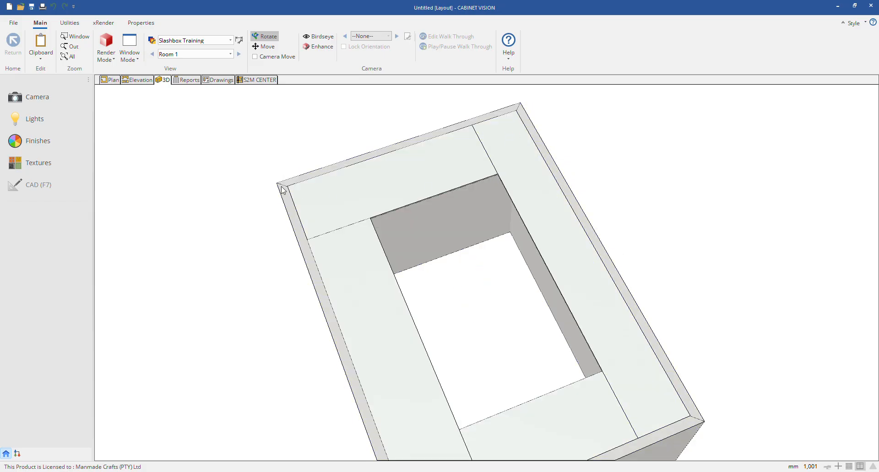
{"action": "left_click_drag", "start_coordinate": [411, 237], "coordinate": [772, 280]}
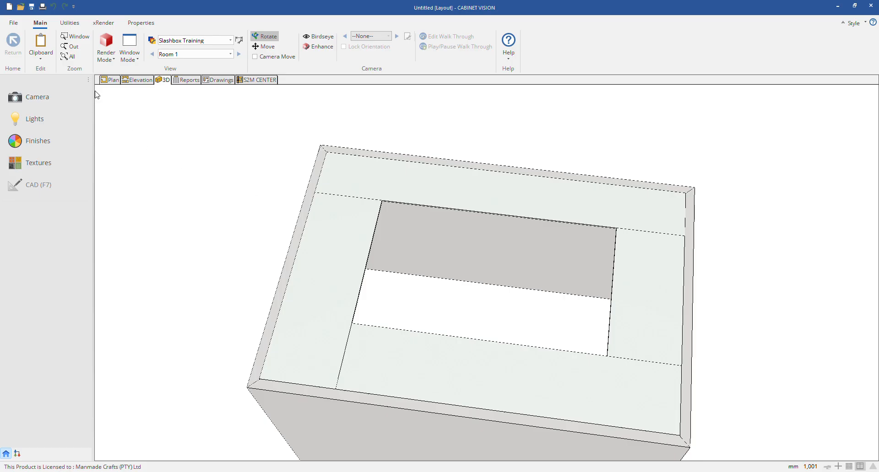
{"action": "left_click", "coordinate": [113, 80]}
{"action": "left_click", "coordinate": [37, 164]}
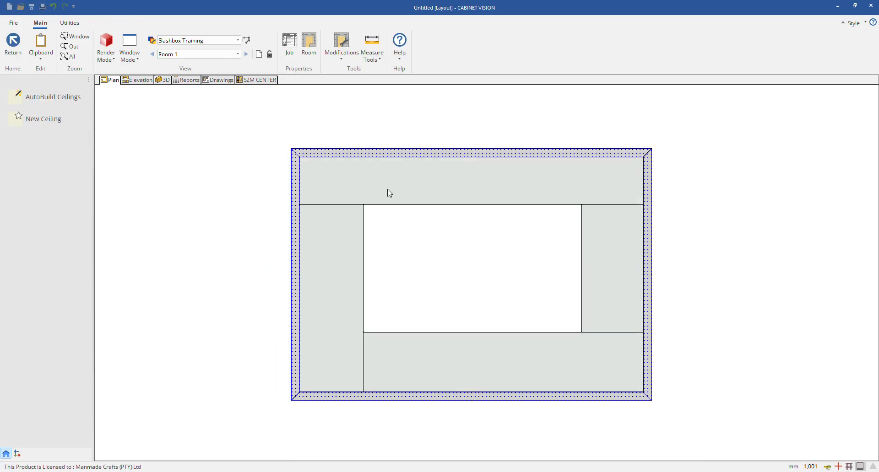
{"action": "right_click", "coordinate": [395, 185]}
{"action": "left_click", "coordinate": [421, 173]}
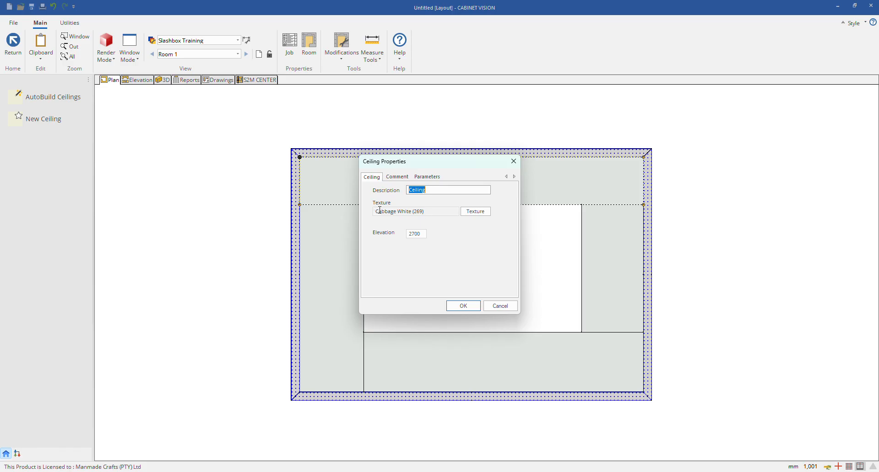
{"action": "double_click", "coordinate": [414, 234]}
{"action": "left_click", "coordinate": [499, 306]}
{"action": "left_click", "coordinate": [64, 125]}
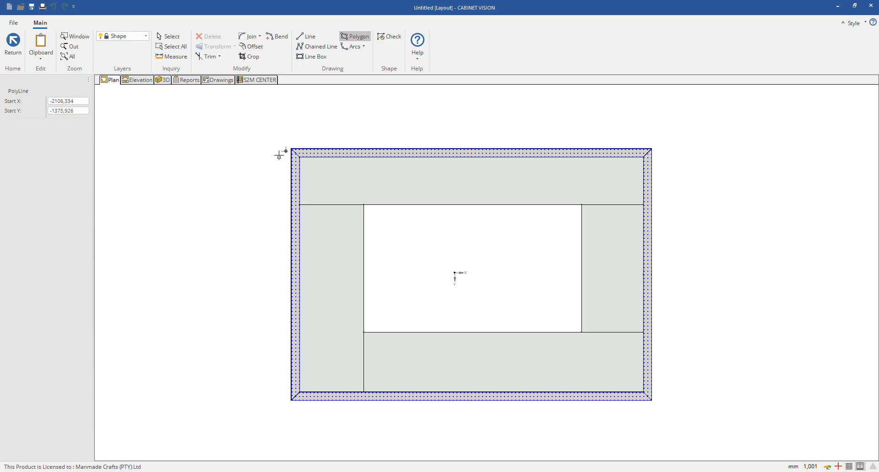
{"action": "left_click", "coordinate": [299, 157]}
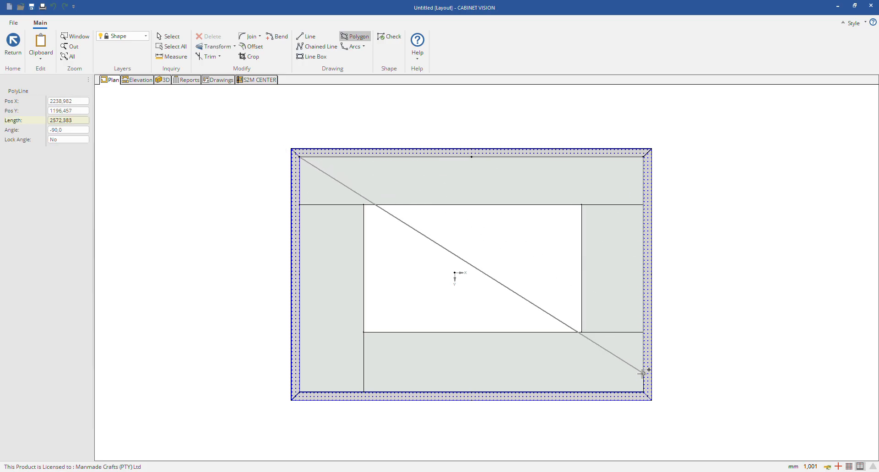
{"action": "left_click", "coordinate": [634, 392]}
{"action": "key", "text": "Escape"}
{"action": "key", "text": "Escape"}
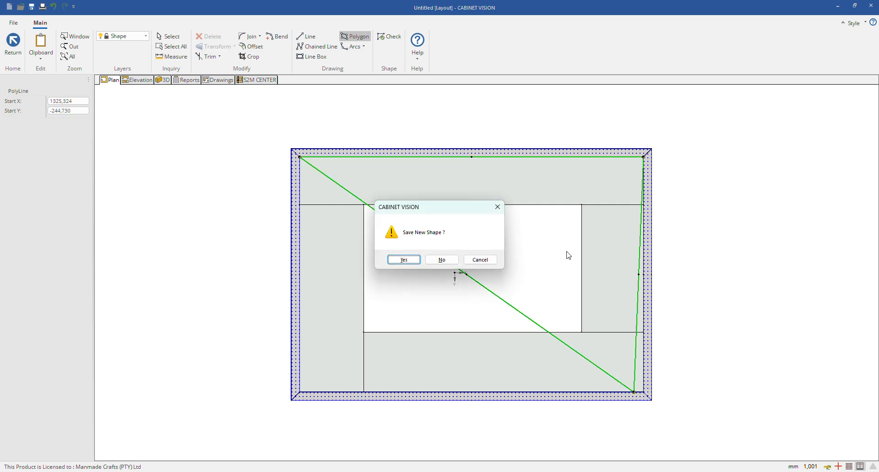
{"action": "left_click", "coordinate": [441, 259]}
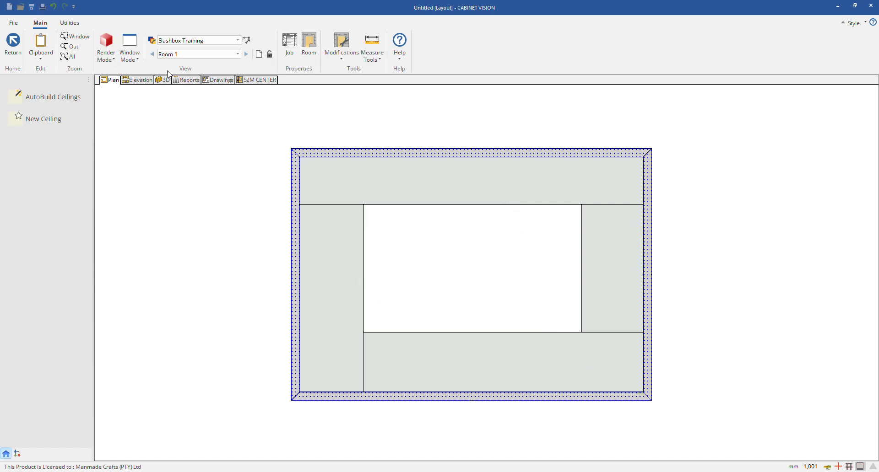
Step: Create a custom ceiling covering the whole room interior, about 4084 by 2795 mm, and view it in 3D
{"action": "left_click", "coordinate": [43, 118]}
{"action": "left_click", "coordinate": [299, 157]}
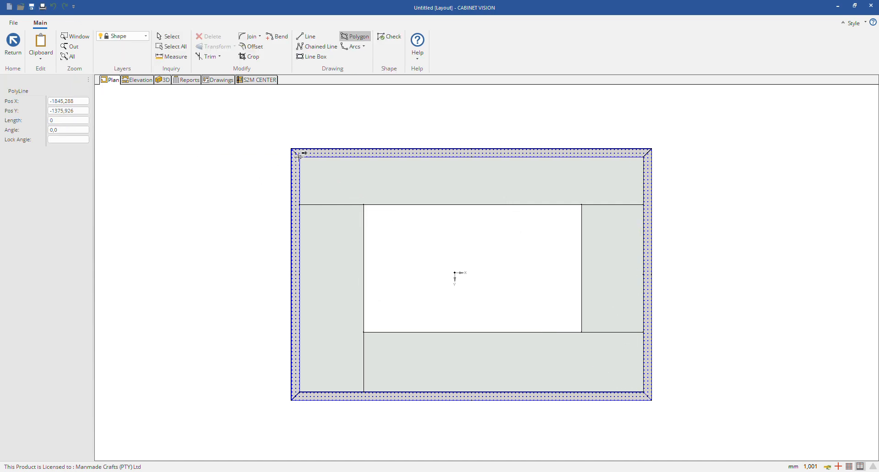
{"action": "left_click", "coordinate": [643, 157]}
{"action": "left_click", "coordinate": [643, 392]}
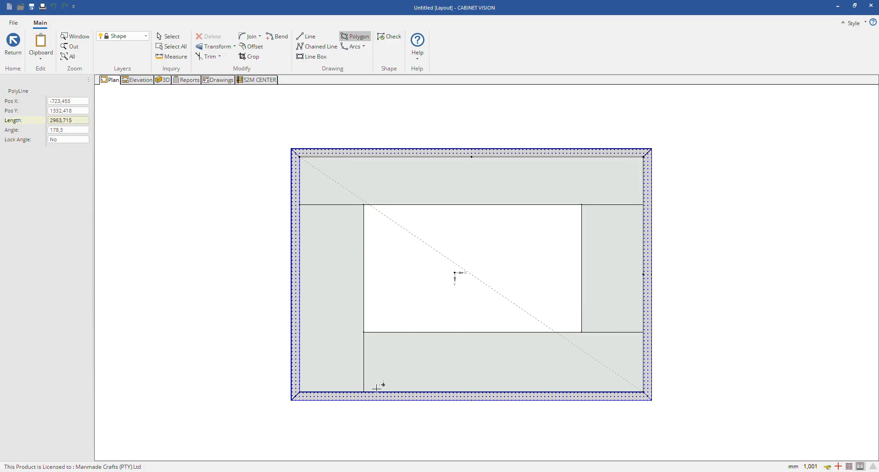
{"action": "left_click", "coordinate": [300, 393]}
{"action": "left_click", "coordinate": [300, 156]}
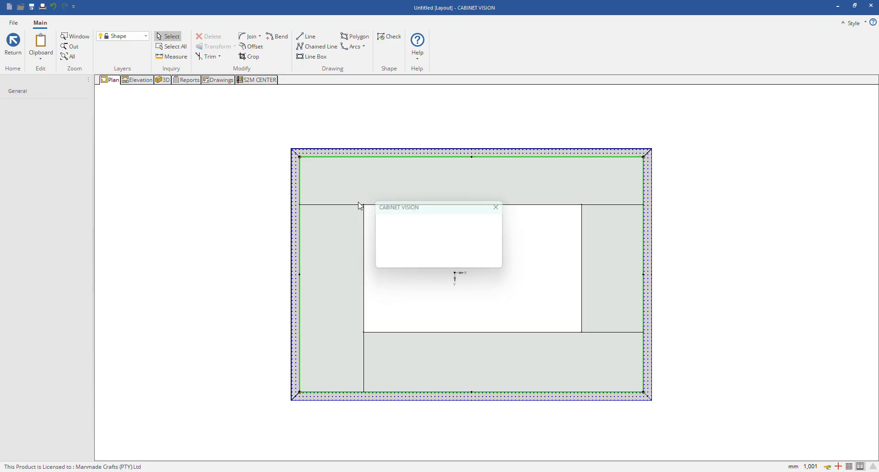
{"action": "left_click", "coordinate": [405, 259]}
{"action": "left_click", "coordinate": [163, 80]}
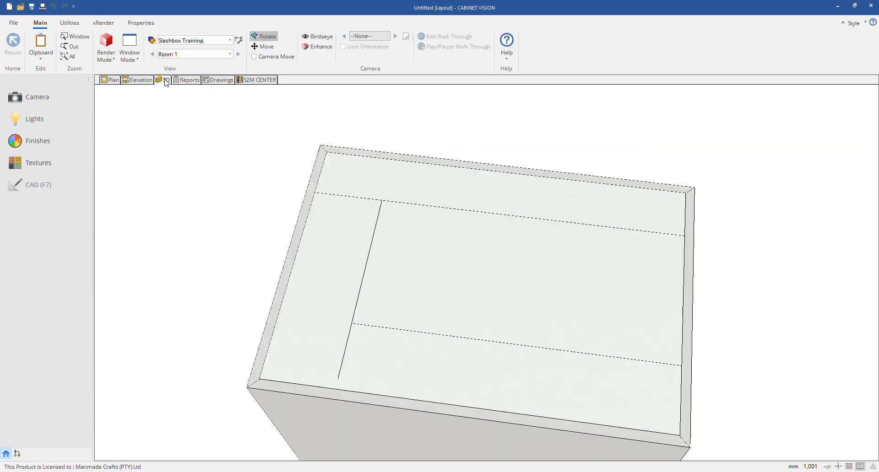
{"action": "left_click_drag", "start_coordinate": [437, 295], "coordinate": [495, 258]}
Step: Set the elevation of the whole-room ceiling to 2500 mm
{"action": "left_click", "coordinate": [110, 80]}
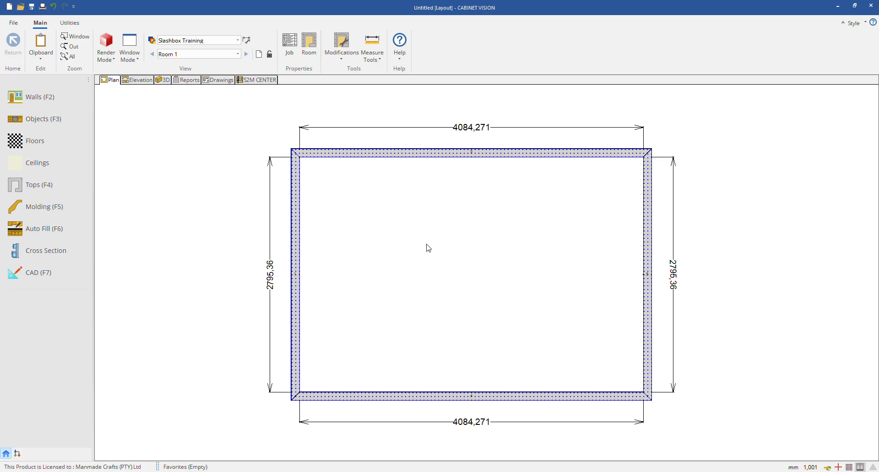
{"action": "left_click", "coordinate": [64, 163]}
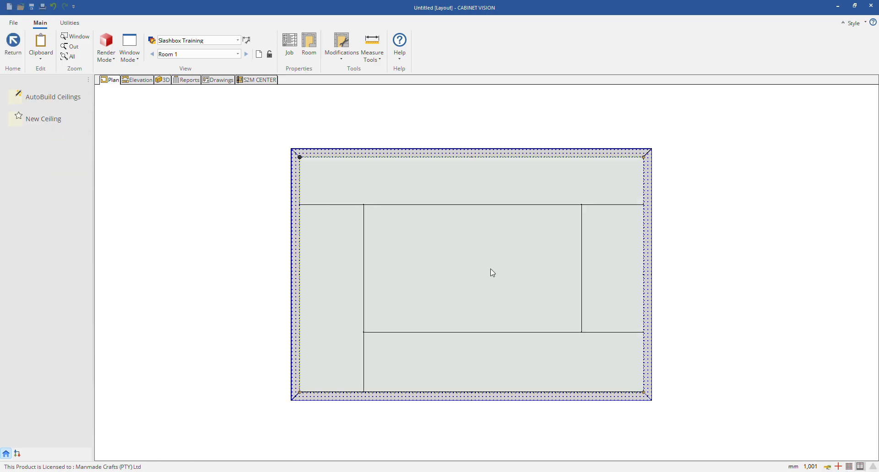
{"action": "right_click", "coordinate": [493, 273]}
{"action": "left_click", "coordinate": [499, 260]}
{"action": "double_click", "coordinate": [401, 236]}
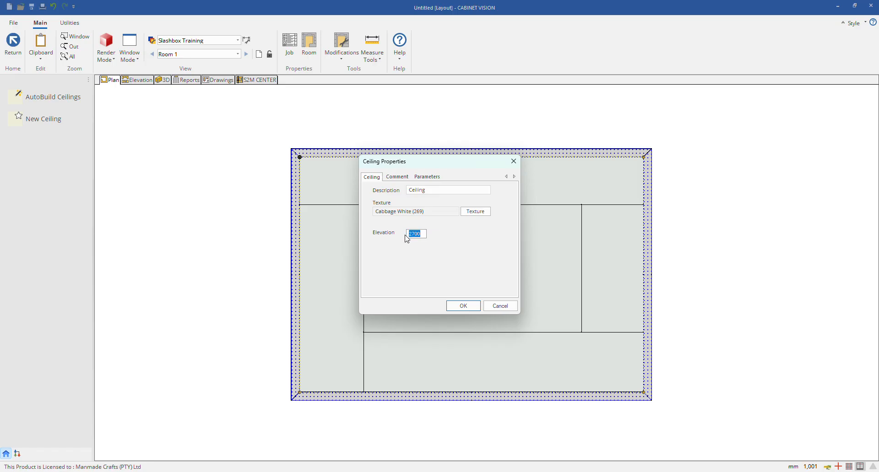
{"action": "type", "text": "2500"}
{"action": "key", "text": "Return"}
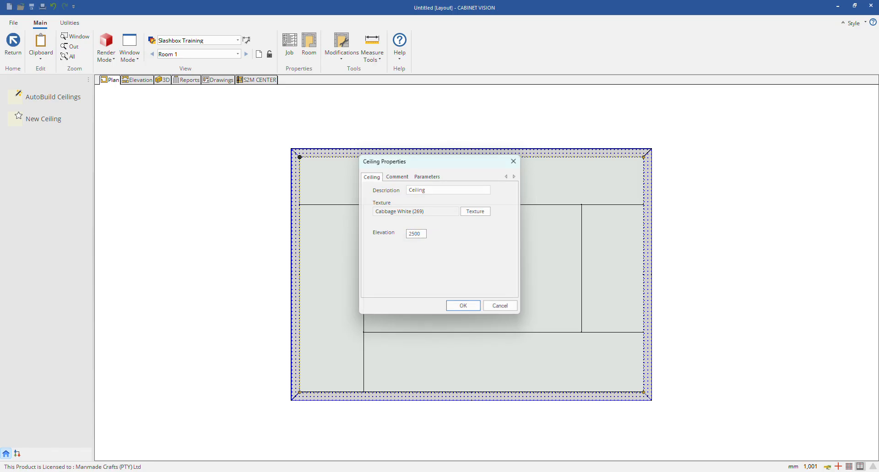
Step: Inspect the whole-room ceiling beneath the four strips in 3D from several angles above
{"action": "left_click", "coordinate": [163, 81]}
{"action": "left_click_drag", "start_coordinate": [324, 236], "coordinate": [569, 211]}
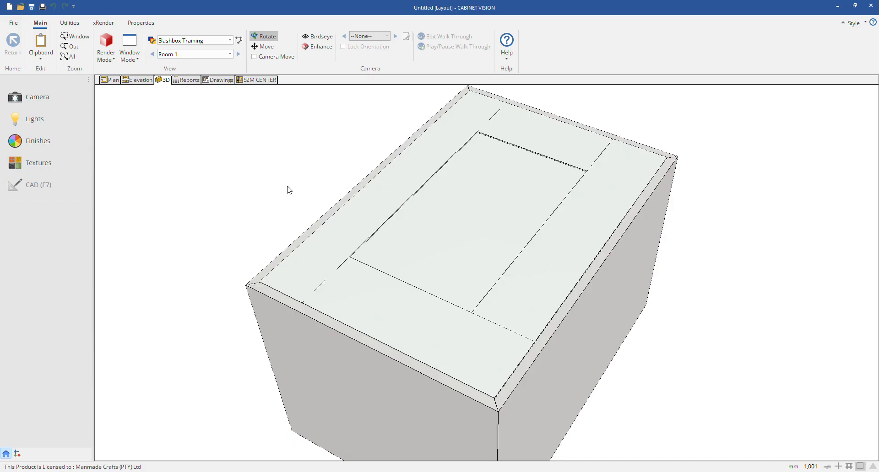
{"action": "left_click_drag", "start_coordinate": [289, 190], "coordinate": [375, 331]}
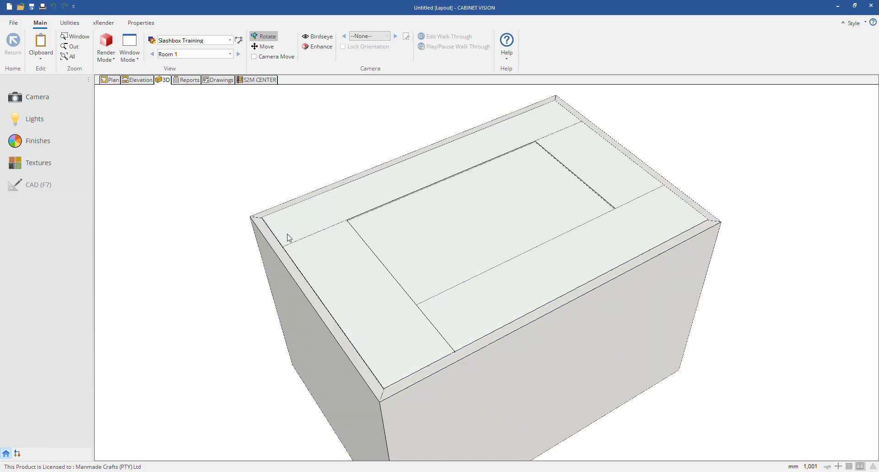
{"action": "left_click_drag", "start_coordinate": [259, 216], "coordinate": [408, 302]}
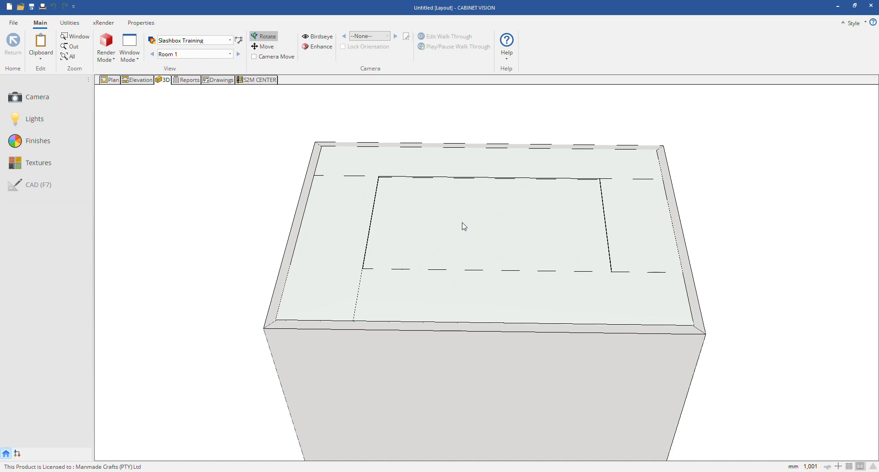
{"action": "mouse_move", "coordinate": [464, 226]}
{"action": "left_mouse_down"}
{"action": "mouse_move", "coordinate": [435, 184]}
{"action": "mouse_move", "coordinate": [433, 255]}
{"action": "mouse_move", "coordinate": [414, 121]}
{"action": "left_mouse_up"}
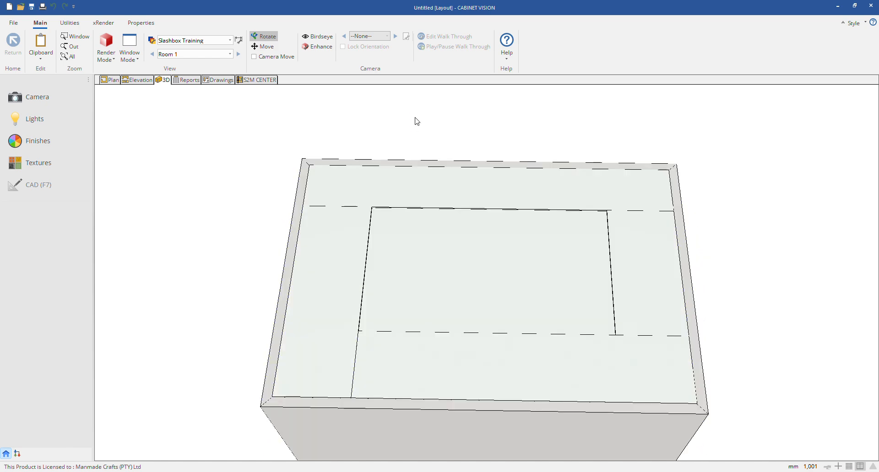
Step: Delete the whole-room ceiling and all four ceiling strips from the plan
{"action": "left_click", "coordinate": [112, 80]}
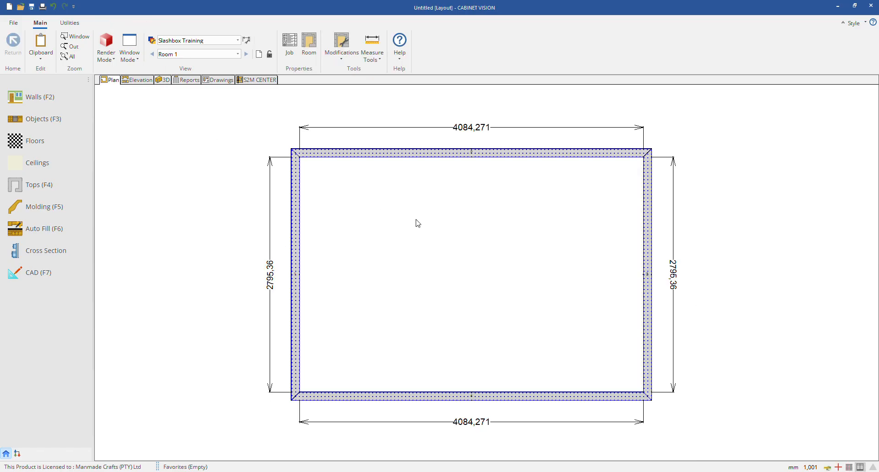
{"action": "left_click", "coordinate": [61, 170]}
{"action": "right_click", "coordinate": [494, 261]}
{"action": "left_click", "coordinate": [491, 234]}
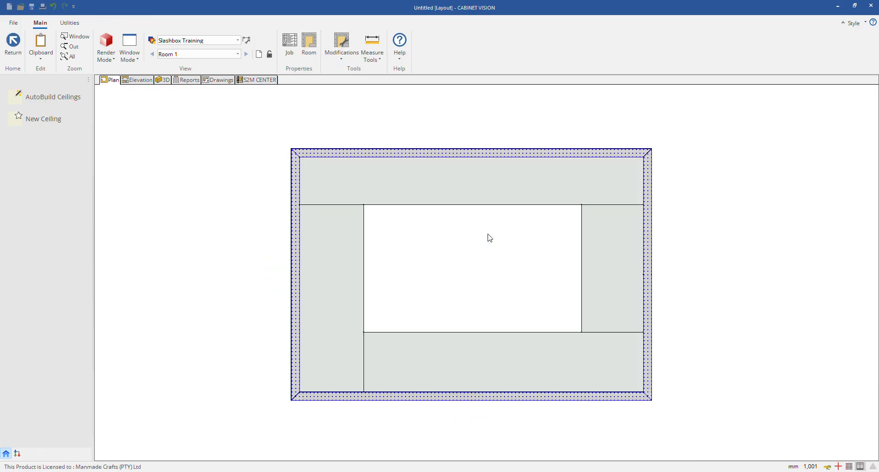
{"action": "right_click", "coordinate": [474, 196]}
{"action": "left_click", "coordinate": [475, 173]}
{"action": "right_click", "coordinate": [612, 264]}
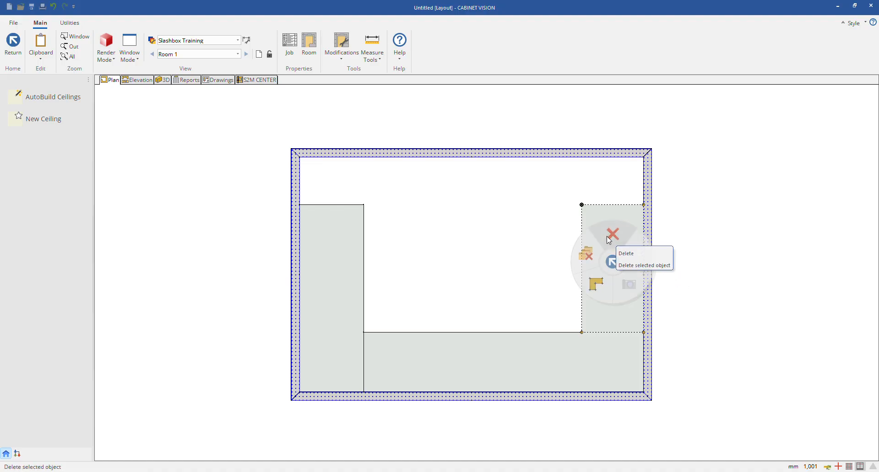
{"action": "left_click", "coordinate": [613, 234]}
{"action": "right_click", "coordinate": [549, 356]}
{"action": "left_click", "coordinate": [549, 327]}
{"action": "left_click", "coordinate": [354, 300]}
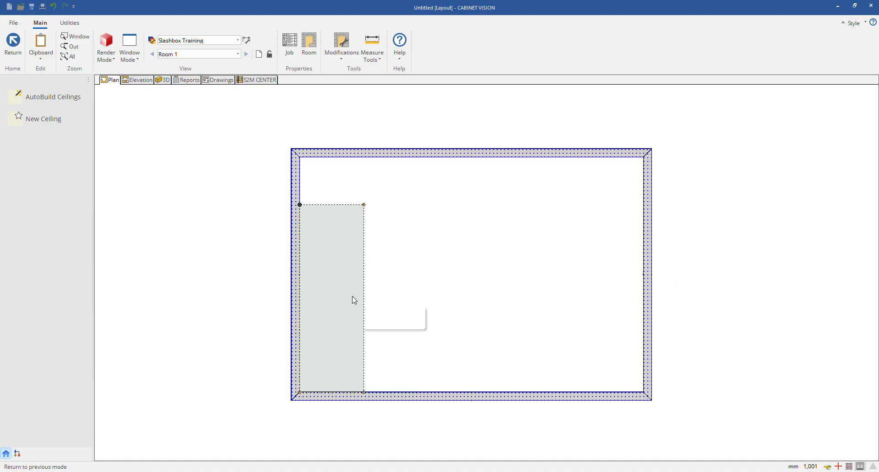
{"action": "right_click", "coordinate": [354, 300]}
{"action": "left_click", "coordinate": [343, 270]}
Step: Create a custom ceiling over the left half of the room, about 2042 mm wide, between the upper and lower walls
{"action": "left_click", "coordinate": [74, 119]}
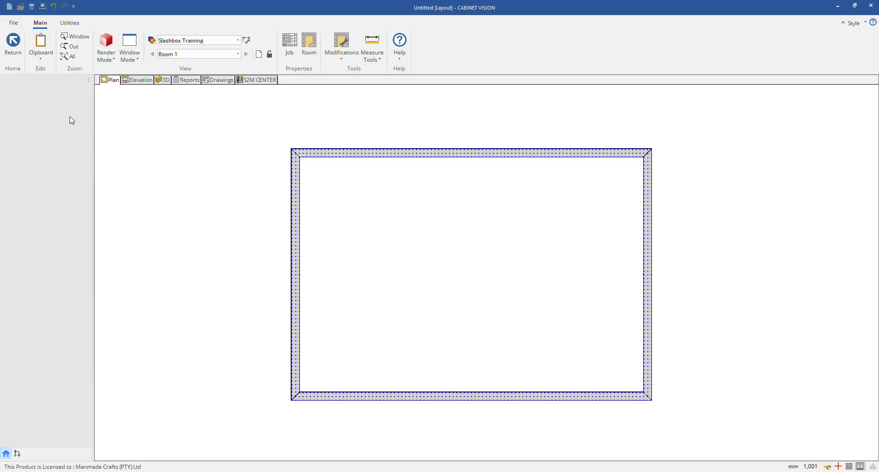
{"action": "left_click", "coordinate": [300, 157]}
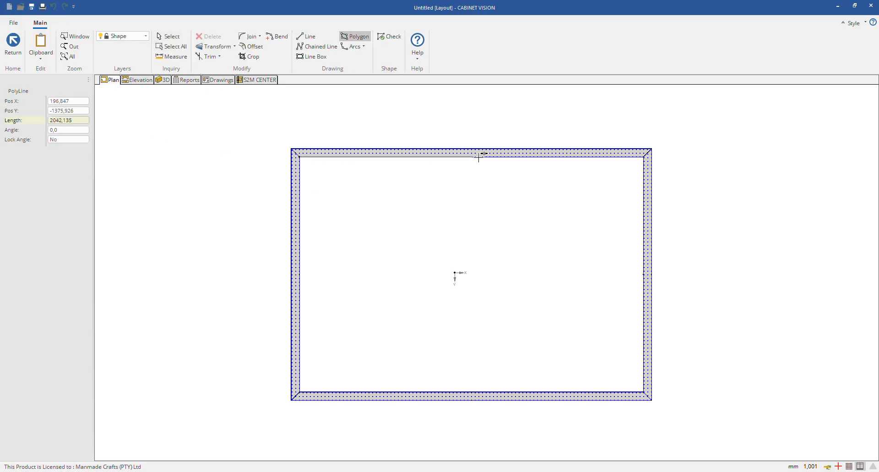
{"action": "left_click", "coordinate": [472, 157]}
{"action": "left_click", "coordinate": [472, 392]}
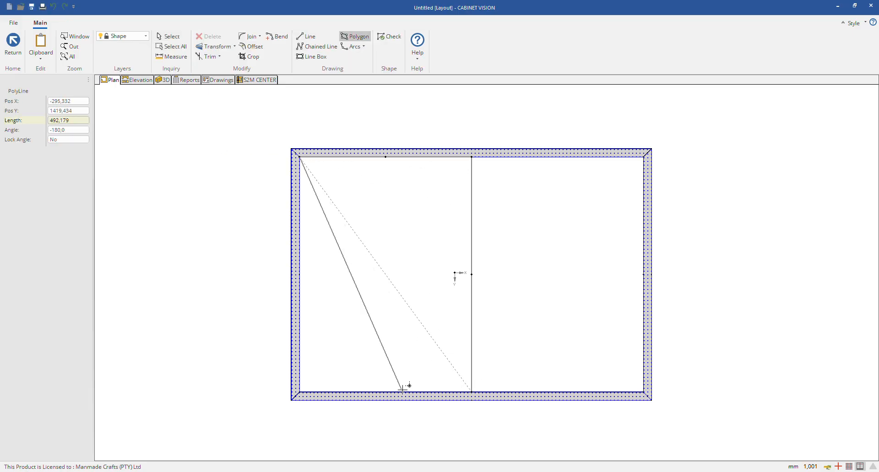
{"action": "left_click", "coordinate": [299, 392]}
{"action": "left_click", "coordinate": [300, 157]}
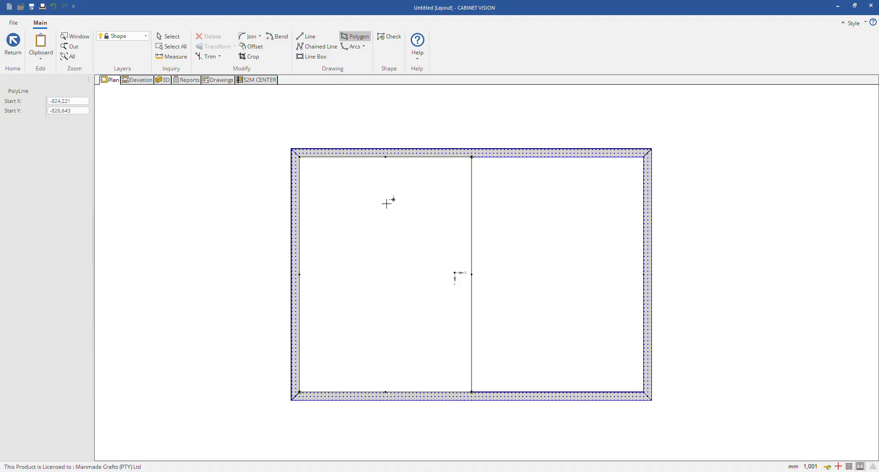
{"action": "left_click", "coordinate": [439, 261]}
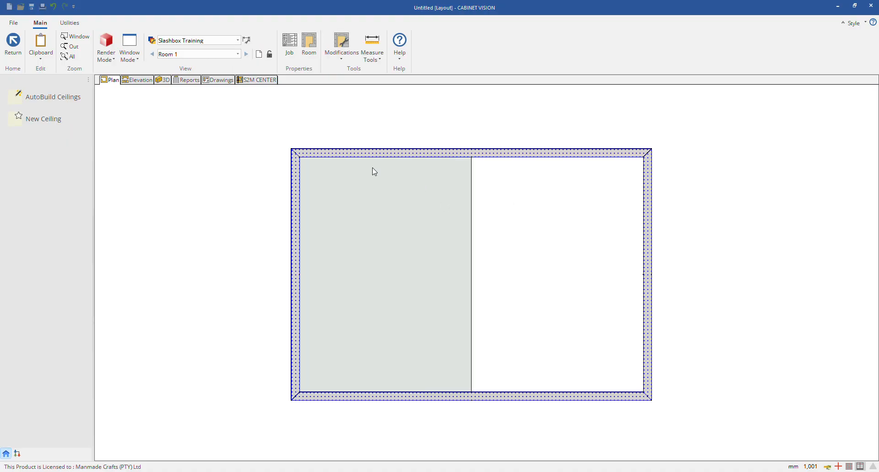
Step: Inspect the half-room ceiling in 3D and bring up its visual properties
{"action": "left_click", "coordinate": [168, 81]}
{"action": "mouse_move", "coordinate": [653, 243]}
{"action": "left_mouse_down"}
{"action": "mouse_move", "coordinate": [503, 322]}
{"action": "mouse_move", "coordinate": [591, 243]}
{"action": "mouse_move", "coordinate": [481, 236]}
{"action": "mouse_move", "coordinate": [482, 283]}
{"action": "left_mouse_up"}
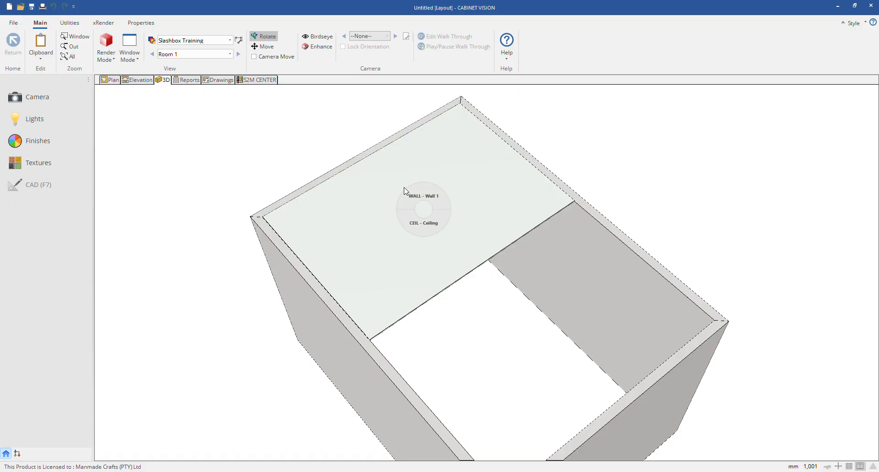
{"action": "left_click", "coordinate": [428, 227]}
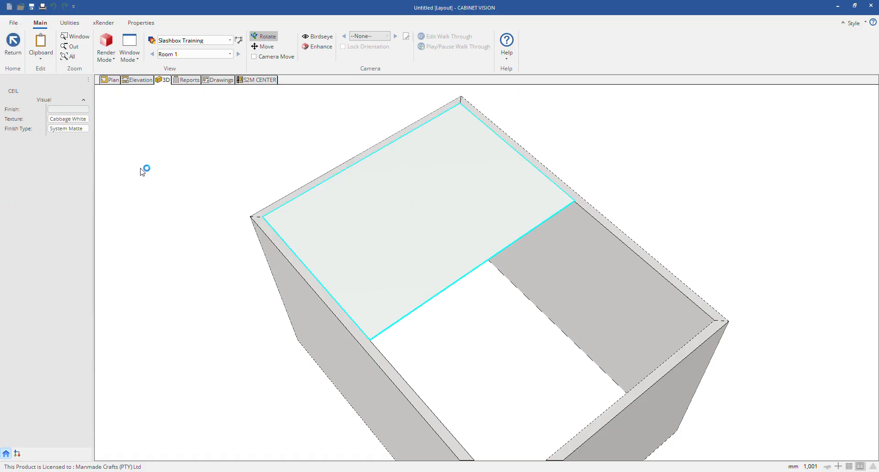
{"action": "left_click", "coordinate": [161, 121]}
Step: Lower the elevation of the half-room ceiling in its properties and view the result in 3D
{"action": "left_click", "coordinate": [113, 80]}
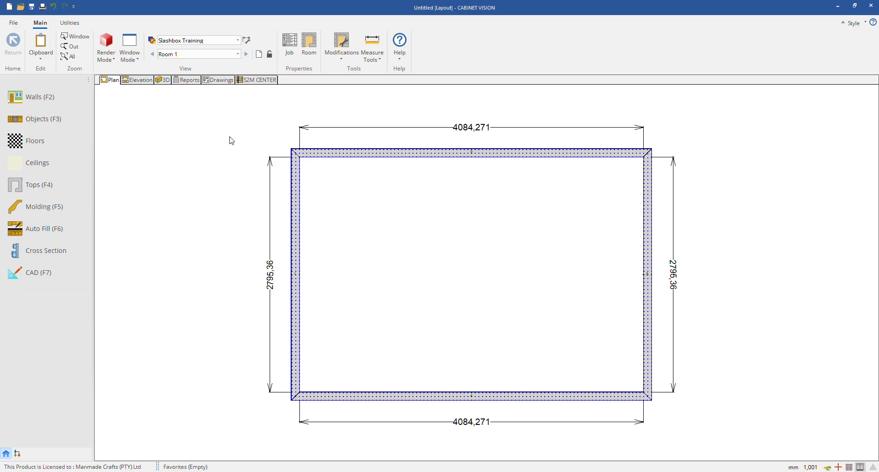
{"action": "left_click", "coordinate": [53, 161]}
{"action": "double_click", "coordinate": [317, 208]}
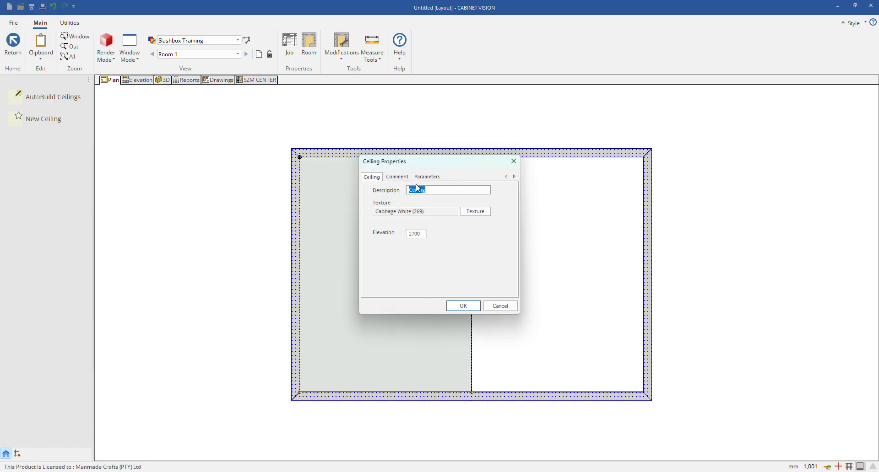
{"action": "key", "text": "Tab"}
{"action": "type", "text": "200"}
{"action": "key", "text": "Return"}
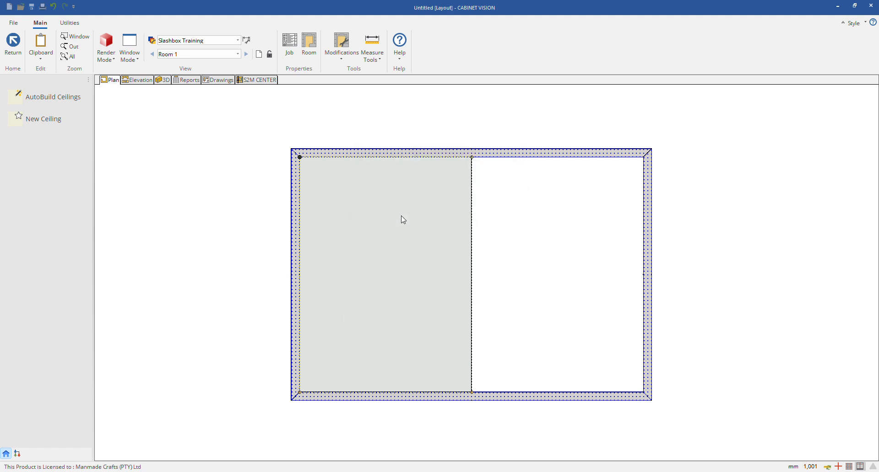
{"action": "left_click", "coordinate": [170, 82]}
{"action": "left_click_drag", "start_coordinate": [520, 224], "coordinate": [269, 148]}
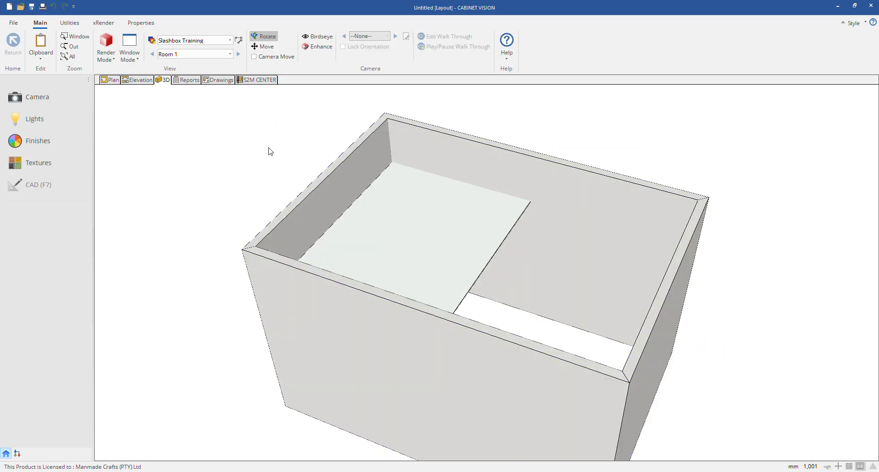
Step: Delete the half-room ceiling from the plan
{"action": "left_click", "coordinate": [110, 80]}
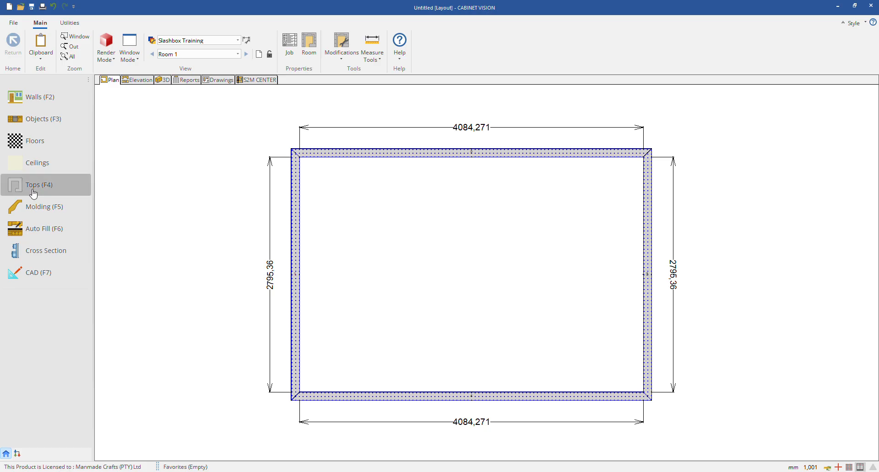
{"action": "left_click", "coordinate": [44, 163]}
{"action": "right_click", "coordinate": [358, 239]}
{"action": "left_click", "coordinate": [358, 218]}
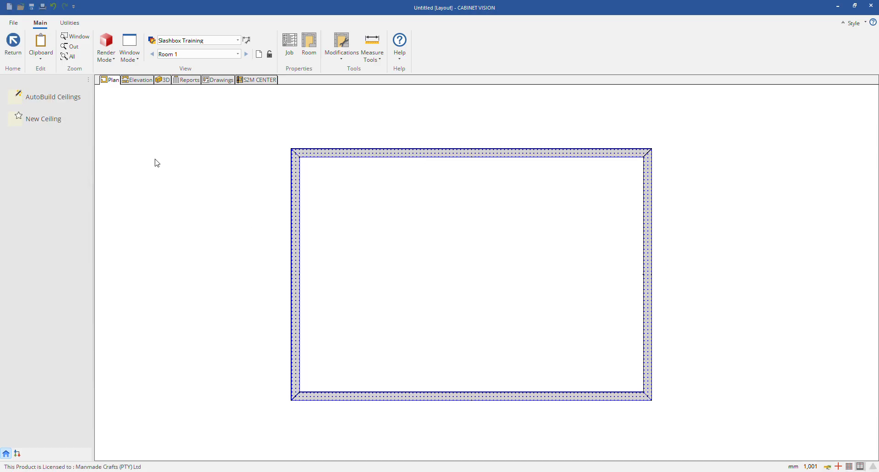
{"action": "left_click", "coordinate": [13, 44]}
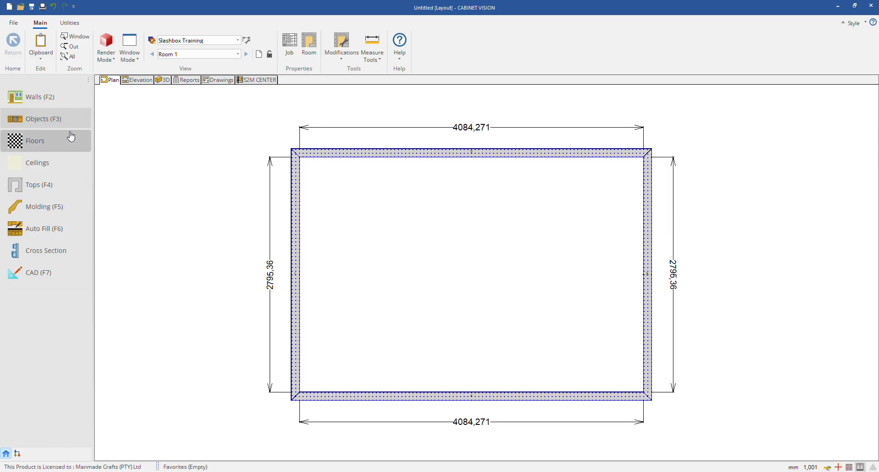
Step: Place four F1D one-door floor cabinets along the upper wall: three adjoining from 800 mm off the left corner, one 600 mm off the right corner
{"action": "left_click", "coordinate": [68, 120]}
{"action": "left_click", "coordinate": [77, 133]}
{"action": "left_click", "coordinate": [37, 120]}
{"action": "left_click", "coordinate": [25, 132]}
{"action": "left_click", "coordinate": [26, 146]}
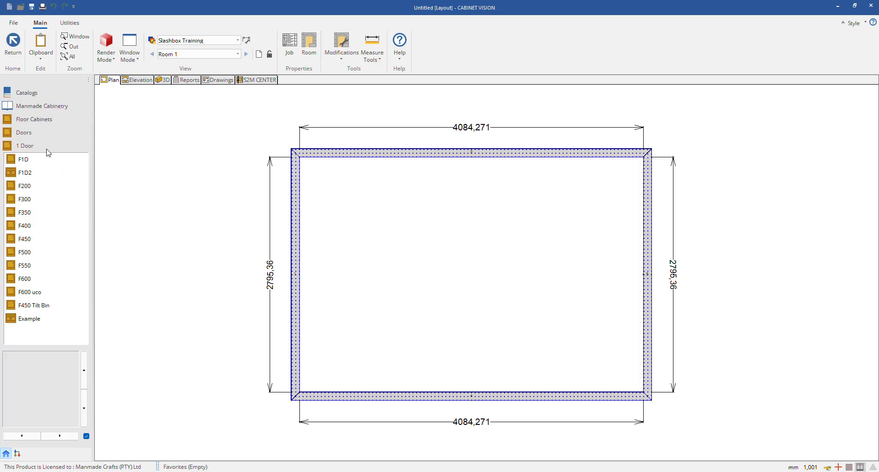
{"action": "left_click", "coordinate": [25, 160]}
{"action": "left_click", "coordinate": [392, 182]}
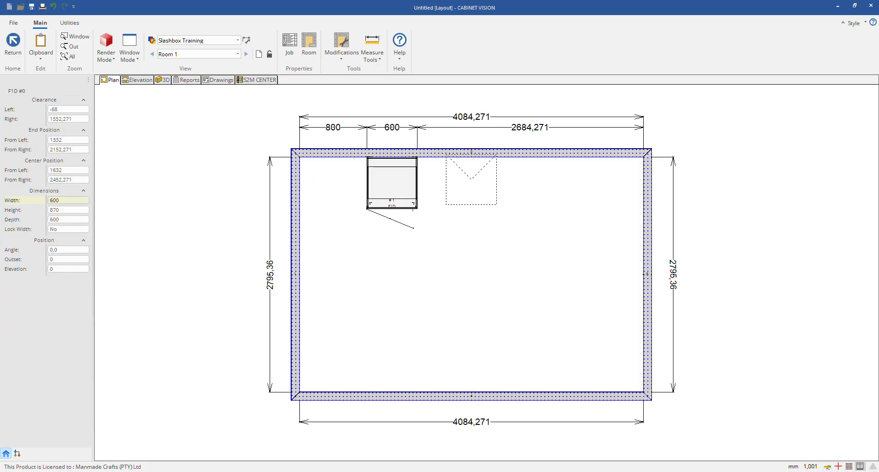
{"action": "left_click", "coordinate": [471, 181]}
{"action": "left_click", "coordinate": [606, 195]}
{"action": "left_click", "coordinate": [568, 183]}
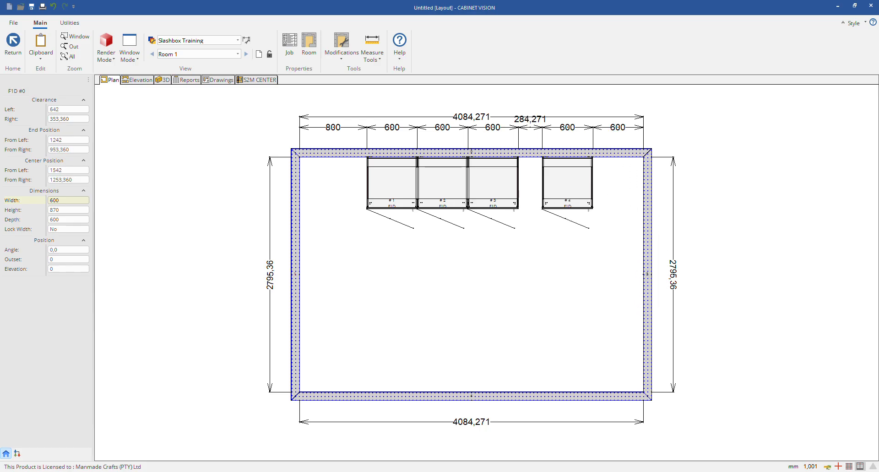
Step: Add one F1D cabinet on the right wall, 1072 mm from the upper corner, and two adjoining on the lower wall, 1127 mm from the right corner
{"action": "left_click", "coordinate": [618, 272]}
{"action": "left_click", "coordinate": [523, 366]}
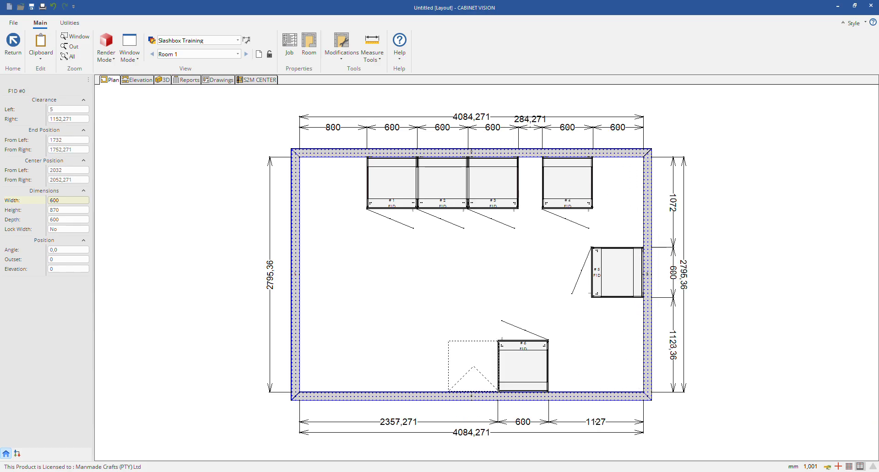
{"action": "left_click", "coordinate": [473, 366]}
{"action": "key", "text": "Escape"}
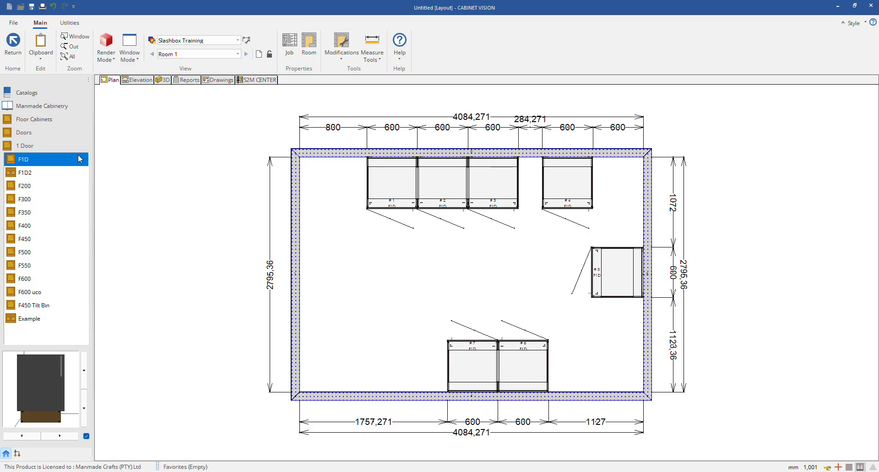
{"action": "key", "text": "Escape"}
Step: Auto-build the countertops over all cabinets in the entire room
{"action": "left_click", "coordinate": [61, 179]}
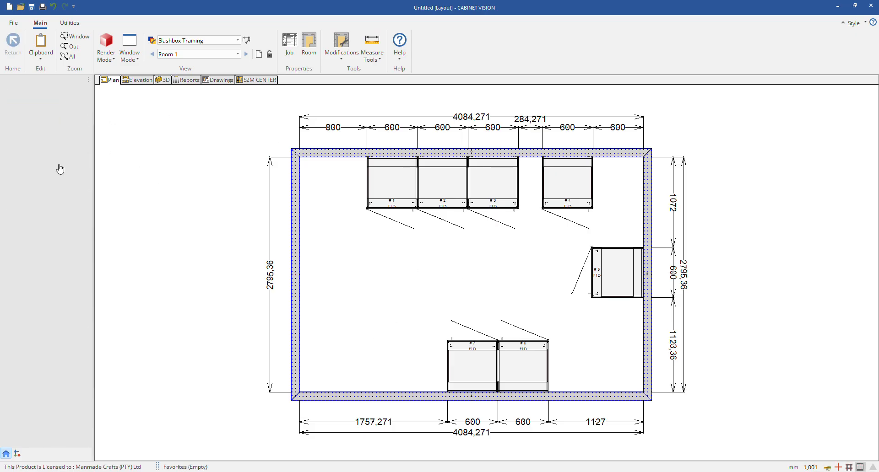
{"action": "left_click", "coordinate": [48, 96]}
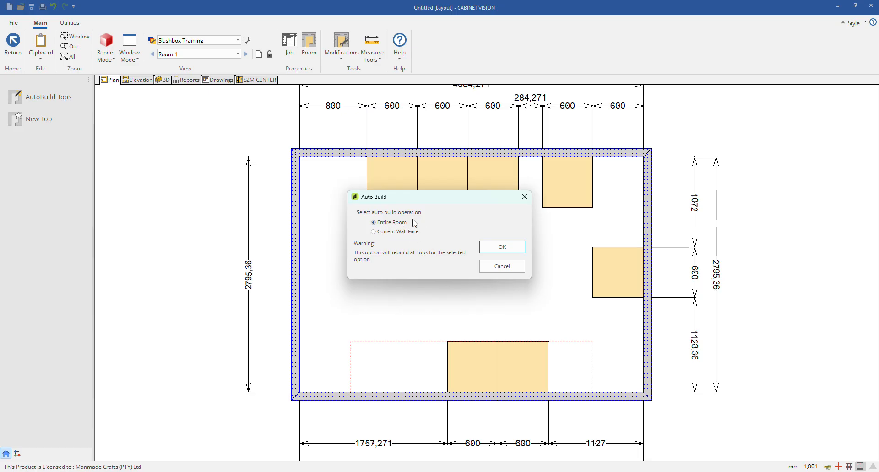
{"action": "left_click", "coordinate": [487, 248]}
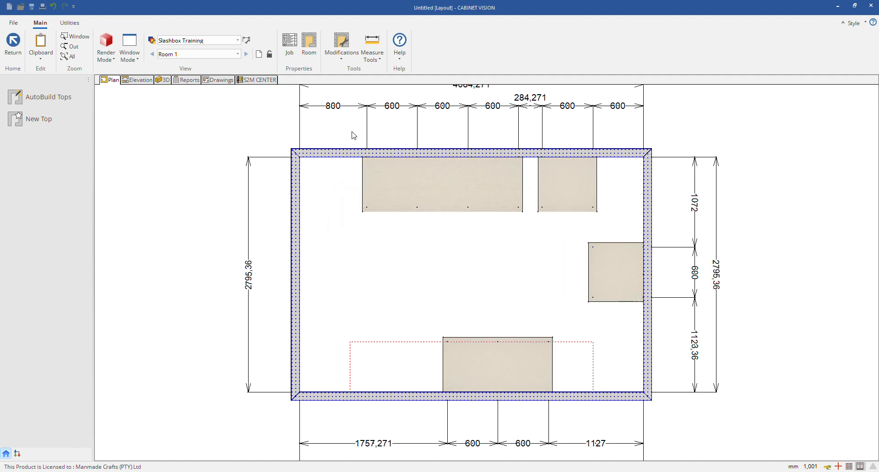
Step: Inspect the automatically built countertops in 3D from several angles
{"action": "left_click", "coordinate": [163, 81]}
{"action": "mouse_move", "coordinate": [453, 318]}
{"action": "left_mouse_down"}
{"action": "mouse_move", "coordinate": [331, 296]}
{"action": "mouse_move", "coordinate": [555, 247]}
{"action": "mouse_move", "coordinate": [610, 329]}
{"action": "left_mouse_up"}
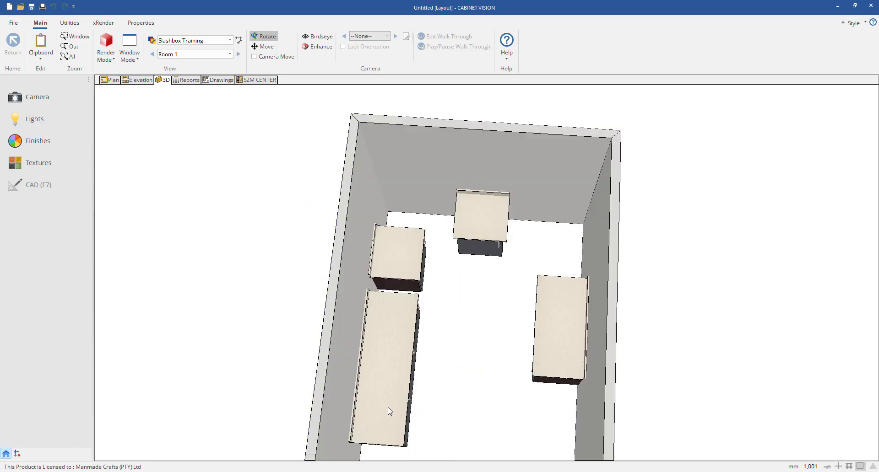
{"action": "mouse_move", "coordinate": [389, 412]}
{"action": "left_mouse_down"}
{"action": "mouse_move", "coordinate": [290, 400]}
{"action": "mouse_move", "coordinate": [427, 326]}
{"action": "left_mouse_up"}
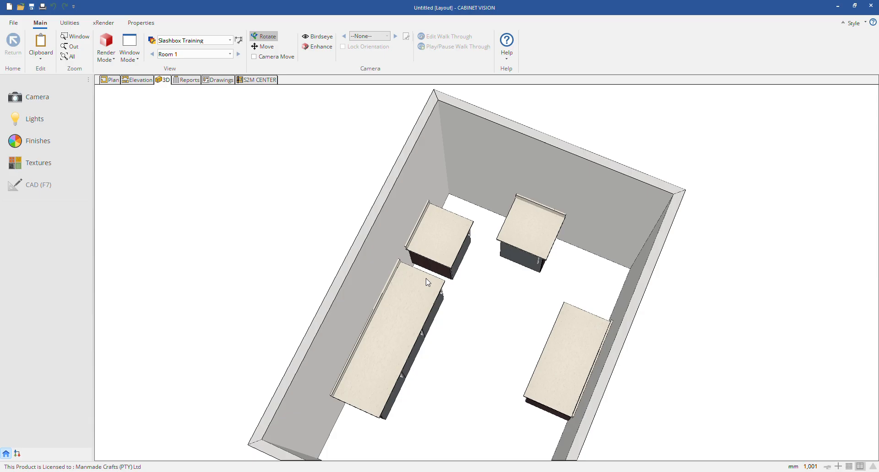
{"action": "scroll", "coordinate": [424, 296], "scroll_direction": "up", "scroll_amount": 3}
{"action": "scroll", "coordinate": [424, 330], "scroll_direction": "down", "scroll_amount": 5}
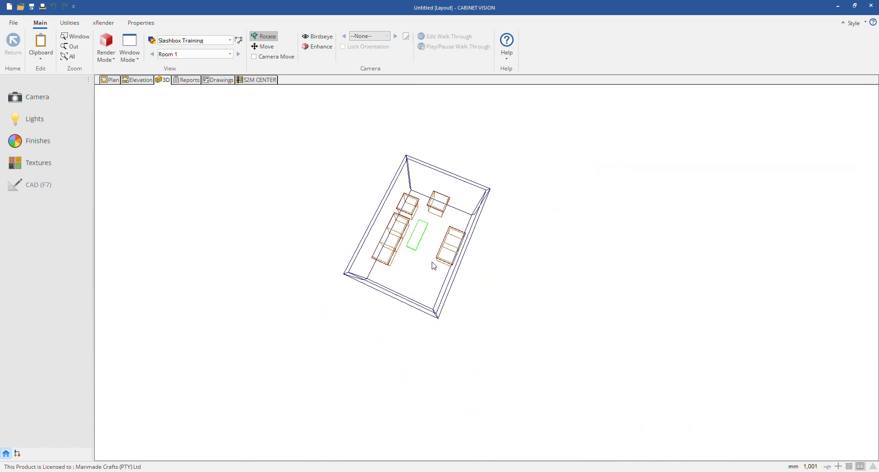
{"action": "scroll", "coordinate": [432, 290], "scroll_direction": "up", "scroll_amount": 2}
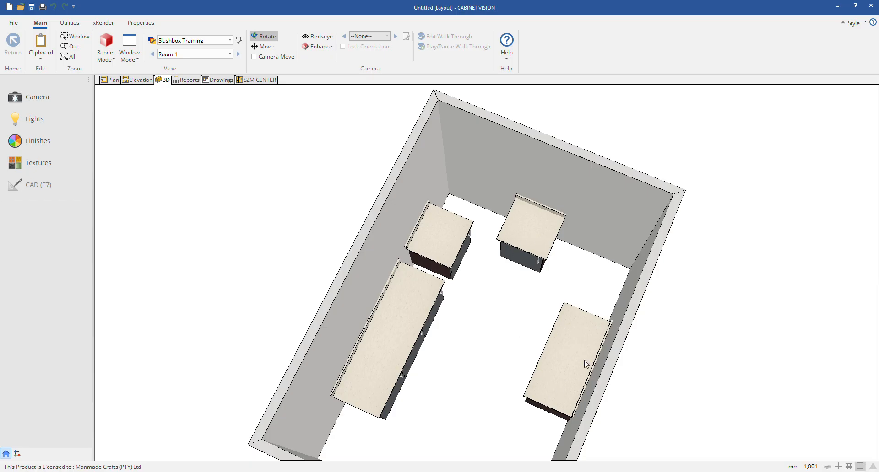
Step: Delete the four automatically built countertops on the upper, right and lower walls in the plan
{"action": "left_click", "coordinate": [109, 80]}
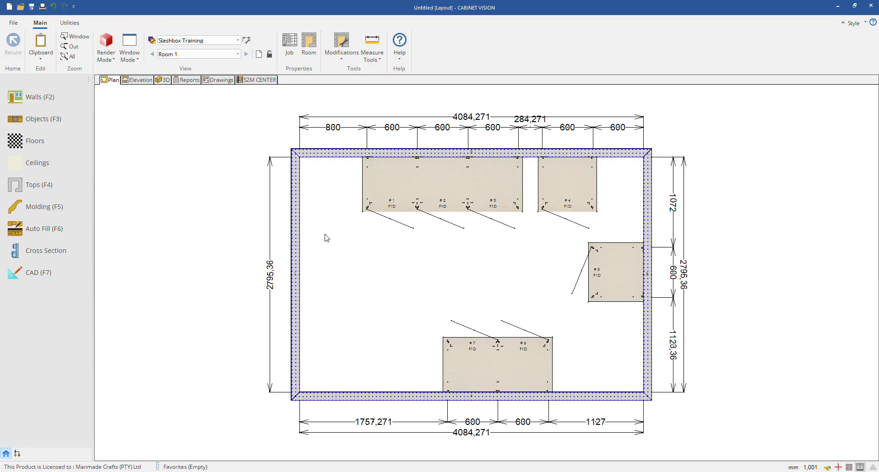
{"action": "left_click", "coordinate": [394, 177]}
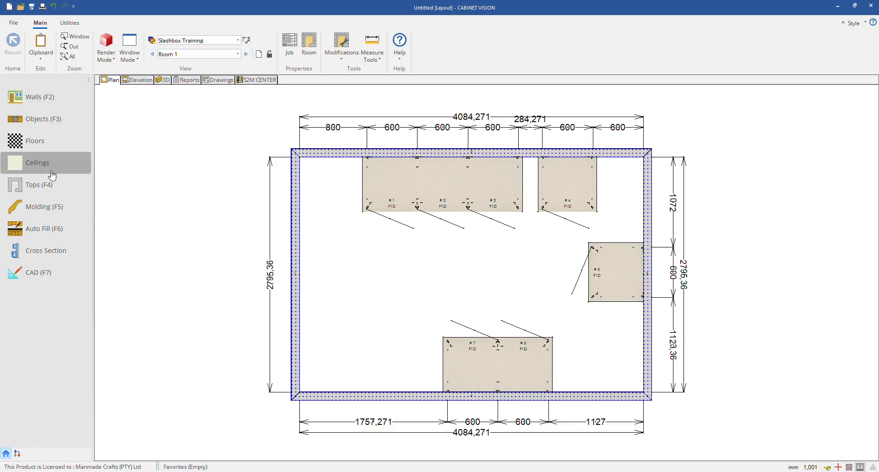
{"action": "left_click", "coordinate": [39, 185]}
{"action": "left_click", "coordinate": [428, 175]}
{"action": "left_click", "coordinate": [427, 126]}
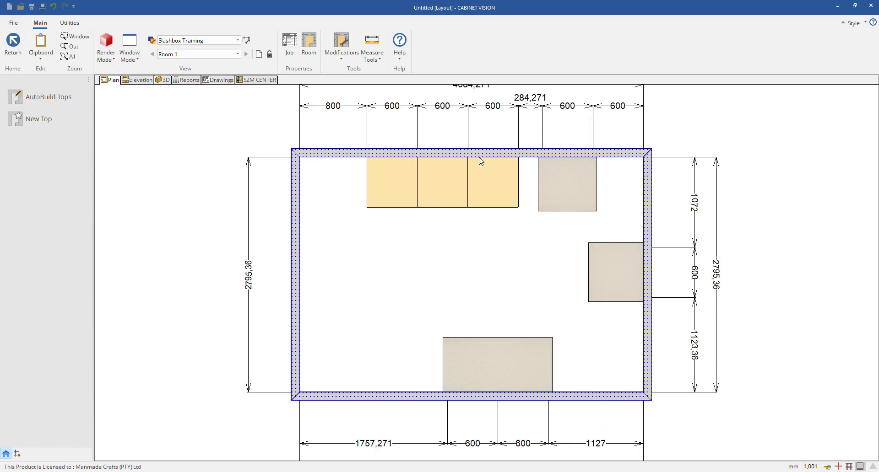
{"action": "left_click", "coordinate": [581, 186]}
{"action": "left_click", "coordinate": [577, 133]}
{"action": "left_click", "coordinate": [607, 276]}
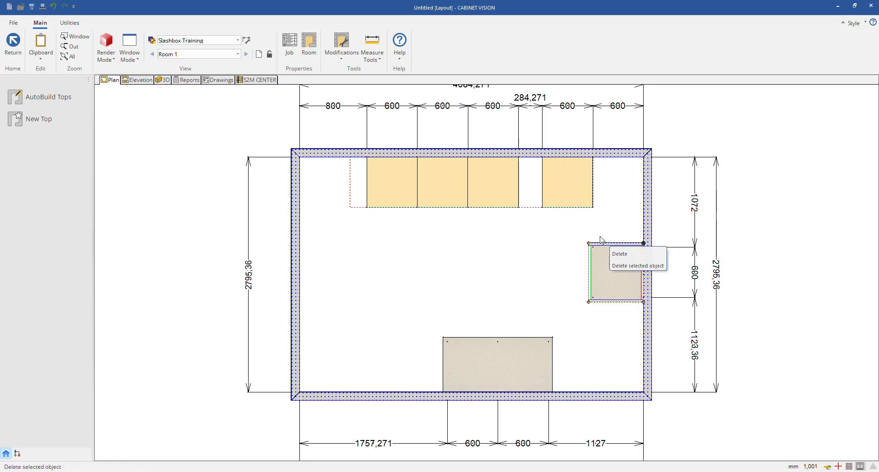
{"action": "left_click", "coordinate": [595, 233]}
{"action": "left_click", "coordinate": [517, 380]}
{"action": "left_click", "coordinate": [516, 327]}
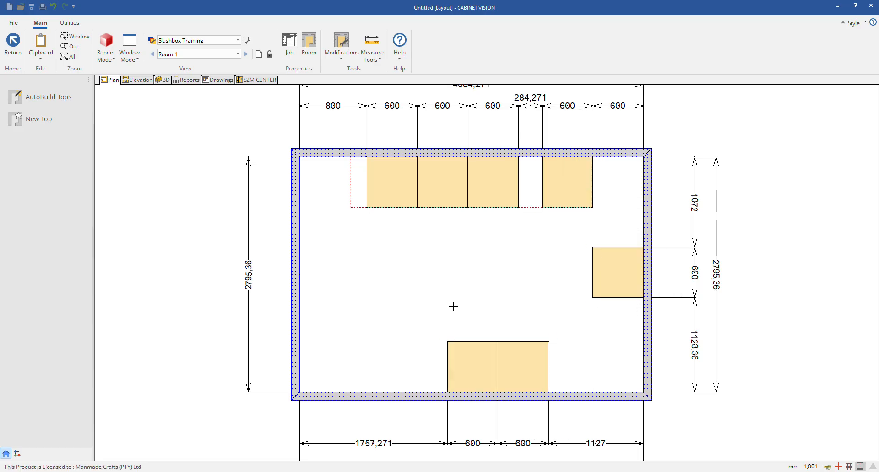
Step: Start a new custom-shaped countertop in the plan
{"action": "left_click", "coordinate": [39, 118]}
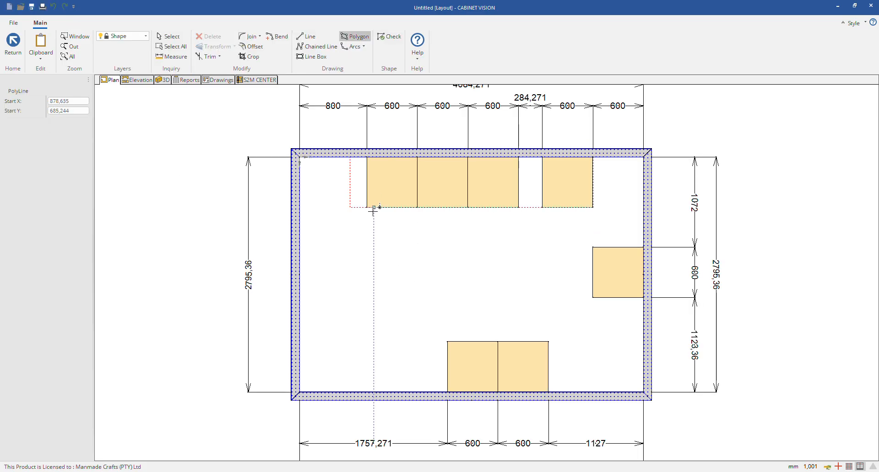
{"action": "left_click", "coordinate": [367, 156]}
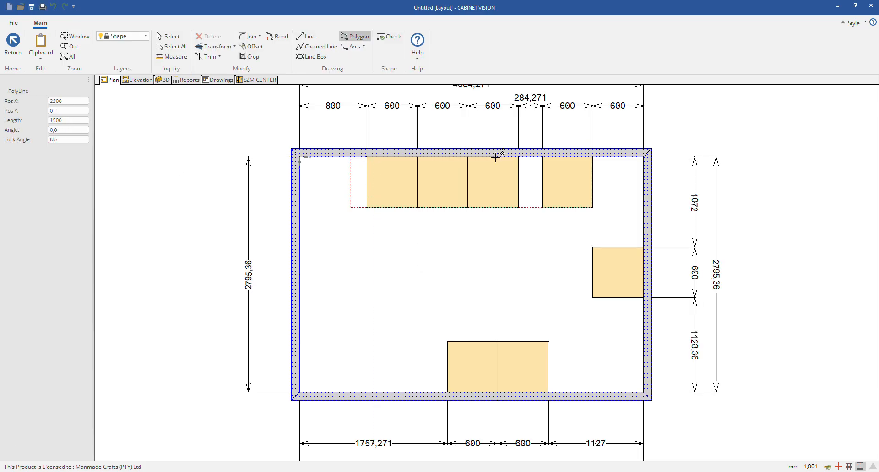
{"action": "left_click", "coordinate": [594, 159]}
{"action": "key", "text": "Escape"}
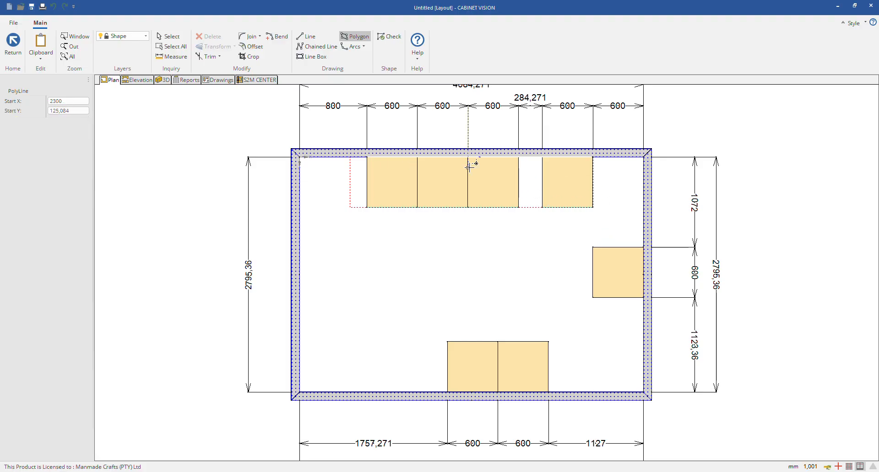
Step: Outline a U-shaped, 600 mm deep countertop polygon along the cabinet fronts and the upper, right and lower walls, then save the new shape
{"action": "left_click", "coordinate": [367, 156]}
{"action": "left_click", "coordinate": [644, 157]}
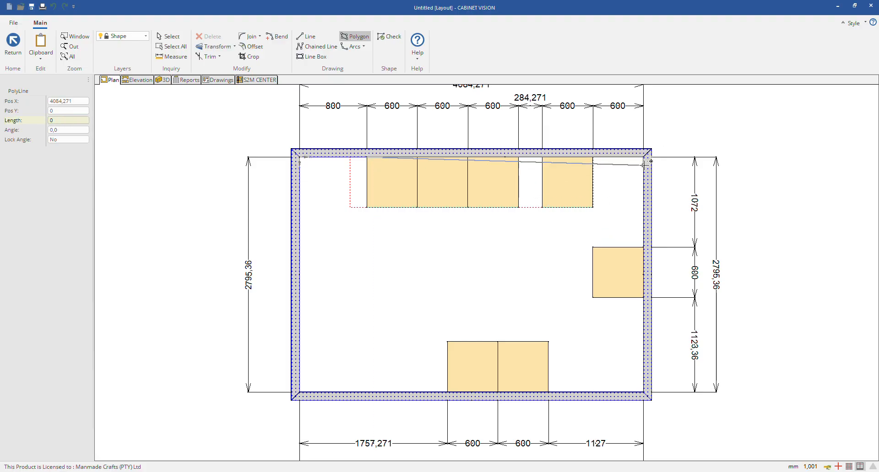
{"action": "left_click", "coordinate": [643, 392]}
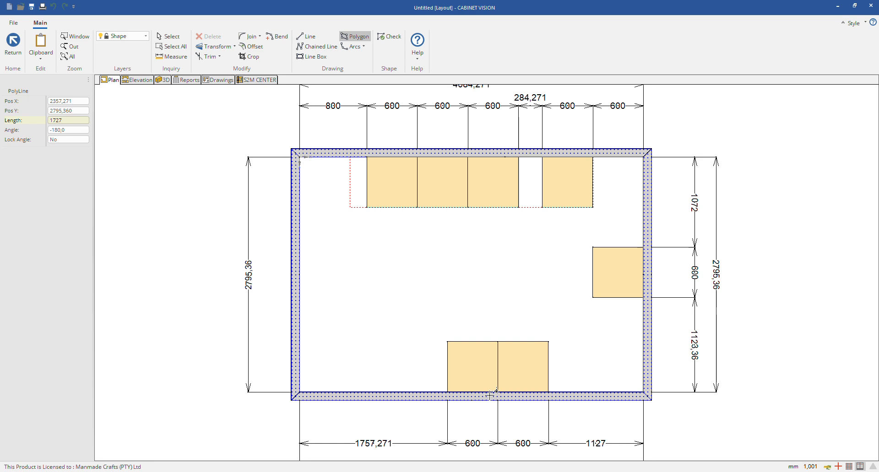
{"action": "left_click", "coordinate": [448, 393]}
{"action": "left_click", "coordinate": [447, 341]}
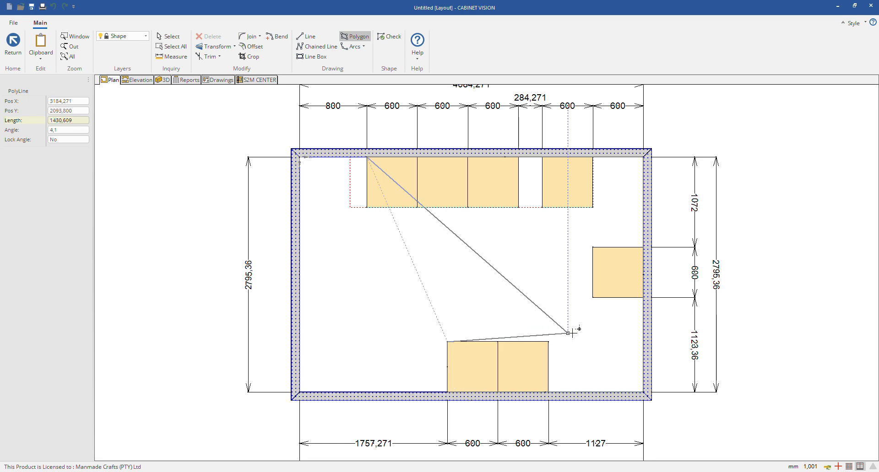
{"action": "left_click", "coordinate": [593, 341]}
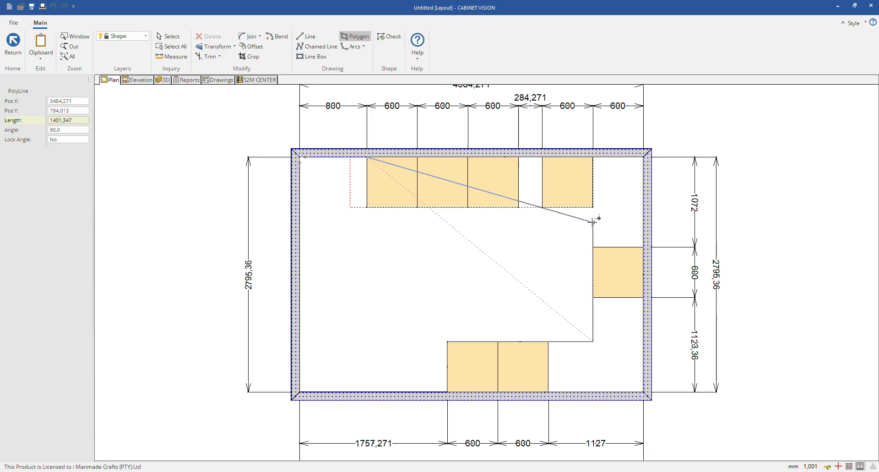
{"action": "left_click", "coordinate": [593, 207]}
{"action": "left_click", "coordinate": [367, 207]}
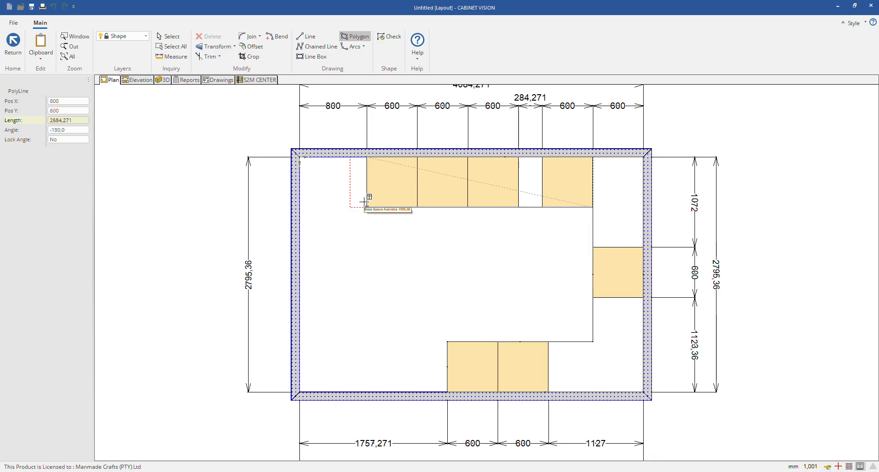
{"action": "left_click", "coordinate": [367, 157]}
{"action": "key", "text": "Escape"}
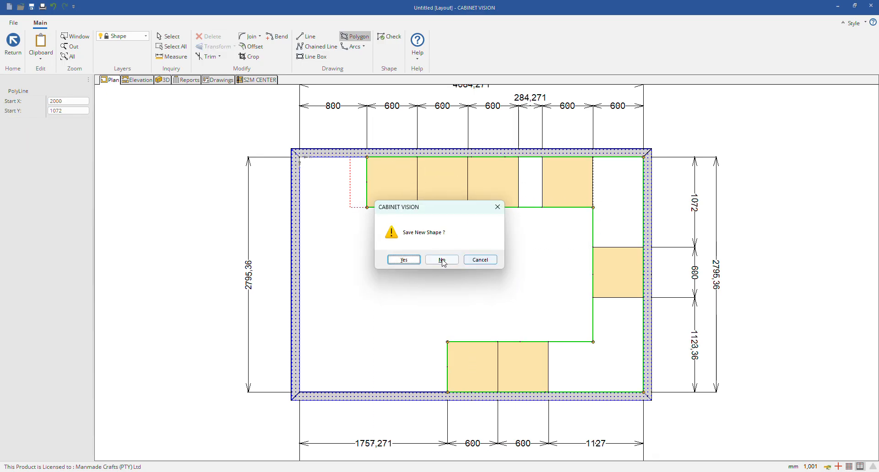
{"action": "left_click", "coordinate": [407, 259]}
Step: Inspect the U-shaped countertop in 3D from several angles and close up
{"action": "left_click", "coordinate": [164, 80]}
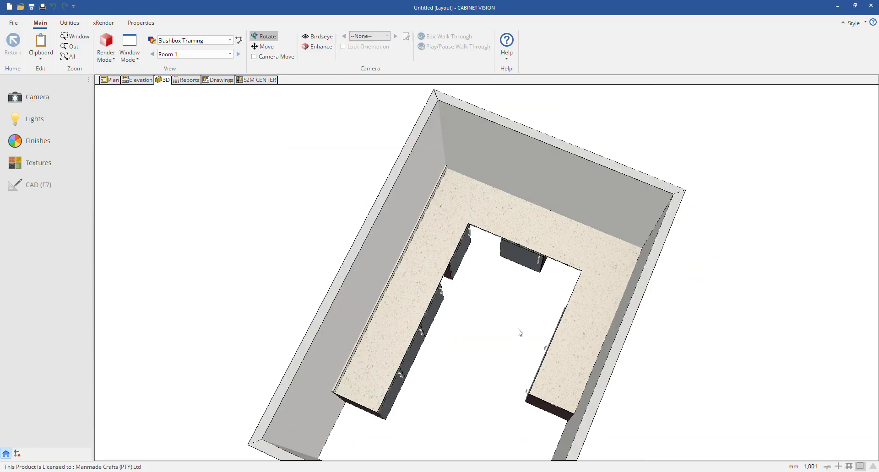
{"action": "left_click_drag", "start_coordinate": [518, 330], "coordinate": [527, 291]}
{"action": "left_click_drag", "start_coordinate": [470, 304], "coordinate": [673, 317]}
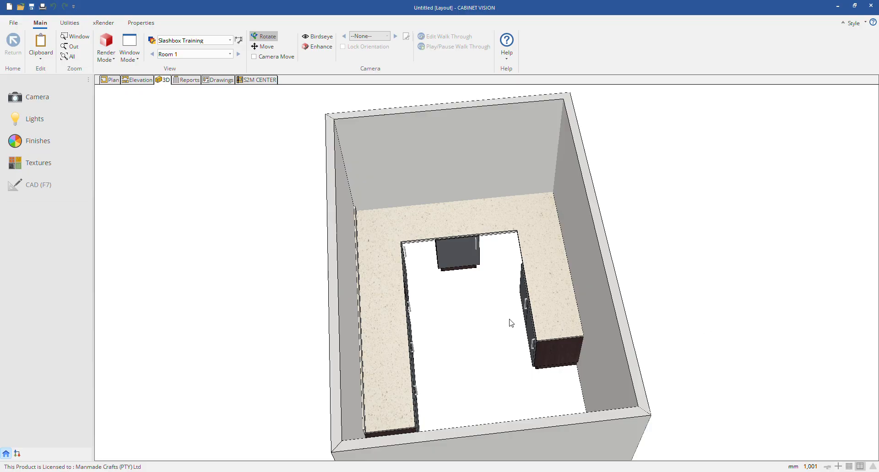
{"action": "left_click_drag", "start_coordinate": [510, 323], "coordinate": [384, 284]}
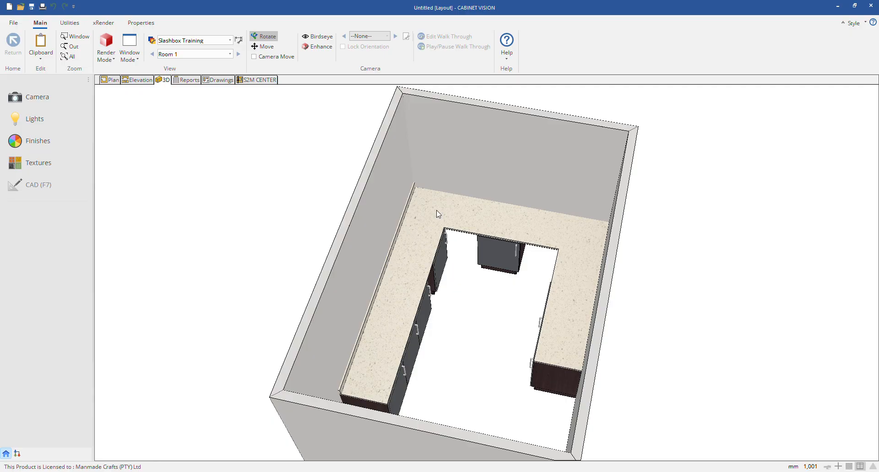
{"action": "left_click_drag", "start_coordinate": [437, 214], "coordinate": [317, 287]}
{"action": "scroll", "coordinate": [341, 341], "scroll_direction": "up", "scroll_amount": 2}
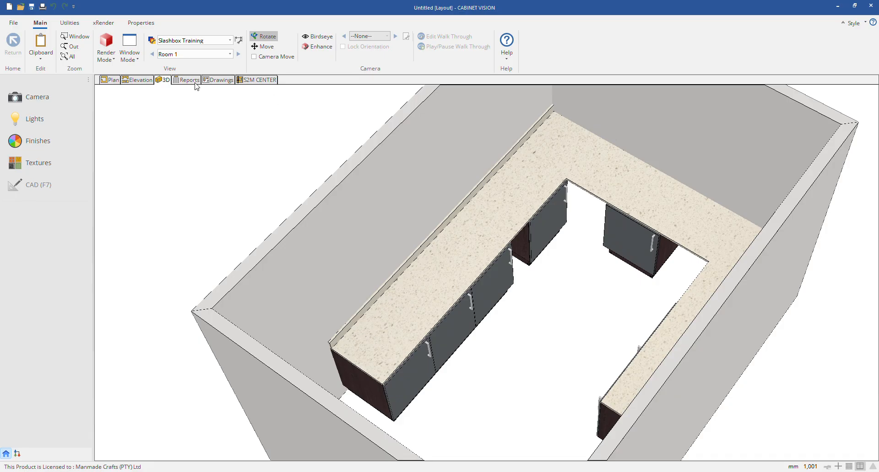
Step: Open the properties of the U-shaped countertop in the plan
{"action": "left_click", "coordinate": [110, 80]}
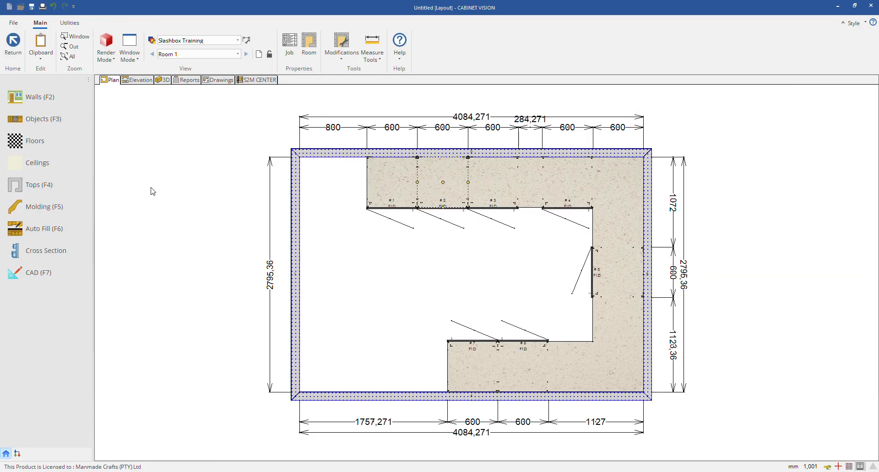
{"action": "left_click", "coordinate": [22, 187]}
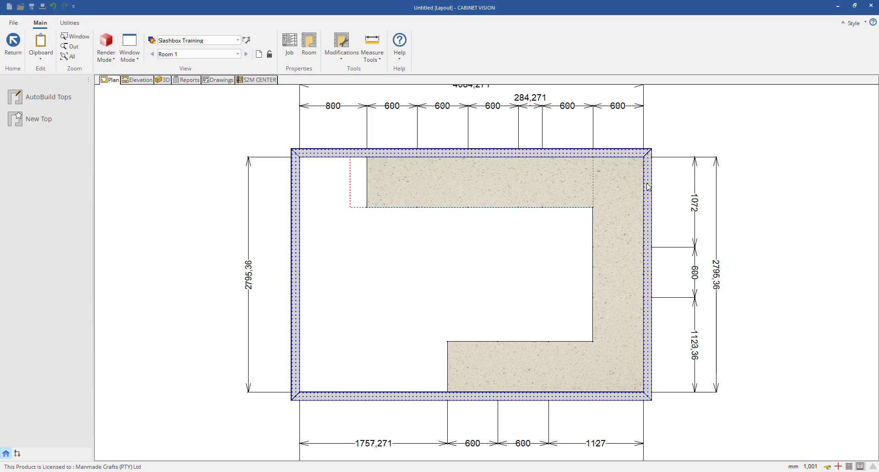
{"action": "left_click", "coordinate": [467, 201]}
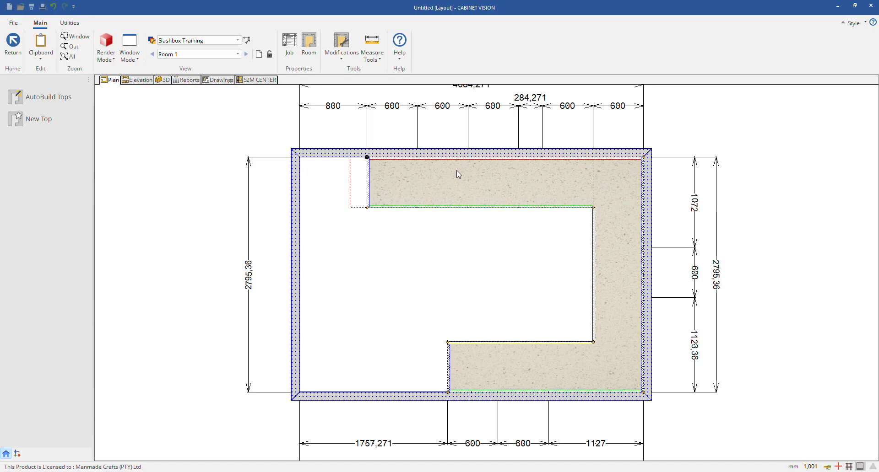
{"action": "right_click", "coordinate": [433, 183]}
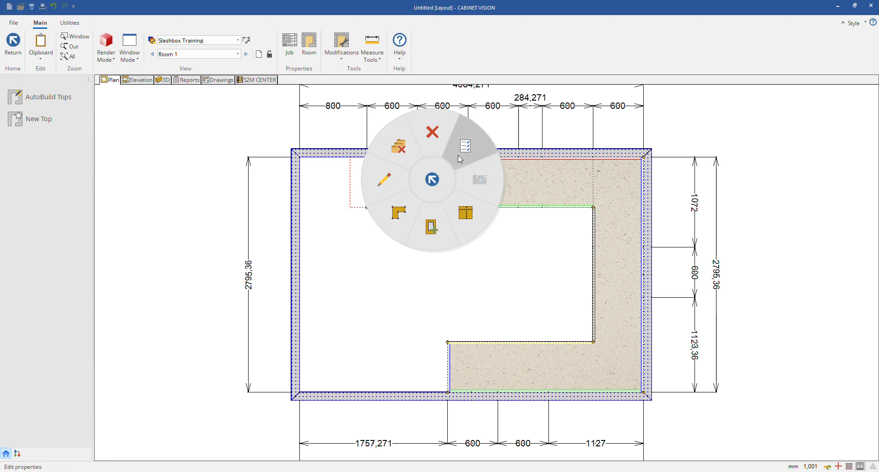
{"action": "left_click", "coordinate": [458, 156]}
{"action": "left_click", "coordinate": [514, 151]}
{"action": "right_click", "coordinate": [492, 179]}
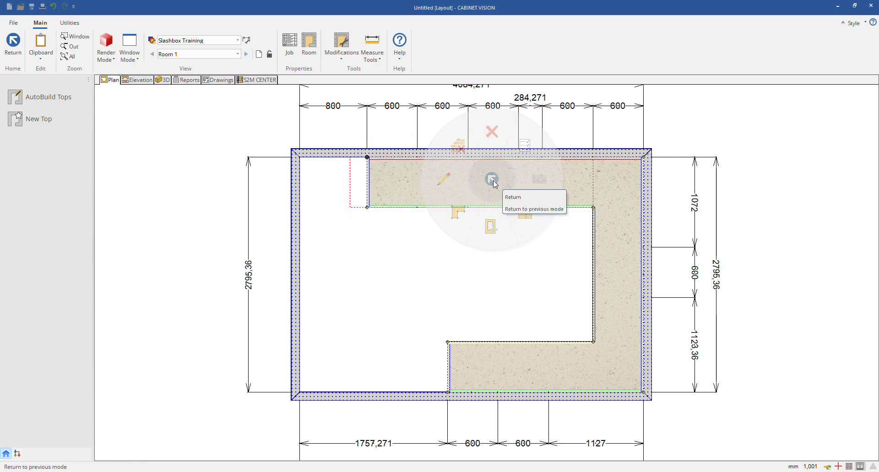
{"action": "left_click", "coordinate": [525, 148]}
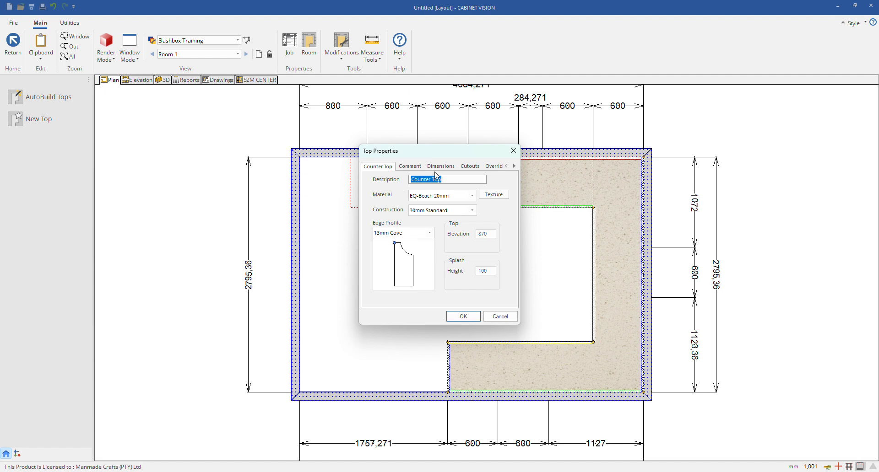
Step: Review the countertop's description, material, construction and edge profile options, keeping the 13mm Cove profile
{"action": "left_click", "coordinate": [453, 180]}
{"action": "left_click", "coordinate": [472, 195]}
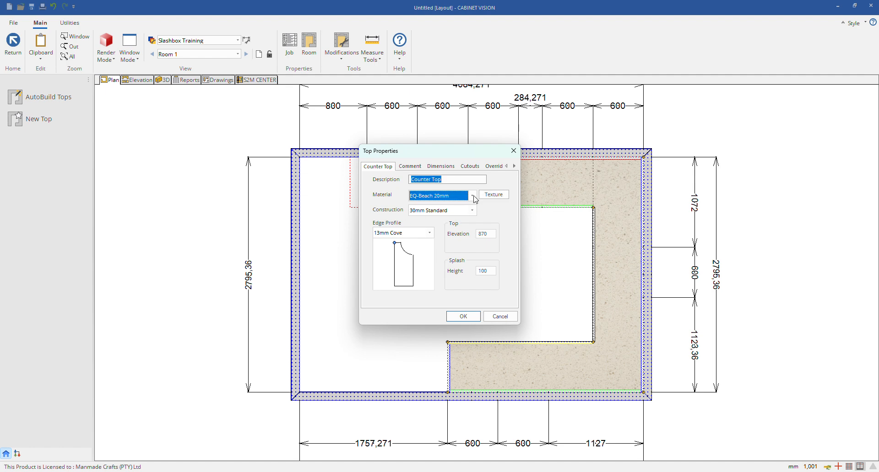
{"action": "left_click", "coordinate": [440, 207]}
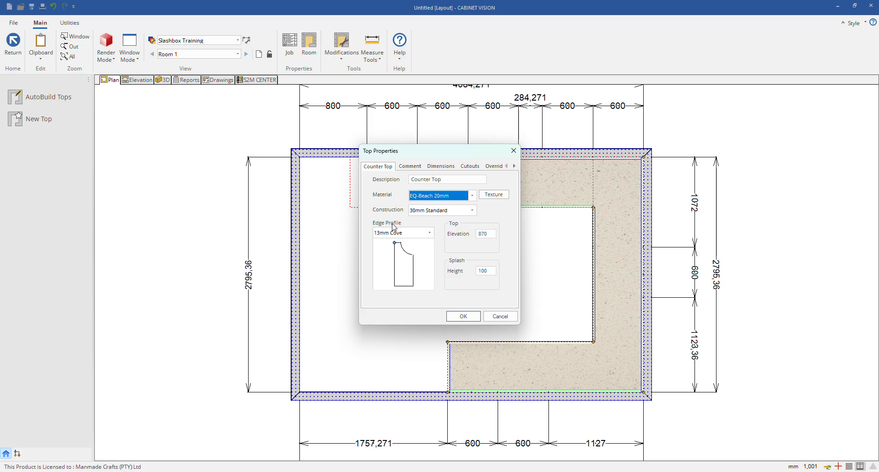
{"action": "left_click", "coordinate": [471, 210]}
{"action": "left_click", "coordinate": [398, 219]}
{"action": "left_click", "coordinate": [419, 236]}
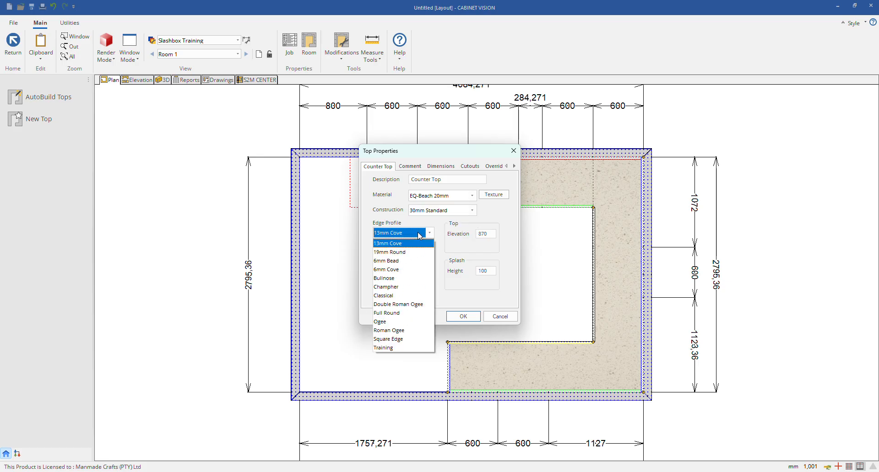
{"action": "left_click", "coordinate": [387, 244]}
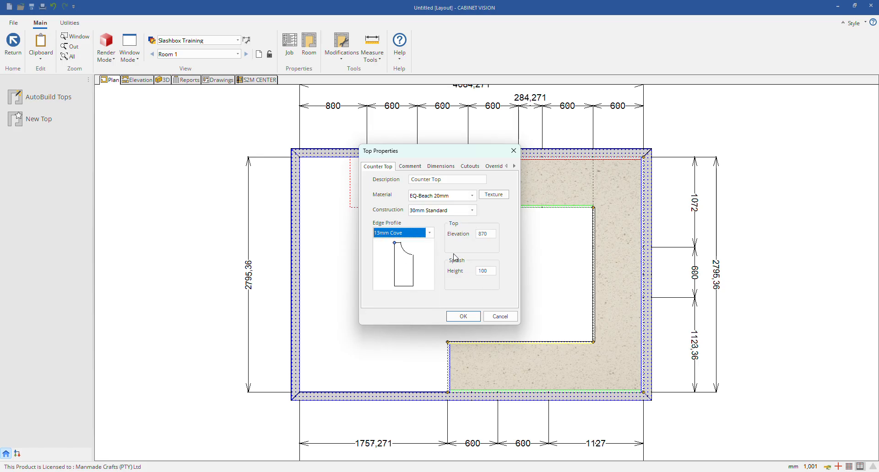
Step: Set the countertop's splash height to 700 mm, apply the properties and show the room in 3D
{"action": "double_click", "coordinate": [485, 271]}
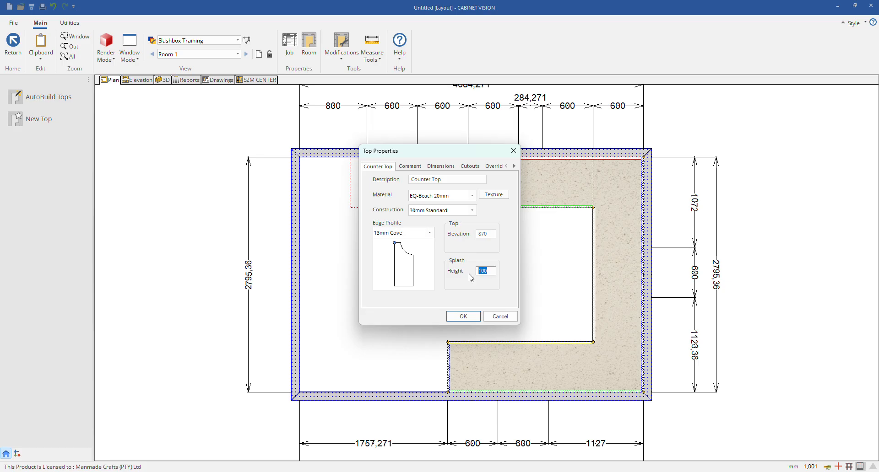
{"action": "double_click", "coordinate": [482, 234]}
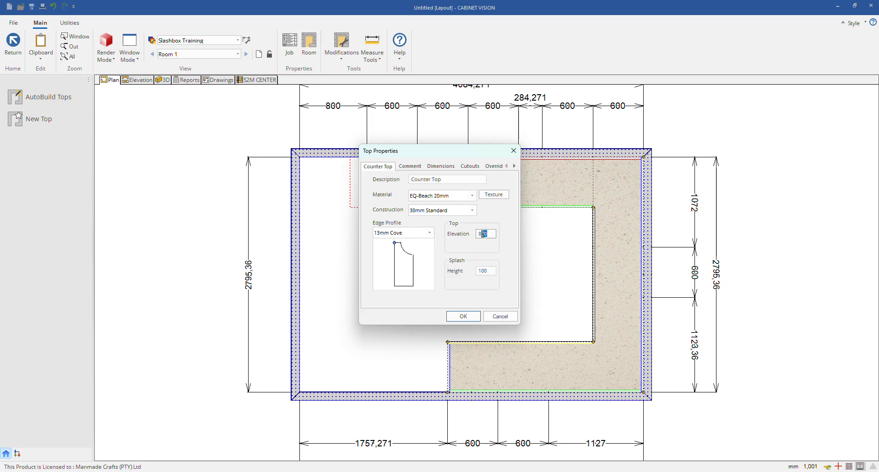
{"action": "double_click", "coordinate": [489, 273]}
{"action": "type", "text": "700"}
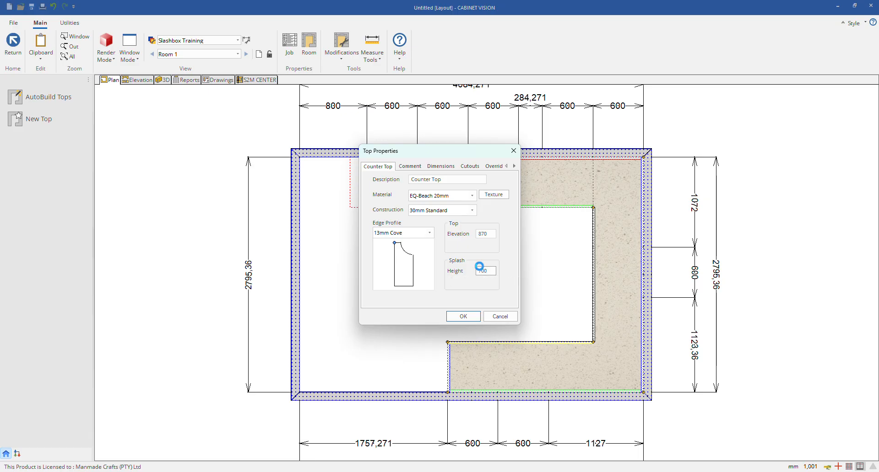
{"action": "key", "text": "Return"}
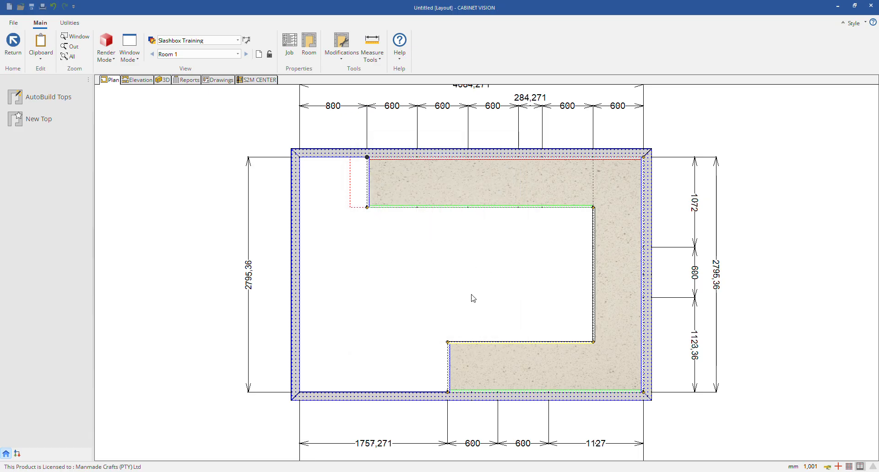
{"action": "left_click", "coordinate": [163, 80]}
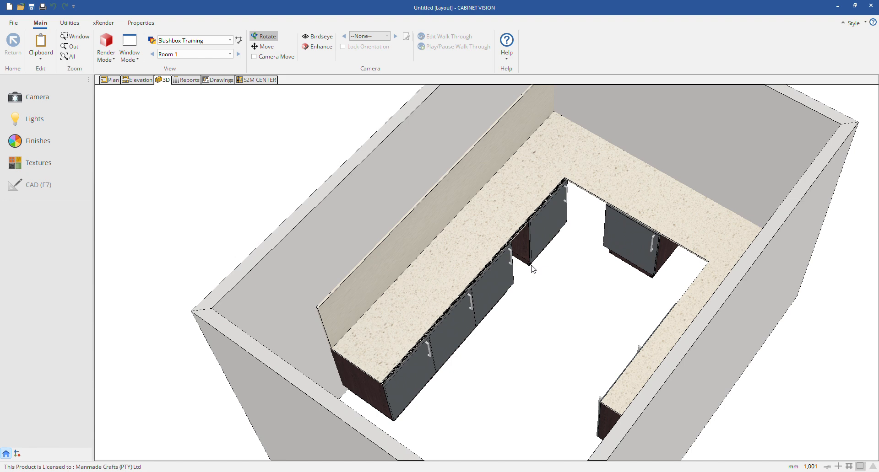
Step: Set the splash height of the U-shaped countertop in the plan to 100 mm
{"action": "left_click", "coordinate": [115, 81]}
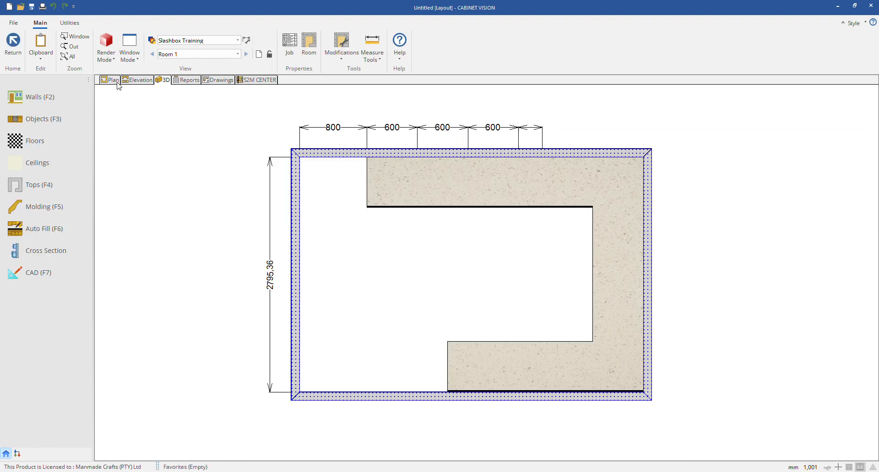
{"action": "left_click", "coordinate": [471, 184]}
{"action": "left_click", "coordinate": [170, 187]}
{"action": "left_click", "coordinate": [39, 185]}
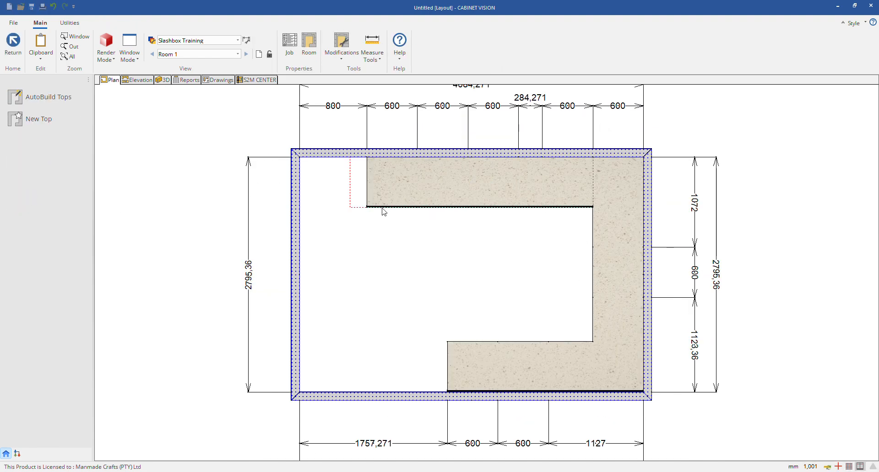
{"action": "left_click", "coordinate": [473, 183]}
{"action": "right_click", "coordinate": [474, 183]}
{"action": "left_click", "coordinate": [508, 170]}
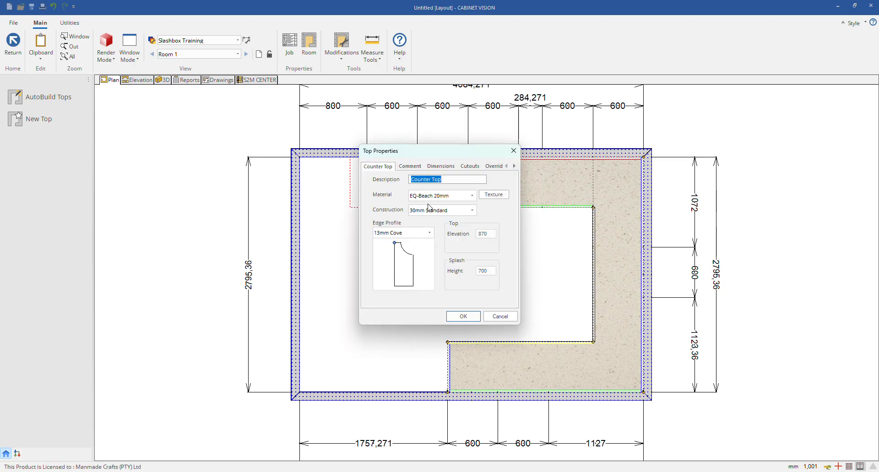
{"action": "left_click", "coordinate": [491, 270]}
{"action": "type", "text": "10"}
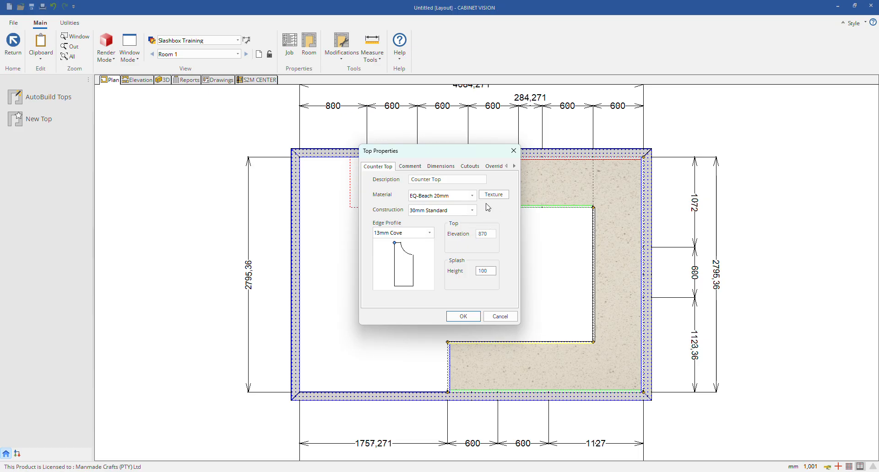
Step: Review the countertop's comment, dimension mode, cutout and override properties, then accept the properties
{"action": "left_click", "coordinate": [410, 166]}
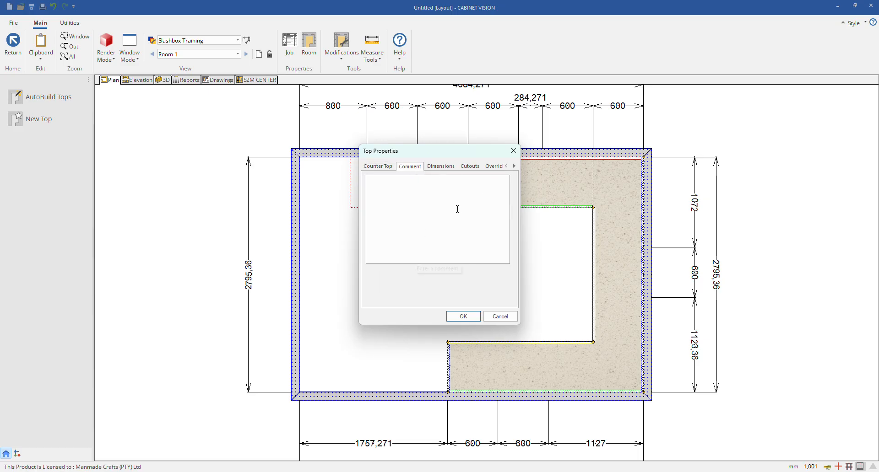
{"action": "left_click", "coordinate": [430, 168]}
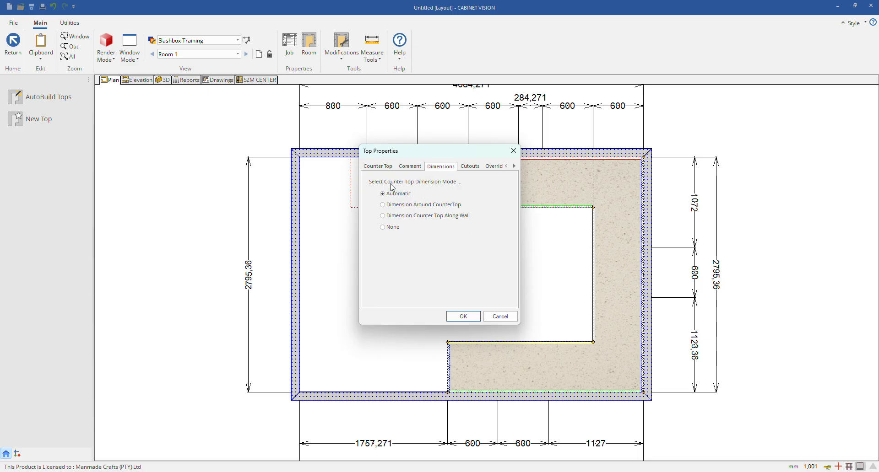
{"action": "left_click", "coordinate": [469, 166]}
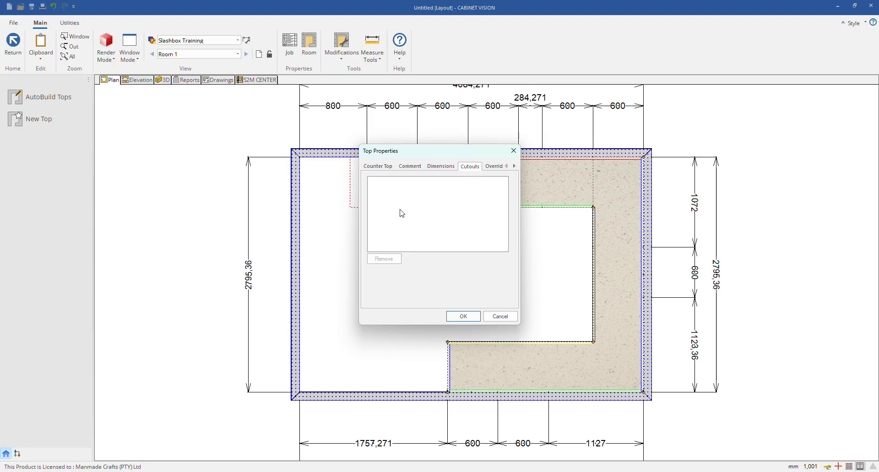
{"action": "left_click", "coordinate": [495, 167]}
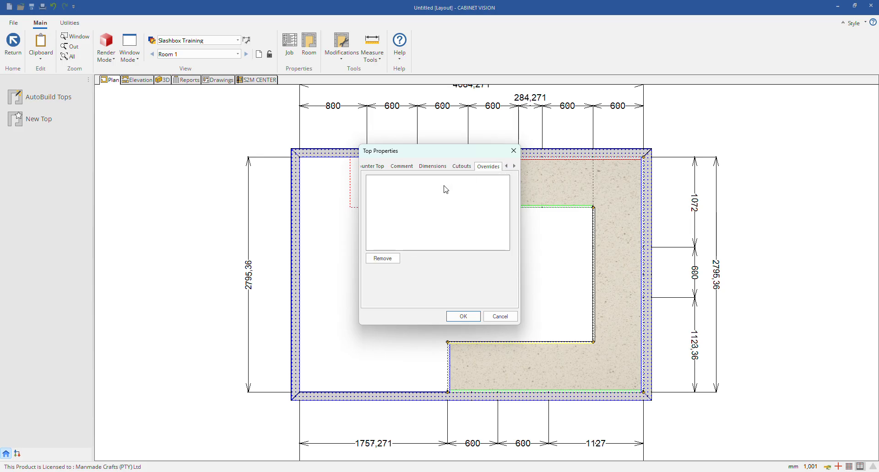
{"action": "left_click", "coordinate": [466, 317]}
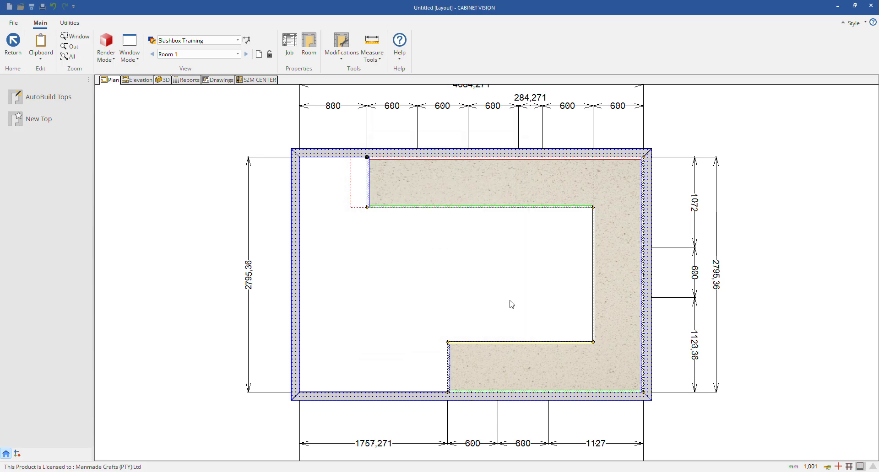
Step: Add two vertical splits to the countertop, one at about X 1979 mm and one through the right-hand leg
{"action": "right_click", "coordinate": [462, 189]}
{"action": "left_click", "coordinate": [489, 227]}
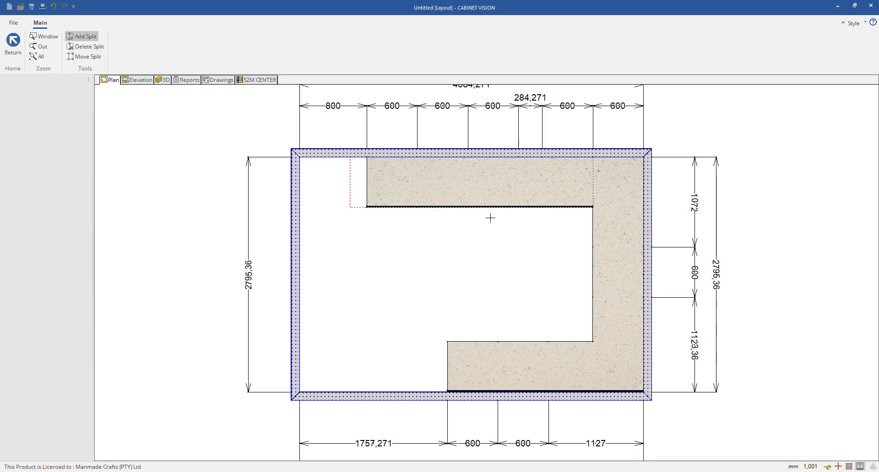
{"action": "left_click", "coordinate": [533, 202]}
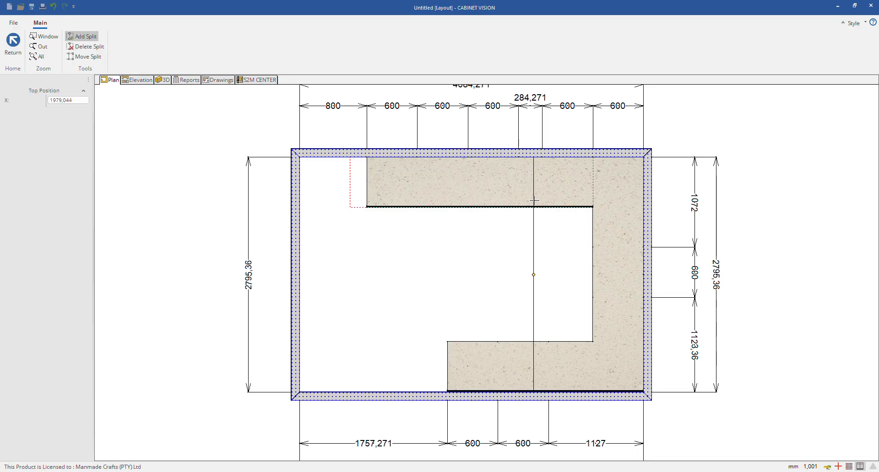
{"action": "left_click", "coordinate": [622, 284]}
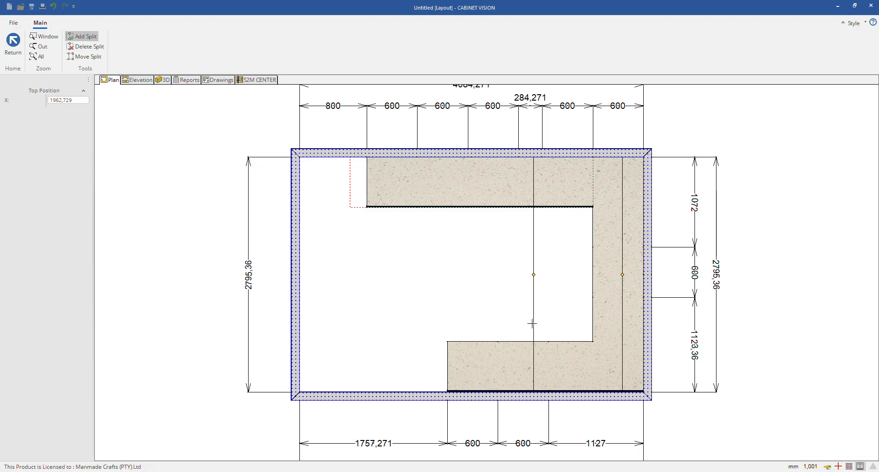
{"action": "key", "text": "Escape"}
{"action": "key", "text": "Escape"}
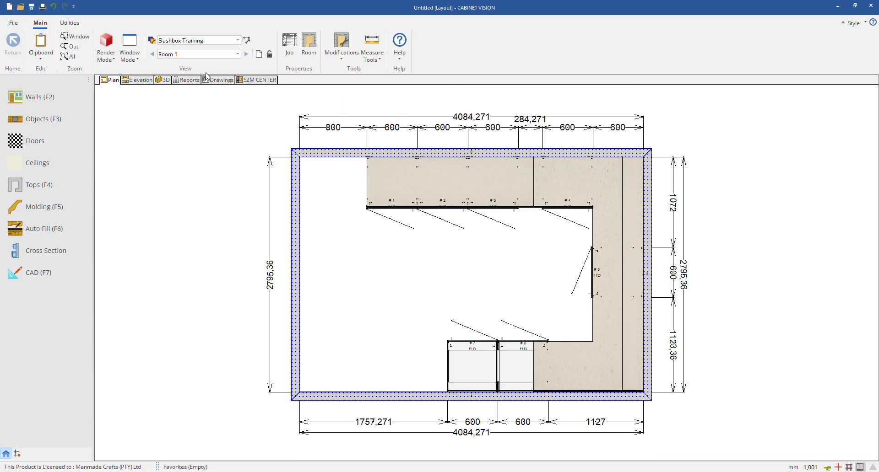
Step: Inspect the split countertop over the cabinets in 3D from several angles
{"action": "left_click", "coordinate": [163, 80]}
{"action": "left_click_drag", "start_coordinate": [396, 263], "coordinate": [396, 284]}
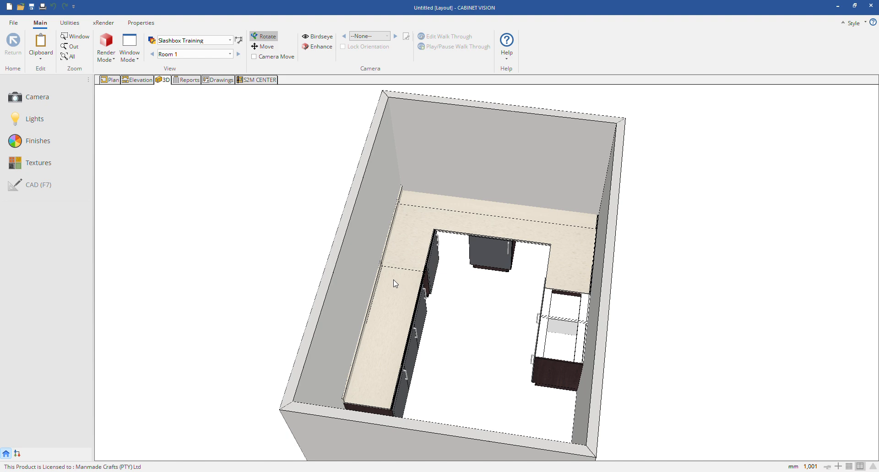
{"action": "left_click_drag", "start_coordinate": [589, 282], "coordinate": [550, 317]}
{"action": "left_click_drag", "start_coordinate": [521, 368], "coordinate": [508, 288]}
Step: Delete the split U-shaped countertop from the plan
{"action": "left_click", "coordinate": [110, 80]}
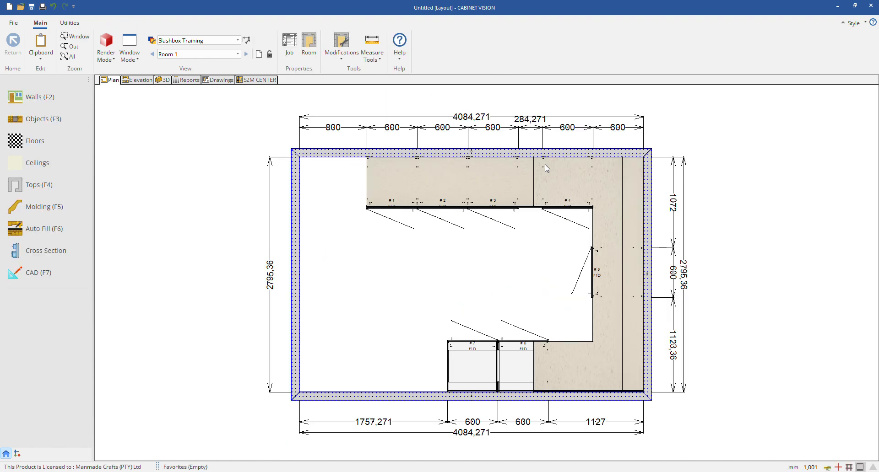
{"action": "left_click", "coordinate": [59, 190]}
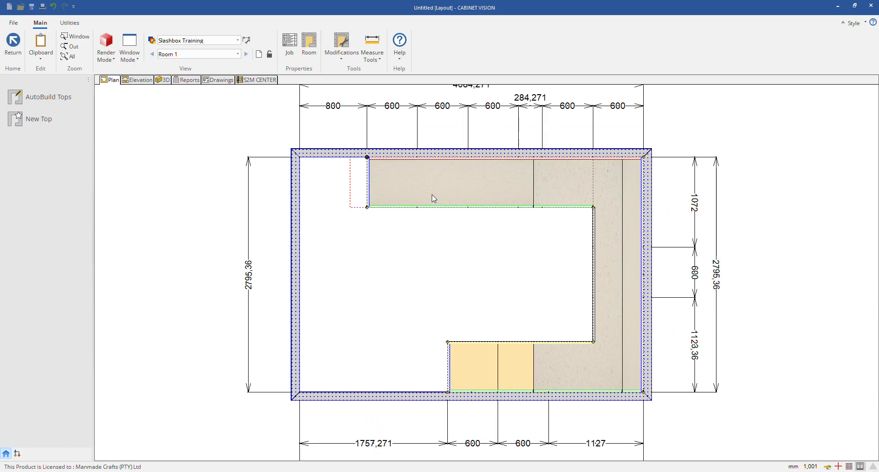
{"action": "right_click", "coordinate": [562, 190]}
{"action": "left_click", "coordinate": [553, 171]}
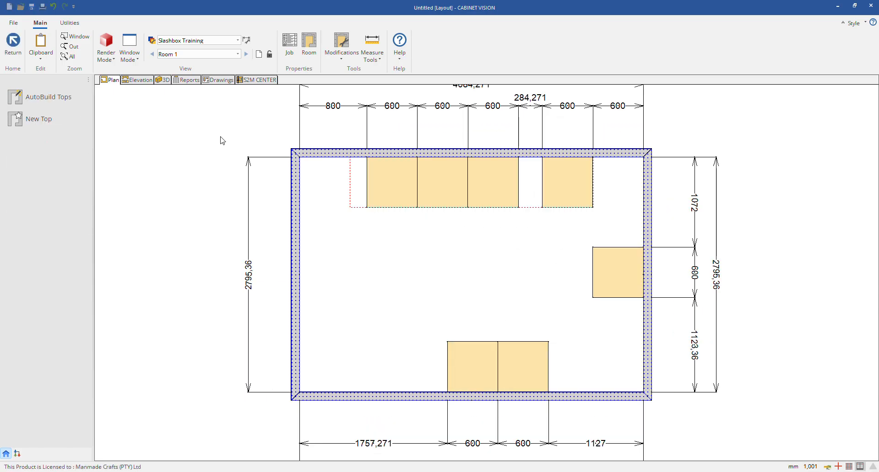
Step: Draw and save a new U-shaped top polygon along the walls and cabinet fronts, 600 mm deep, starting 800 mm from the left wall
{"action": "left_click", "coordinate": [39, 119]}
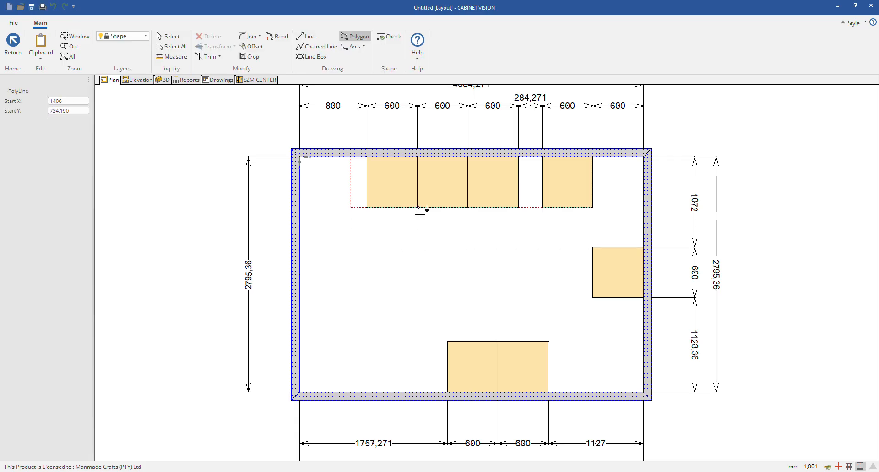
{"action": "left_click", "coordinate": [366, 159]}
{"action": "left_click", "coordinate": [642, 158]}
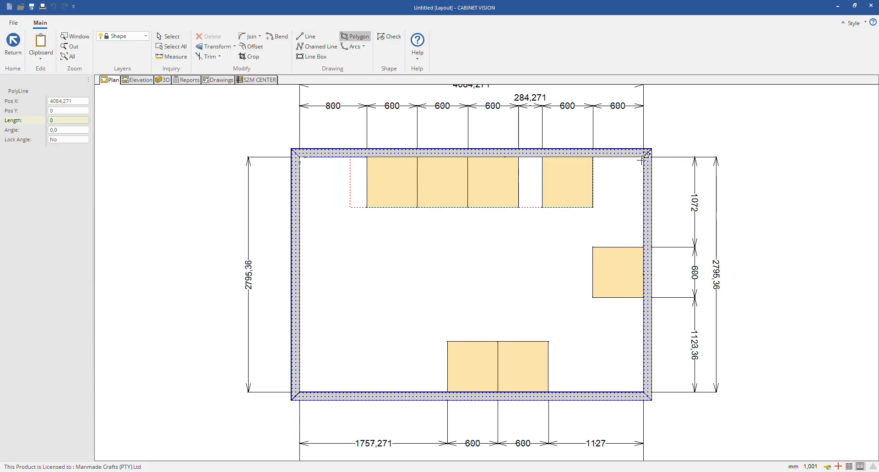
{"action": "left_click", "coordinate": [643, 392]}
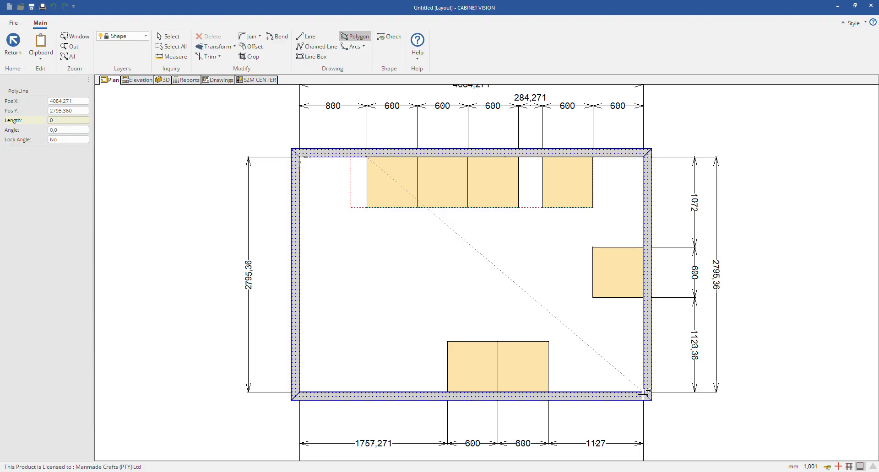
{"action": "left_click", "coordinate": [447, 393]}
{"action": "left_click", "coordinate": [448, 342]}
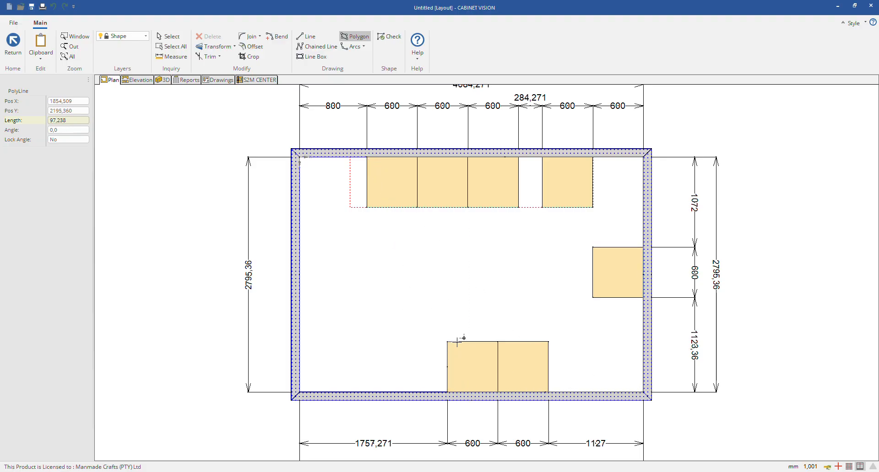
{"action": "left_click", "coordinate": [593, 342]}
{"action": "left_click", "coordinate": [593, 207]}
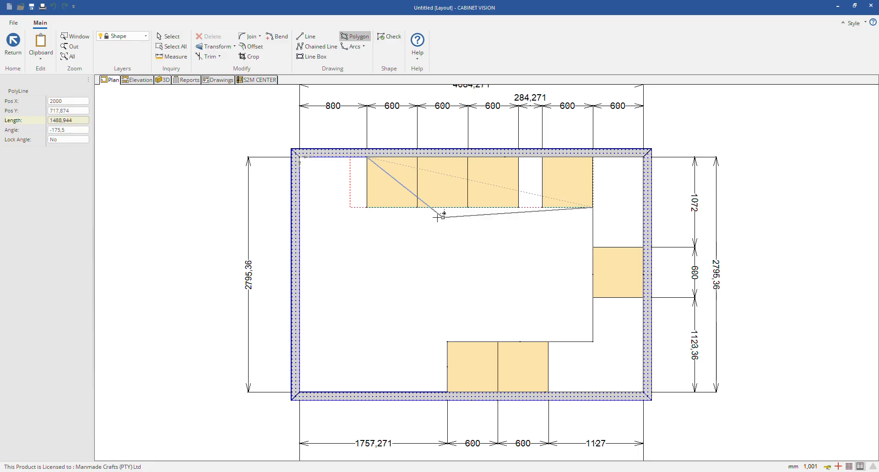
{"action": "left_click", "coordinate": [367, 207]}
{"action": "left_click", "coordinate": [367, 158]}
{"action": "right_click", "coordinate": [530, 297]}
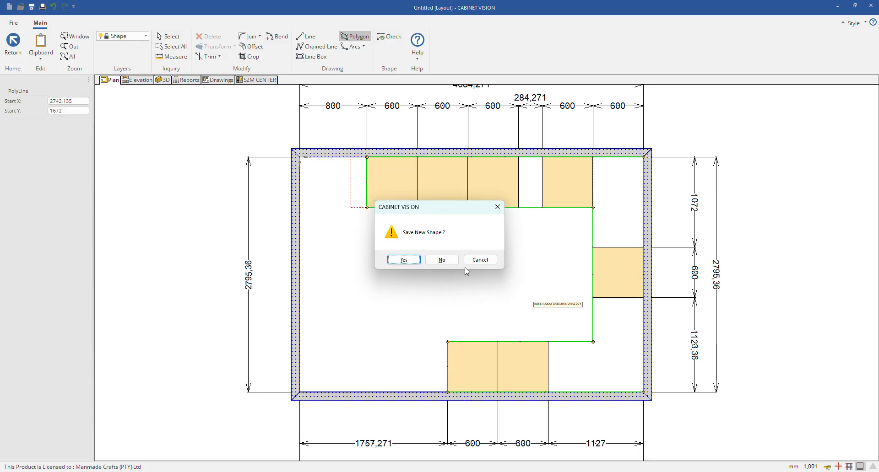
{"action": "left_click", "coordinate": [404, 260]}
Step: Add a countertop cutout about 500 mm square, centred 1500 mm from the top's left end and 300 mm from its back
{"action": "right_click", "coordinate": [430, 185]}
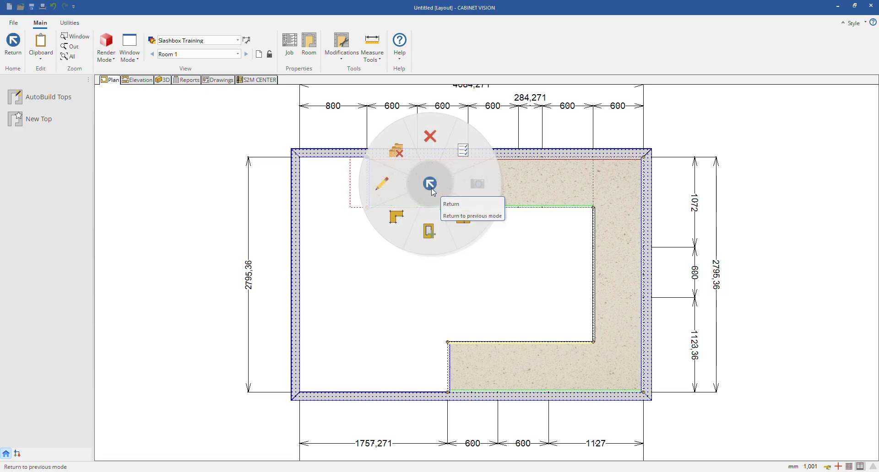
{"action": "left_click", "coordinate": [429, 234]}
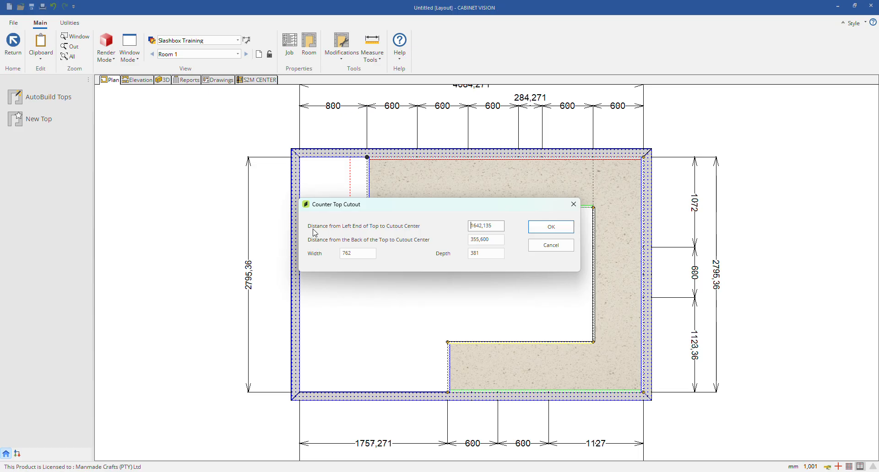
{"action": "double_click", "coordinate": [502, 225]}
{"action": "type", "text": "1500"}
{"action": "double_click", "coordinate": [497, 240]}
{"action": "type", "text": "3"}
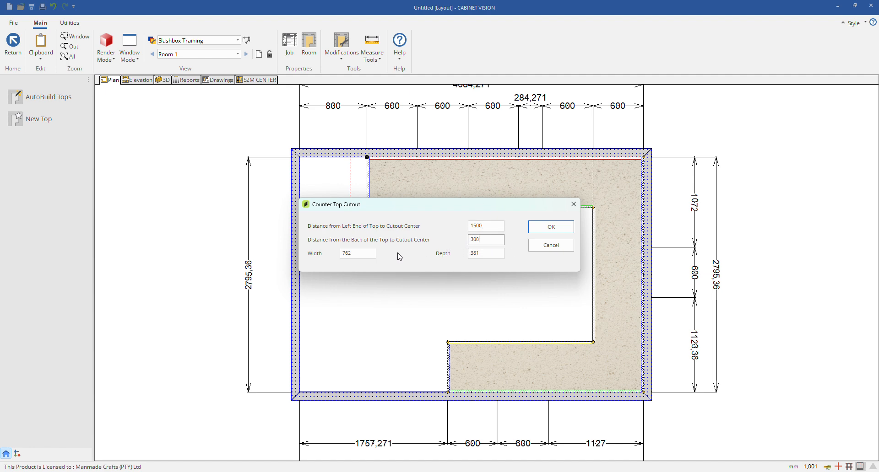
{"action": "double_click", "coordinate": [341, 254]}
{"action": "type", "text": "500"}
{"action": "double_click", "coordinate": [472, 253]}
{"action": "left_click", "coordinate": [545, 227]}
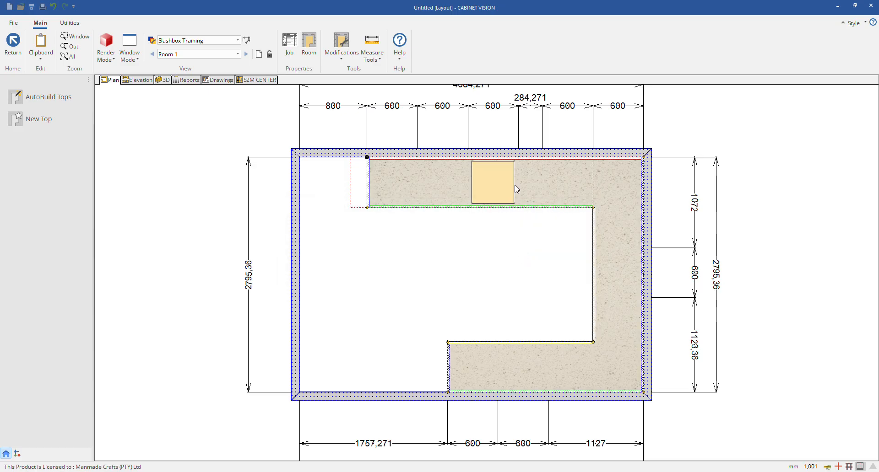
Step: Inspect the countertop cutout in 3D close up and from several angles
{"action": "left_click", "coordinate": [165, 81]}
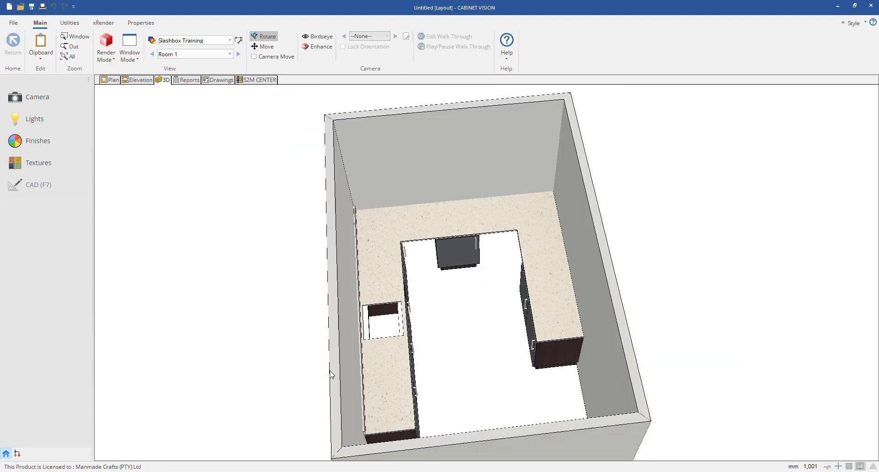
{"action": "scroll", "coordinate": [383, 332], "scroll_direction": "up", "scroll_amount": 2}
{"action": "left_click_drag", "start_coordinate": [383, 331], "coordinate": [363, 322]}
{"action": "scroll", "coordinate": [409, 257], "scroll_direction": "down", "scroll_amount": 1}
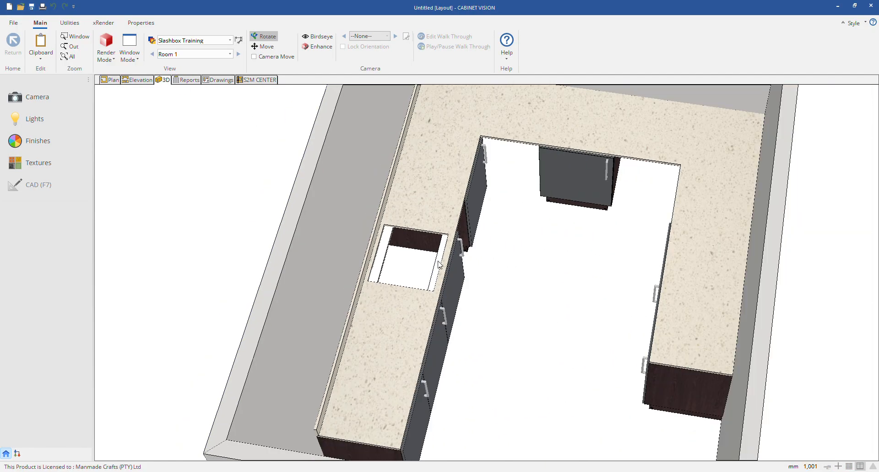
{"action": "mouse_move", "coordinate": [410, 257]}
{"action": "left_mouse_down"}
{"action": "mouse_move", "coordinate": [333, 283]}
{"action": "mouse_move", "coordinate": [312, 280]}
{"action": "left_mouse_up"}
{"action": "left_click_drag", "start_coordinate": [453, 250], "coordinate": [504, 247]}
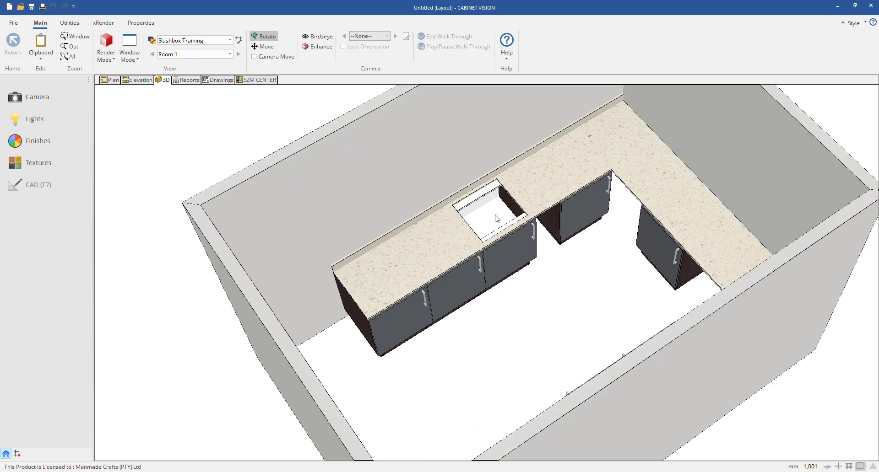
Step: Place the 1 Bowl-1 sink from the Manmade Appliance catalog on the upper countertop run, 1500 mm from the left wall
{"action": "left_click", "coordinate": [111, 80]}
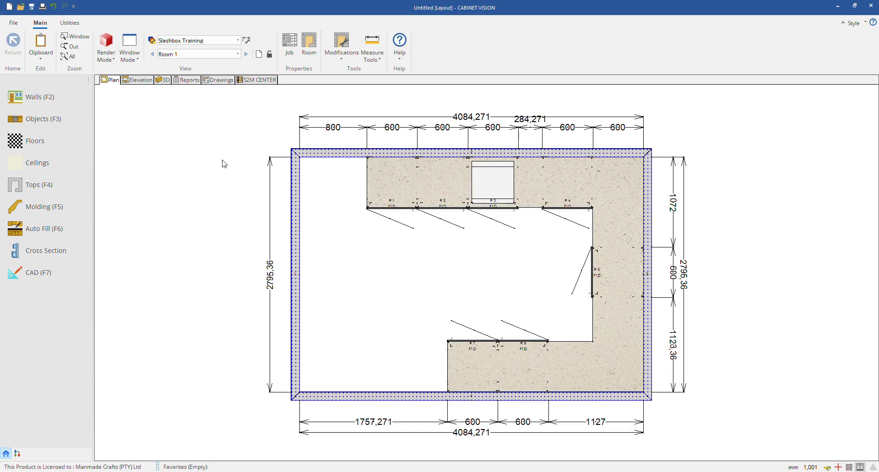
{"action": "left_click", "coordinate": [40, 117]}
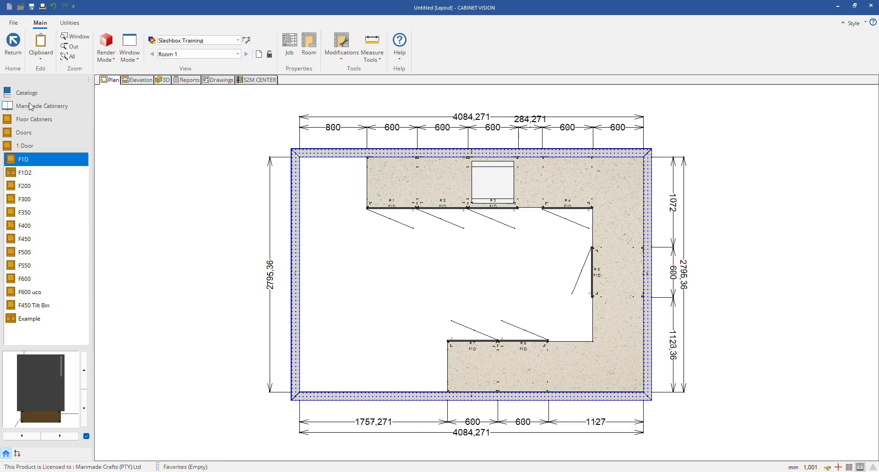
{"action": "left_click", "coordinate": [30, 106]}
{"action": "left_click", "coordinate": [44, 95]}
{"action": "left_click", "coordinate": [44, 121]}
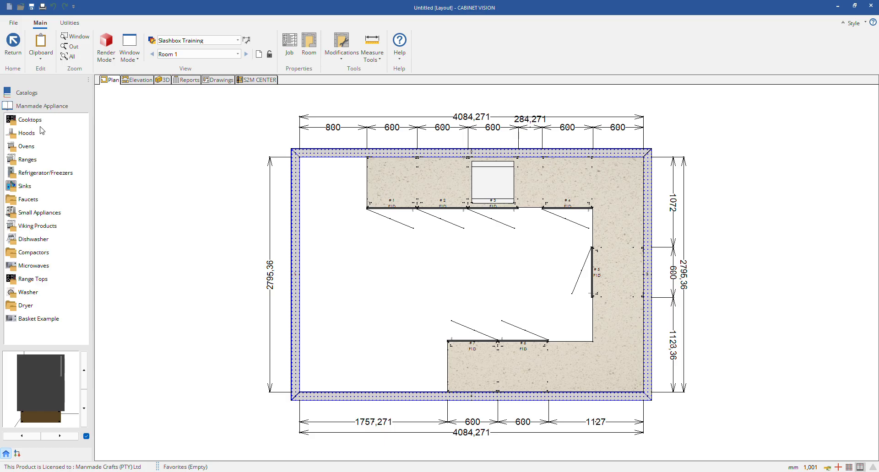
{"action": "left_click", "coordinate": [25, 186]}
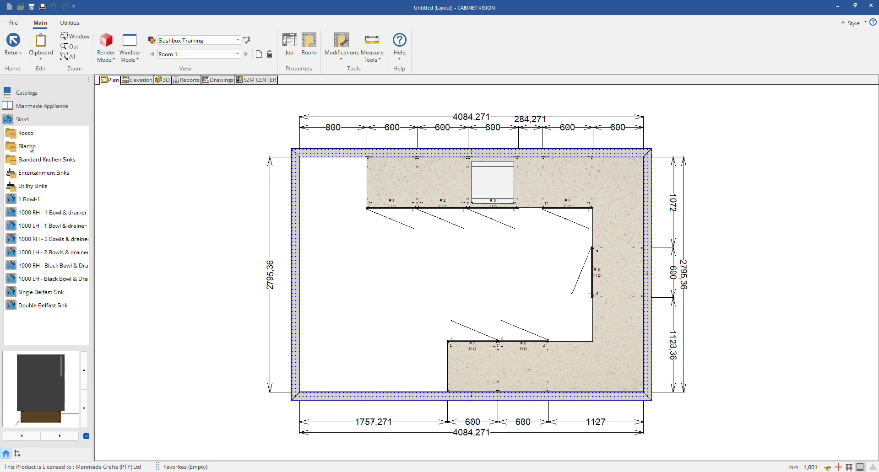
{"action": "left_click_drag", "start_coordinate": [22, 201], "coordinate": [426, 184]}
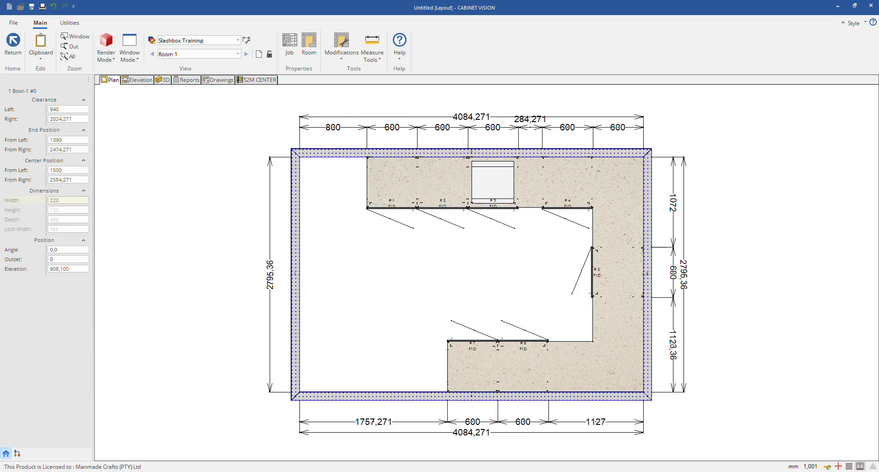
Step: Inspect the placed sink and the countertop cutout in 3D, then return to the plan view
{"action": "left_click", "coordinate": [163, 80]}
{"action": "scroll", "coordinate": [402, 275], "scroll_direction": "up", "scroll_amount": 10}
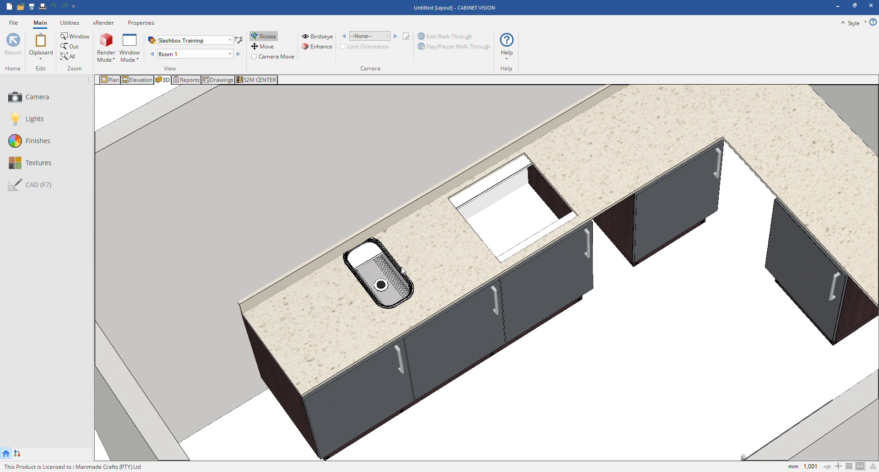
{"action": "scroll", "coordinate": [363, 294], "scroll_direction": "down", "scroll_amount": 4}
{"action": "left_click", "coordinate": [110, 80]}
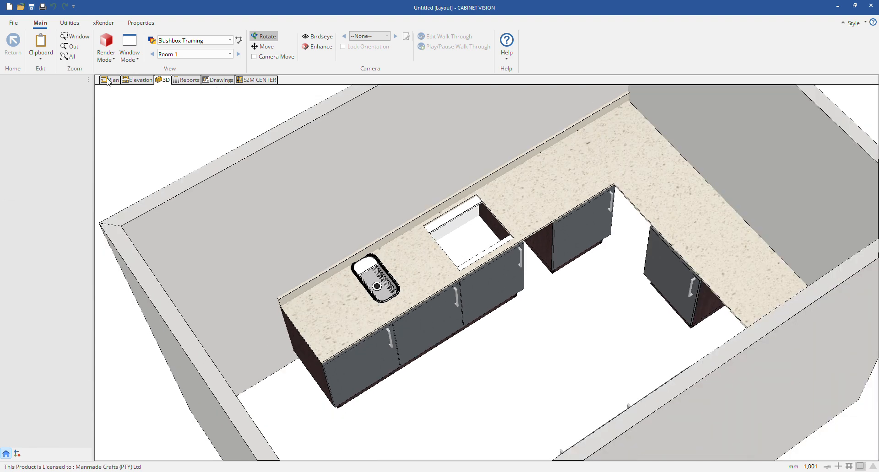
{"action": "right_click", "coordinate": [423, 180]}
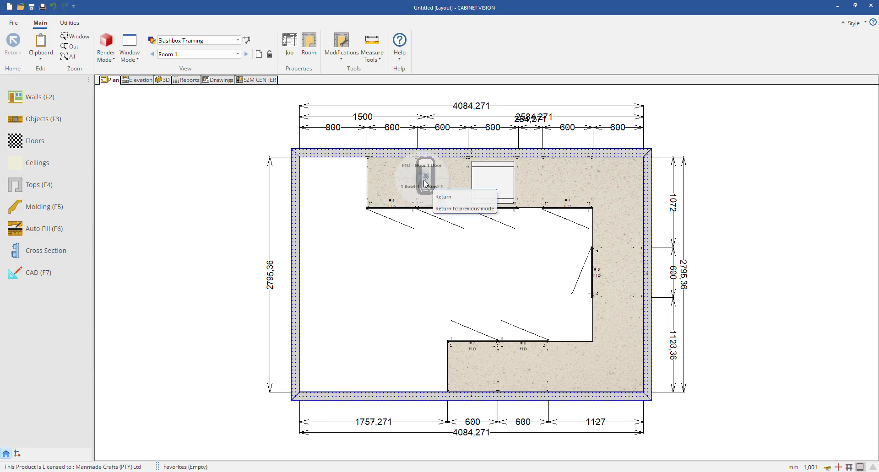
{"action": "left_click", "coordinate": [417, 191]}
{"action": "right_click", "coordinate": [290, 167]}
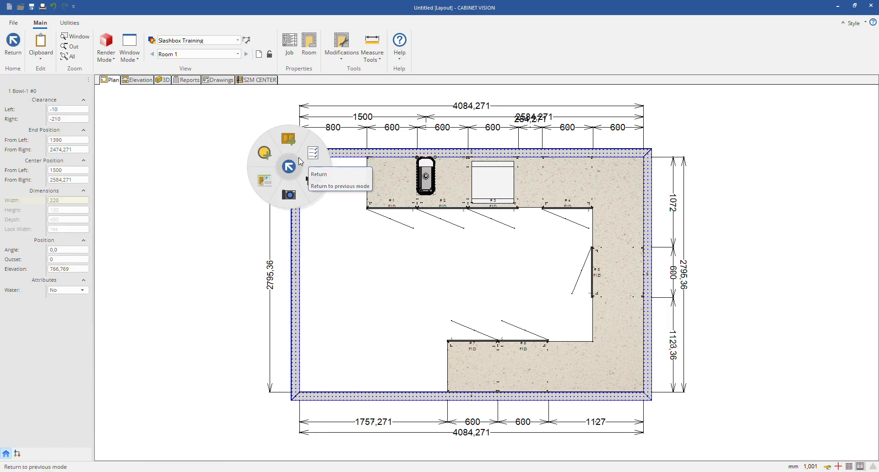
{"action": "right_click", "coordinate": [435, 168]}
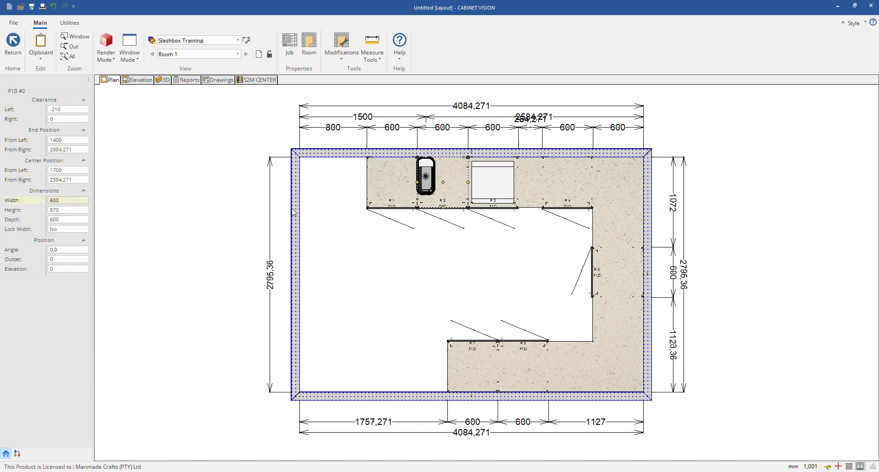
{"action": "key", "text": "Escape"}
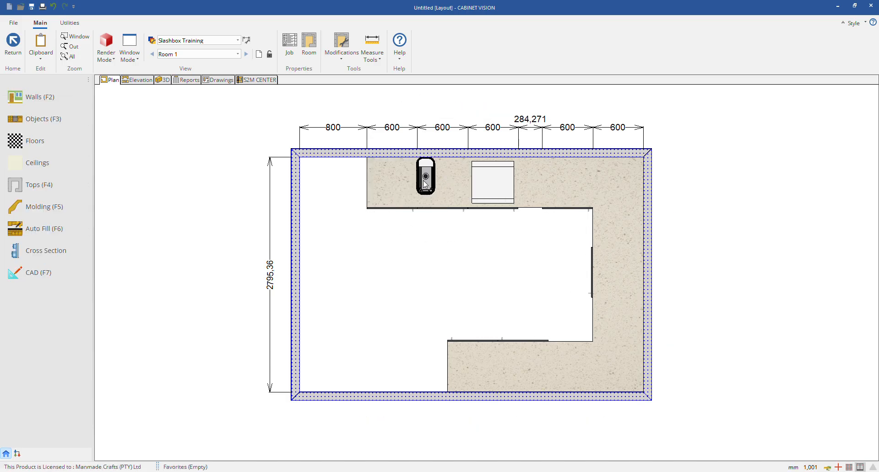
{"action": "right_click", "coordinate": [431, 169]}
{"action": "left_click", "coordinate": [422, 176]}
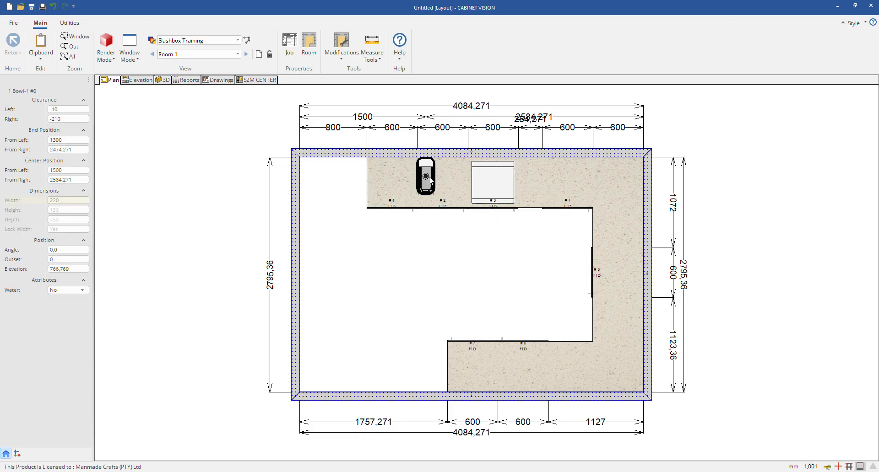
{"action": "left_click", "coordinate": [427, 258]}
{"action": "right_click", "coordinate": [430, 195]}
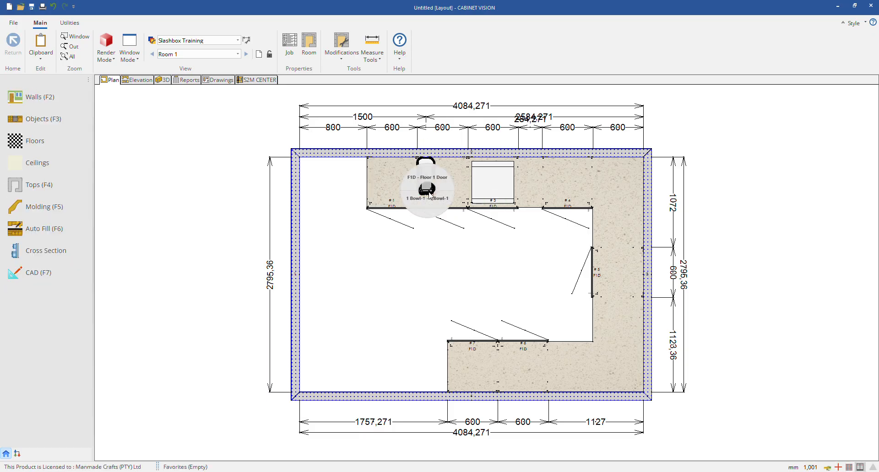
{"action": "left_click", "coordinate": [429, 196]}
{"action": "key", "text": "Escape"}
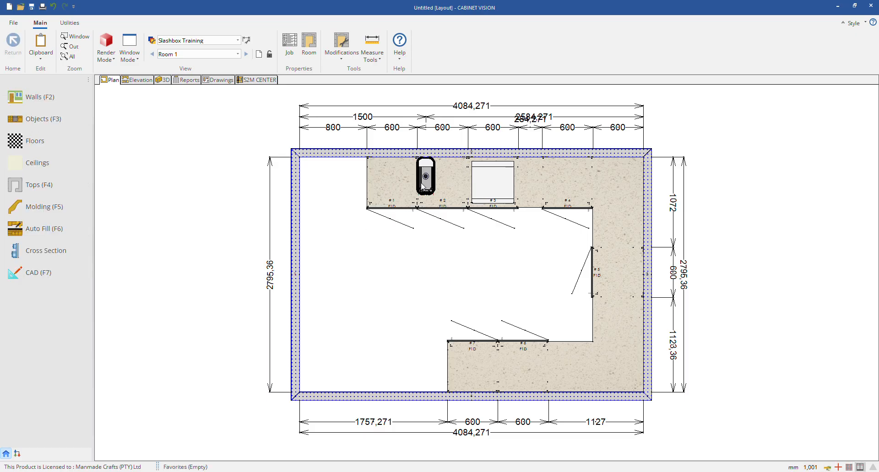
Step: Delete the 1 Bowl-1 sink from the upper countertop run
{"action": "right_click", "coordinate": [426, 183]}
{"action": "left_click", "coordinate": [425, 193]}
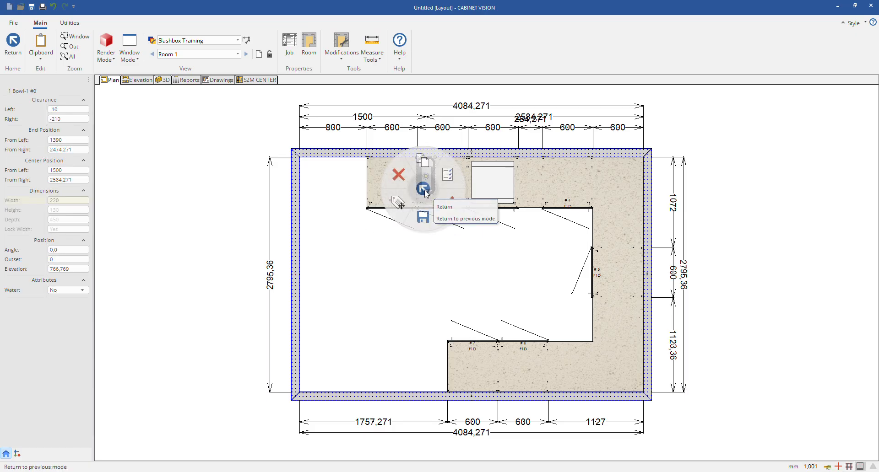
{"action": "key", "text": "Escape"}
{"action": "right_click", "coordinate": [427, 202]}
{"action": "left_click", "coordinate": [427, 201]}
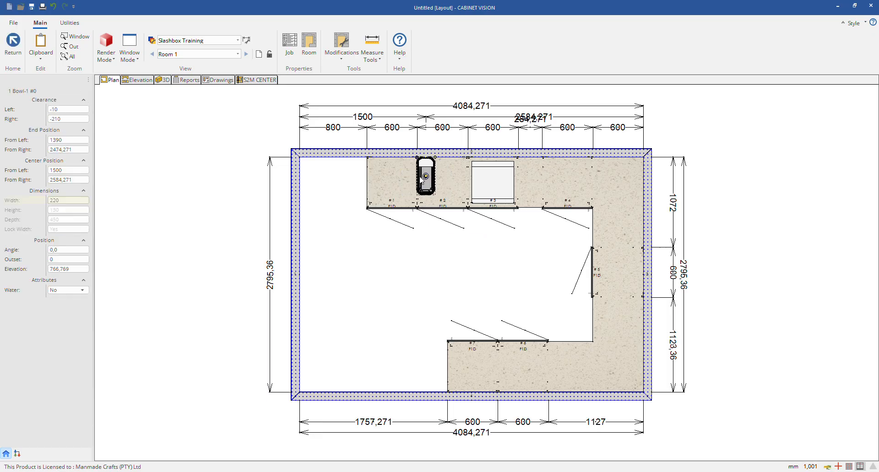
{"action": "left_click", "coordinate": [395, 170]}
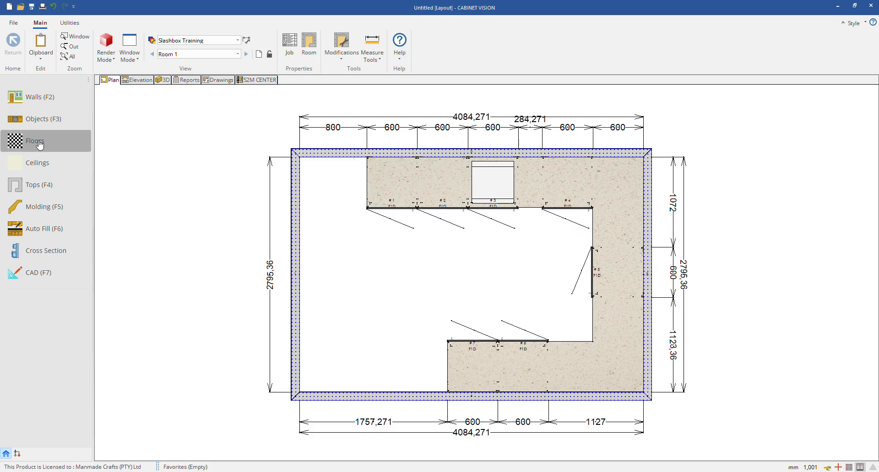
Step: Open the U-shaped countertop's shape for editing
{"action": "left_click", "coordinate": [35, 184]}
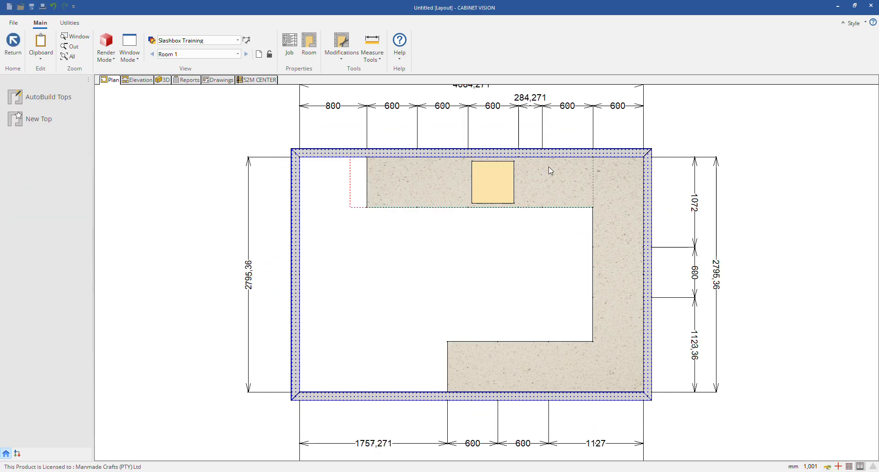
{"action": "right_click", "coordinate": [441, 178]}
{"action": "left_click", "coordinate": [416, 212]}
{"action": "left_click", "coordinate": [416, 213]}
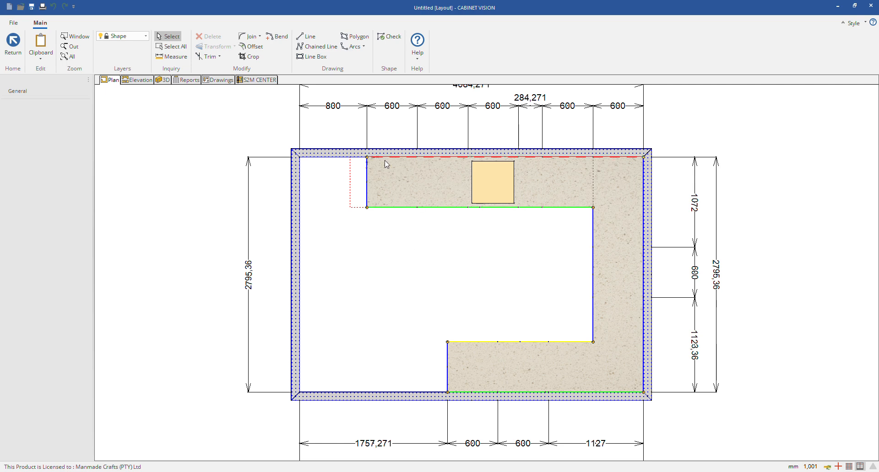
Step: Check which edge type is assigned to each wall side, end and front side of the U-shaped countertop
{"action": "left_click", "coordinate": [570, 158]}
{"action": "left_click", "coordinate": [643, 233]}
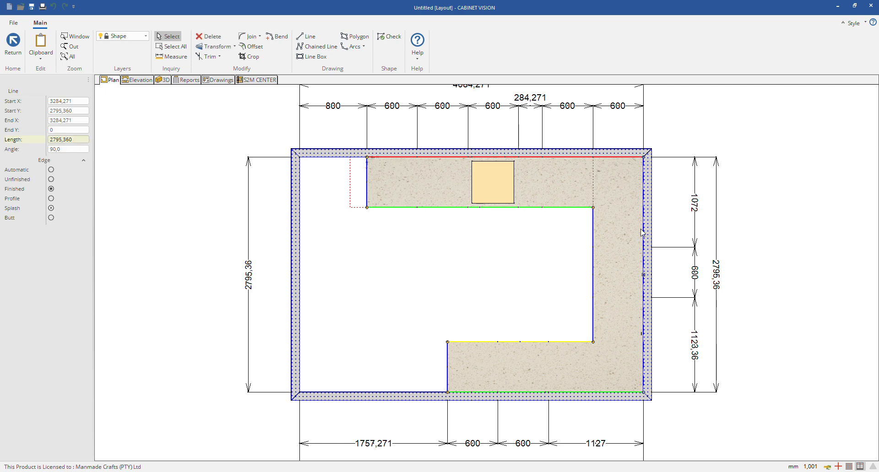
{"action": "left_click", "coordinate": [602, 391]}
{"action": "left_click", "coordinate": [446, 360]}
{"action": "left_click", "coordinate": [489, 343]}
{"action": "left_click", "coordinate": [594, 240]}
{"action": "left_click", "coordinate": [531, 208]}
{"action": "left_click", "coordinate": [506, 157]}
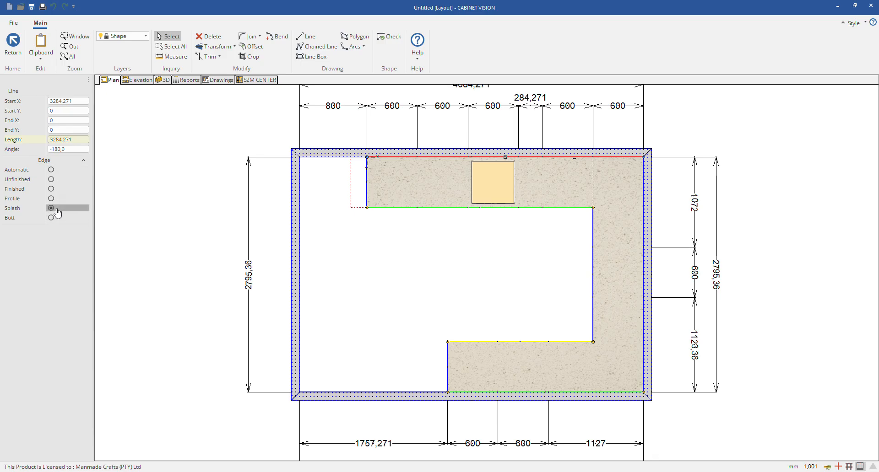
Step: Set the countertop edges along the right and lower walls to Splash
{"action": "left_click", "coordinate": [643, 224]}
{"action": "left_click", "coordinate": [51, 208]}
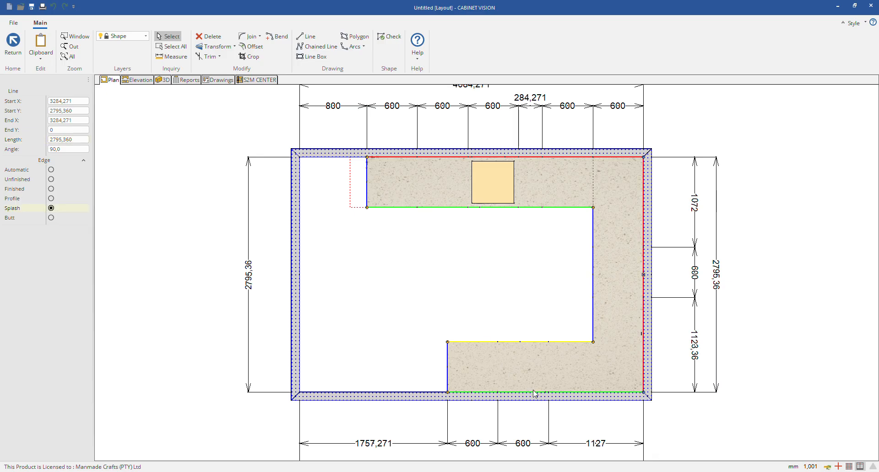
{"action": "left_click", "coordinate": [535, 393]}
{"action": "left_click", "coordinate": [51, 208]}
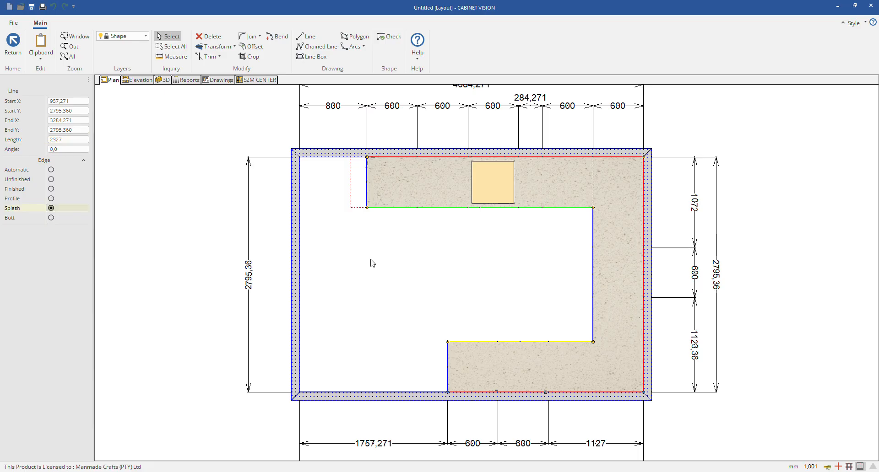
Step: Set both open ends and the lower and right front edges of the countertop to Profile, and save the shape
{"action": "left_click", "coordinate": [448, 363]}
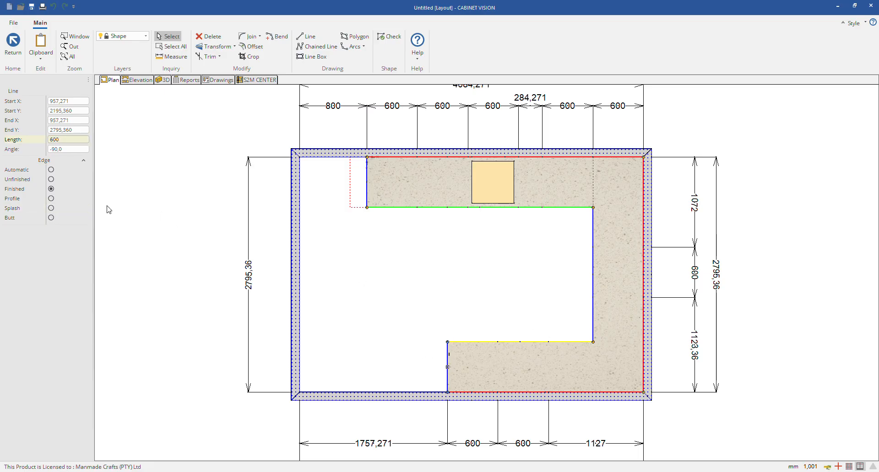
{"action": "left_click", "coordinate": [51, 198]}
{"action": "left_click", "coordinate": [551, 343]}
{"action": "left_click", "coordinate": [50, 199]}
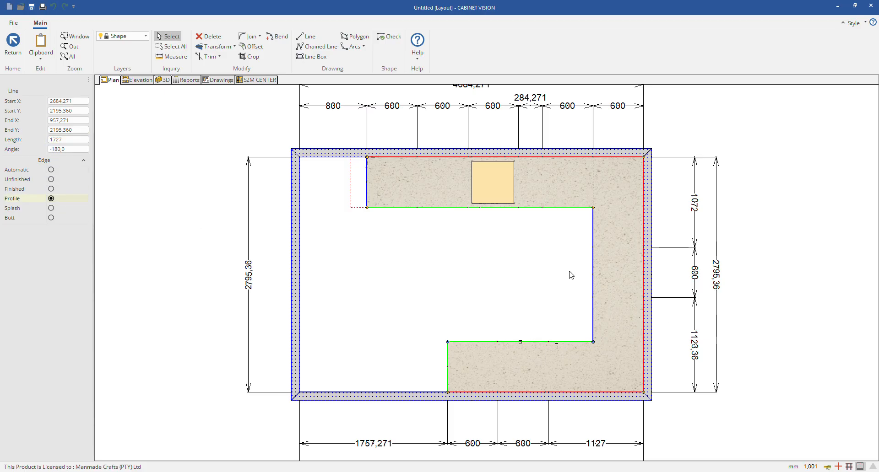
{"action": "left_click", "coordinate": [593, 250]}
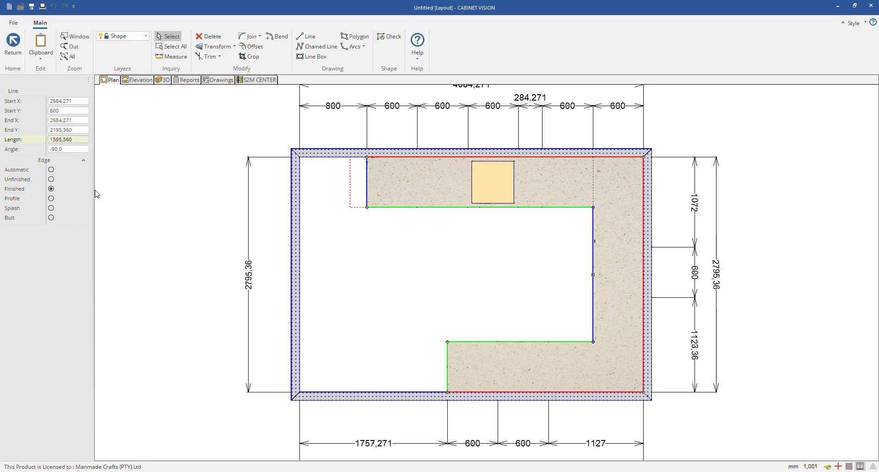
{"action": "left_click", "coordinate": [51, 199]}
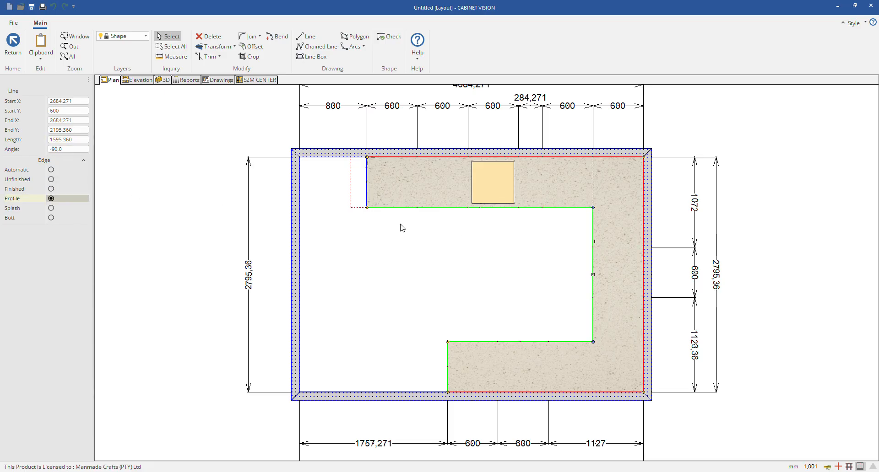
{"action": "left_click", "coordinate": [368, 185]}
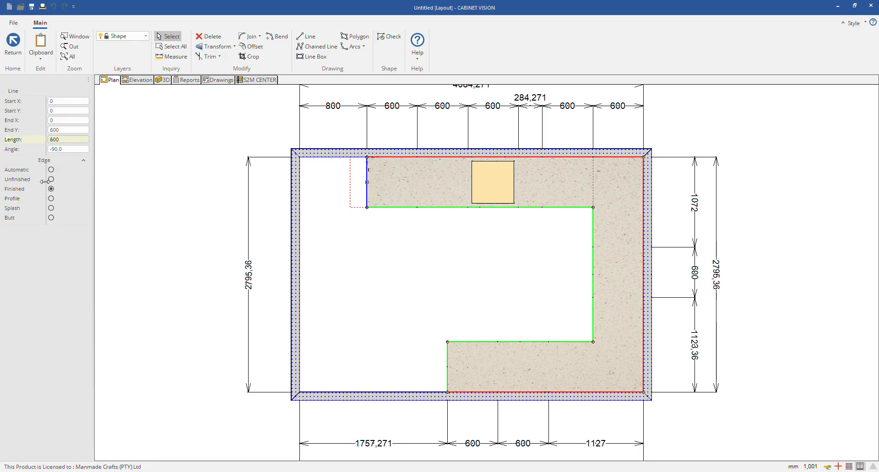
{"action": "left_click", "coordinate": [51, 199]}
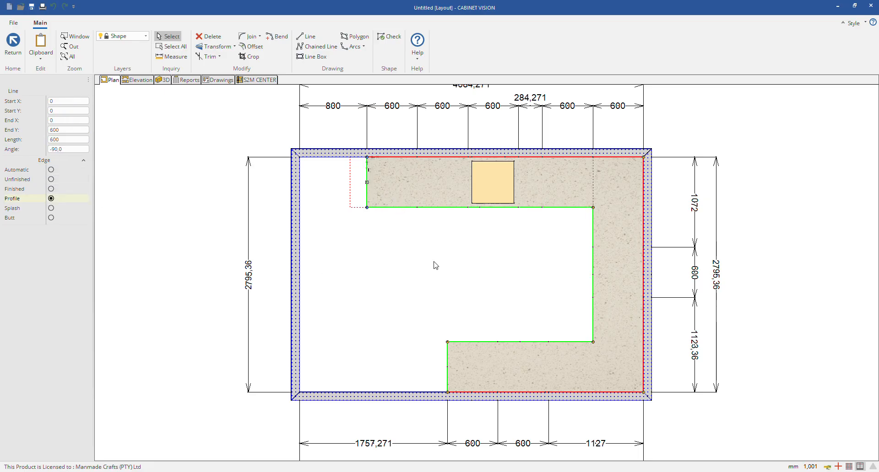
{"action": "key", "text": "Escape"}
{"action": "left_click", "coordinate": [414, 260]}
Step: Inspect the countertop's splashes and profiled edges in 3D from several angles and close up, then return to the plan view
{"action": "left_click", "coordinate": [168, 81]}
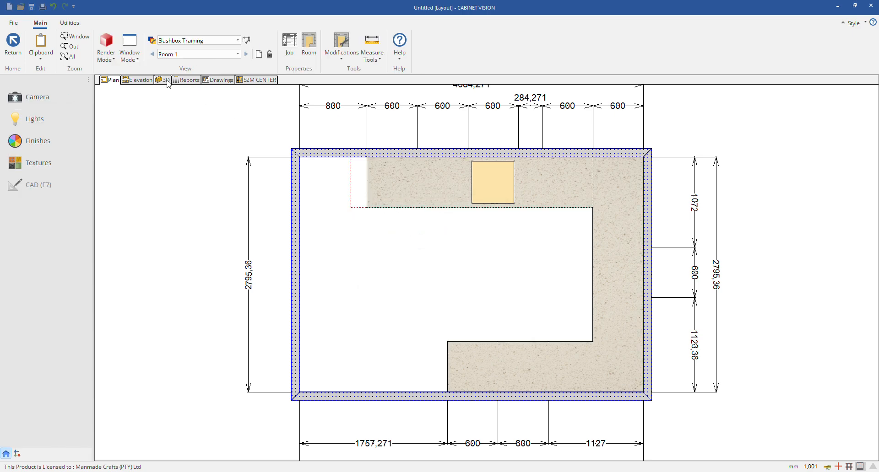
{"action": "left_click_drag", "start_coordinate": [470, 269], "coordinate": [820, 269]}
{"action": "scroll", "coordinate": [568, 351], "scroll_direction": "up", "scroll_amount": 1}
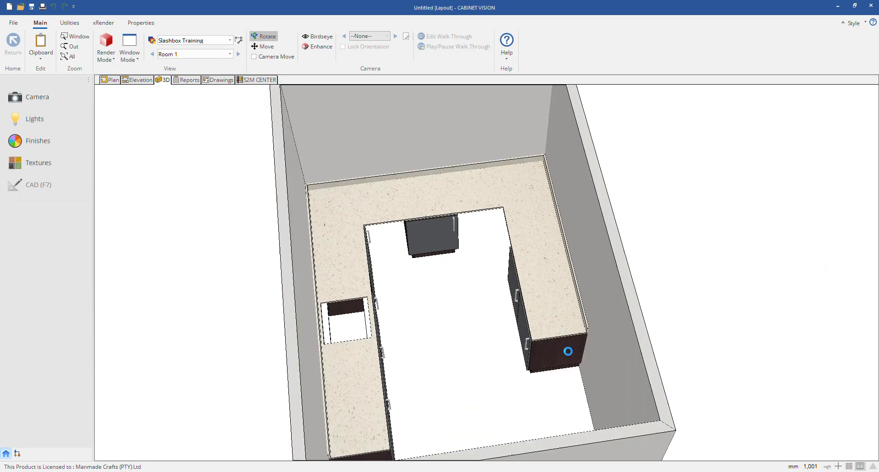
{"action": "scroll", "coordinate": [568, 351], "scroll_direction": "up", "scroll_amount": 5}
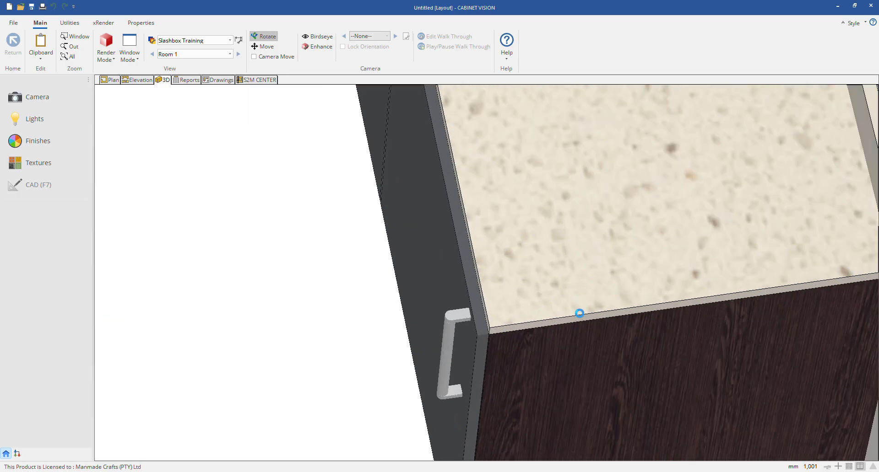
{"action": "scroll", "coordinate": [580, 314], "scroll_direction": "down", "scroll_amount": 7}
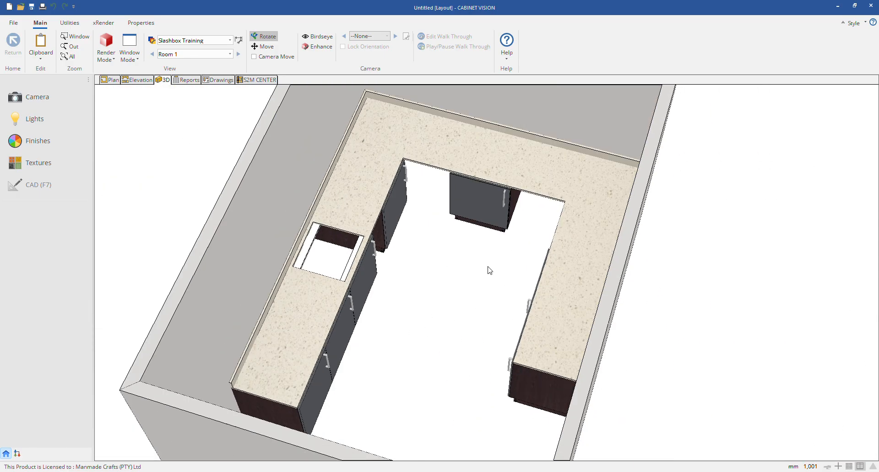
{"action": "left_click_drag", "start_coordinate": [488, 267], "coordinate": [379, 291]}
{"action": "left_click_drag", "start_coordinate": [542, 271], "coordinate": [187, 143]}
{"action": "left_click", "coordinate": [112, 81]}
{"action": "right_click", "coordinate": [405, 184]}
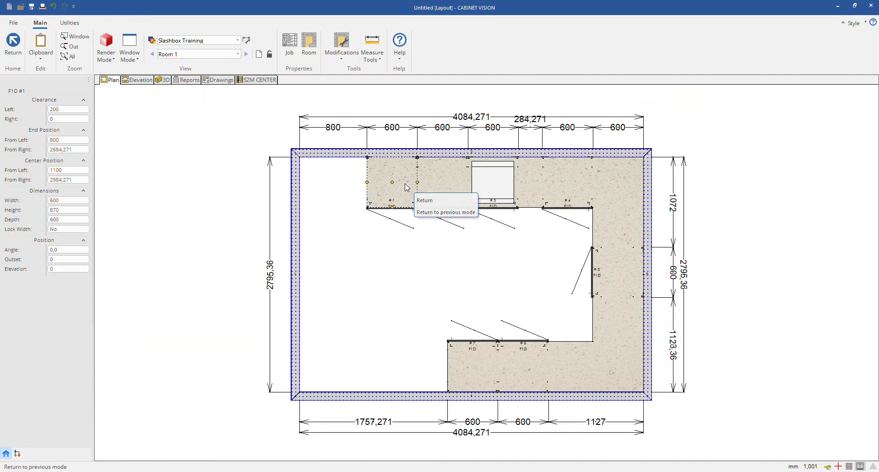
{"action": "left_click", "coordinate": [296, 192]}
{"action": "left_click", "coordinate": [128, 148]}
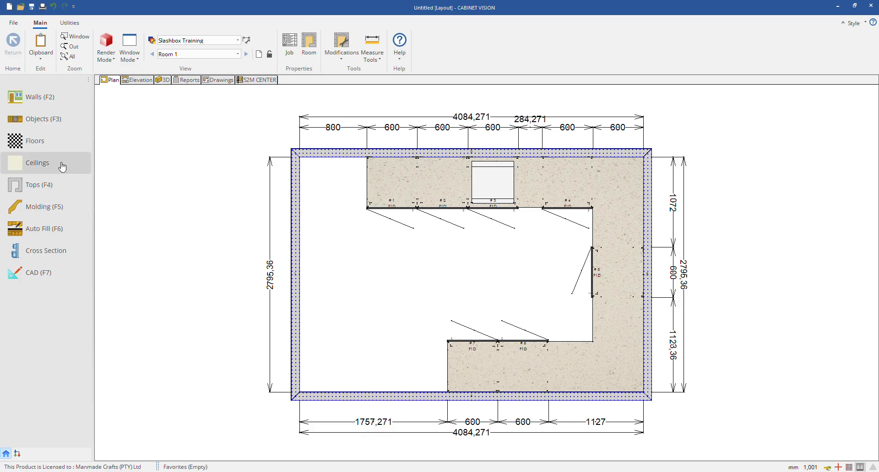
Step: Reopen the countertop's shape, check the edge type of its upper end and its right and lower front edges, and leave the editor
{"action": "left_click", "coordinate": [49, 189]}
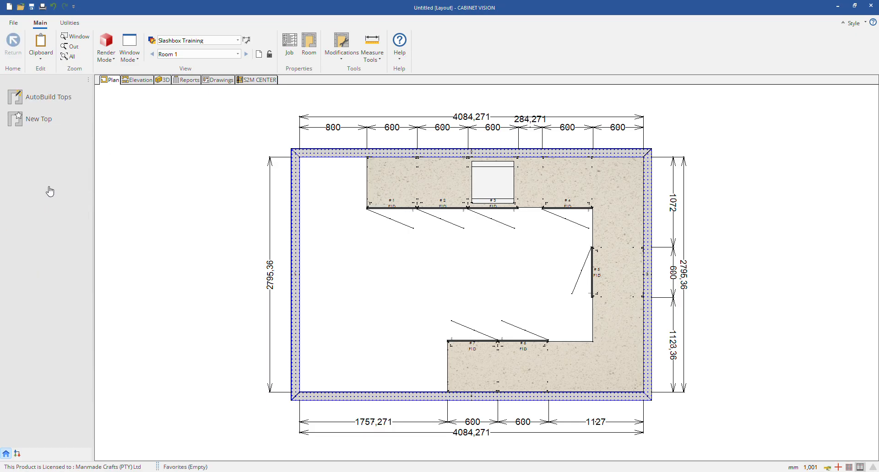
{"action": "right_click", "coordinate": [389, 171]}
{"action": "left_click", "coordinate": [353, 200]}
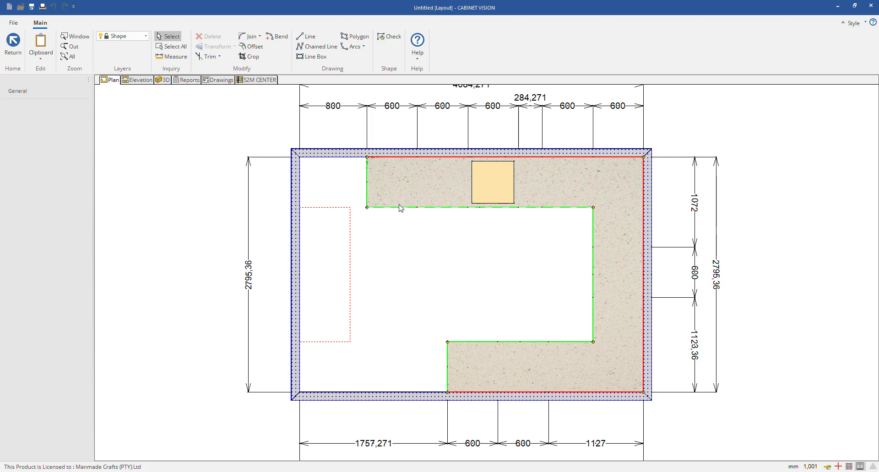
{"action": "left_click", "coordinate": [367, 183]}
{"action": "left_click", "coordinate": [592, 231]}
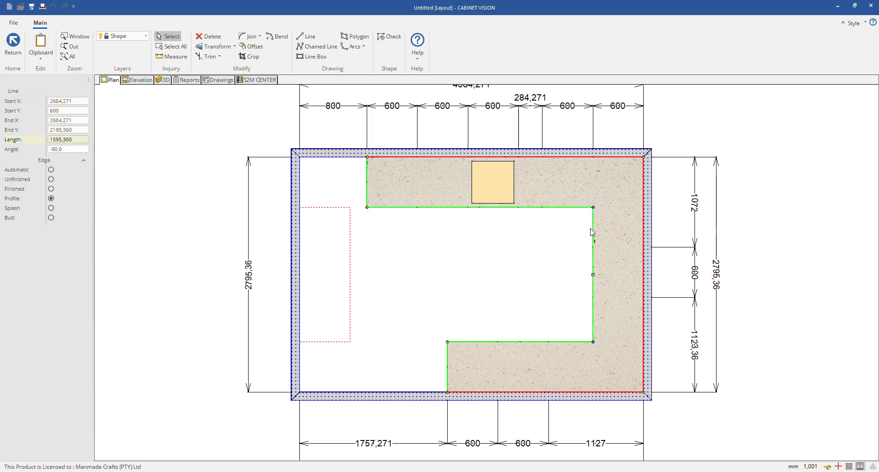
{"action": "left_click", "coordinate": [530, 344]}
{"action": "key", "text": "Escape"}
Step: Open the countertop for editing, examine its face, plan, end and 3D views, and return to the room layout
{"action": "right_click", "coordinate": [399, 180]}
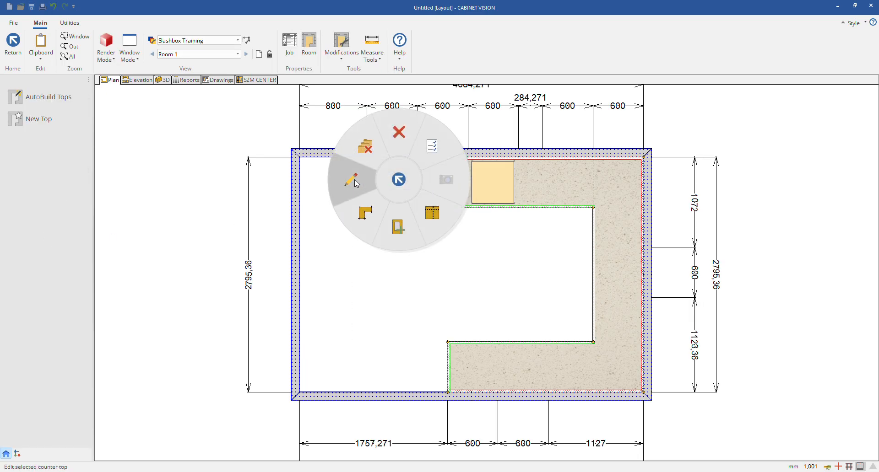
{"action": "left_click", "coordinate": [356, 183]}
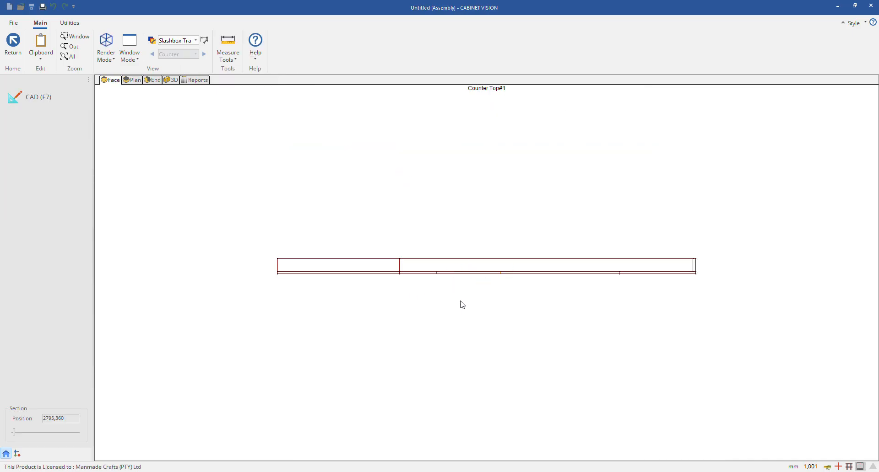
{"action": "left_click", "coordinate": [137, 81]}
{"action": "left_click", "coordinate": [154, 81]}
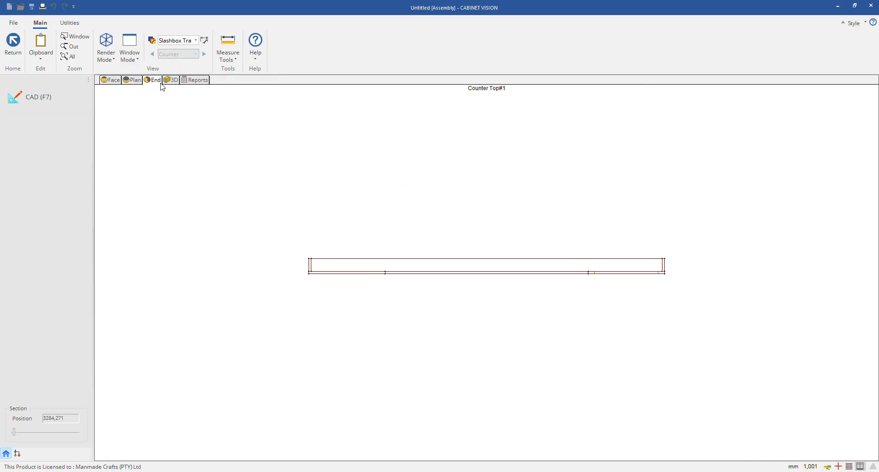
{"action": "left_click", "coordinate": [169, 81]}
{"action": "left_click_drag", "start_coordinate": [572, 289], "coordinate": [459, 352]}
{"action": "left_click", "coordinate": [149, 82]}
{"action": "left_click", "coordinate": [134, 81]}
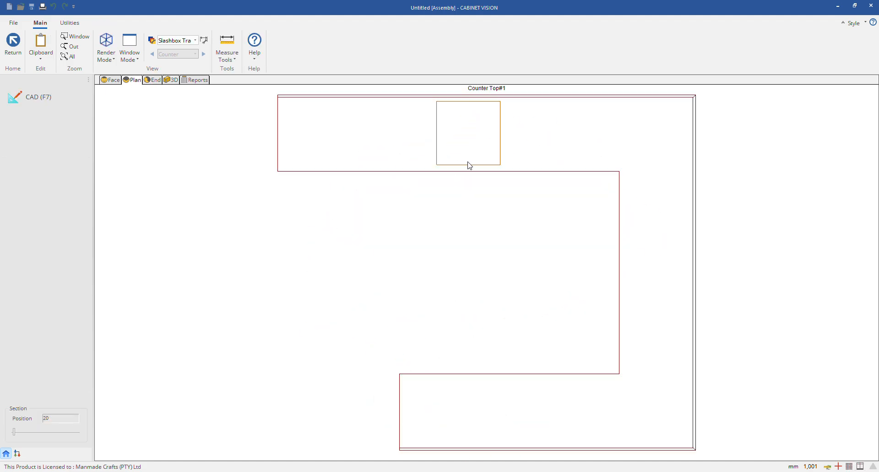
{"action": "right_click", "coordinate": [347, 141]}
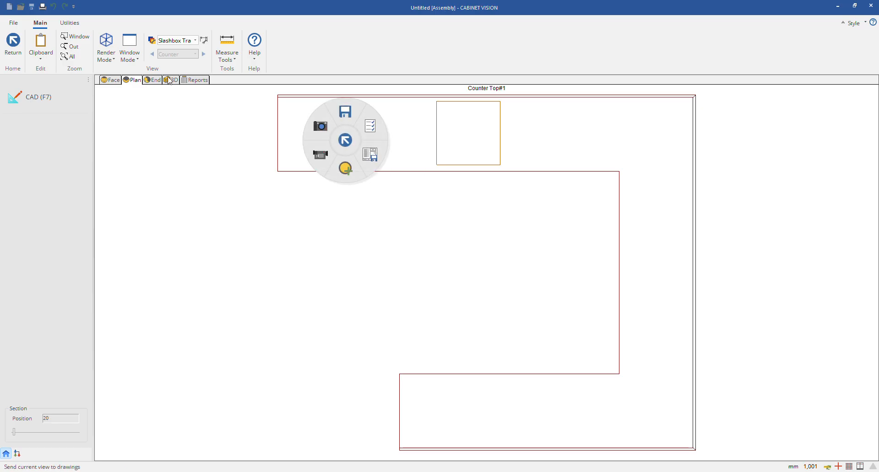
{"action": "left_click", "coordinate": [151, 81]}
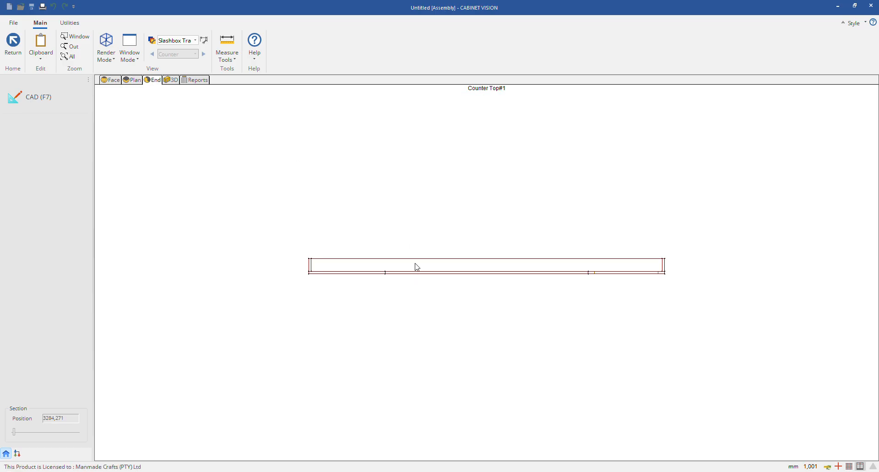
{"action": "left_click", "coordinate": [13, 43]}
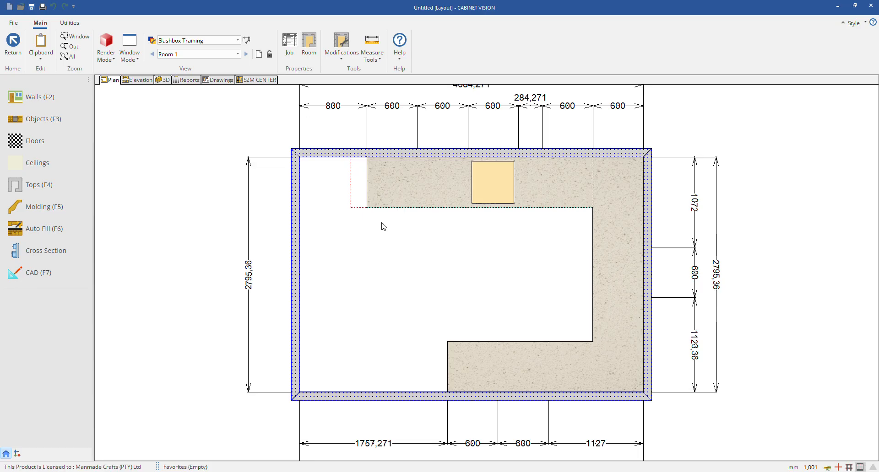
{"action": "left_click", "coordinate": [402, 189]}
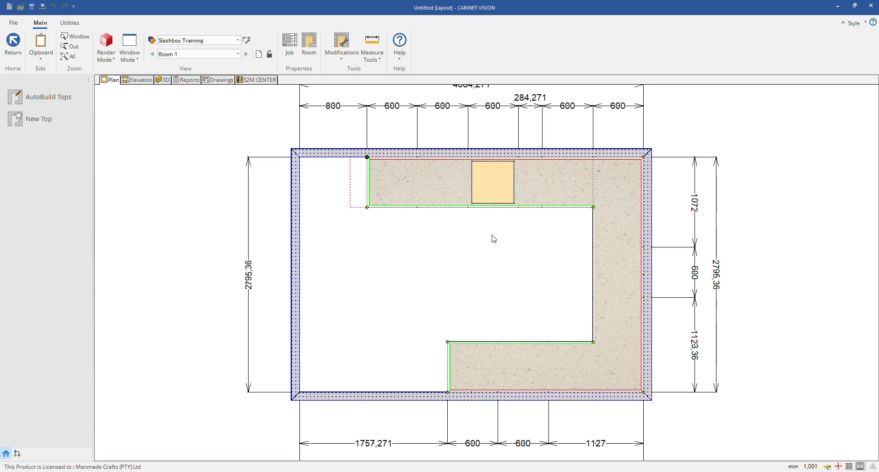
{"action": "left_click", "coordinate": [493, 239]}
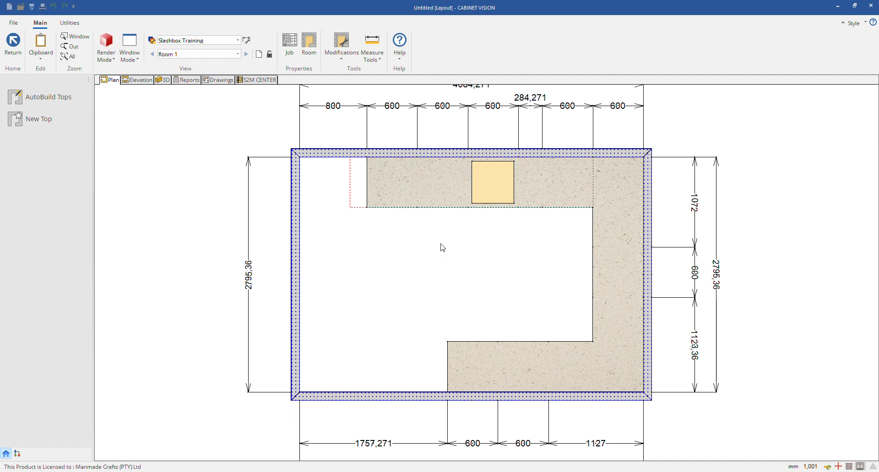
{"action": "left_click", "coordinate": [440, 196]}
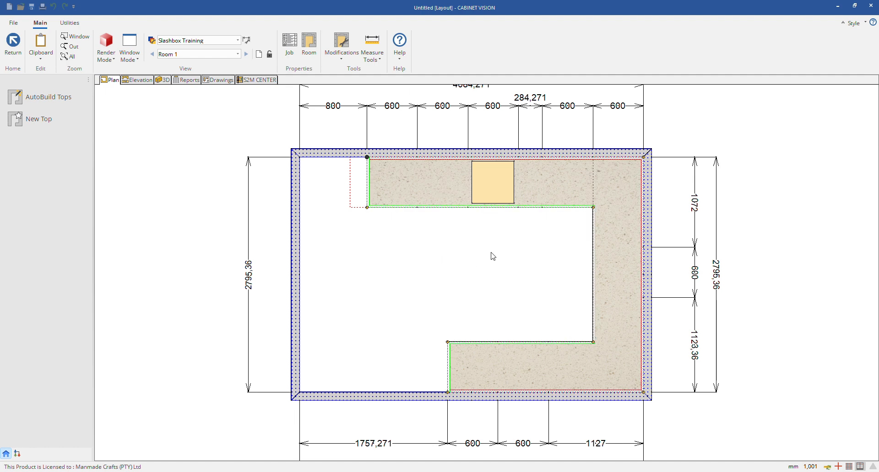
{"action": "right_click", "coordinate": [423, 181]}
{"action": "right_click", "coordinate": [421, 172]}
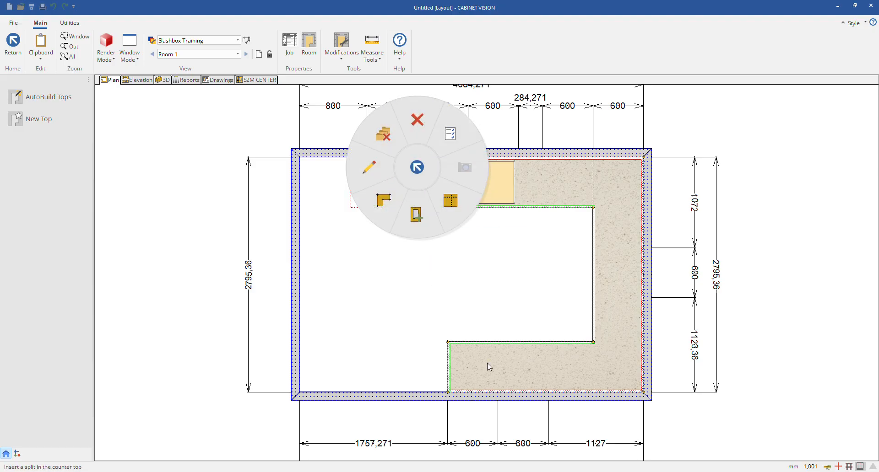
{"action": "left_click", "coordinate": [377, 297]}
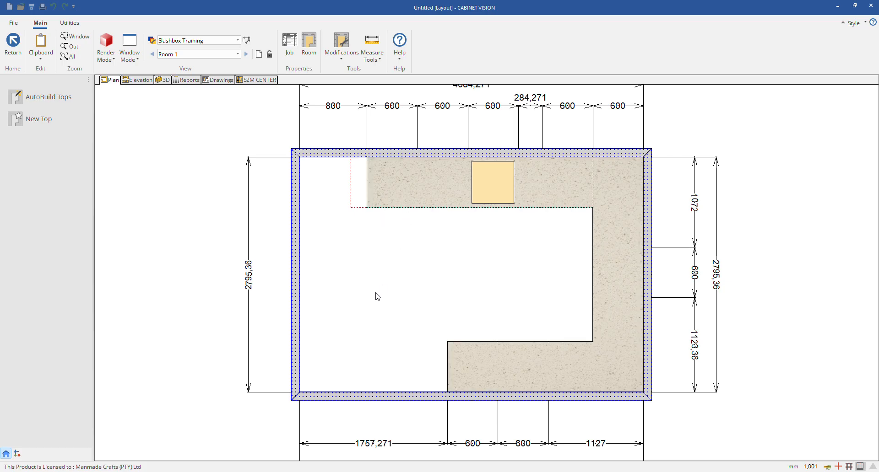
{"action": "left_click", "coordinate": [443, 208]}
{"action": "right_click", "coordinate": [438, 180]}
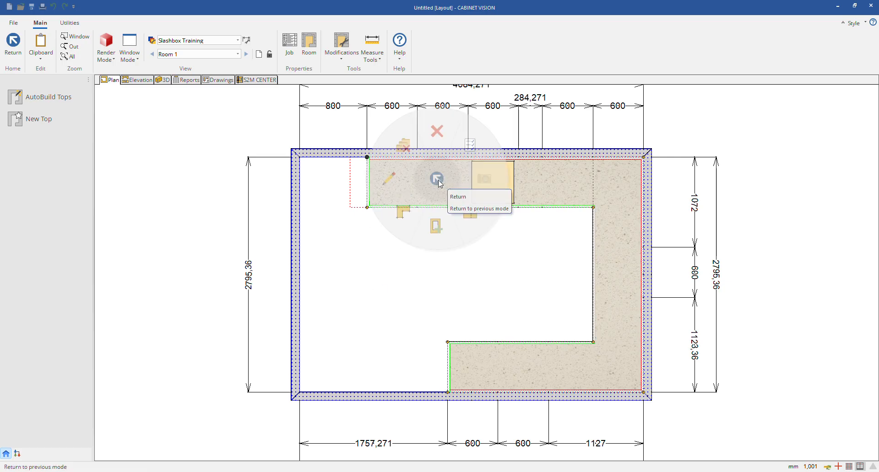
{"action": "left_click", "coordinate": [486, 274]}
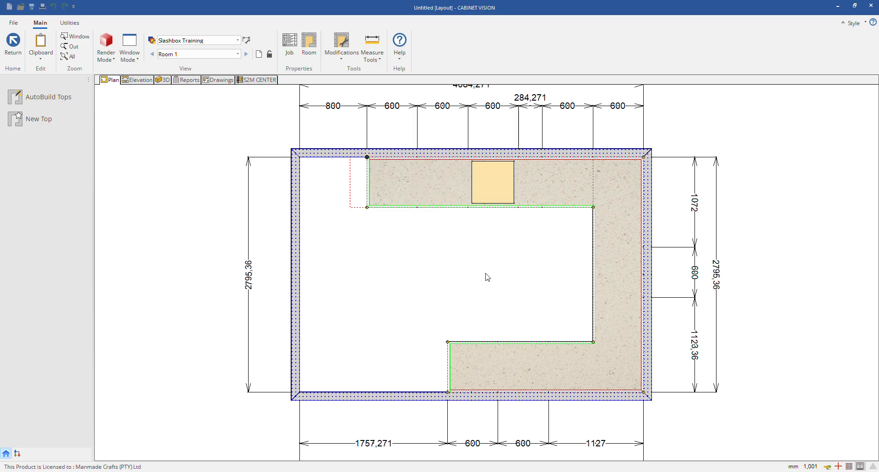
Step: Delete the countertop from the room and leave countertop mode
{"action": "right_click", "coordinate": [397, 181]}
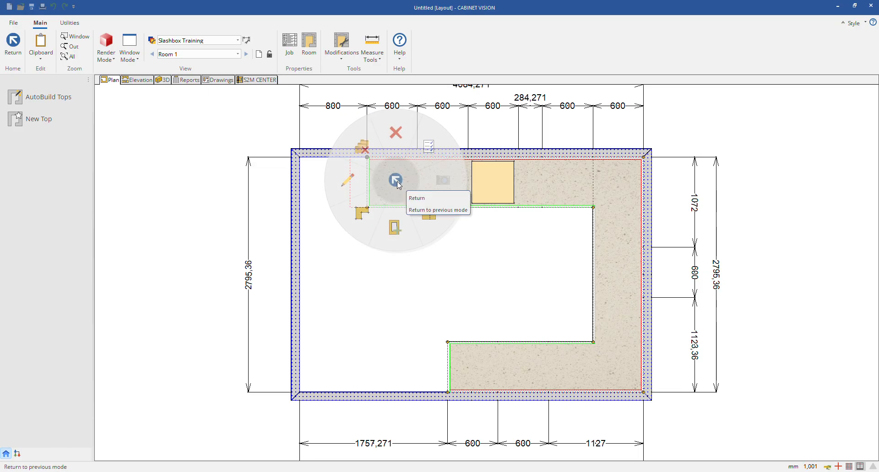
{"action": "left_click", "coordinate": [399, 148]}
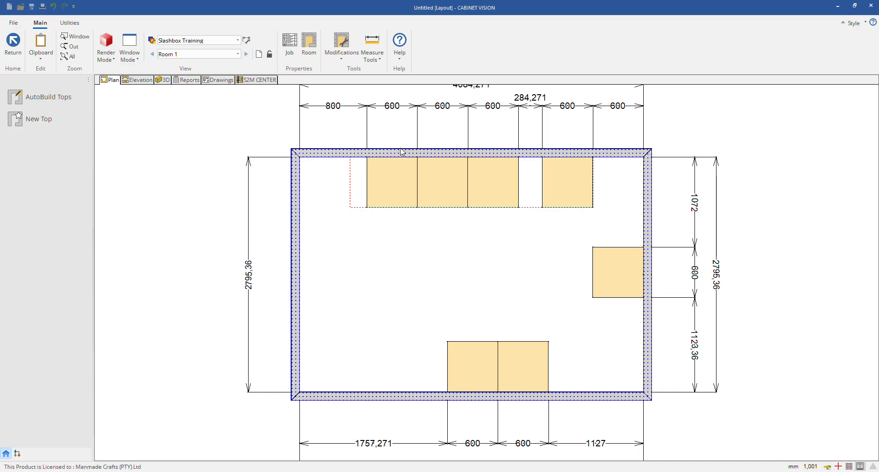
{"action": "right_click", "coordinate": [520, 377]}
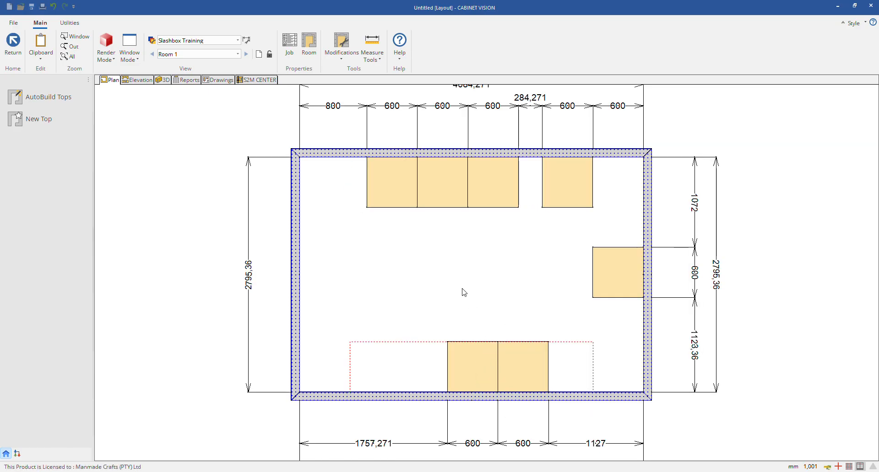
{"action": "left_click", "coordinate": [465, 357]}
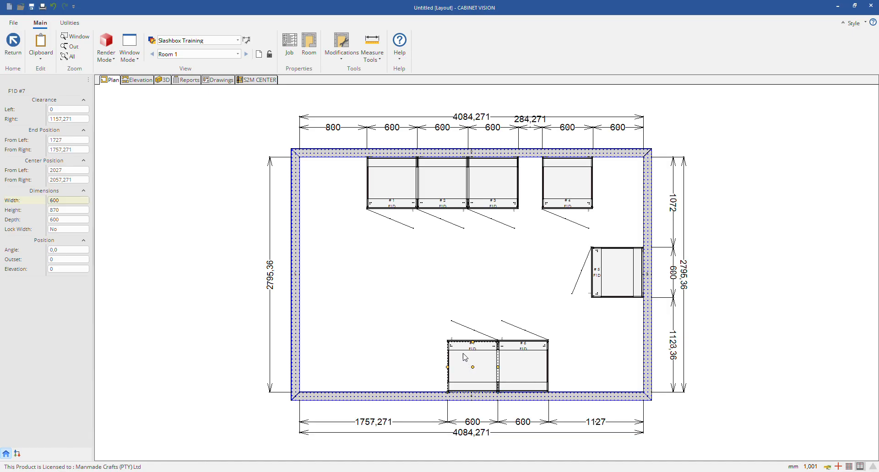
{"action": "key", "text": "Escape"}
Step: Auto-build Ceiling molding for the entire room, check it in 3D, and return to the plan view
{"action": "left_click", "coordinate": [65, 205]}
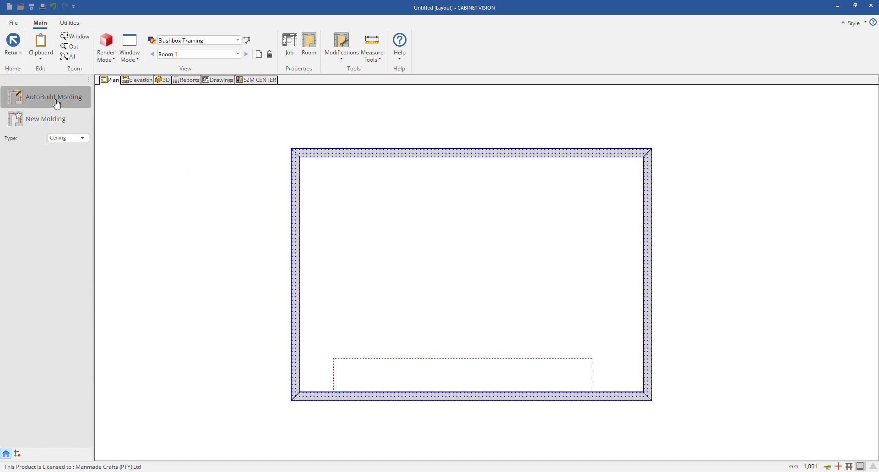
{"action": "left_click", "coordinate": [57, 105]}
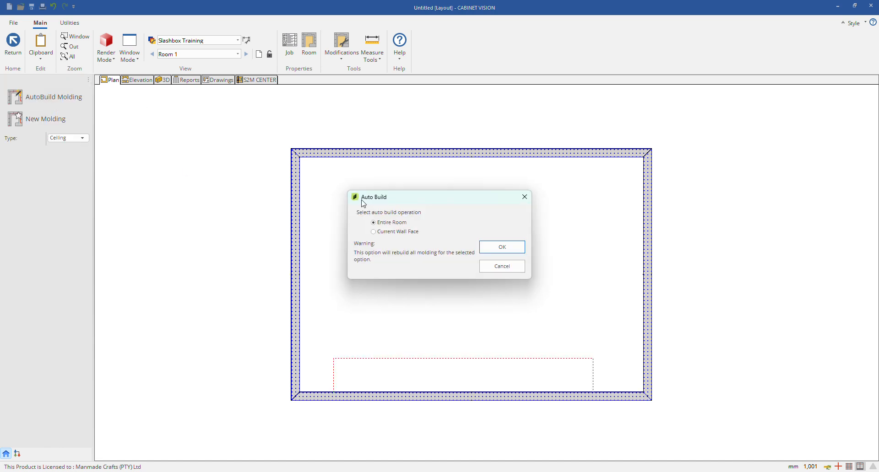
{"action": "left_click", "coordinate": [501, 246]}
{"action": "left_click", "coordinate": [163, 80]}
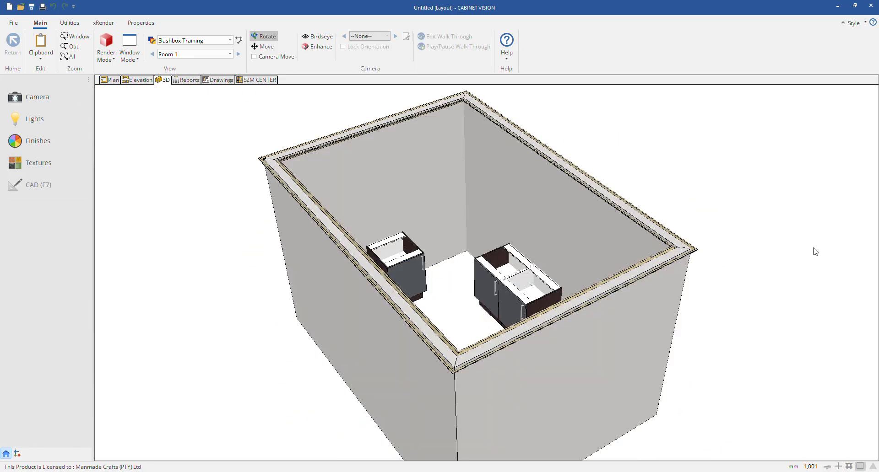
{"action": "left_click", "coordinate": [111, 80]}
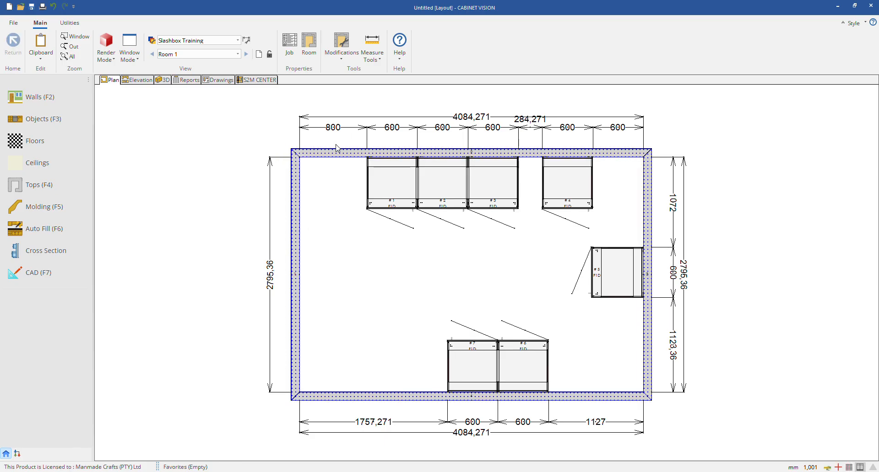
Step: Delete the ceiling molding along the outer face of the upper wall and leave molding mode
{"action": "left_click", "coordinate": [79, 204]}
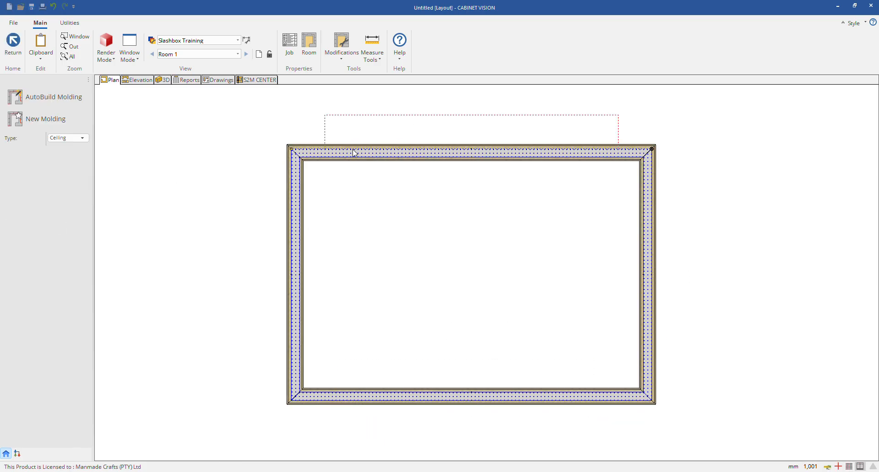
{"action": "right_click", "coordinate": [332, 147]}
{"action": "left_click", "coordinate": [331, 121]}
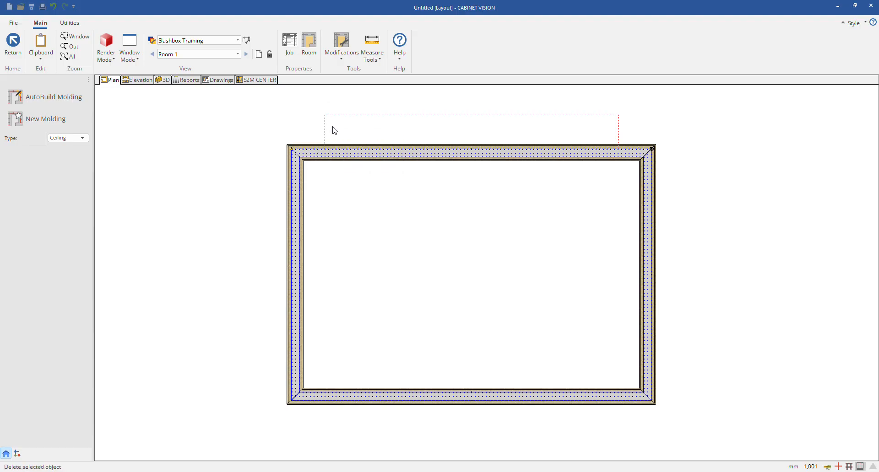
{"action": "right_click", "coordinate": [309, 162]}
{"action": "left_click", "coordinate": [309, 161]}
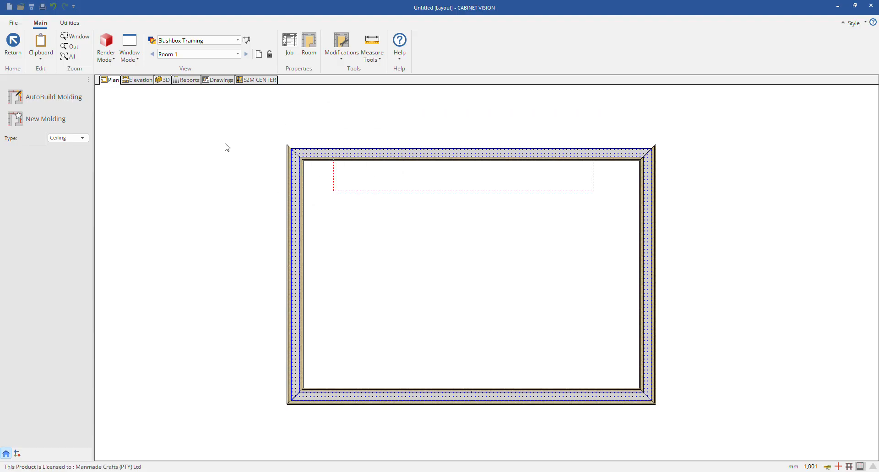
Step: Select all the cabinets in the room and delete them
{"action": "left_click_drag", "start_coordinate": [242, 135], "coordinate": [824, 415]}
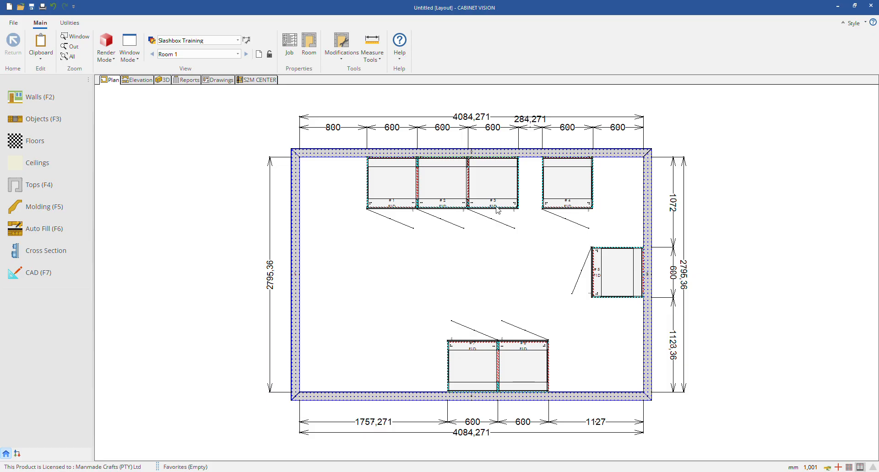
{"action": "right_click", "coordinate": [494, 196]}
{"action": "left_click", "coordinate": [472, 223]}
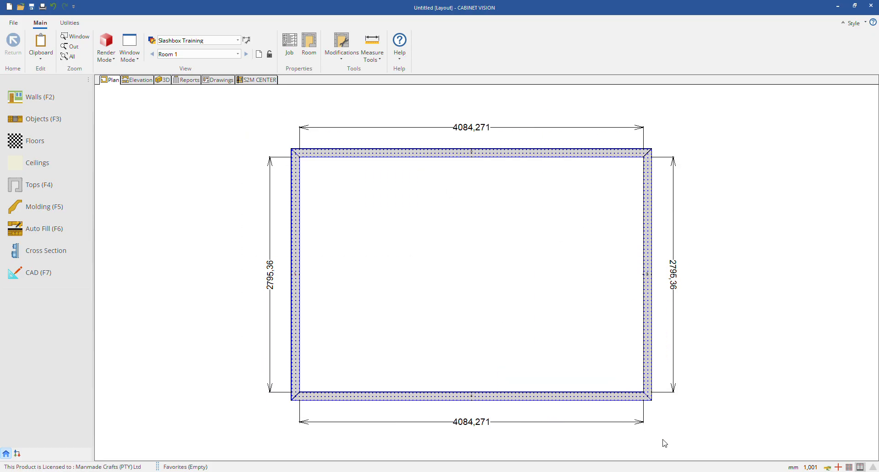
Step: Delete the four walls of the room one by one and check the layout in 3D before returning to the plan
{"action": "right_click", "coordinate": [641, 356]}
{"action": "right_click", "coordinate": [645, 281]}
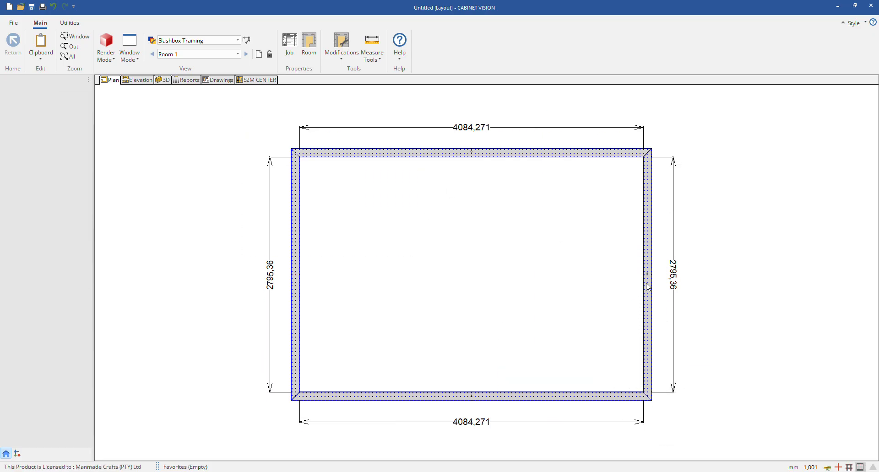
{"action": "left_click", "coordinate": [599, 267]}
{"action": "right_click", "coordinate": [589, 152]}
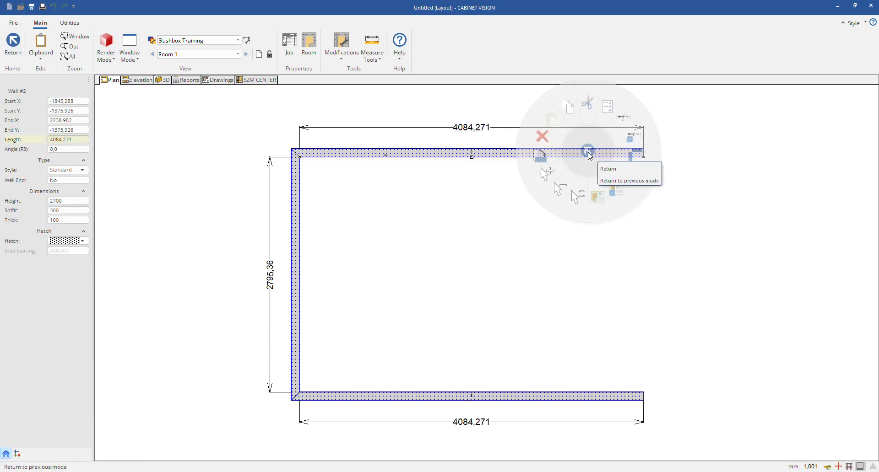
{"action": "left_click", "coordinate": [543, 137]}
{"action": "right_click", "coordinate": [295, 216]}
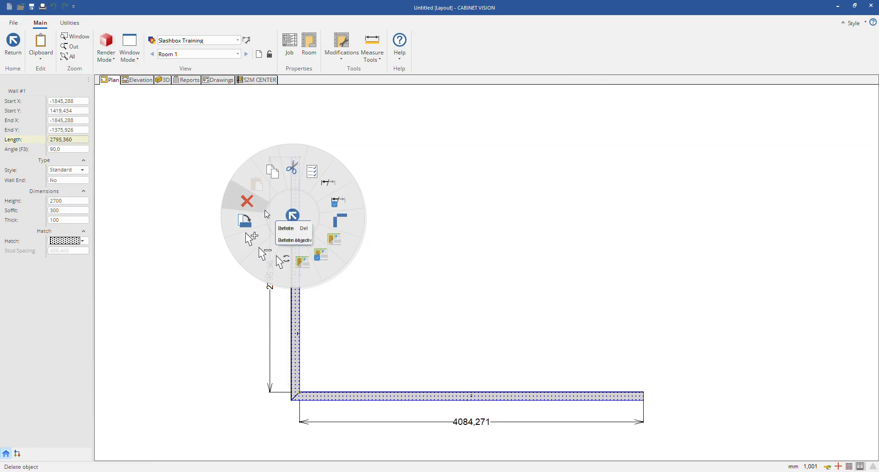
{"action": "left_click", "coordinate": [248, 202]}
{"action": "right_click", "coordinate": [410, 400]}
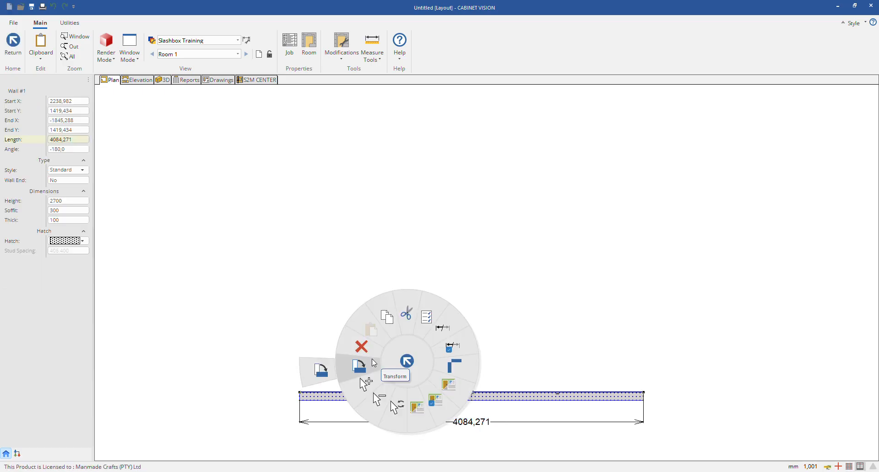
{"action": "left_click", "coordinate": [371, 360]}
{"action": "left_click", "coordinate": [164, 80]}
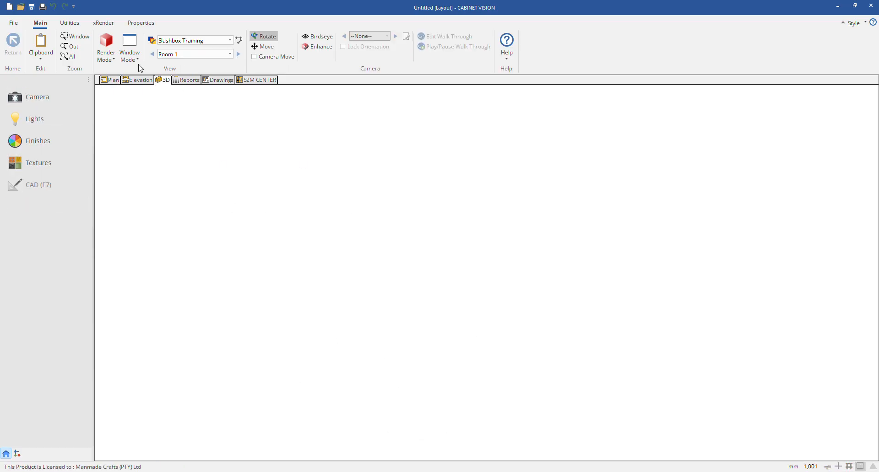
{"action": "left_click", "coordinate": [110, 81]}
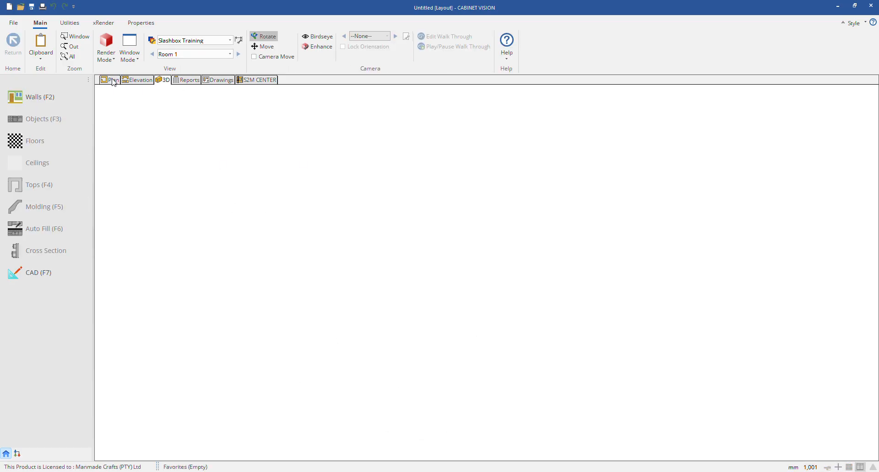
Step: Draw a rectangular room of walls about 3568 mm wide and 2371 mm deep with Line Box
{"action": "left_click", "coordinate": [66, 100]}
{"action": "left_click", "coordinate": [312, 56]}
{"action": "left_click", "coordinate": [275, 174]}
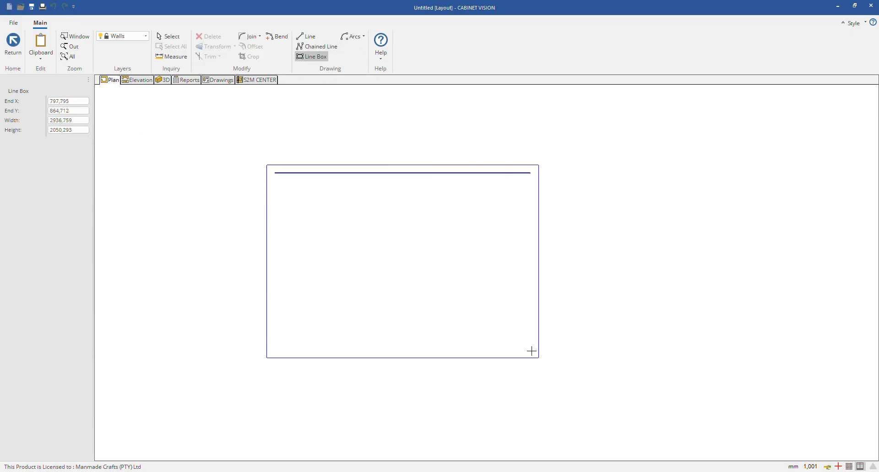
{"action": "left_click", "coordinate": [575, 373]}
{"action": "key", "text": "Escape"}
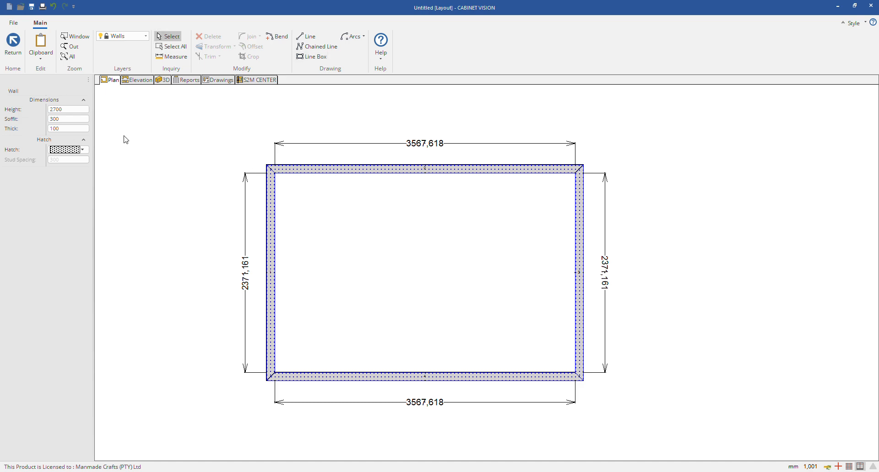
Step: Leave wall drawing and switch to molding mode with Ceiling as the molding type
{"action": "key", "text": "Escape"}
{"action": "left_click", "coordinate": [57, 204]}
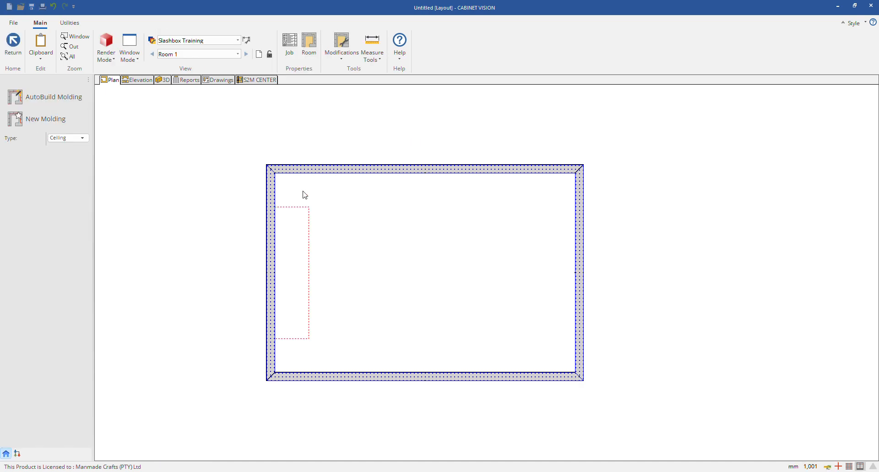
{"action": "left_click", "coordinate": [51, 120]}
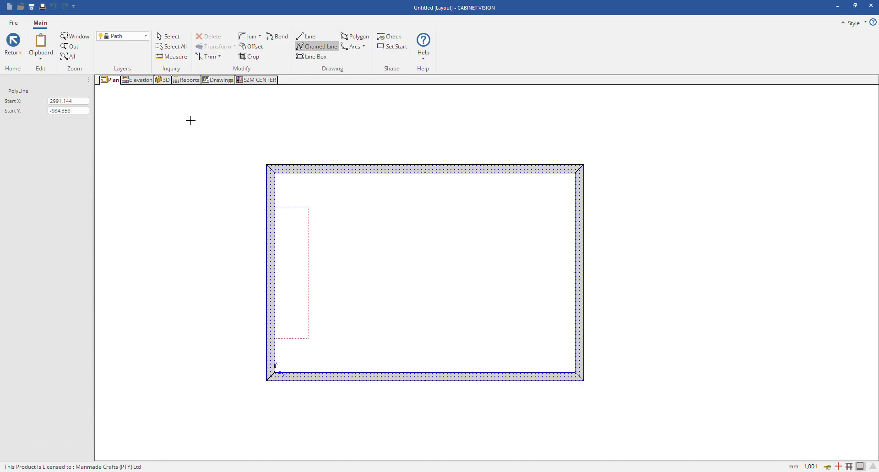
{"action": "left_click", "coordinate": [2, 46]}
{"action": "left_click", "coordinate": [66, 142]}
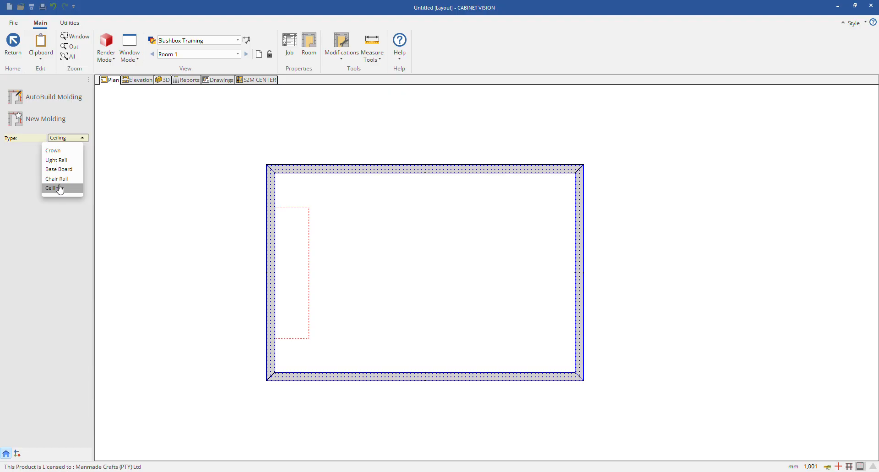
{"action": "left_click", "coordinate": [59, 189]}
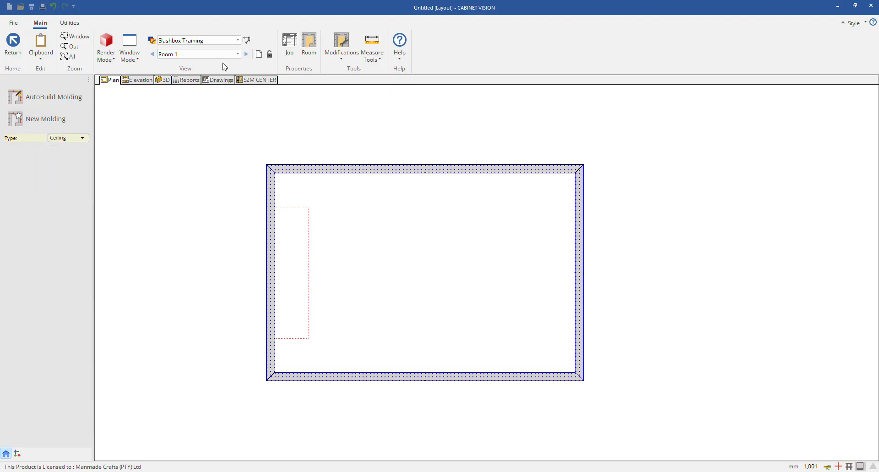
Step: In the job properties, set the ceiling molding profile to Coving C 155mm x 105mm
{"action": "left_click", "coordinate": [294, 51]}
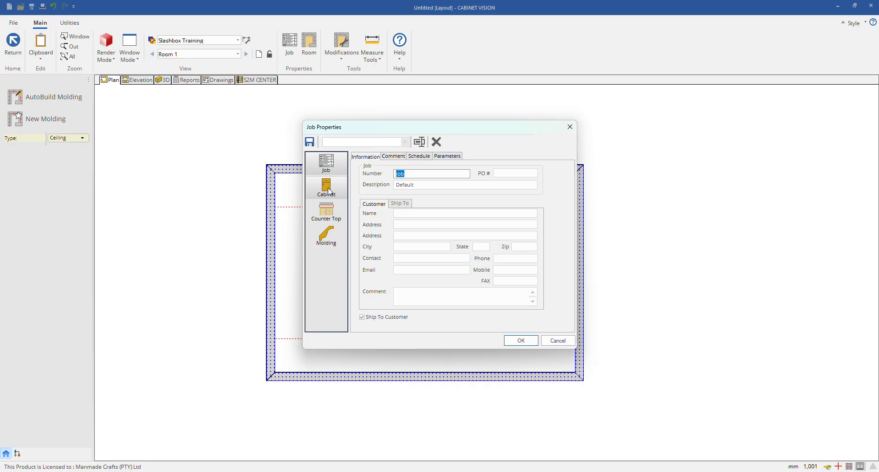
{"action": "left_click", "coordinate": [330, 192]}
{"action": "left_click", "coordinate": [326, 236]}
{"action": "left_click", "coordinate": [382, 214]}
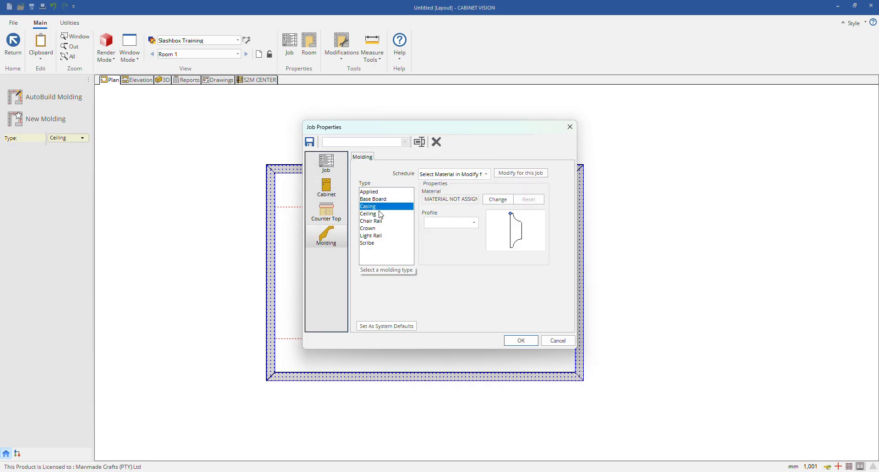
{"action": "left_click", "coordinate": [453, 227]}
{"action": "left_click", "coordinate": [453, 254]}
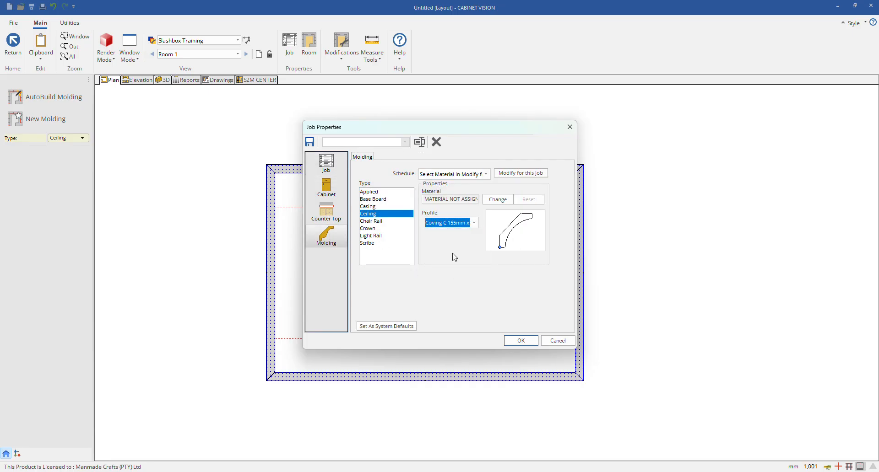
{"action": "left_click", "coordinate": [521, 341]}
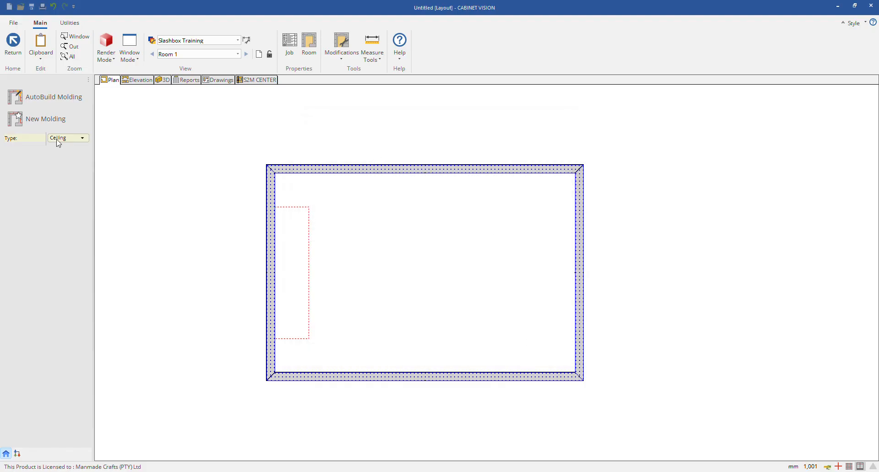
Step: Draw and save a ceiling molding path about 3568 mm along the upper wall's inner face and about 4284 mm diagonally to the lower-left inner corner
{"action": "left_click", "coordinate": [47, 120]}
{"action": "left_click", "coordinate": [278, 172]}
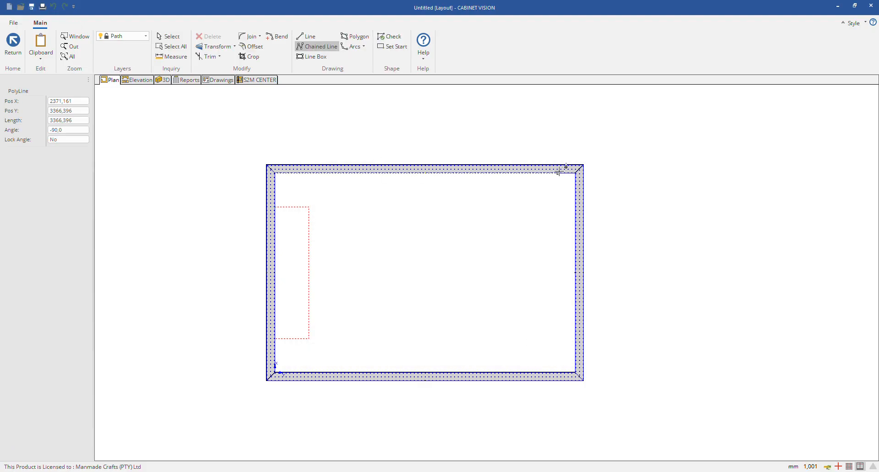
{"action": "left_click", "coordinate": [559, 188]}
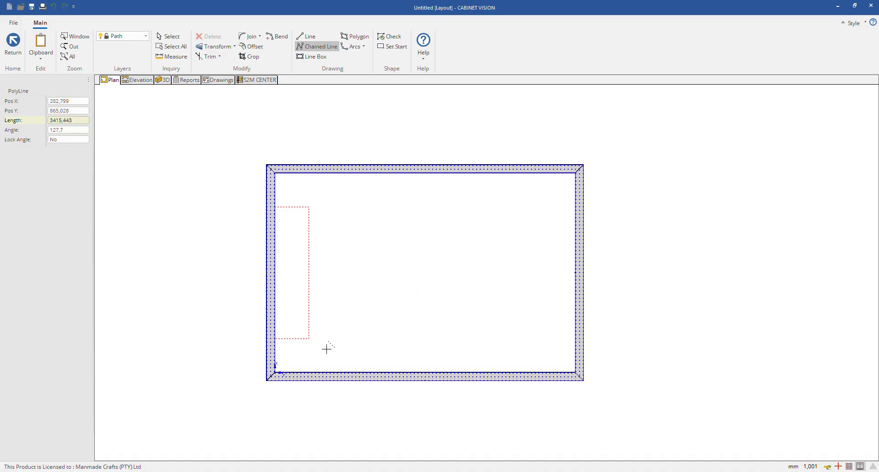
{"action": "left_click", "coordinate": [276, 369]}
{"action": "right_click", "coordinate": [427, 276]}
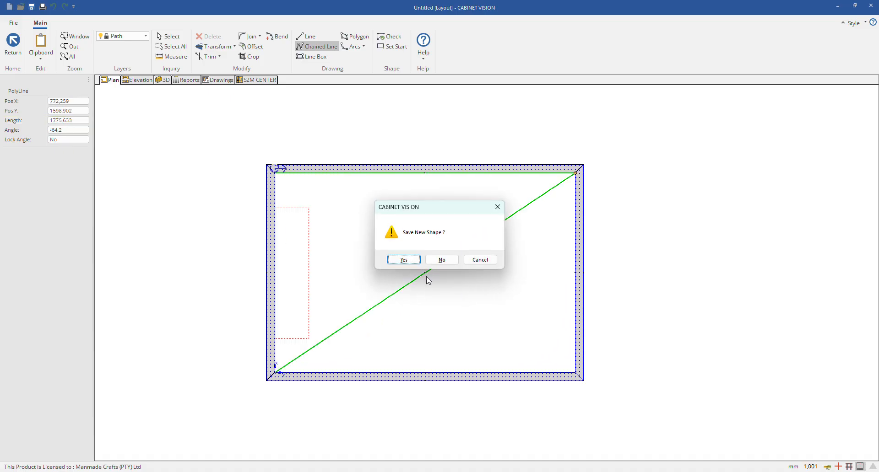
{"action": "left_click", "coordinate": [402, 259]}
Step: Check the ceiling molding in the room from above in 3D and return to molding mode in the plan
{"action": "left_click", "coordinate": [162, 80]}
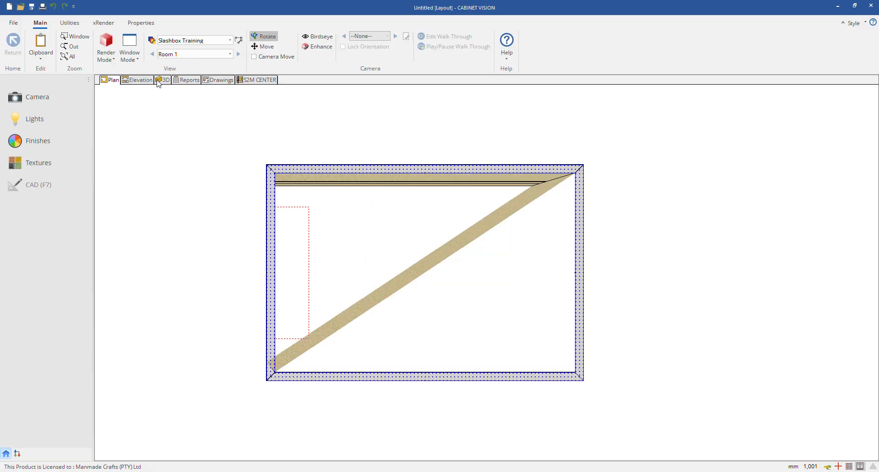
{"action": "left_click_drag", "start_coordinate": [424, 246], "coordinate": [616, 247]}
{"action": "mouse_move", "coordinate": [589, 278]}
{"action": "left_mouse_down"}
{"action": "mouse_move", "coordinate": [585, 183]}
{"action": "mouse_move", "coordinate": [572, 273]}
{"action": "left_mouse_up"}
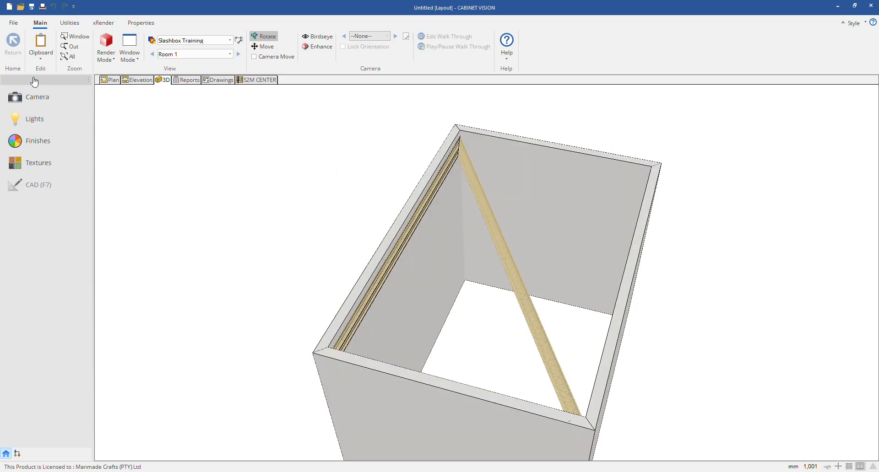
{"action": "left_click", "coordinate": [112, 81]}
{"action": "left_click", "coordinate": [50, 207]}
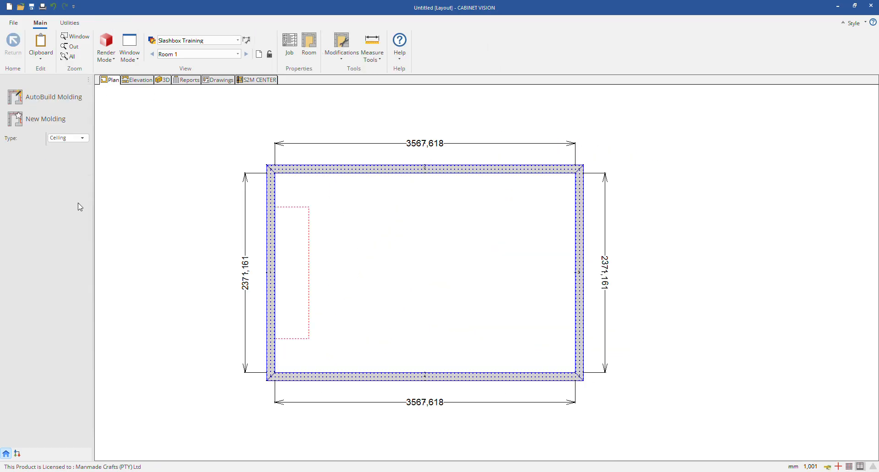
Step: Review the ceiling molding's properties, including material, profile, description, elevation, comment and overrides, and accept them
{"action": "right_click", "coordinate": [475, 176]}
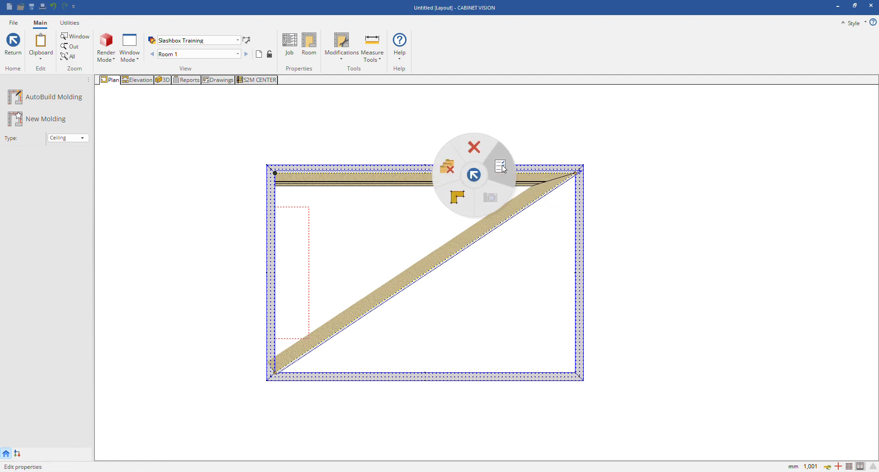
{"action": "left_click", "coordinate": [501, 174]}
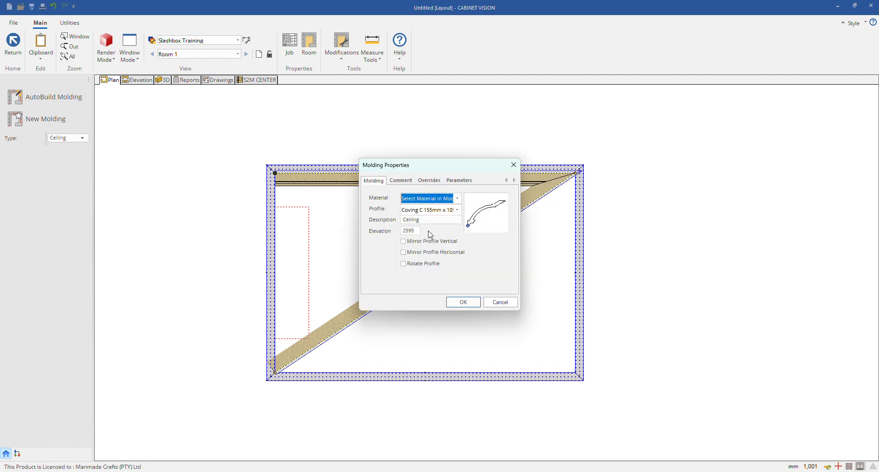
{"action": "left_click", "coordinate": [433, 210]}
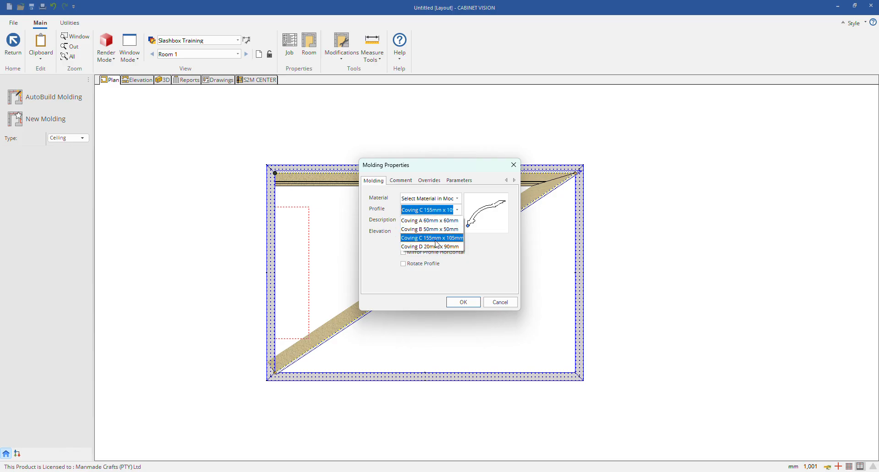
{"action": "left_click", "coordinate": [431, 199]}
{"action": "left_click", "coordinate": [452, 197]}
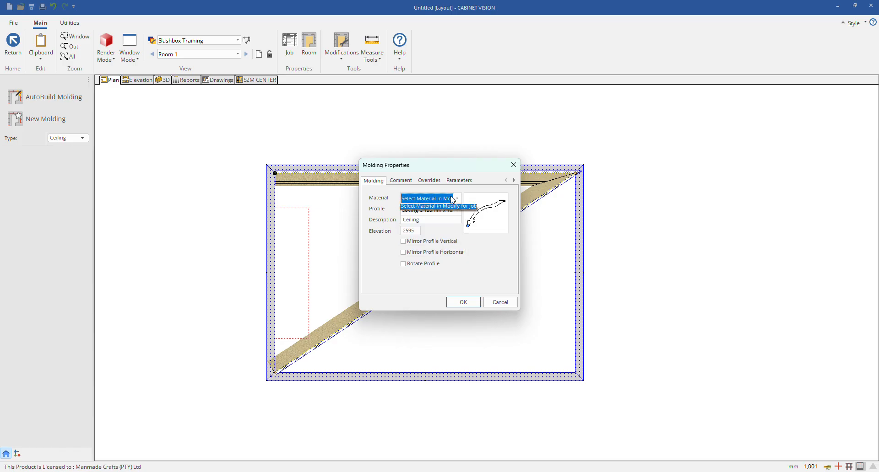
{"action": "left_click", "coordinate": [442, 235]}
{"action": "left_click", "coordinate": [445, 220]}
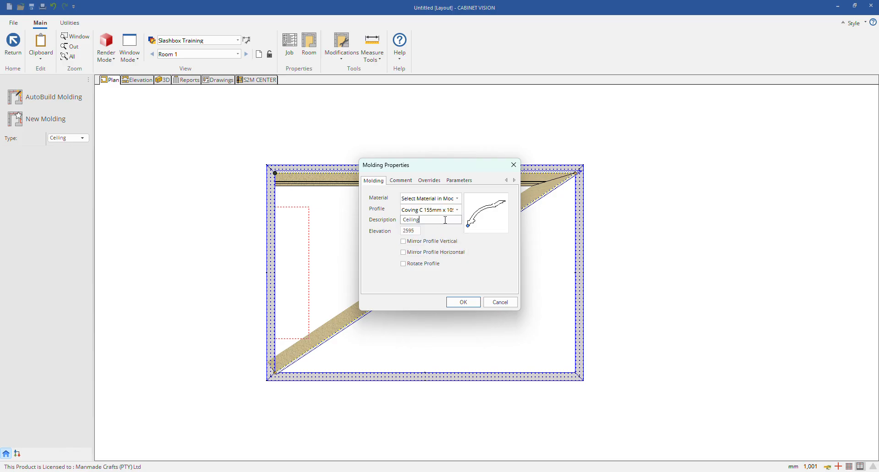
{"action": "left_click", "coordinate": [420, 231]}
{"action": "left_click", "coordinate": [402, 182]}
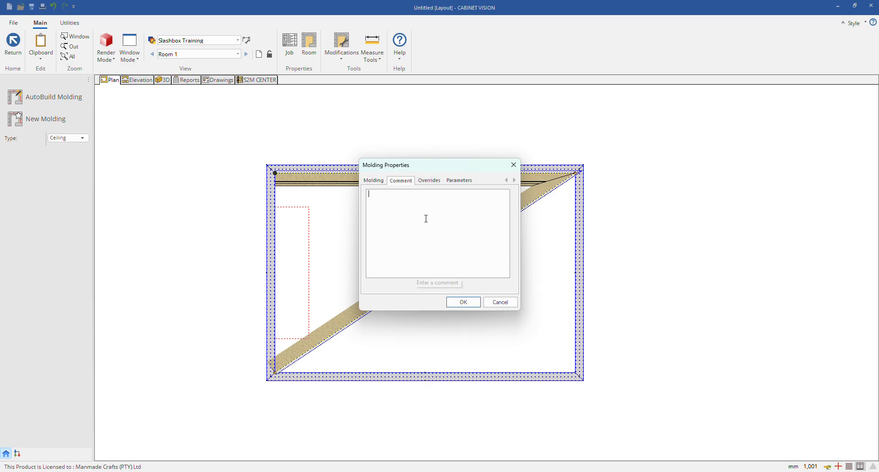
{"action": "left_click", "coordinate": [431, 182]}
{"action": "left_click", "coordinate": [373, 181]}
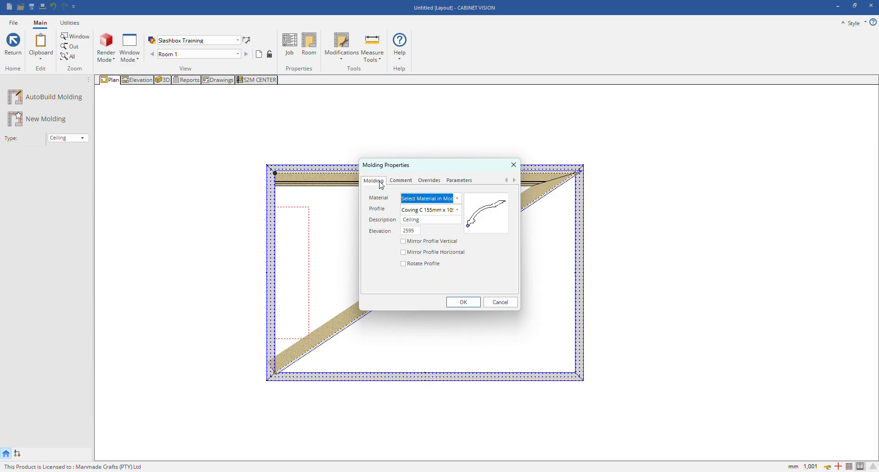
{"action": "left_click", "coordinate": [462, 302]}
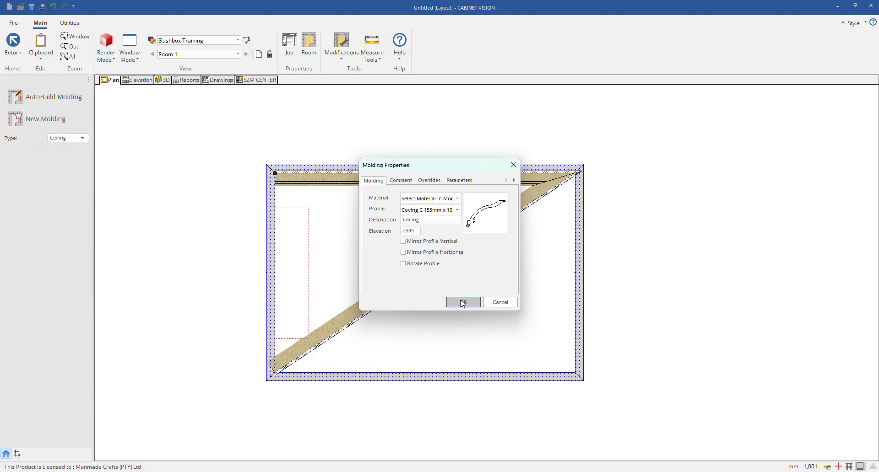
Step: Open the ceiling molding's path for shape editing and examine its line along the upper wall
{"action": "right_click", "coordinate": [332, 180]}
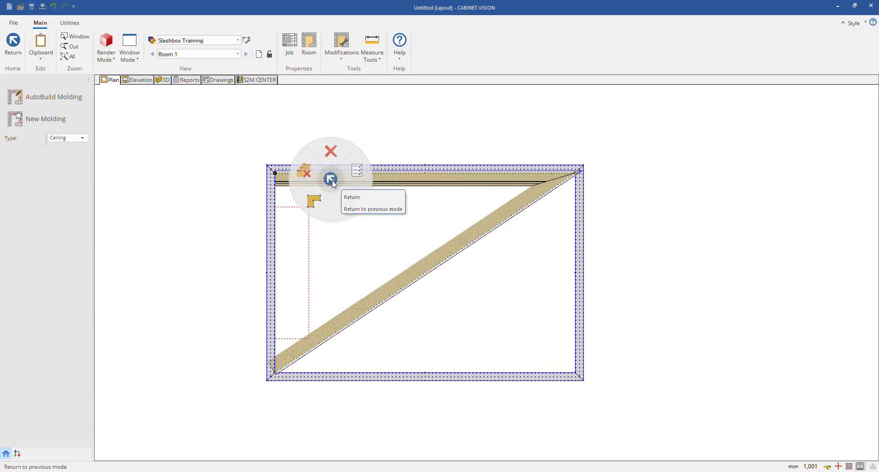
{"action": "left_click", "coordinate": [315, 198]}
{"action": "left_click", "coordinate": [339, 181]}
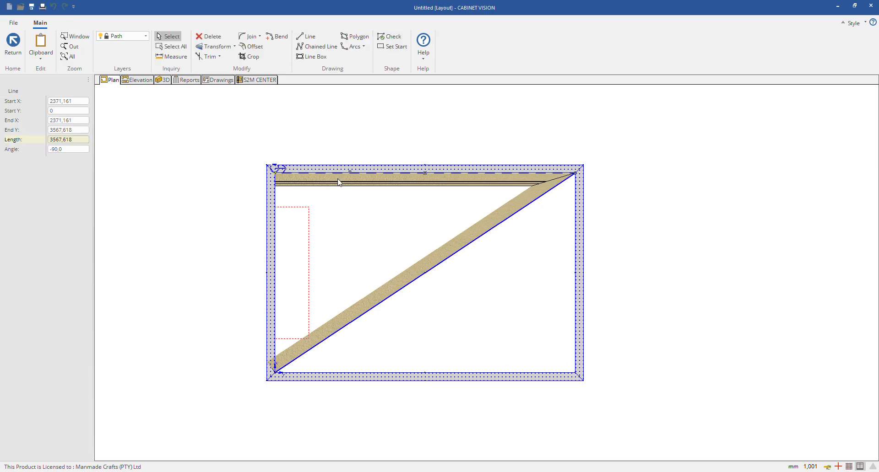
{"action": "scroll", "coordinate": [410, 176], "scroll_direction": "up", "scroll_amount": 3}
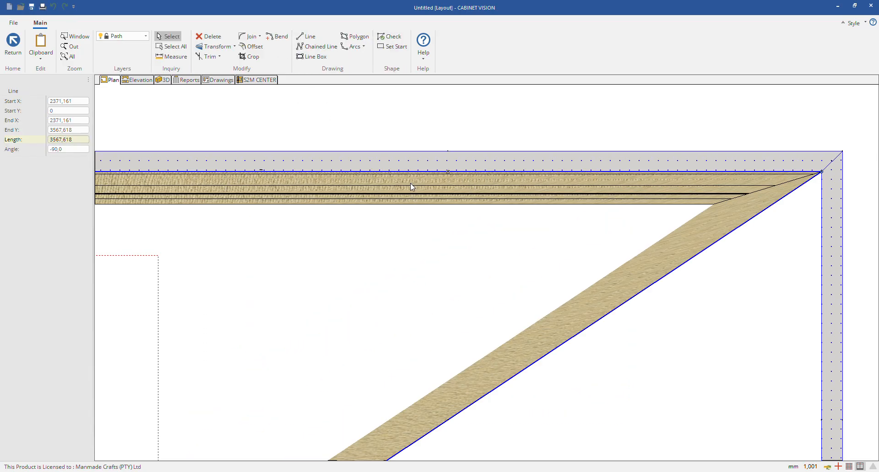
{"action": "scroll", "coordinate": [645, 187], "scroll_direction": "down", "scroll_amount": 2}
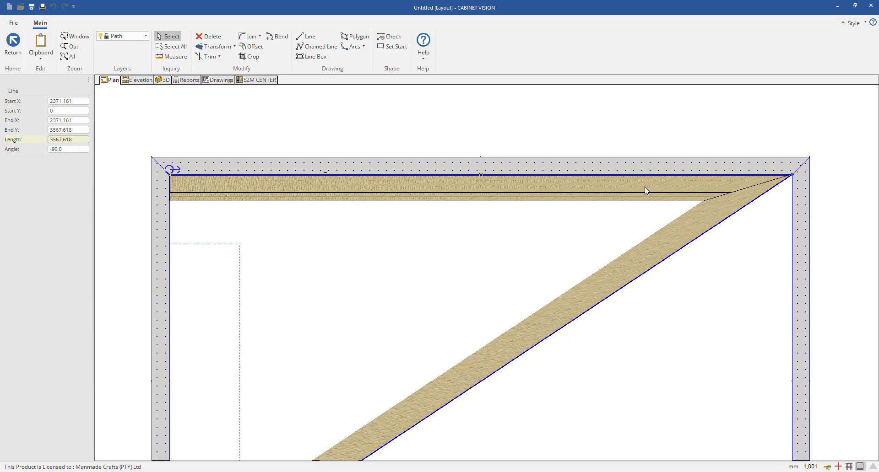
{"action": "scroll", "coordinate": [562, 216], "scroll_direction": "down", "scroll_amount": 2}
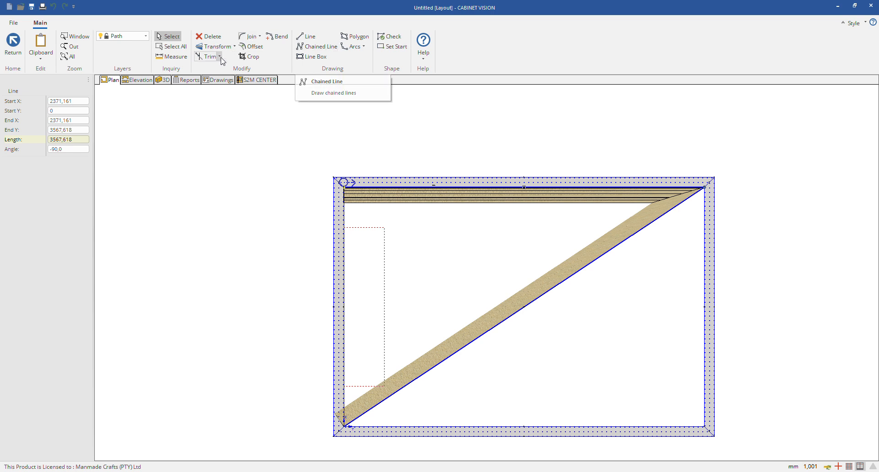
Step: Try deleting the upper-wall line from the molding path, select the diagonal line, and leave shape editing without saving
{"action": "right_click", "coordinate": [476, 198]}
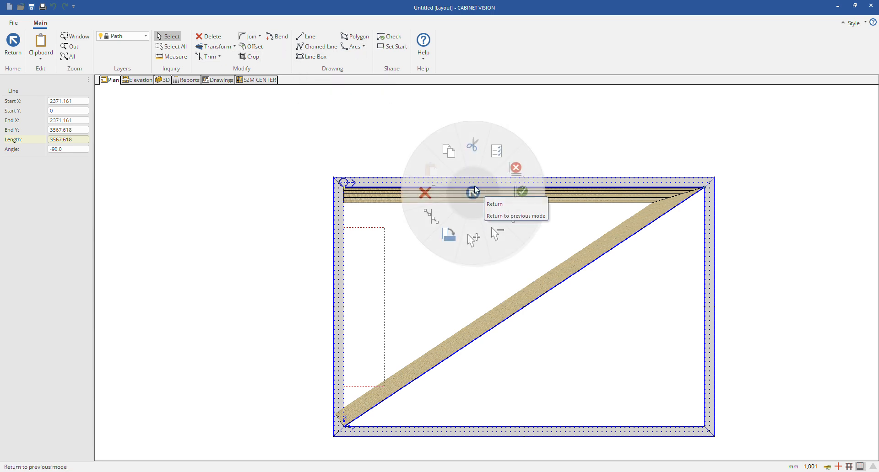
{"action": "left_click", "coordinate": [474, 186]}
{"action": "left_click", "coordinate": [635, 224]}
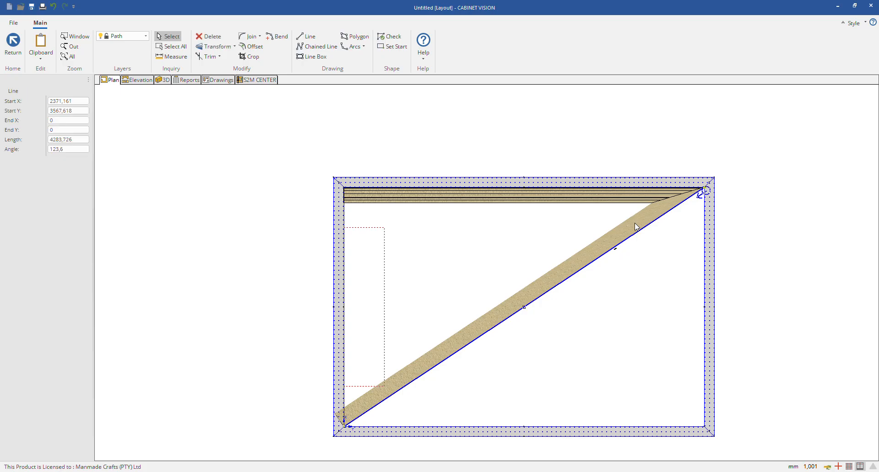
{"action": "right_click", "coordinate": [635, 224]}
{"action": "key", "text": "Escape"}
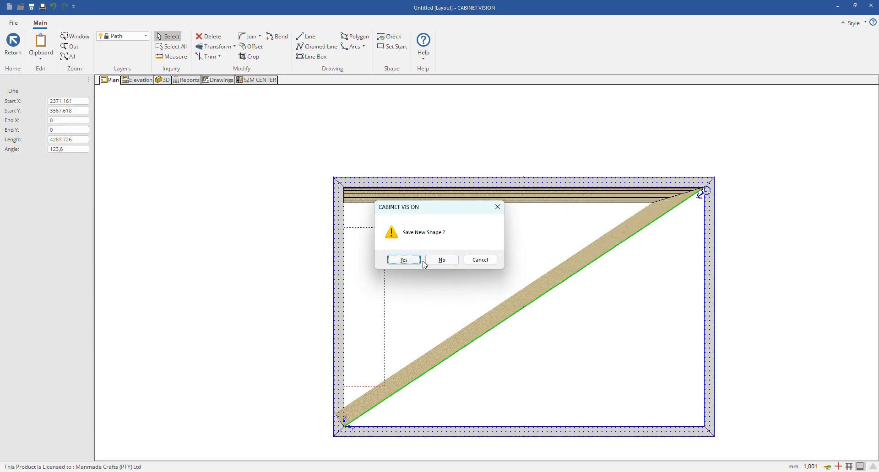
{"action": "left_click", "coordinate": [439, 261]}
Step: Delete the ceiling molding that runs along the upper wall and diagonally across the room
{"action": "right_click", "coordinate": [455, 194]}
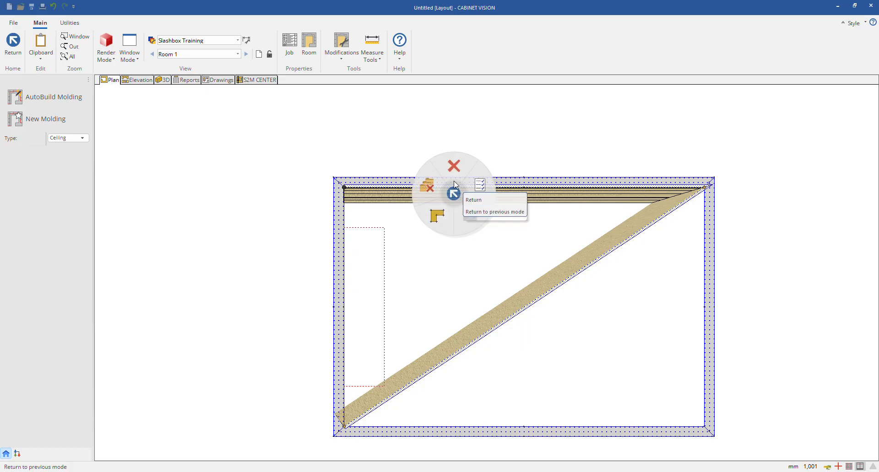
{"action": "left_click", "coordinate": [454, 187]}
Step: Draw a new crown molding path along the upper wall with a short diagonal segment back into the room, and save the shape
{"action": "left_click", "coordinate": [76, 140]}
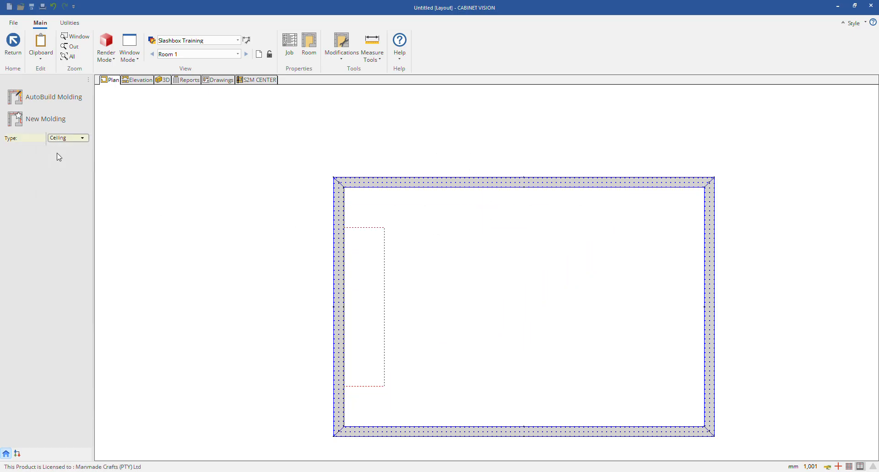
{"action": "left_click", "coordinate": [55, 139]}
{"action": "left_click", "coordinate": [59, 153]}
{"action": "left_click", "coordinate": [55, 119]}
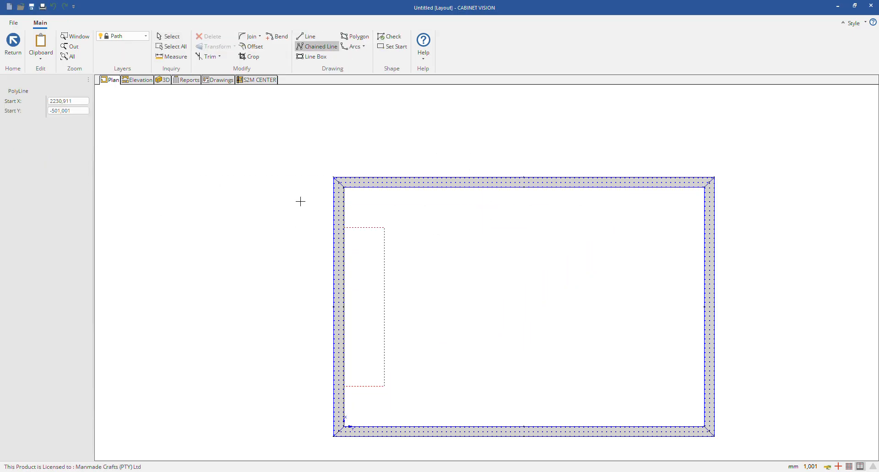
{"action": "left_click", "coordinate": [348, 190]}
{"action": "left_click", "coordinate": [705, 188]}
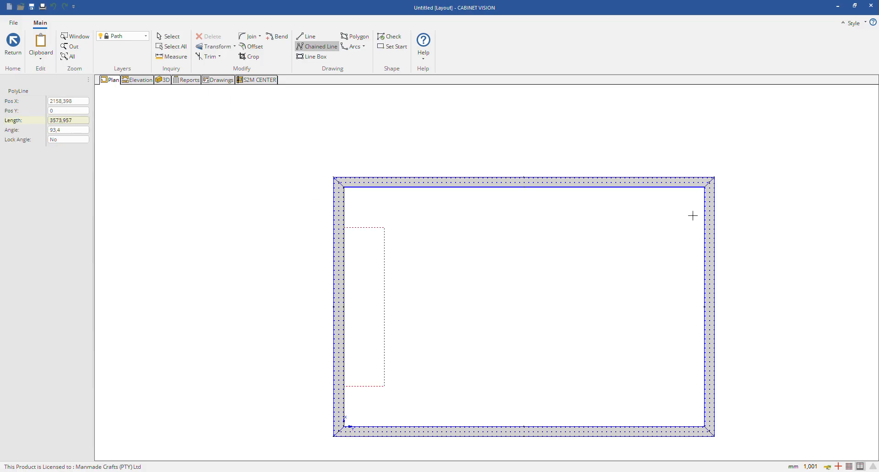
{"action": "right_click", "coordinate": [677, 234]}
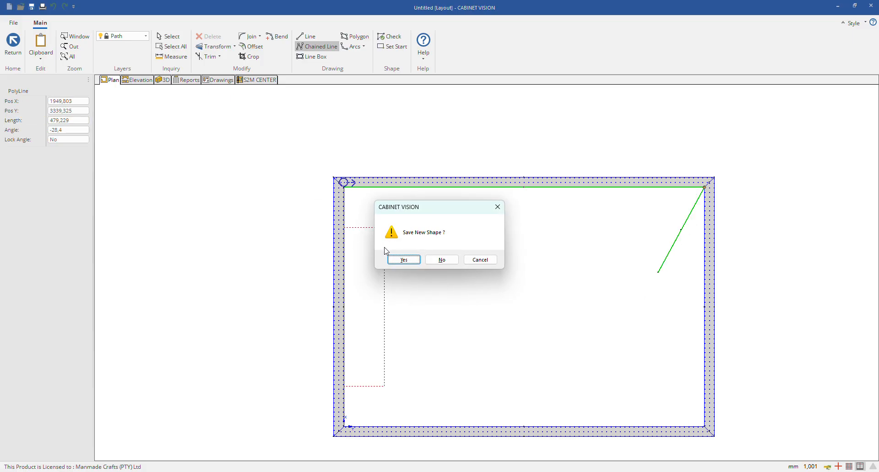
{"action": "left_click", "coordinate": [403, 260]}
Step: Examine the new crown molding in 3D from several angles, checking the wall run and the angled segment at the corner
{"action": "left_click", "coordinate": [165, 81]}
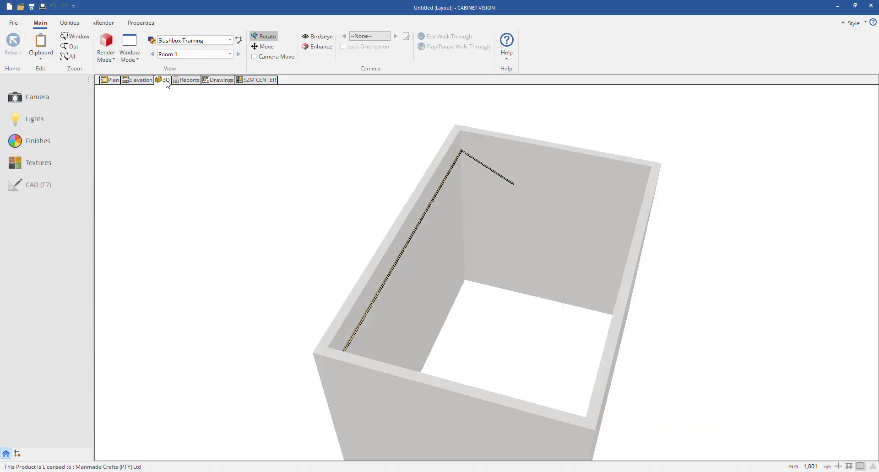
{"action": "left_click_drag", "start_coordinate": [550, 282], "coordinate": [495, 222]}
{"action": "scroll", "coordinate": [496, 221], "scroll_direction": "up", "scroll_amount": 4}
{"action": "scroll", "coordinate": [509, 167], "scroll_direction": "up", "scroll_amount": 4}
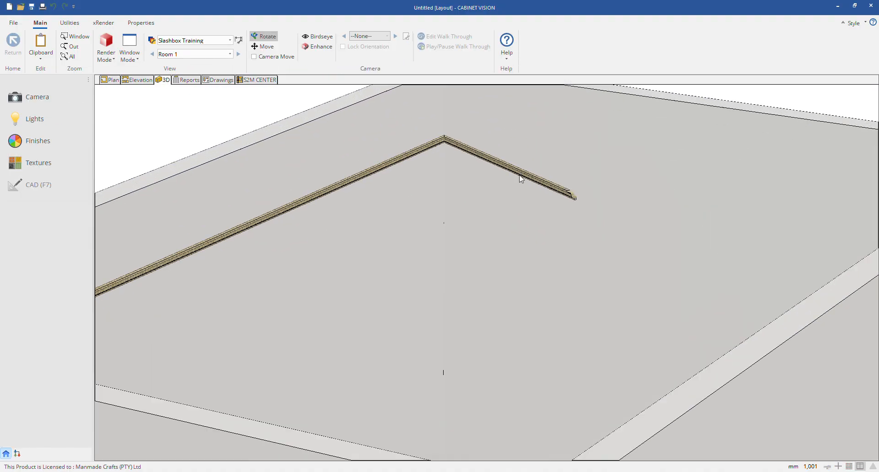
{"action": "scroll", "coordinate": [526, 188], "scroll_direction": "down", "scroll_amount": 3}
{"action": "left_click_drag", "start_coordinate": [535, 185], "coordinate": [254, 157]}
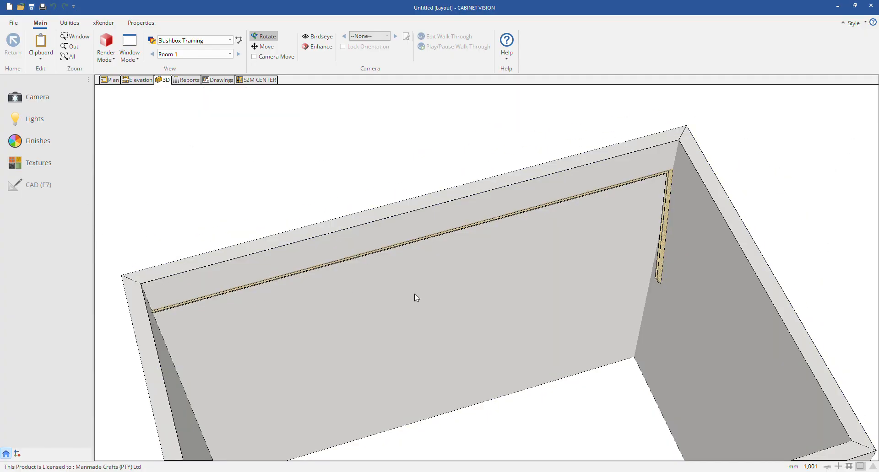
{"action": "left_click", "coordinate": [661, 255]}
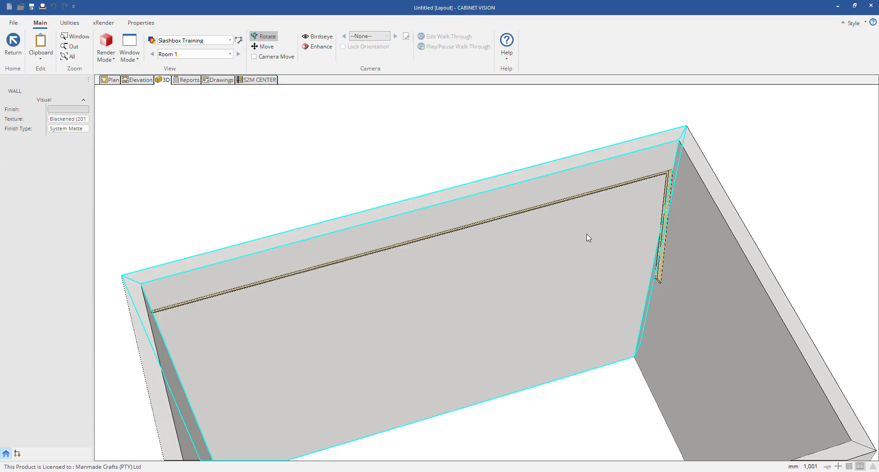
{"action": "scroll", "coordinate": [775, 225], "scroll_direction": "up", "scroll_amount": 3}
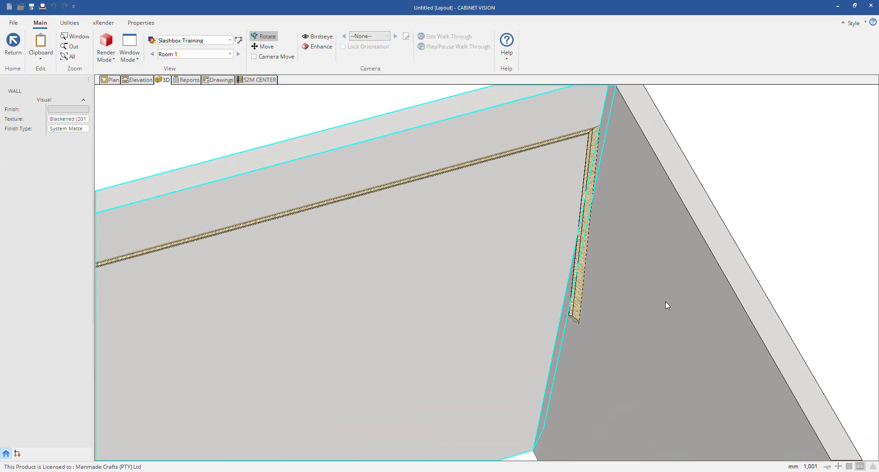
{"action": "key", "text": "Escape"}
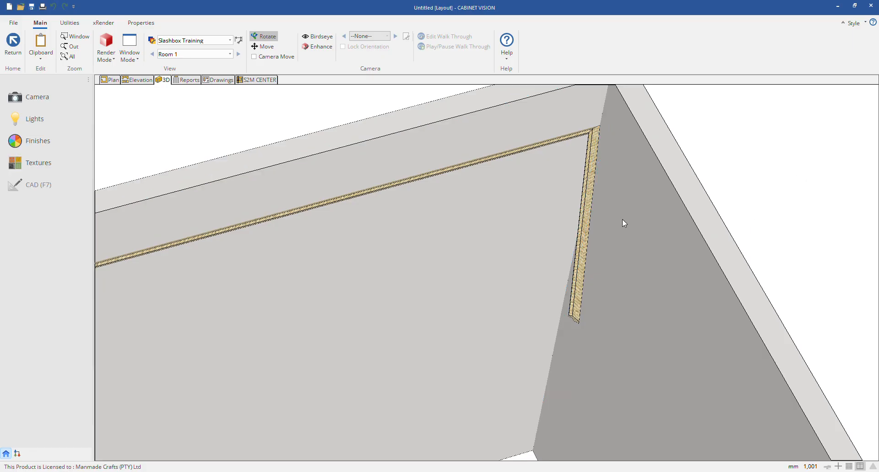
{"action": "left_click", "coordinate": [586, 181]}
{"action": "left_click", "coordinate": [785, 135]}
{"action": "scroll", "coordinate": [608, 250], "scroll_direction": "down", "scroll_amount": 1}
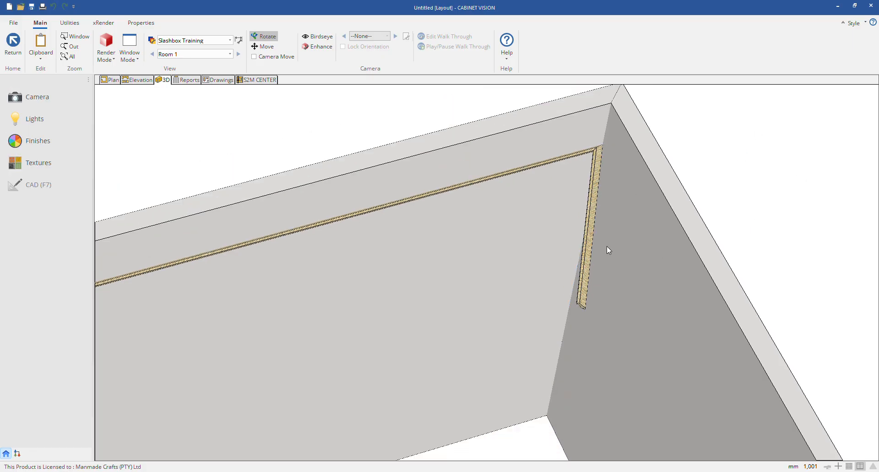
{"action": "left_click_drag", "start_coordinate": [608, 250], "coordinate": [476, 183]}
{"action": "left_click", "coordinate": [479, 181]}
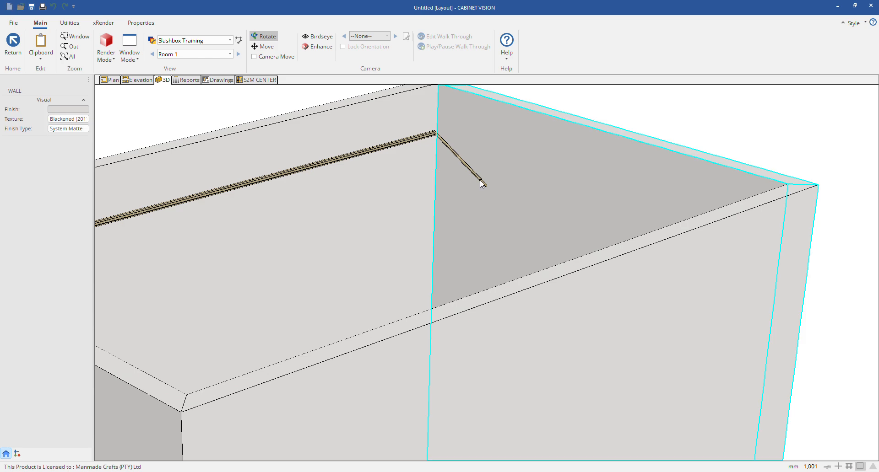
Step: Delete the crown molding with the diagonal segment from the floor plan
{"action": "left_click", "coordinate": [105, 80]}
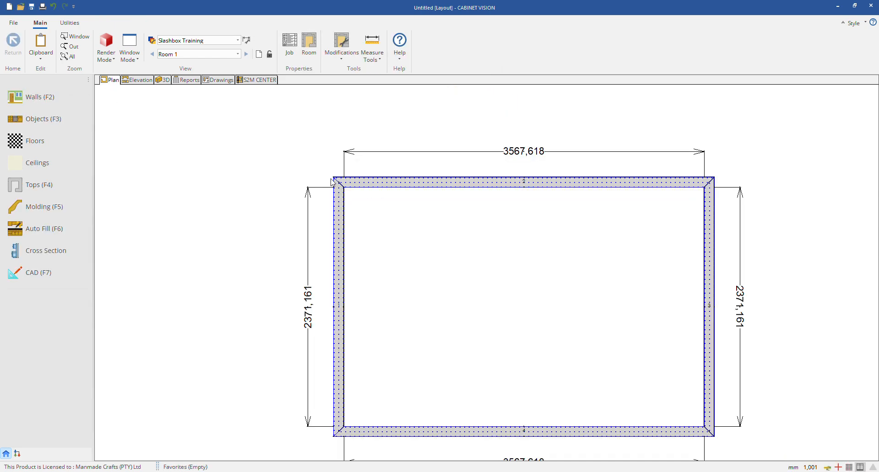
{"action": "left_click", "coordinate": [433, 184]}
{"action": "left_click", "coordinate": [257, 134]}
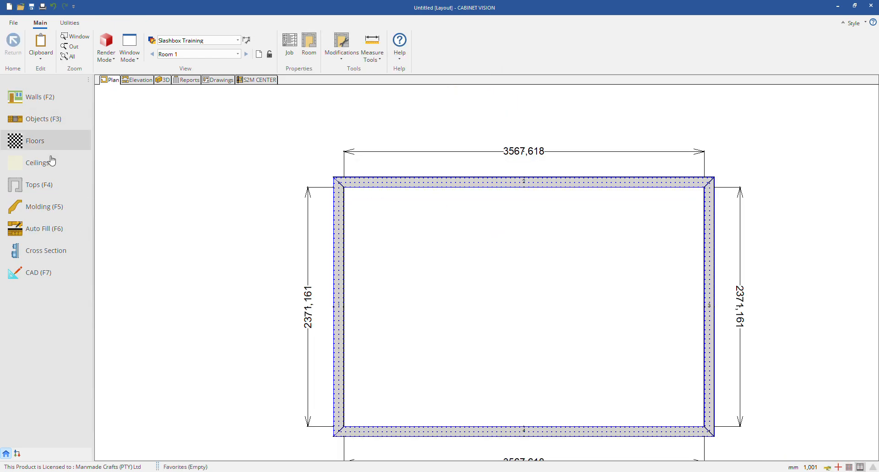
{"action": "left_click", "coordinate": [39, 209]}
{"action": "right_click", "coordinate": [604, 195]}
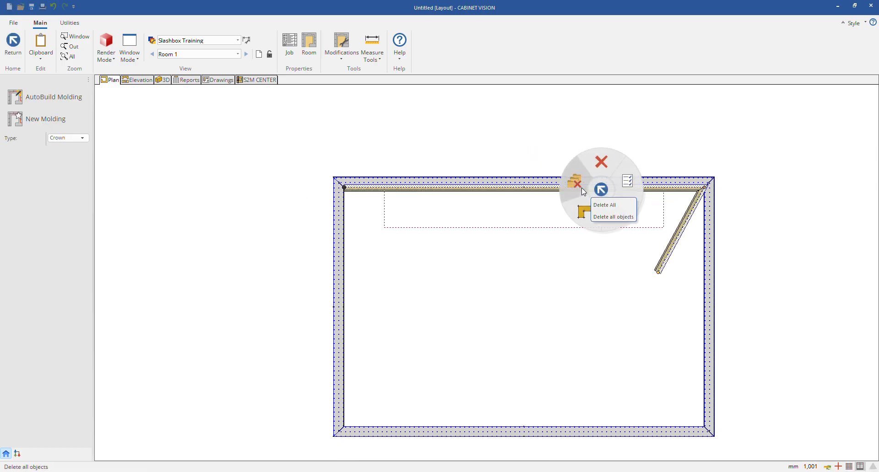
{"action": "left_click", "coordinate": [601, 161]}
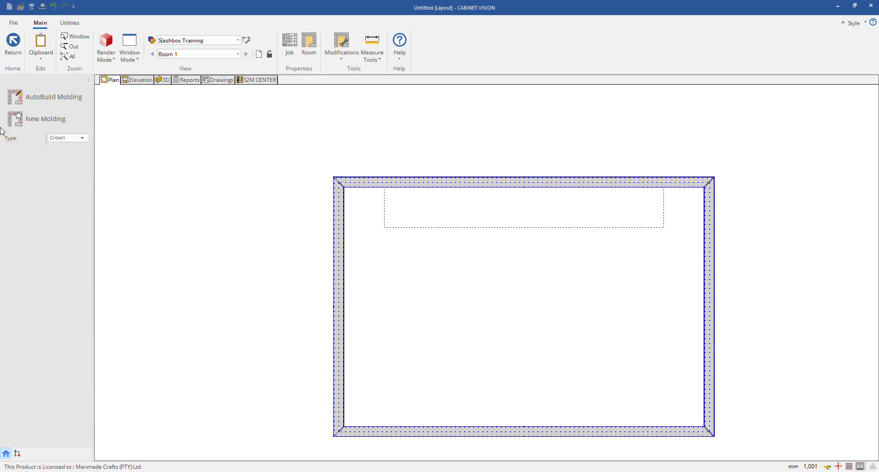
Step: Draw a new ceiling molding path along the upper wall from corner to corner, and save the shape
{"action": "left_click", "coordinate": [68, 138]}
{"action": "left_click", "coordinate": [63, 183]}
{"action": "left_click", "coordinate": [43, 121]}
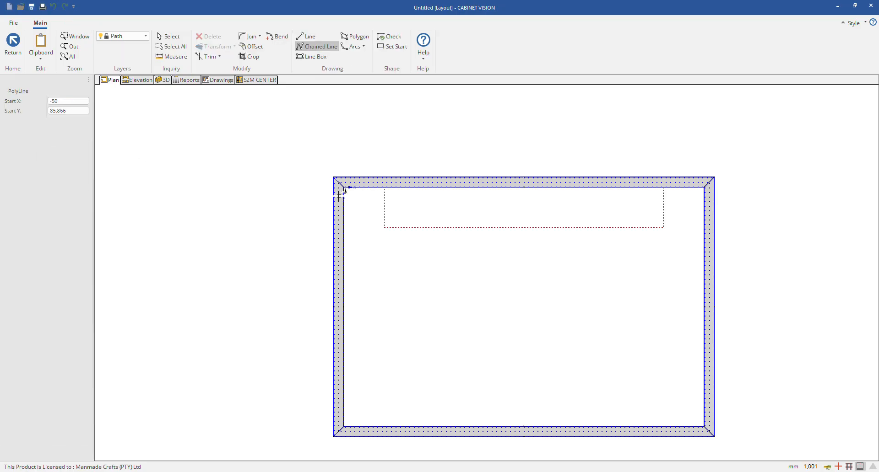
{"action": "left_click", "coordinate": [344, 188]}
{"action": "left_click", "coordinate": [703, 189]}
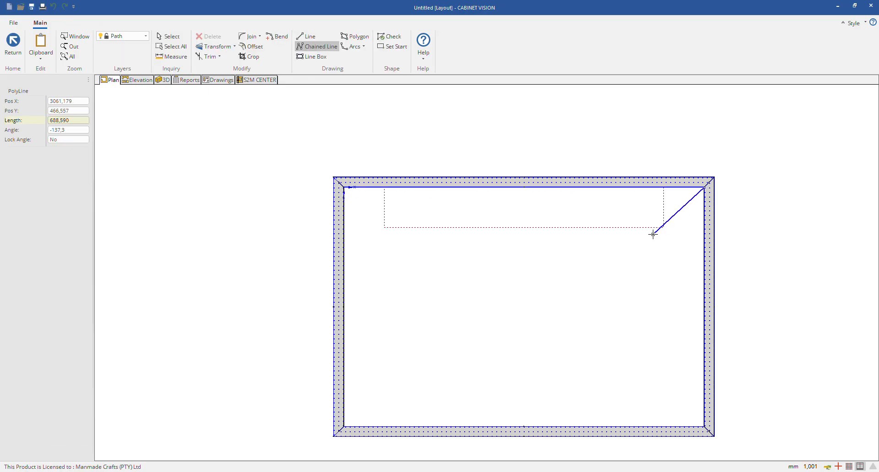
{"action": "right_click", "coordinate": [652, 236]}
{"action": "left_click", "coordinate": [397, 251]}
{"action": "left_click", "coordinate": [400, 259]}
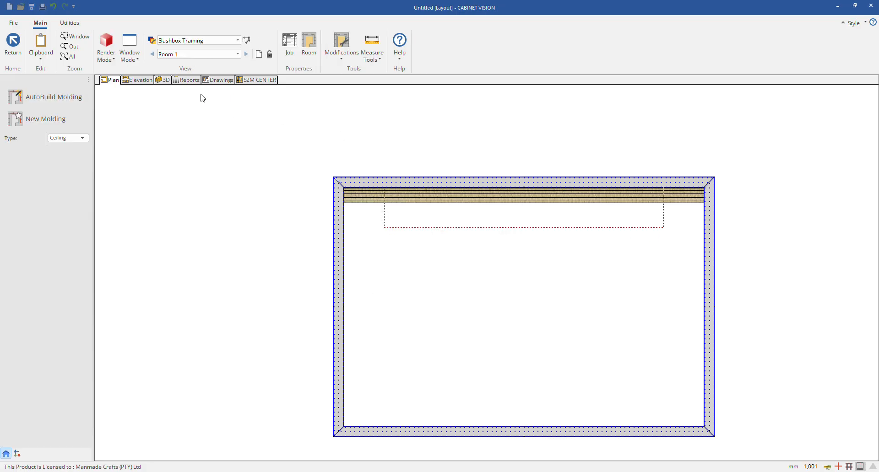
Step: Examine the straight ceiling molding along the upper wall in 3D
{"action": "left_click", "coordinate": [163, 80]}
{"action": "scroll", "coordinate": [460, 166], "scroll_direction": "up", "scroll_amount": 2}
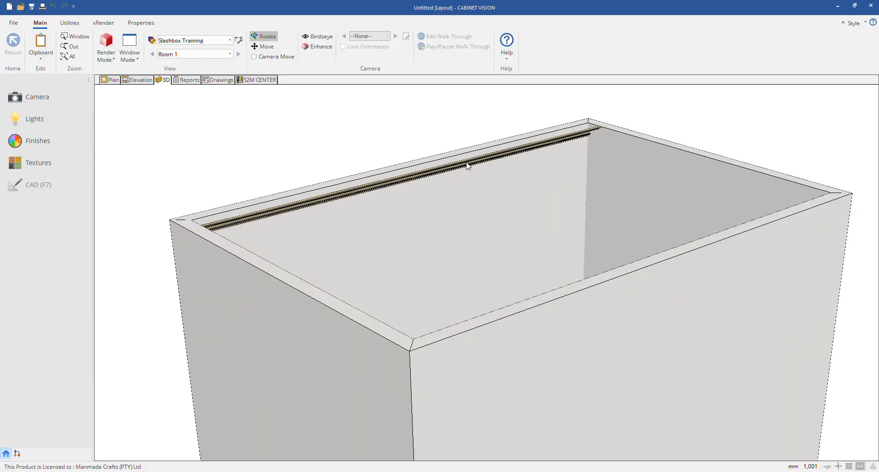
{"action": "left_click", "coordinate": [467, 168]}
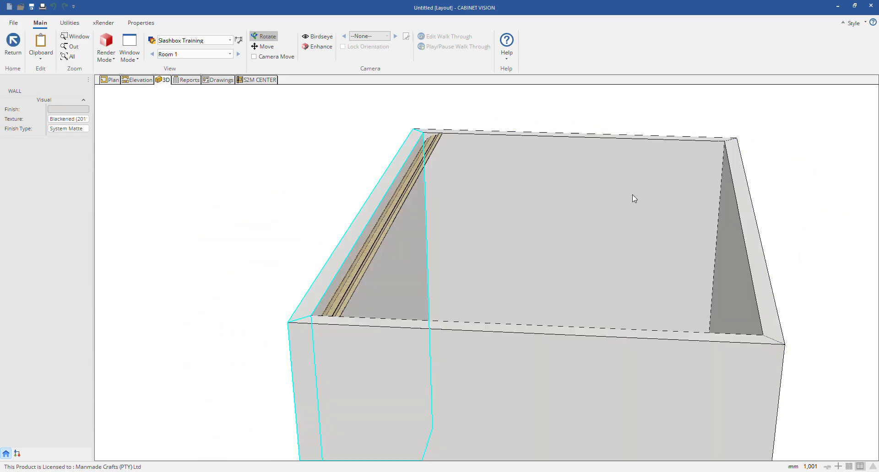
{"action": "left_click", "coordinate": [411, 176]}
{"action": "left_click", "coordinate": [399, 195]}
{"action": "left_click_drag", "start_coordinate": [481, 218], "coordinate": [270, 234]}
{"action": "left_click_drag", "start_coordinate": [563, 275], "coordinate": [457, 313]}
Step: Give the ceiling molding a pale peach finish and the Glass Tile_Gray texture, and check it in 3D
{"action": "left_click", "coordinate": [432, 358]}
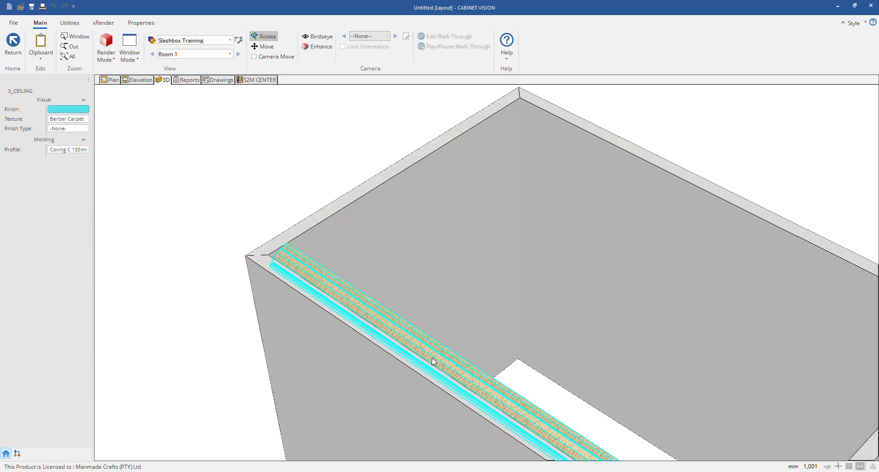
{"action": "left_click", "coordinate": [85, 109]}
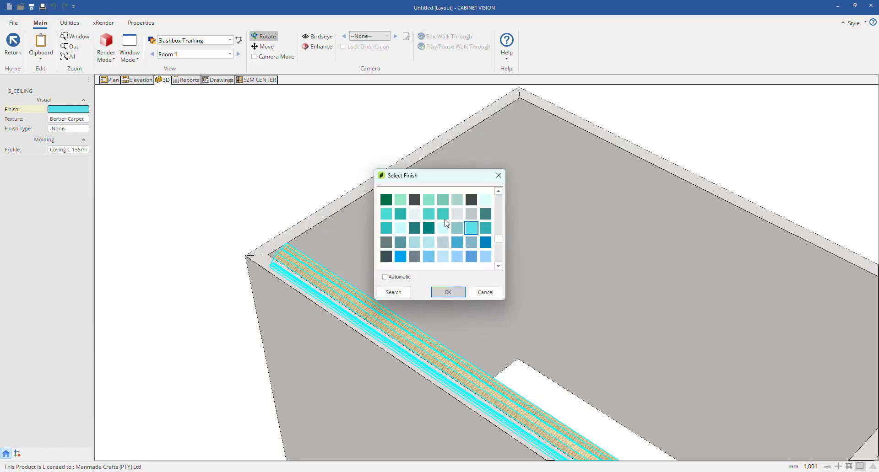
{"action": "left_click_drag", "start_coordinate": [498, 239], "coordinate": [497, 211]}
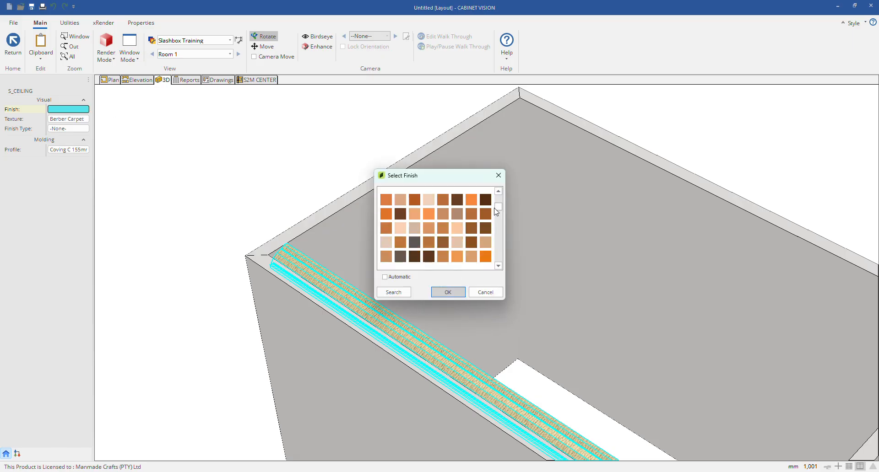
{"action": "left_click", "coordinate": [454, 295]}
{"action": "left_click", "coordinate": [84, 120]}
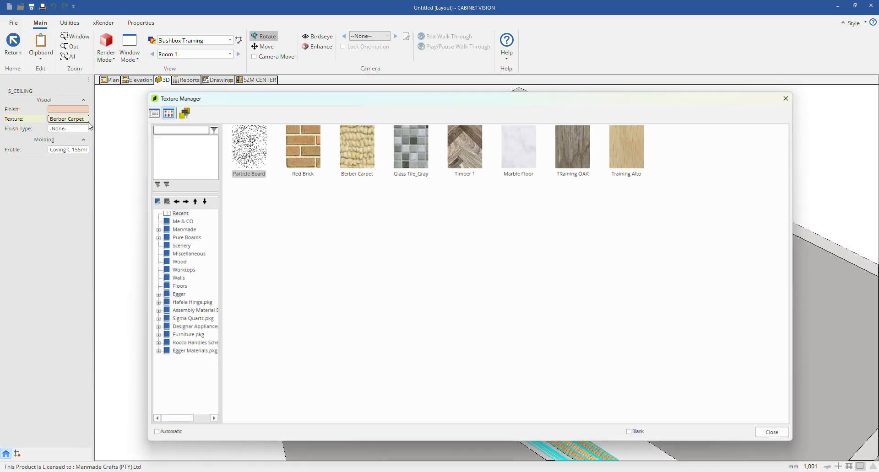
{"action": "double_click", "coordinate": [427, 162]}
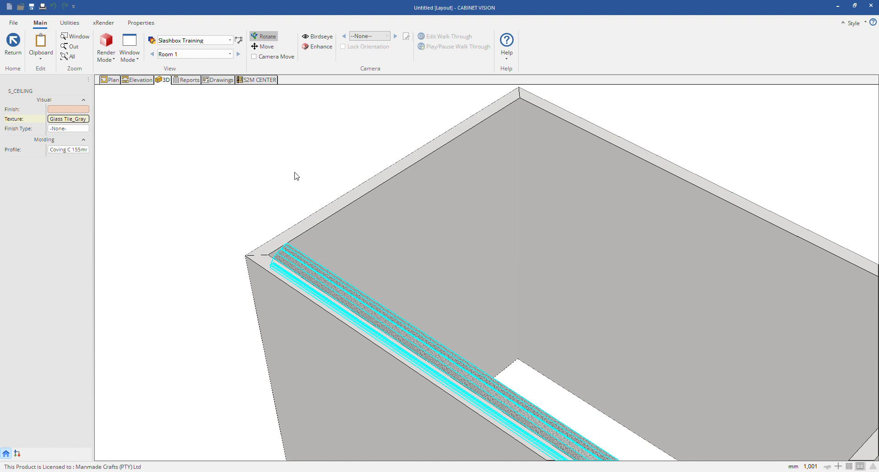
{"action": "left_click_drag", "start_coordinate": [294, 173], "coordinate": [16, 157]}
{"action": "left_click", "coordinate": [391, 171]}
{"action": "mouse_move", "coordinate": [393, 162]}
{"action": "left_mouse_down"}
{"action": "mouse_move", "coordinate": [137, 158]}
{"action": "mouse_move", "coordinate": [405, 189]}
{"action": "left_mouse_up"}
Step: Delete the textured ceiling molding along the upper wall in the plan and leave molding mode
{"action": "left_click", "coordinate": [109, 80]}
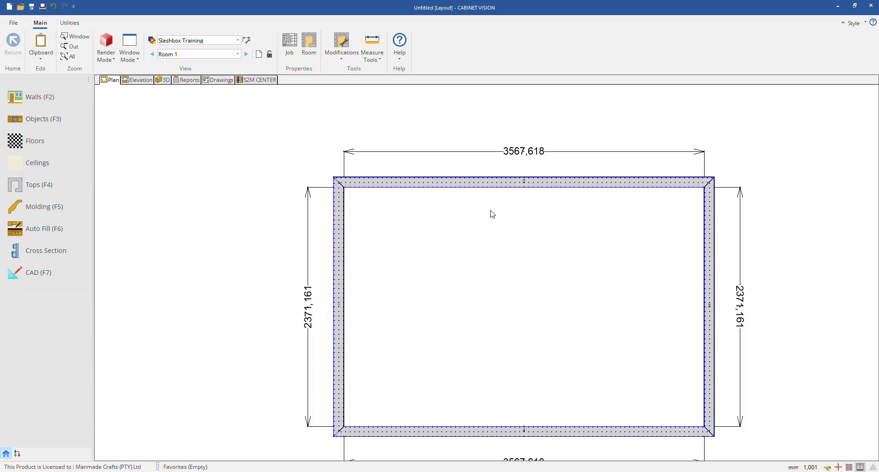
{"action": "left_click", "coordinate": [72, 211]}
{"action": "left_click", "coordinate": [467, 198]}
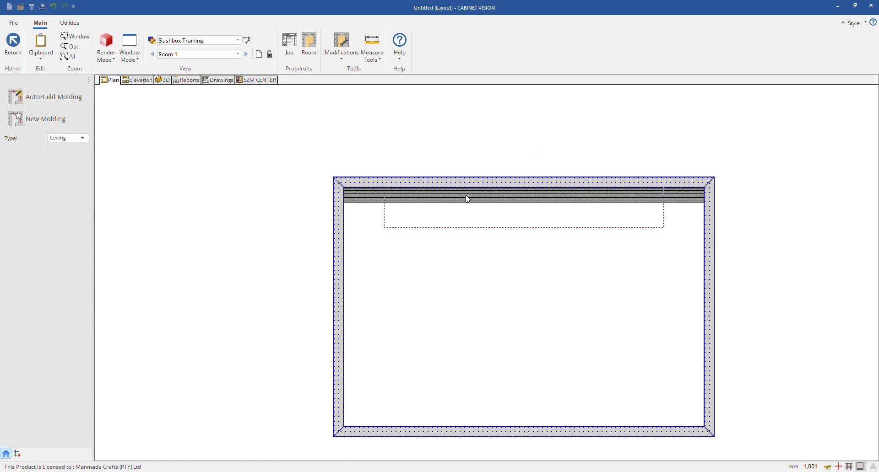
{"action": "right_click", "coordinate": [467, 199]}
{"action": "left_click", "coordinate": [462, 166]}
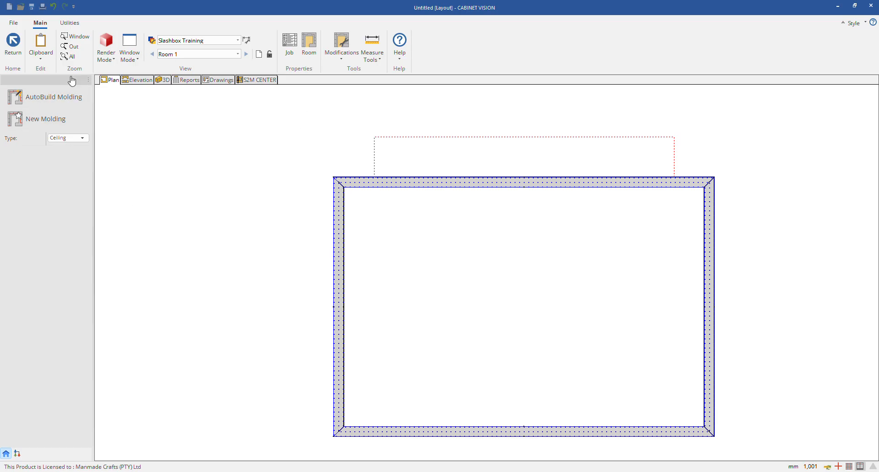
{"action": "left_click", "coordinate": [14, 45]}
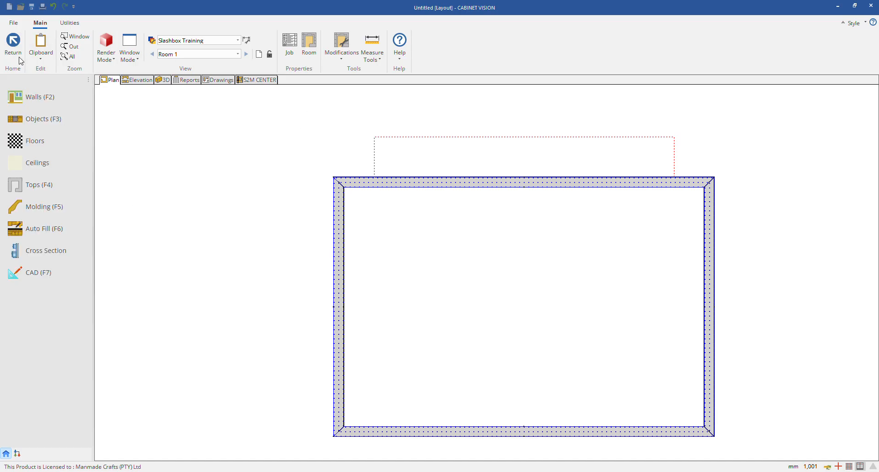
Step: Try to auto fill the upper wall with cabinets from the Manmade Cabinetry catalog
{"action": "left_click", "coordinate": [42, 229]}
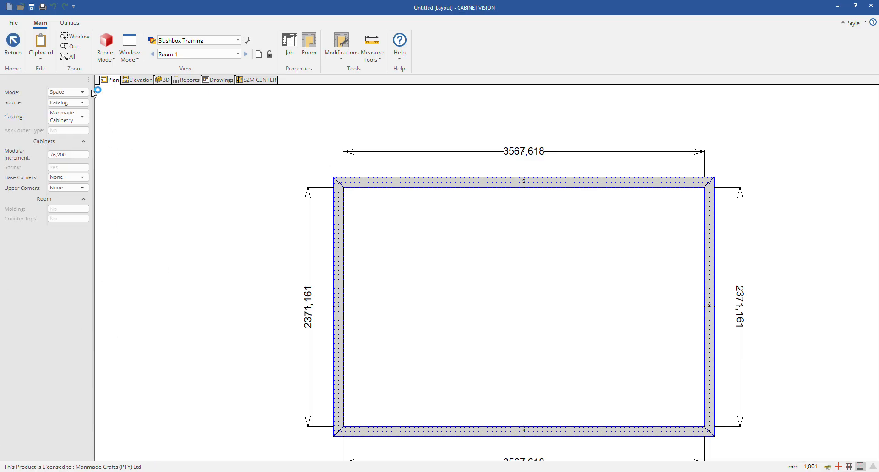
{"action": "left_click", "coordinate": [440, 201]}
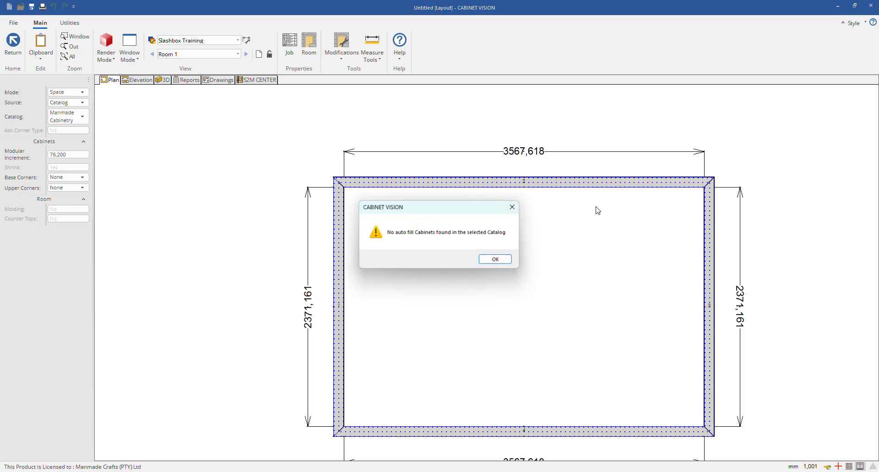
{"action": "left_click", "coordinate": [503, 259]}
{"action": "left_click", "coordinate": [14, 42]}
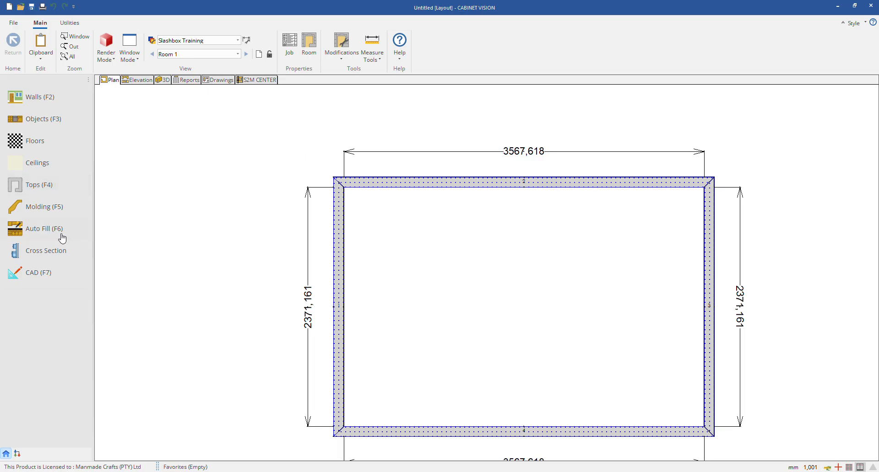
Step: Place four 1 Drawer 1 Door floor cabinets from the Manmade Cabinetry catalog along the upper wall, leaving a gap after the second
{"action": "left_click", "coordinate": [32, 118]}
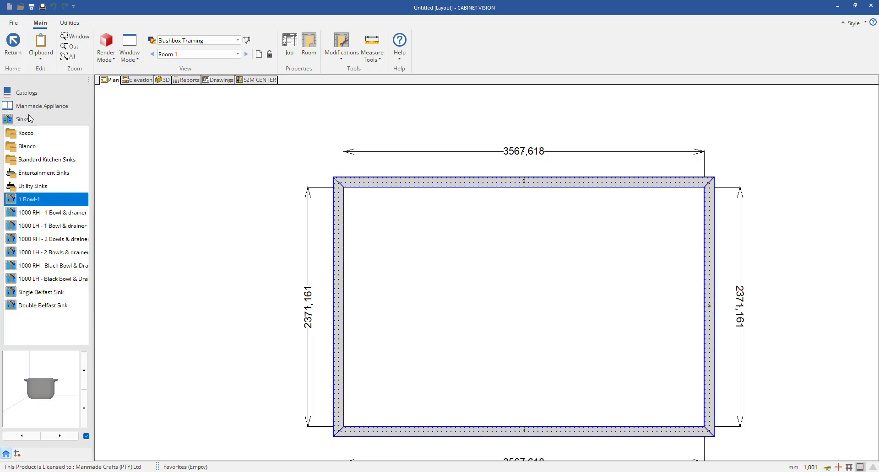
{"action": "left_click", "coordinate": [28, 106]}
{"action": "left_click", "coordinate": [28, 94]}
{"action": "left_click", "coordinate": [26, 107]}
{"action": "left_click", "coordinate": [26, 119]}
{"action": "left_click", "coordinate": [30, 145]}
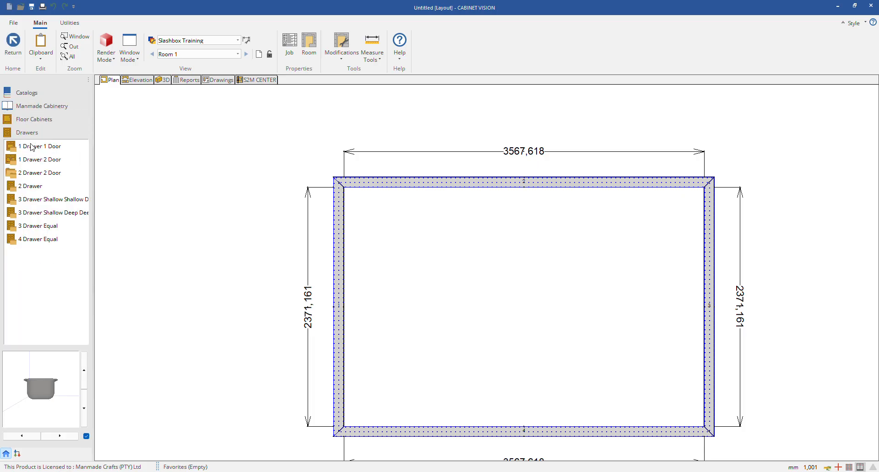
{"action": "left_click", "coordinate": [24, 160]}
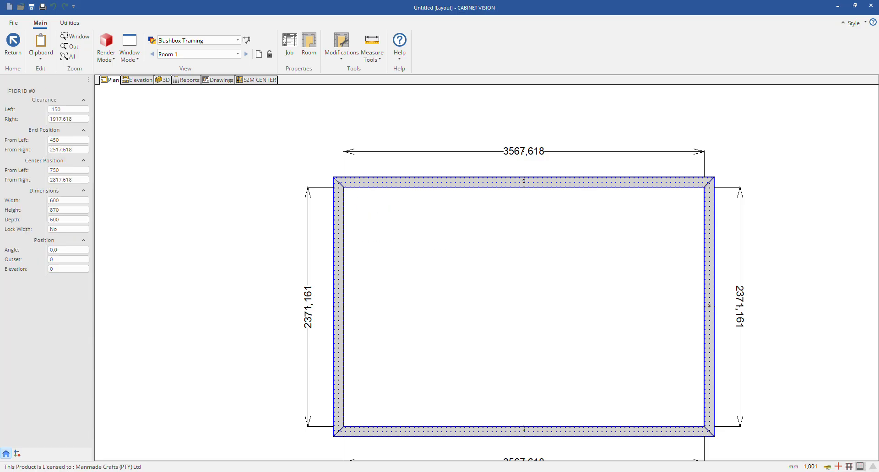
{"action": "left_click", "coordinate": [426, 210]}
{"action": "left_click", "coordinate": [493, 211]}
{"action": "left_click", "coordinate": [568, 211]}
{"action": "left_click", "coordinate": [620, 211]}
{"action": "key", "text": "Escape"}
{"action": "key", "text": "Escape"}
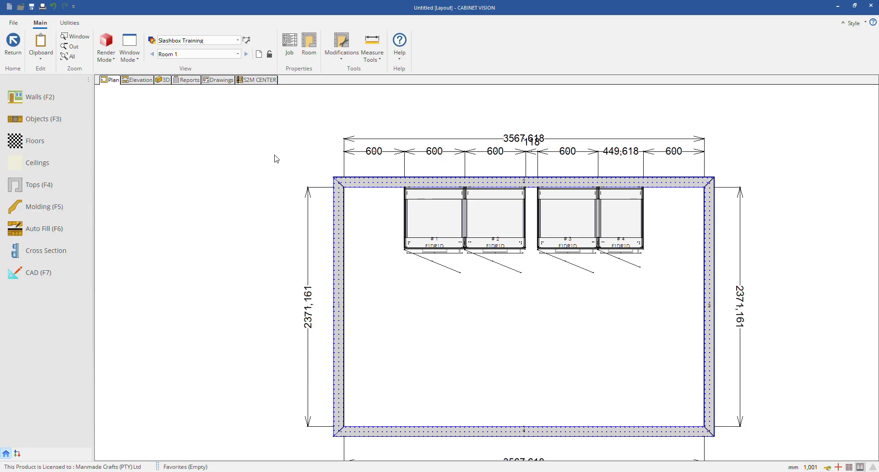
Step: Cut a vertical cross section through the floor cabinets close to the upper wall and render it in Fill Mode
{"action": "left_click", "coordinate": [48, 252]}
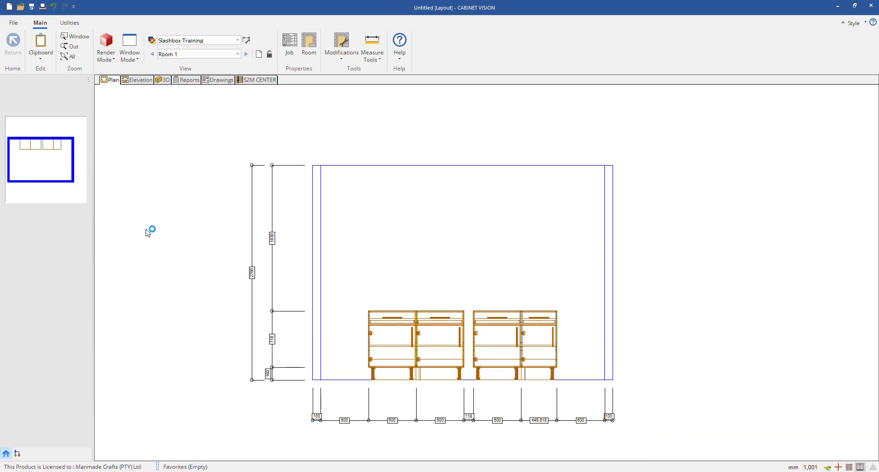
{"action": "left_click", "coordinate": [52, 159]}
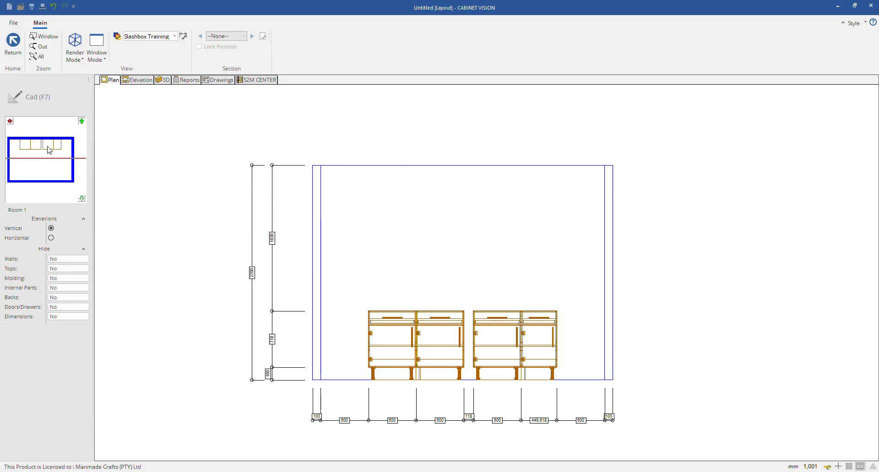
{"action": "left_click", "coordinate": [48, 146]}
{"action": "left_click", "coordinate": [50, 143]}
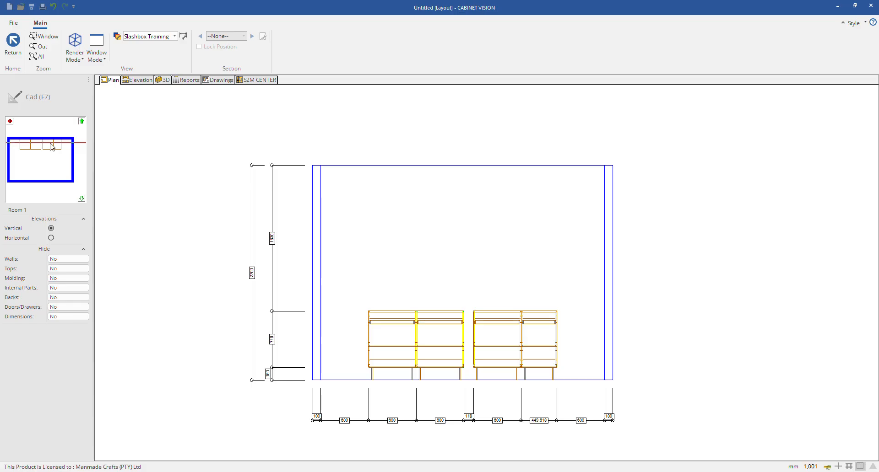
{"action": "left_click", "coordinate": [75, 48]}
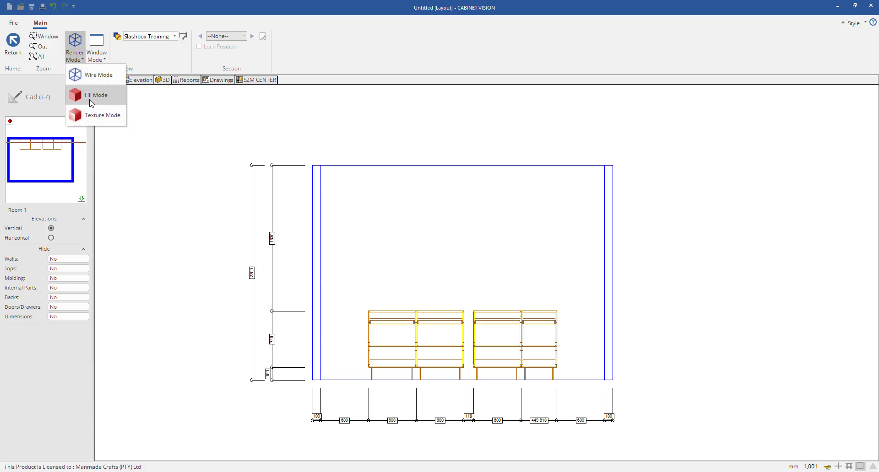
{"action": "left_click", "coordinate": [94, 96]}
{"action": "scroll", "coordinate": [387, 327], "scroll_direction": "up", "scroll_amount": 4}
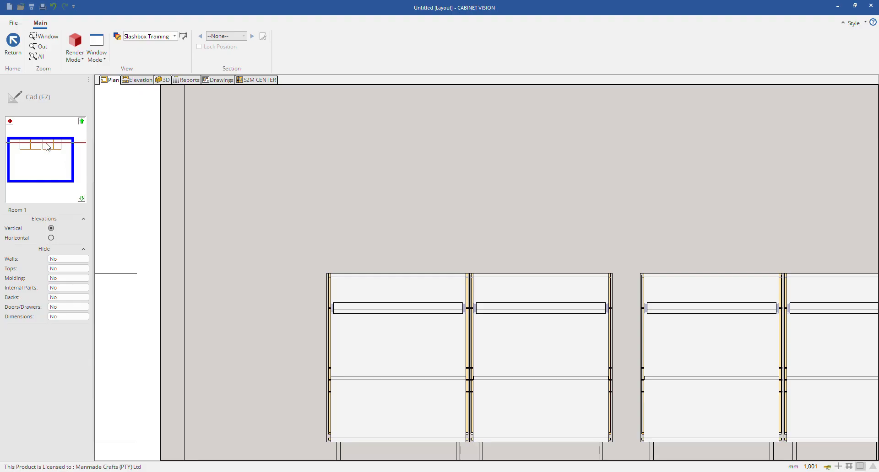
Step: Move the vertical section line toward the cabinet fronts, inspect the cut, and render it in Texture Mode
{"action": "left_click", "coordinate": [41, 147]}
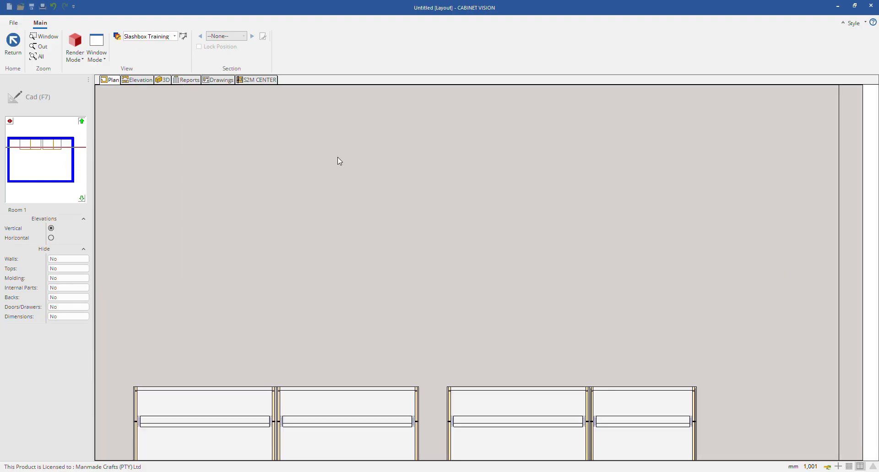
{"action": "scroll", "coordinate": [354, 162], "scroll_direction": "down", "scroll_amount": 2}
{"action": "scroll", "coordinate": [230, 339], "scroll_direction": "up", "scroll_amount": 1}
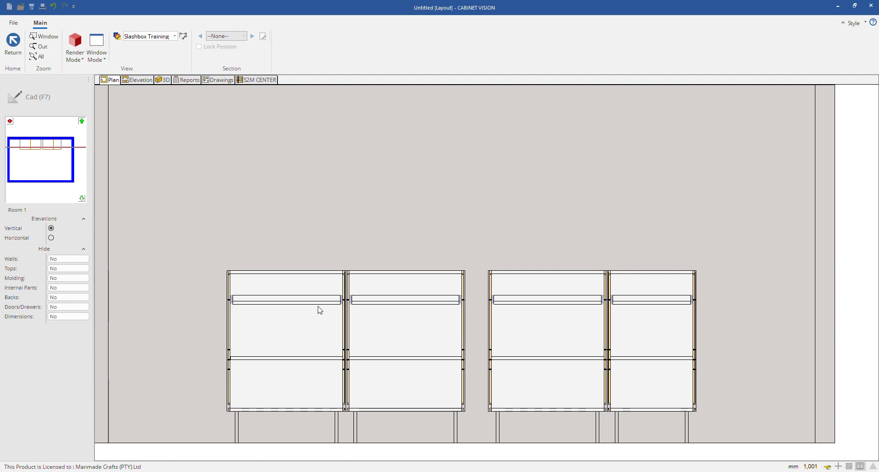
{"action": "scroll", "coordinate": [320, 310], "scroll_direction": "up", "scroll_amount": 1}
{"action": "left_click", "coordinate": [75, 54]}
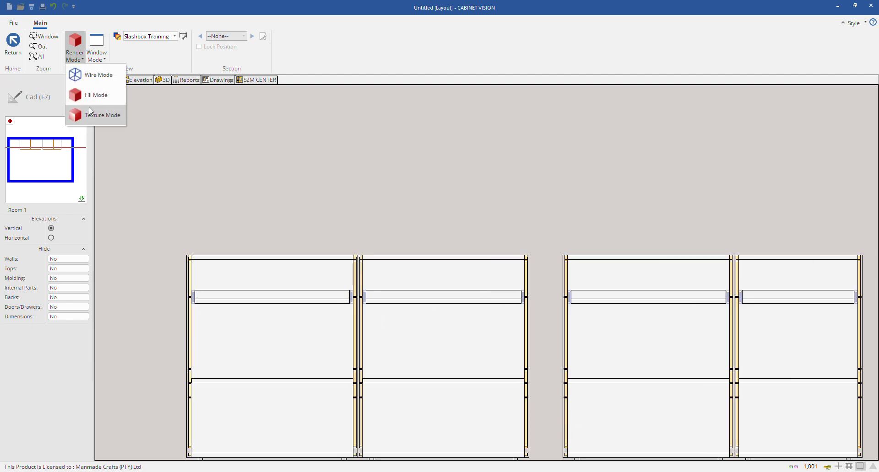
{"action": "left_click", "coordinate": [94, 114]}
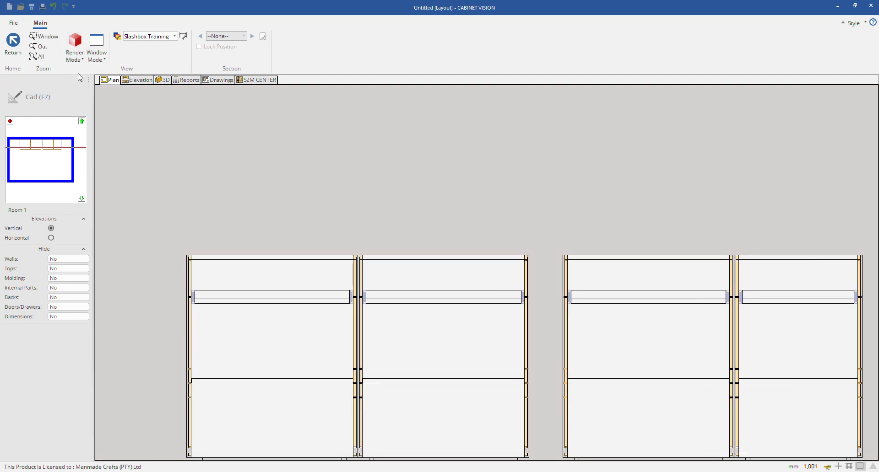
Step: Switch to a horizontal cross section and move its cutting line down through the floor cabinets to inspect them
{"action": "left_click", "coordinate": [52, 238]}
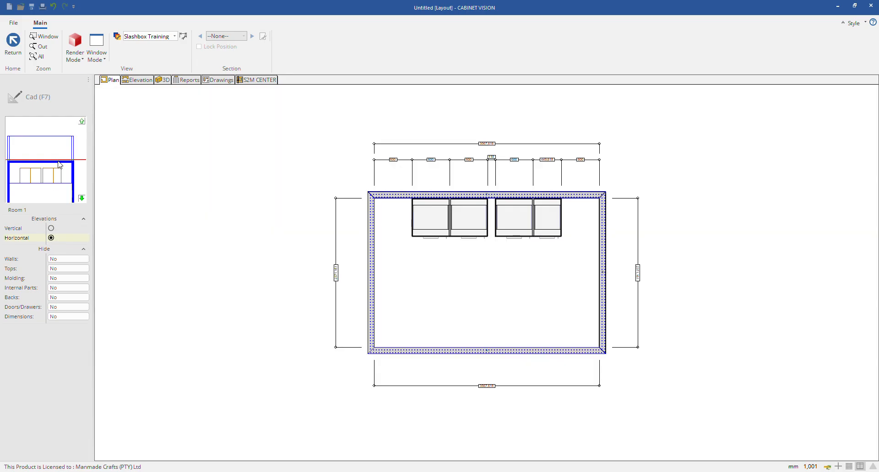
{"action": "left_click_drag", "start_coordinate": [60, 165], "coordinate": [60, 176]}
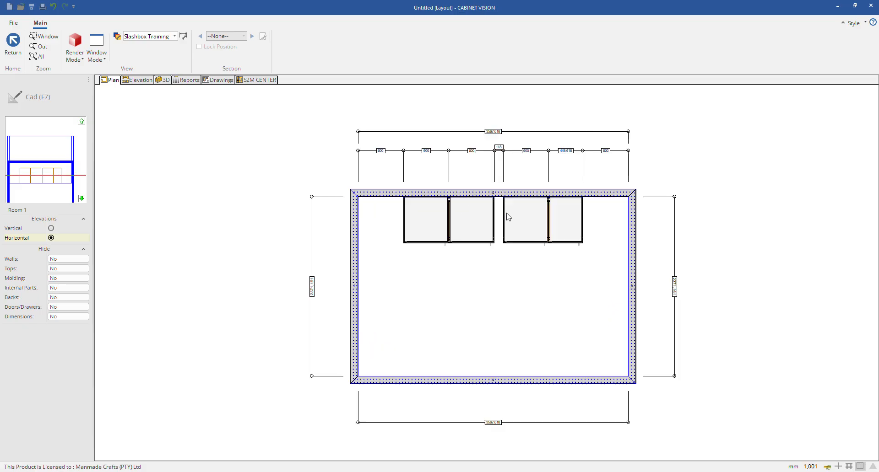
{"action": "scroll", "coordinate": [522, 220], "scroll_direction": "up", "scroll_amount": 5}
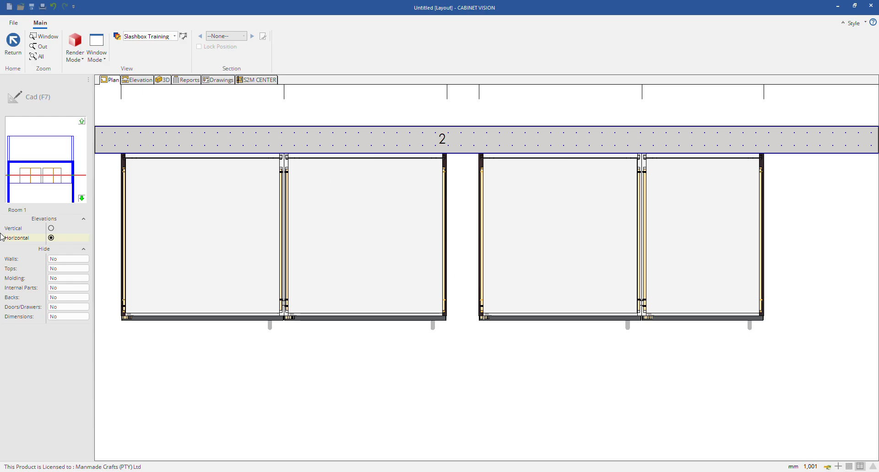
Step: Hide the walls, tops, molding, internal parts, backs, doors/drawers and dimensions in the horizontal section
{"action": "left_click", "coordinate": [69, 264]}
{"action": "left_click", "coordinate": [70, 262]}
{"action": "left_click", "coordinate": [74, 269]}
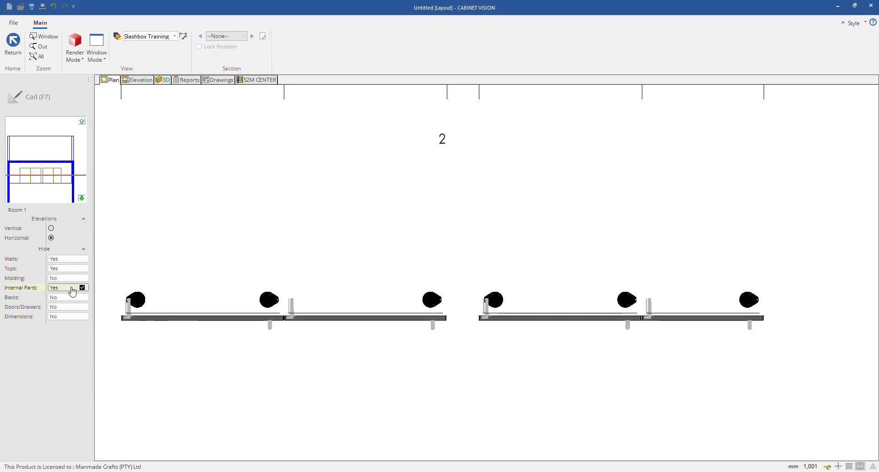
{"action": "left_click", "coordinate": [75, 298]}
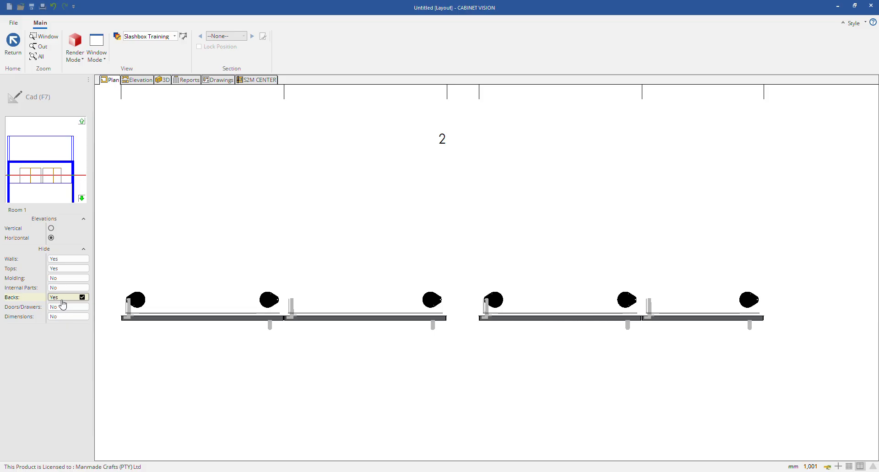
{"action": "left_click", "coordinate": [77, 297]}
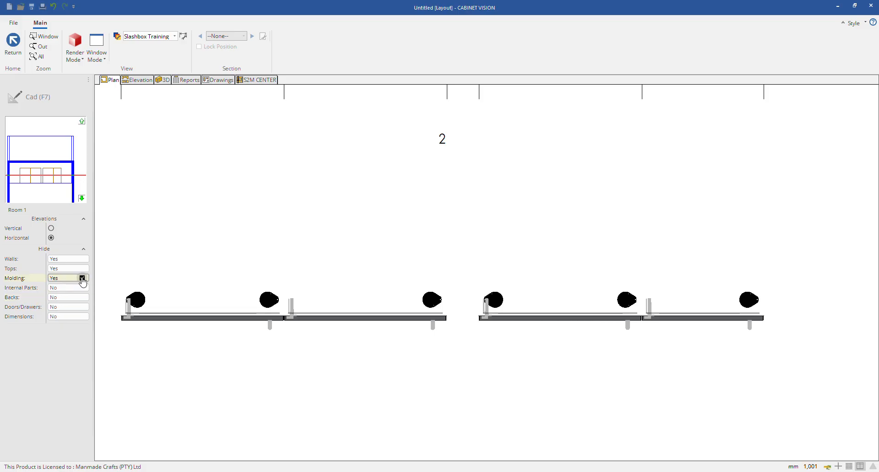
{"action": "left_click", "coordinate": [78, 279]}
{"action": "left_click", "coordinate": [77, 288]}
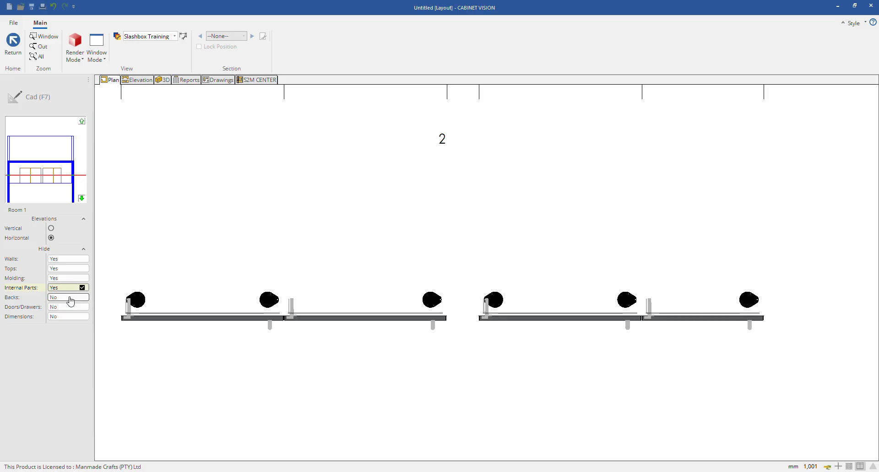
{"action": "left_click", "coordinate": [72, 298]}
{"action": "left_click", "coordinate": [73, 317]}
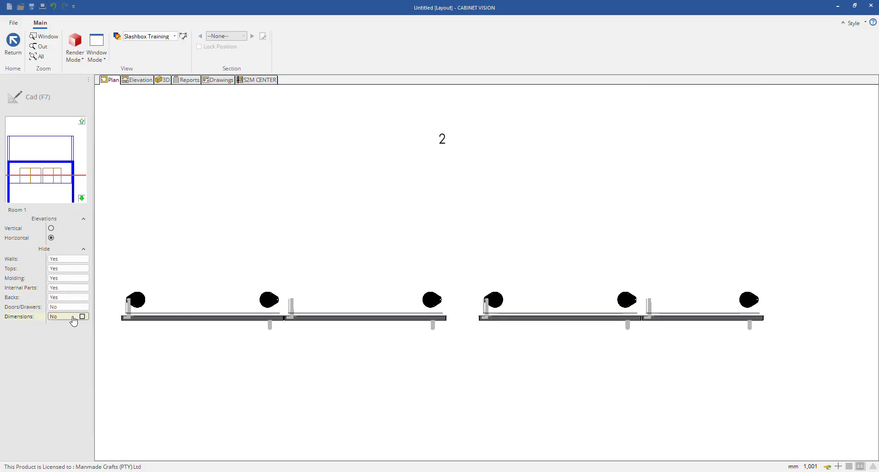
{"action": "left_click", "coordinate": [73, 307]}
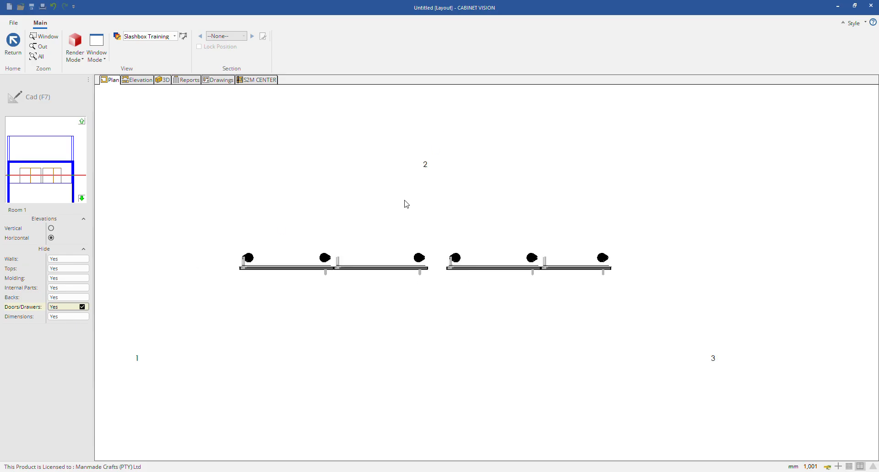
Step: Unhide the dimensions, doors/drawers, backs, internal parts, molding, tops and walls in the horizontal section
{"action": "left_click", "coordinate": [70, 318]}
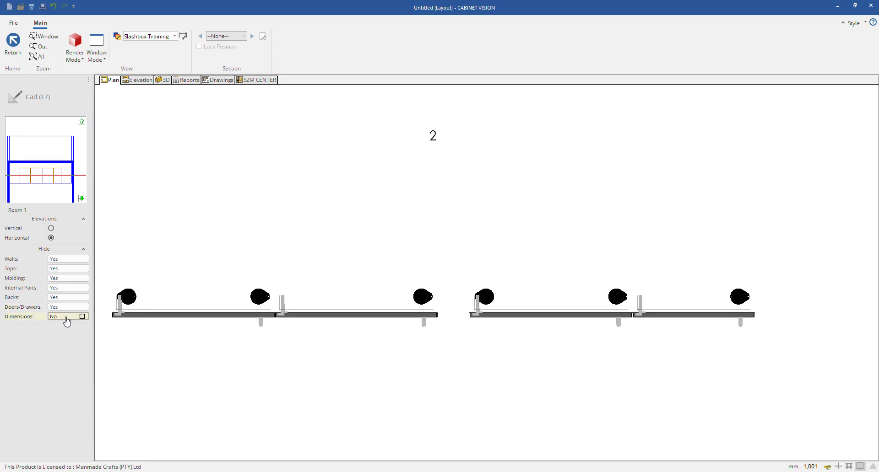
{"action": "left_click", "coordinate": [70, 308]}
{"action": "left_click", "coordinate": [71, 300]}
{"action": "left_click", "coordinate": [72, 300]}
{"action": "left_click", "coordinate": [72, 288]}
{"action": "left_click", "coordinate": [74, 279]}
{"action": "left_click", "coordinate": [73, 270]}
{"action": "left_click", "coordinate": [71, 260]}
{"action": "scroll", "coordinate": [403, 326], "scroll_direction": "down", "scroll_amount": 5}
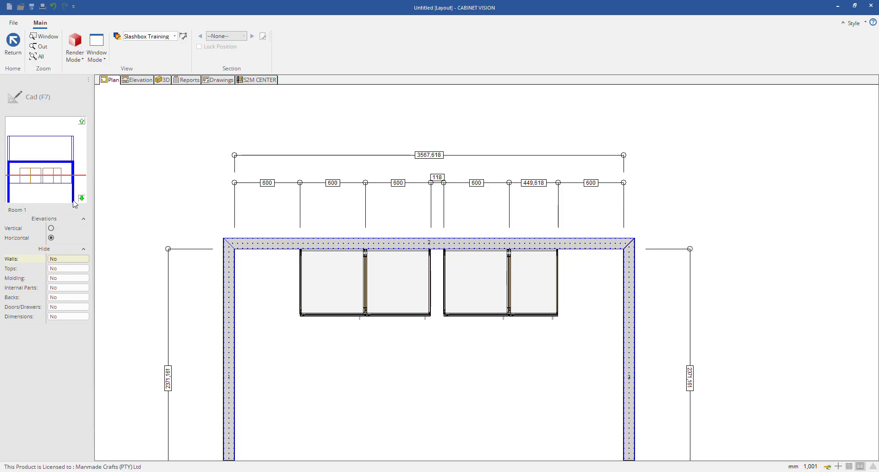
Step: Leave the cross section and inspect the floor cabinets in the front elevation of Wall 2
{"action": "left_click", "coordinate": [13, 45]}
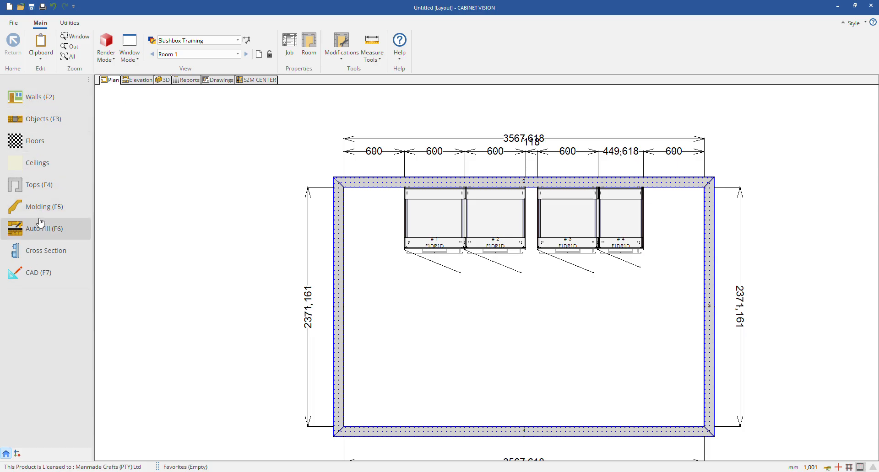
{"action": "left_click", "coordinate": [137, 80]}
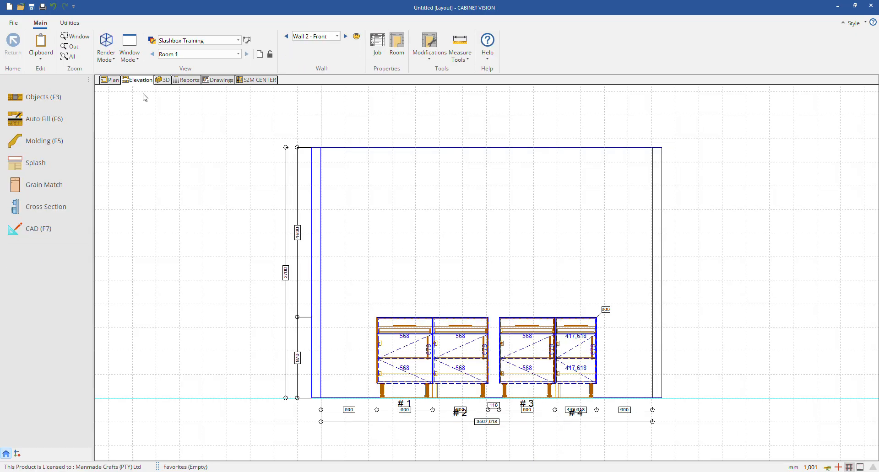
{"action": "scroll", "coordinate": [472, 302], "scroll_direction": "down", "scroll_amount": 1}
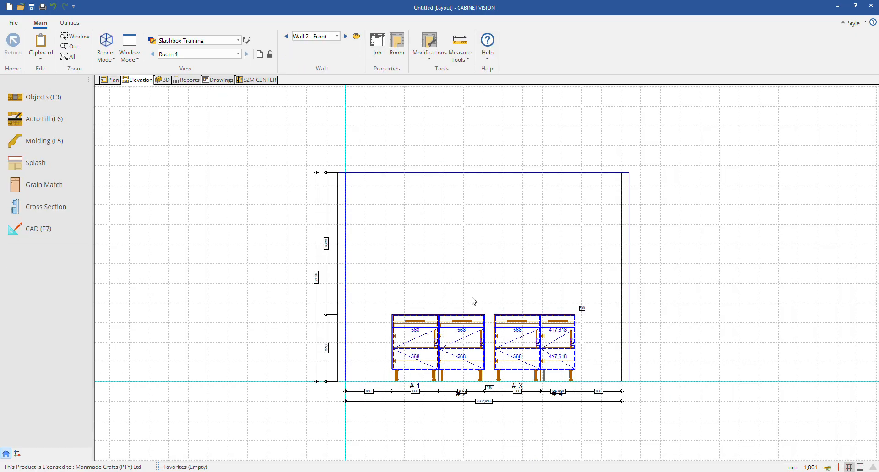
{"action": "scroll", "coordinate": [476, 300], "scroll_direction": "up", "scroll_amount": 2}
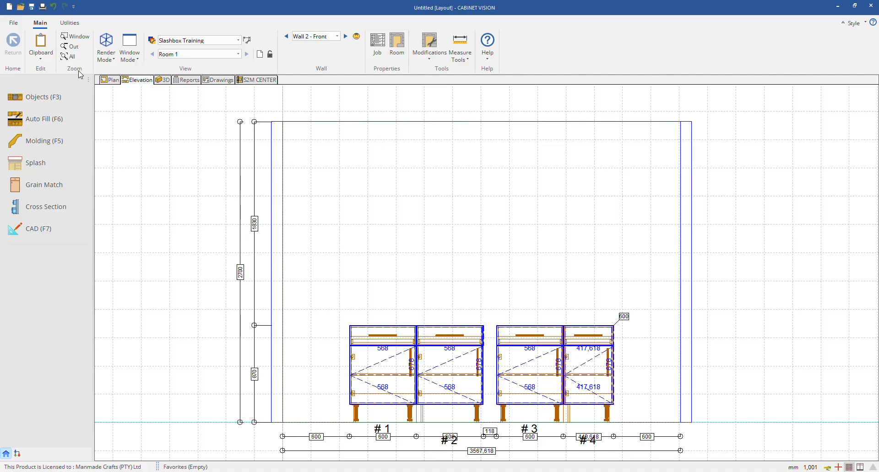
Step: Place three Wall 1DR 1S cabinets from the Manmade Cabinetry one-door, one-shelf group in a row above the floor cabinets on Wall 2
{"action": "left_click", "coordinate": [36, 97]}
{"action": "left_click", "coordinate": [21, 111]}
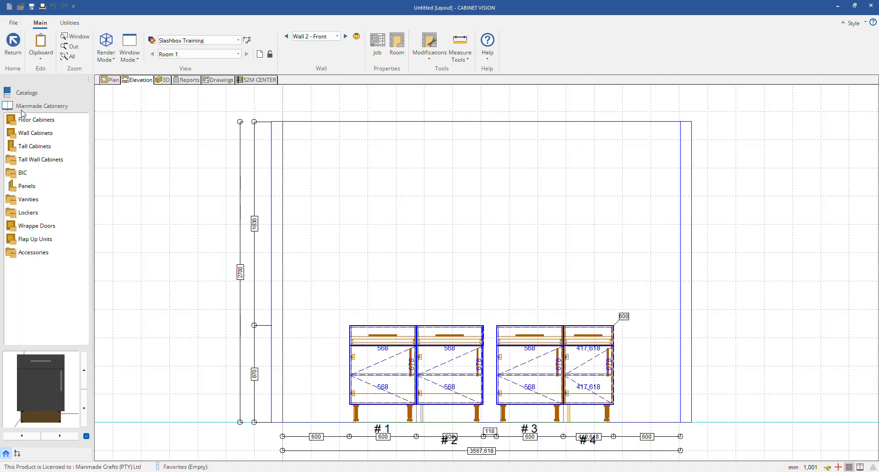
{"action": "left_click", "coordinate": [35, 121]}
{"action": "left_click", "coordinate": [29, 111]}
{"action": "left_click", "coordinate": [30, 96]}
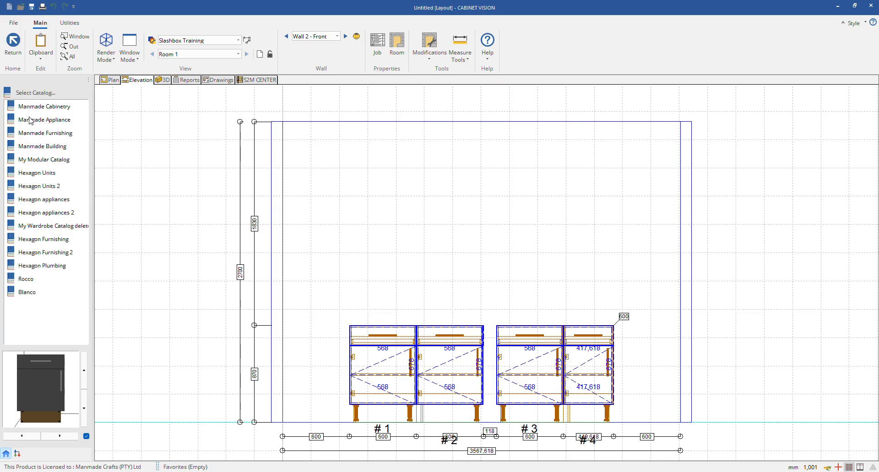
{"action": "left_click", "coordinate": [31, 124]}
{"action": "left_click", "coordinate": [30, 131]}
{"action": "left_click", "coordinate": [31, 131]}
{"action": "left_click", "coordinate": [27, 159]}
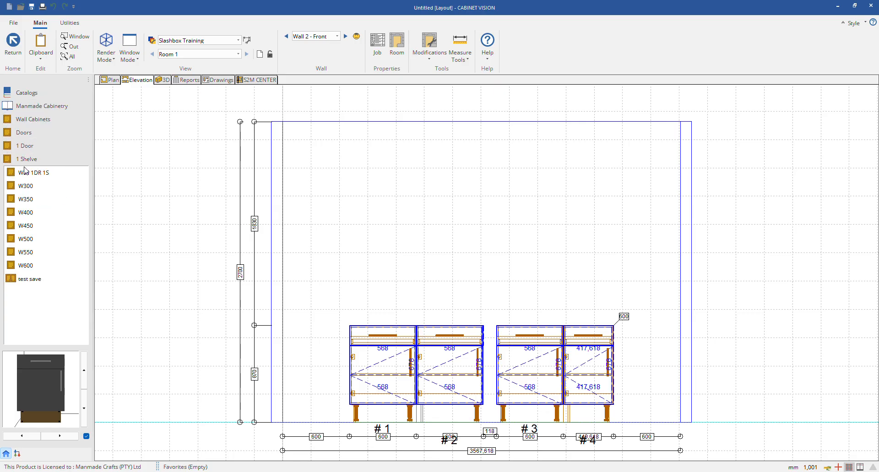
{"action": "left_click", "coordinate": [29, 172]}
{"action": "left_click", "coordinate": [373, 189]}
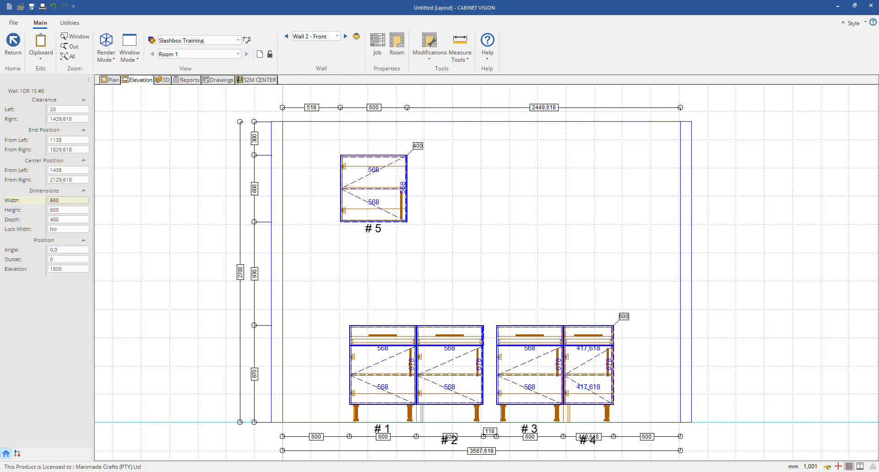
{"action": "left_click", "coordinate": [443, 188]}
{"action": "left_click", "coordinate": [507, 189]}
{"action": "key", "text": "Escape"}
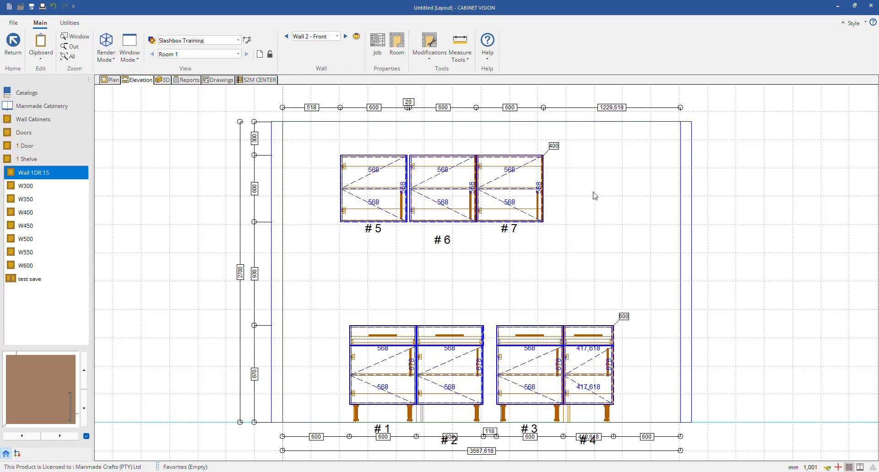
Step: Open the first upper cabinet (#5) for sectioning in the Wall 2 elevation and examine its face section
{"action": "double_click", "coordinate": [385, 173]}
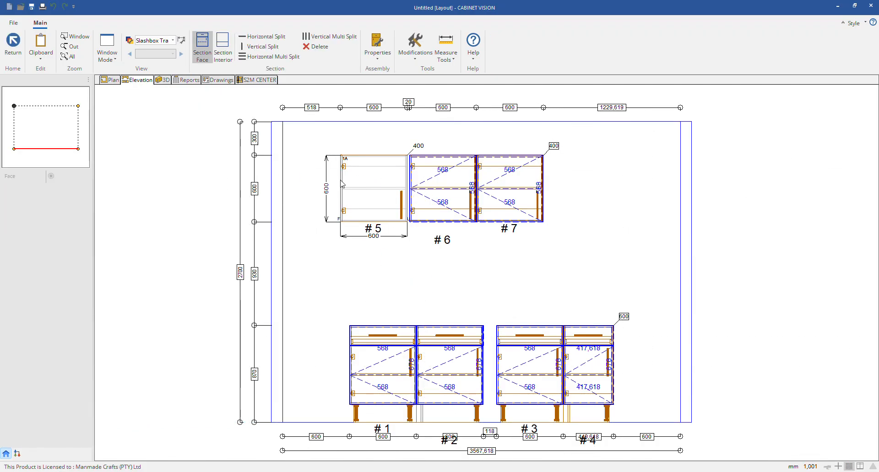
{"action": "left_click", "coordinate": [385, 180]}
{"action": "left_click", "coordinate": [196, 168]}
{"action": "left_click", "coordinate": [365, 167]}
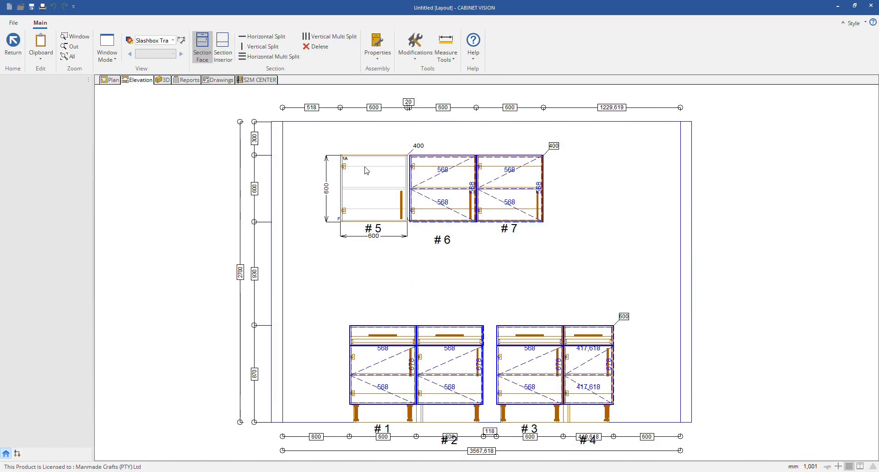
{"action": "double_click", "coordinate": [375, 177]}
{"action": "double_click", "coordinate": [387, 179]}
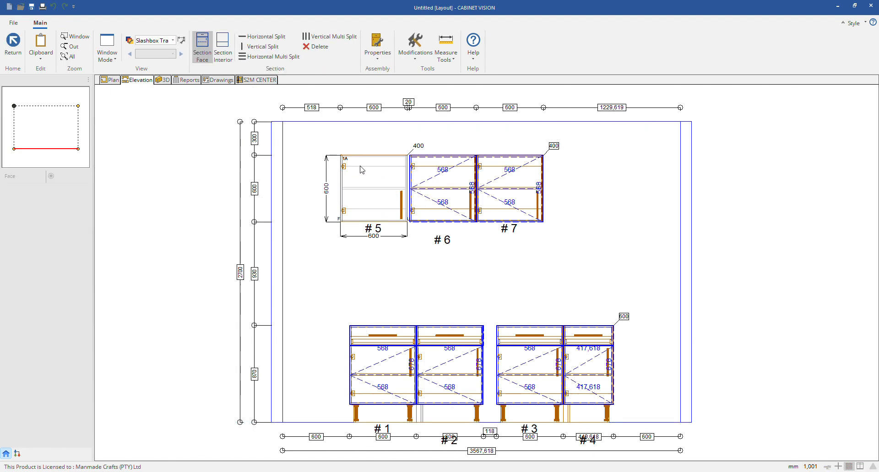
{"action": "left_click", "coordinate": [362, 170]}
Step: View the interior section of upper cabinet #5 and leave sectioning
{"action": "left_click", "coordinate": [215, 54]}
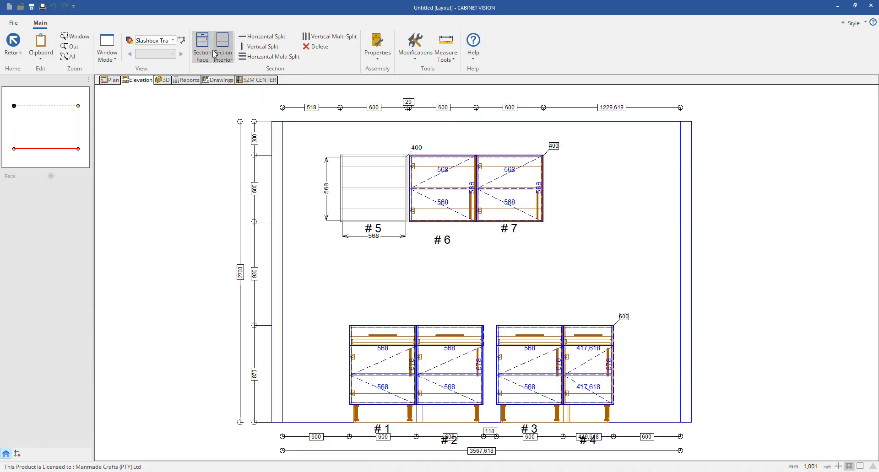
{"action": "left_click", "coordinate": [211, 53]}
{"action": "double_click", "coordinate": [362, 201]}
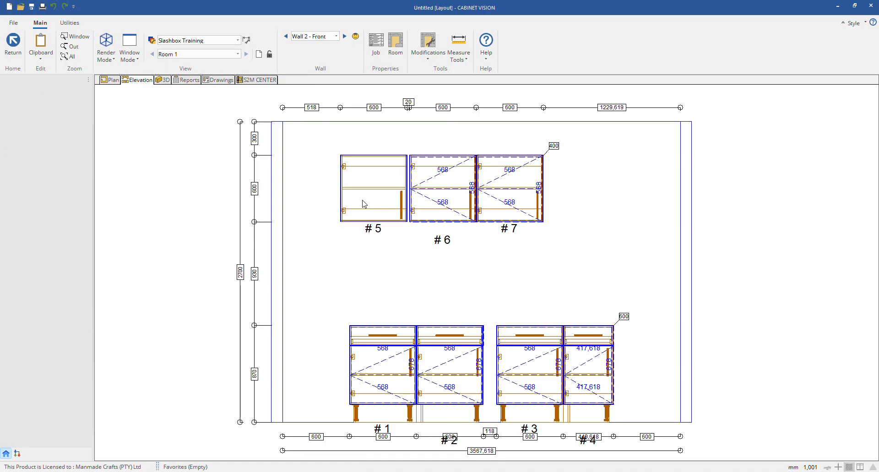
{"action": "left_click", "coordinate": [179, 163]}
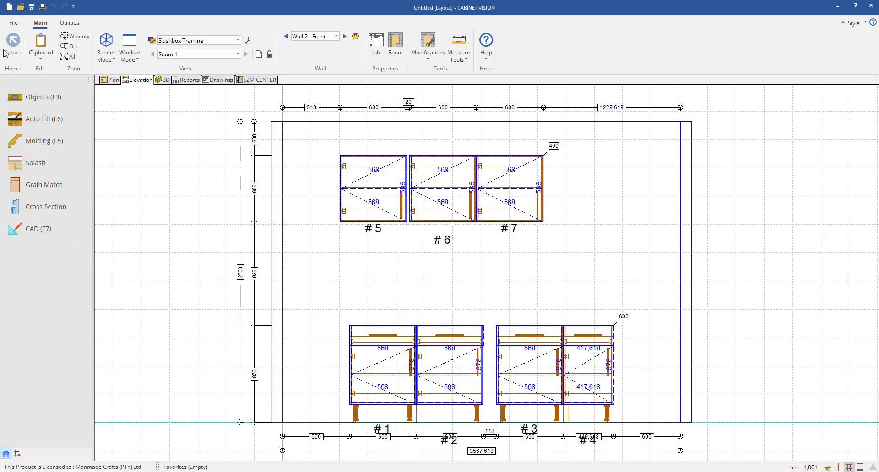
Step: Look through the preference categories for the option governing how assemblies open for editing from the wall elevation
{"action": "left_click", "coordinate": [13, 22]}
{"action": "left_click", "coordinate": [149, 197]}
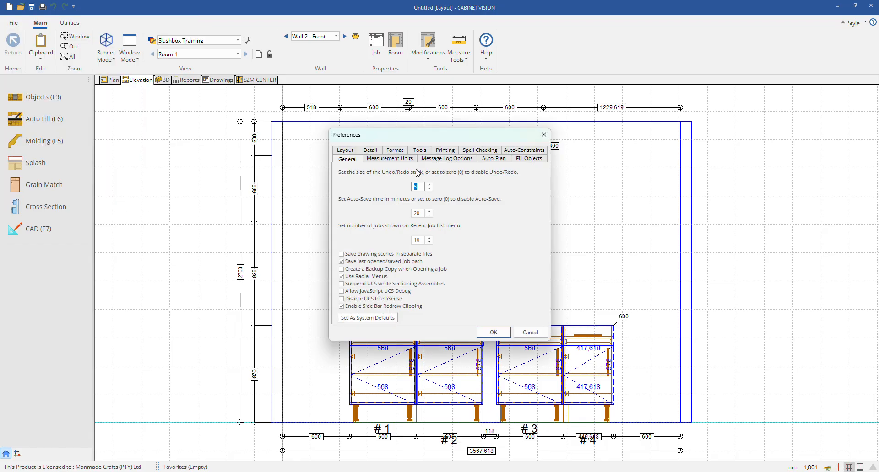
{"action": "left_click", "coordinate": [394, 160]}
{"action": "left_click", "coordinate": [442, 161]}
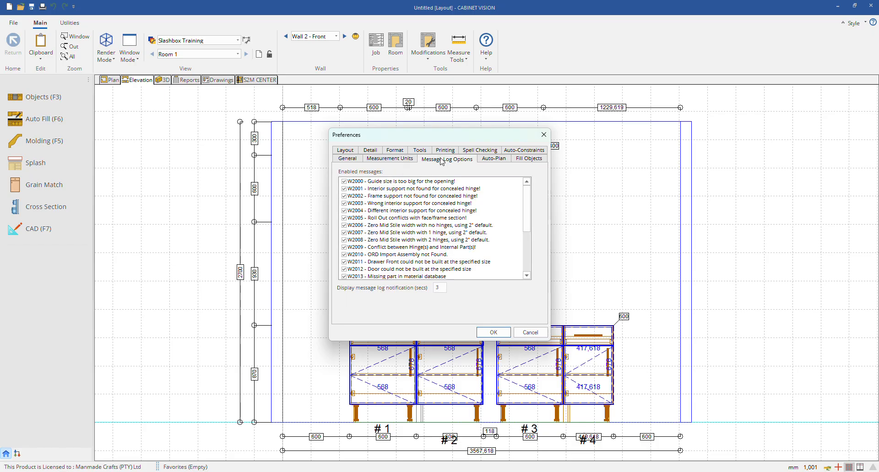
{"action": "left_click", "coordinate": [499, 161]}
{"action": "left_click", "coordinate": [530, 161]}
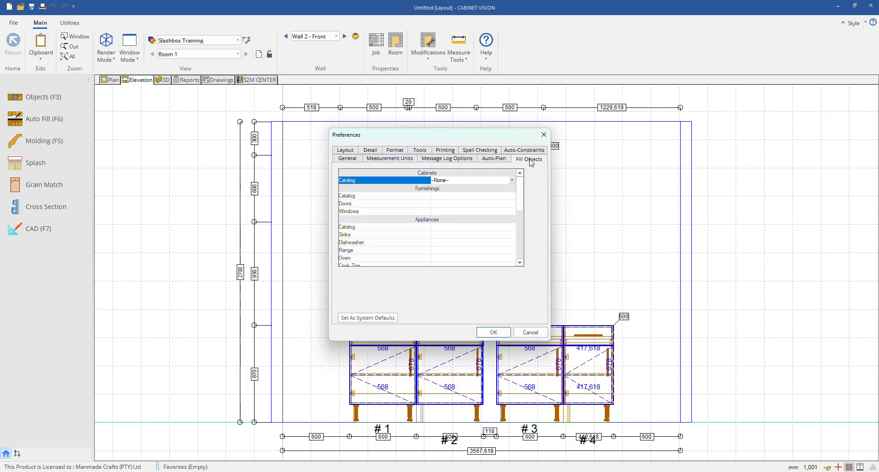
{"action": "left_click", "coordinate": [348, 155]}
{"action": "left_click", "coordinate": [369, 159]}
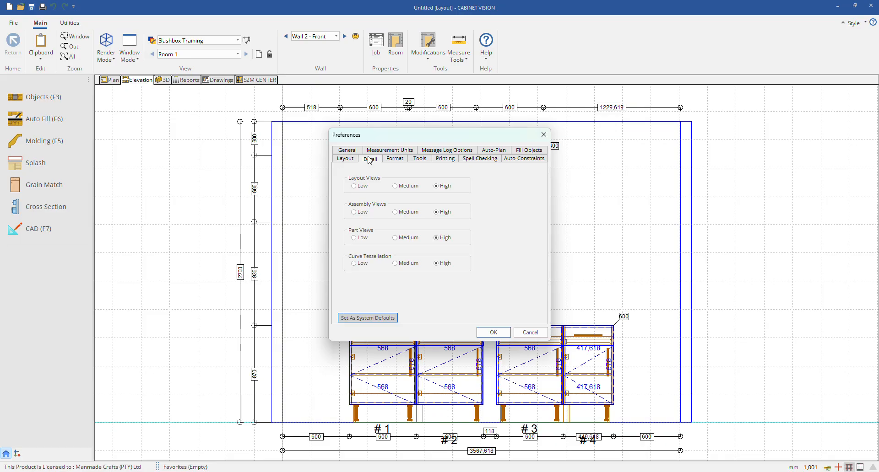
{"action": "left_click", "coordinate": [395, 159]}
{"action": "left_click", "coordinate": [419, 159]}
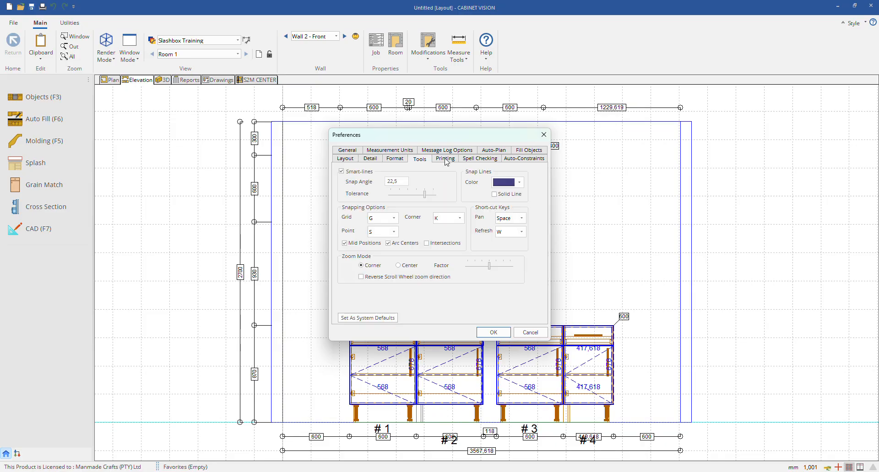
{"action": "left_click", "coordinate": [445, 159]}
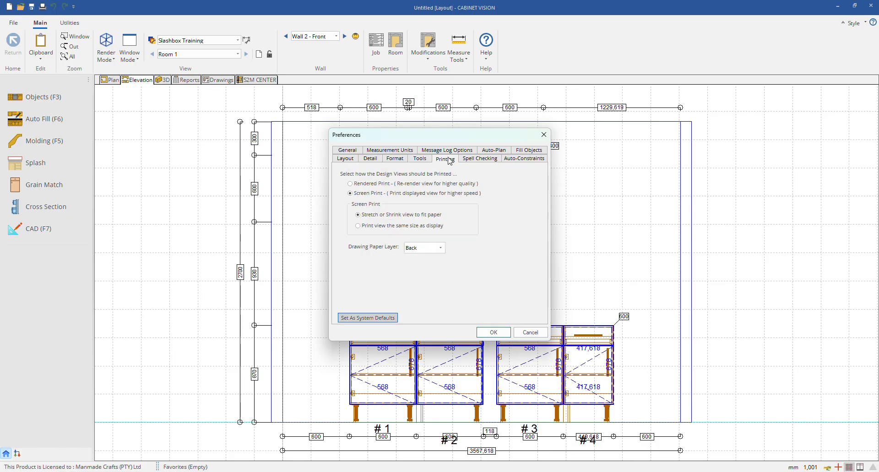
{"action": "left_click", "coordinate": [479, 160]}
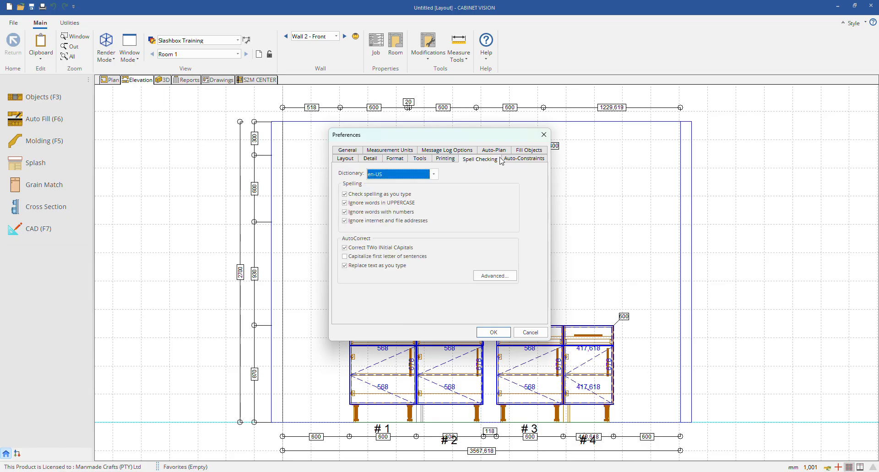
{"action": "left_click", "coordinate": [522, 160]}
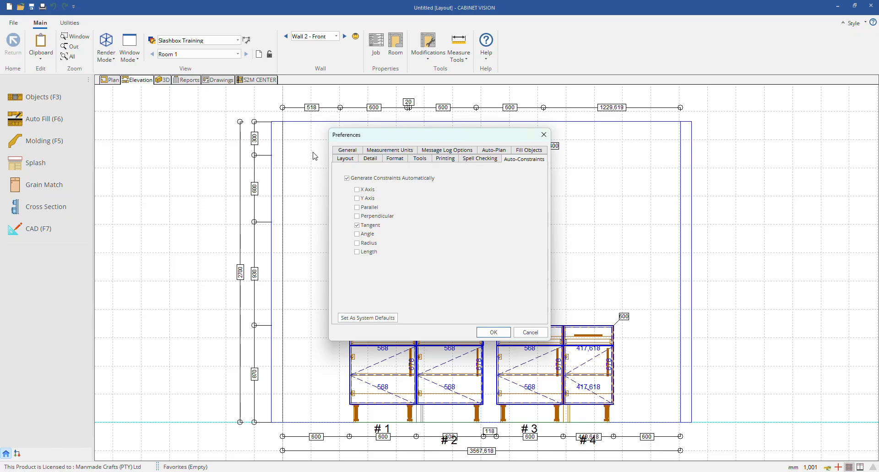
{"action": "left_click", "coordinate": [347, 150]}
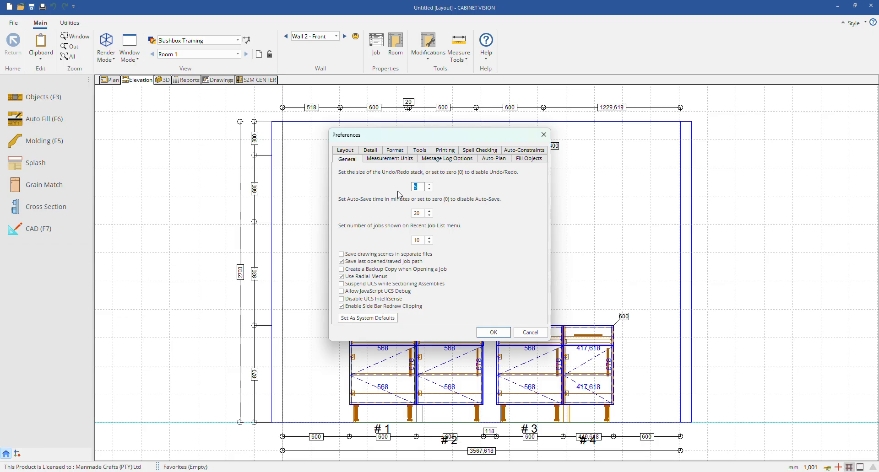
{"action": "left_click", "coordinate": [447, 158]}
{"action": "left_click", "coordinate": [485, 159]}
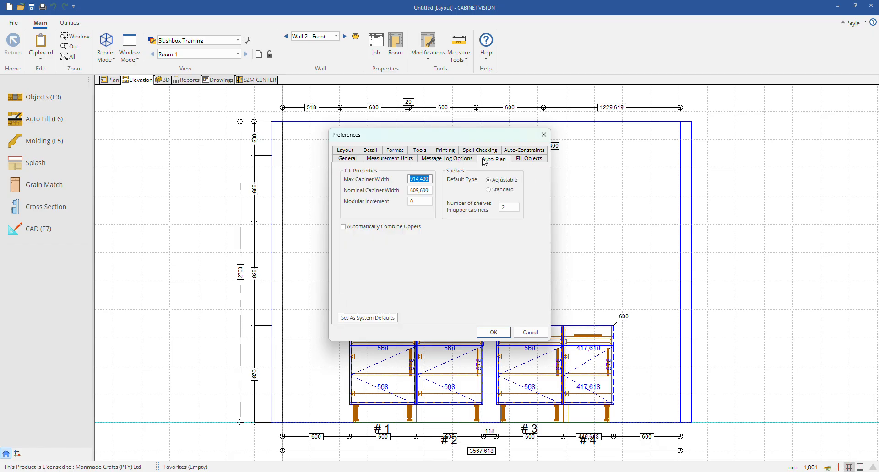
{"action": "left_click", "coordinate": [529, 159]}
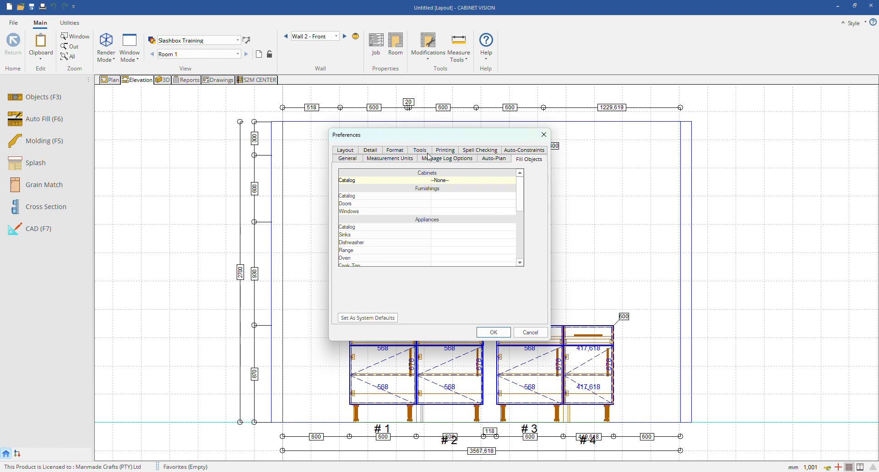
Step: Set the layout preference for opening an assembly in Wall Elevation mode to "Edits assembly at the assembly level"
{"action": "left_click", "coordinate": [356, 153]}
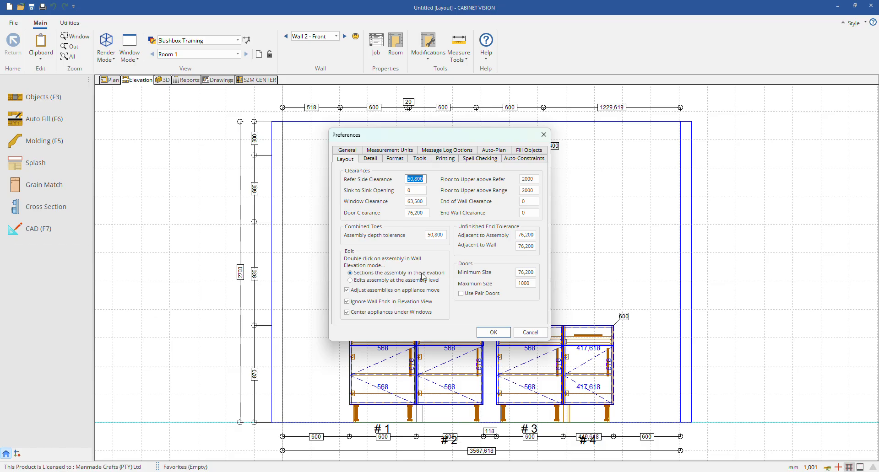
{"action": "left_click", "coordinate": [350, 281]}
{"action": "left_click", "coordinate": [493, 332]}
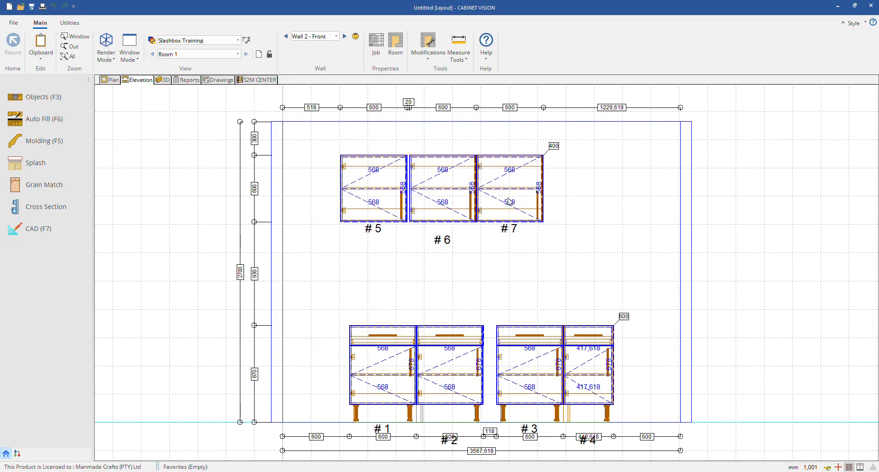
Step: Open upper cabinet #5 at the assembly level, view its section and return to the Wall 2 elevation
{"action": "double_click", "coordinate": [393, 202]}
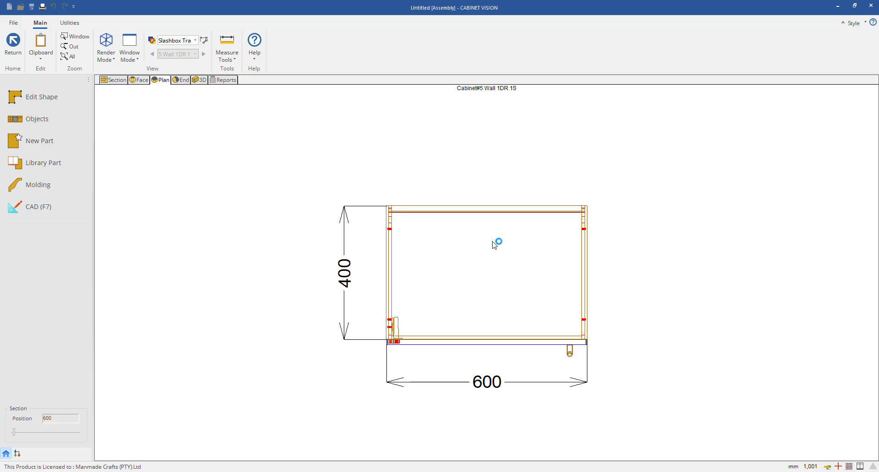
{"action": "left_click", "coordinate": [113, 80]}
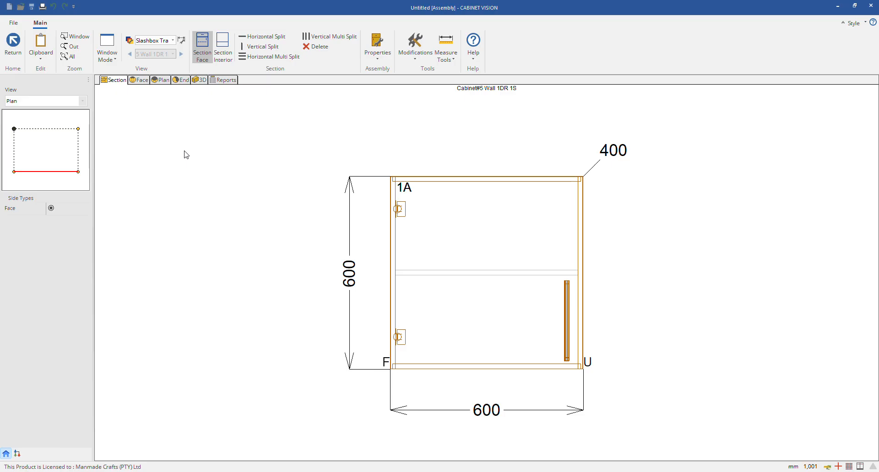
{"action": "key", "text": "Escape"}
{"action": "key", "text": "Escape"}
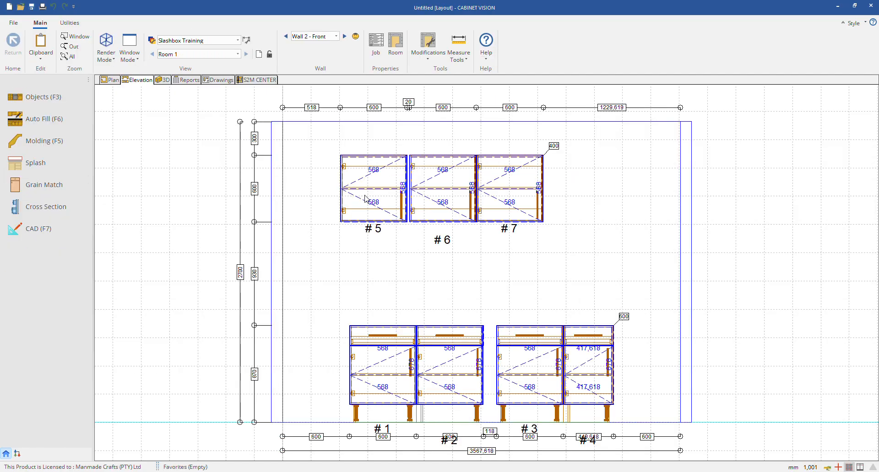
Step: Create a new molding on Wall 2 along a closed seven-sided path around the upper cabinets, about 3416 mm wide, and save the shape
{"action": "left_click", "coordinate": [44, 141]}
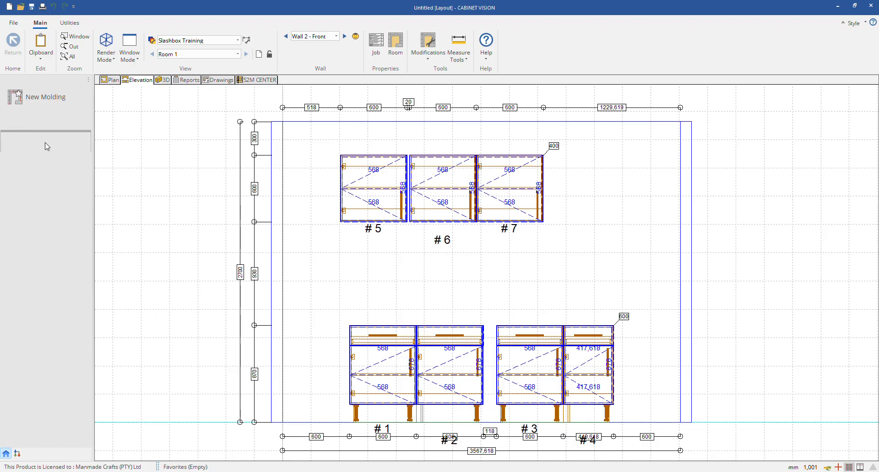
{"action": "left_click", "coordinate": [32, 97]}
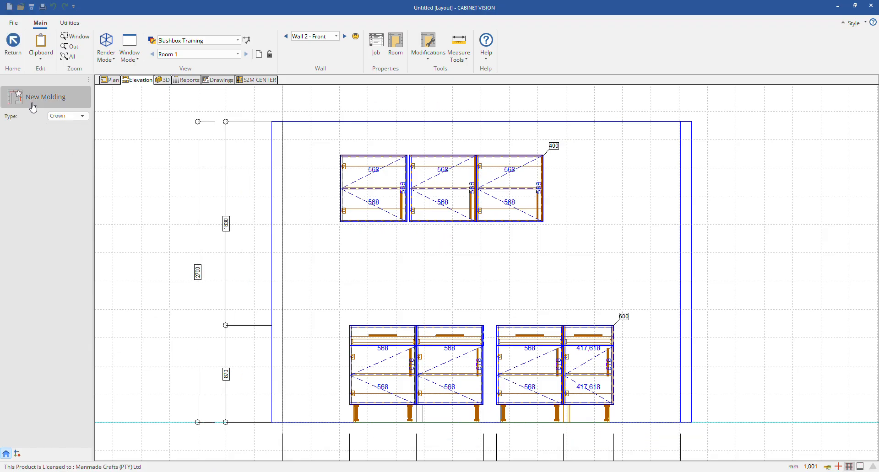
{"action": "left_click", "coordinate": [283, 122]}
{"action": "left_click", "coordinate": [663, 122]}
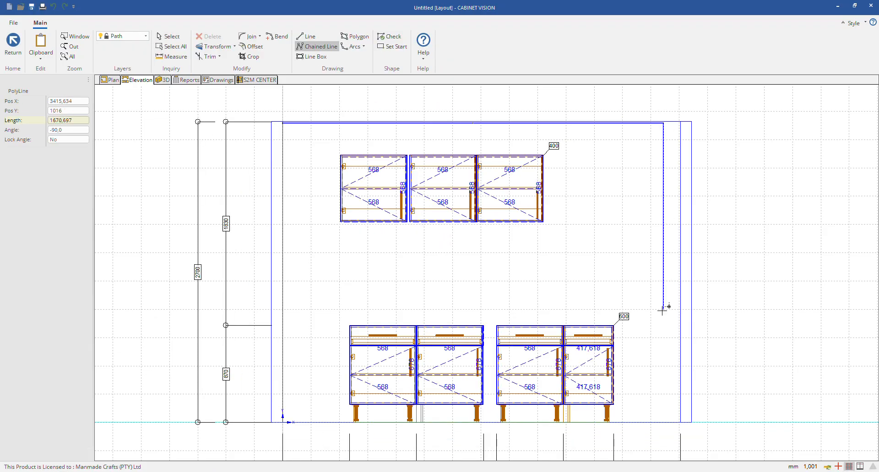
{"action": "left_click", "coordinate": [662, 339]}
{"action": "left_click", "coordinate": [615, 261]}
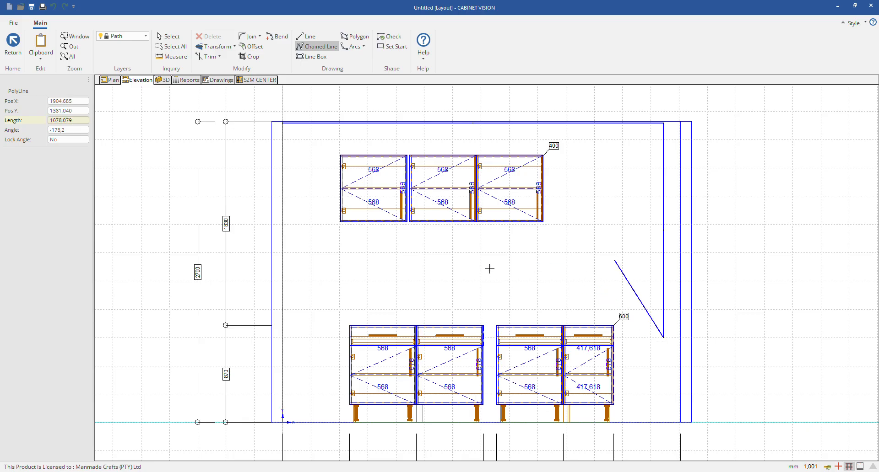
{"action": "left_click", "coordinate": [358, 261]}
{"action": "left_click", "coordinate": [311, 224]}
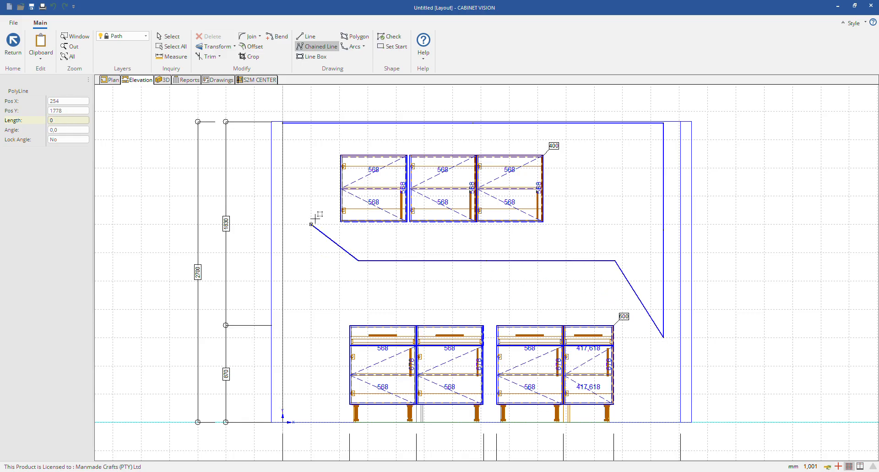
{"action": "left_click", "coordinate": [283, 224]}
{"action": "left_click", "coordinate": [282, 121]}
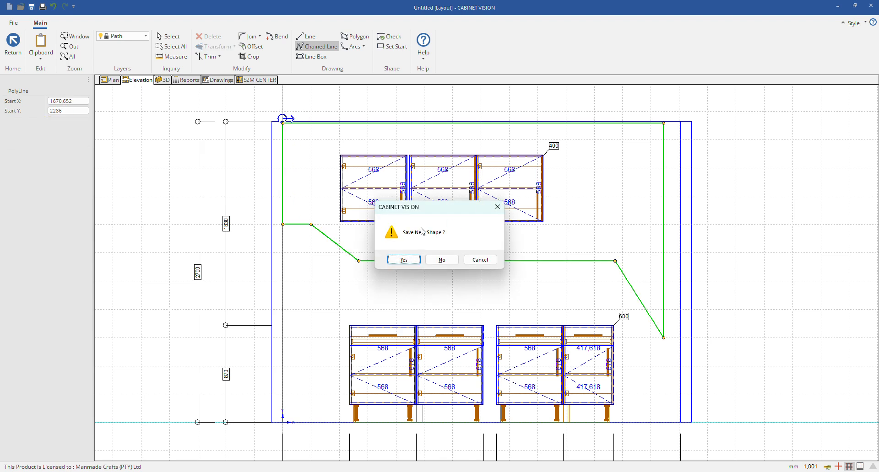
{"action": "left_click", "coordinate": [404, 260]}
Step: Examine the new molding in 3D from the front of the room and return to the Wall 2 elevation
{"action": "left_click", "coordinate": [164, 79]}
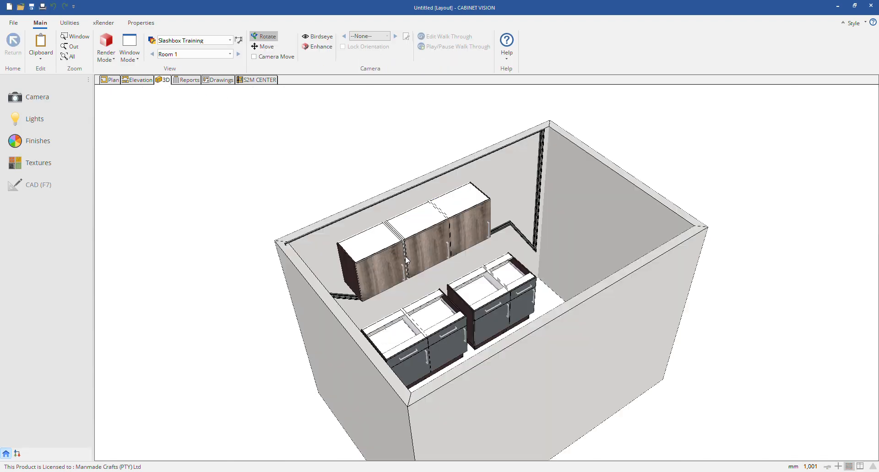
{"action": "left_click_drag", "start_coordinate": [384, 276], "coordinate": [267, 257]}
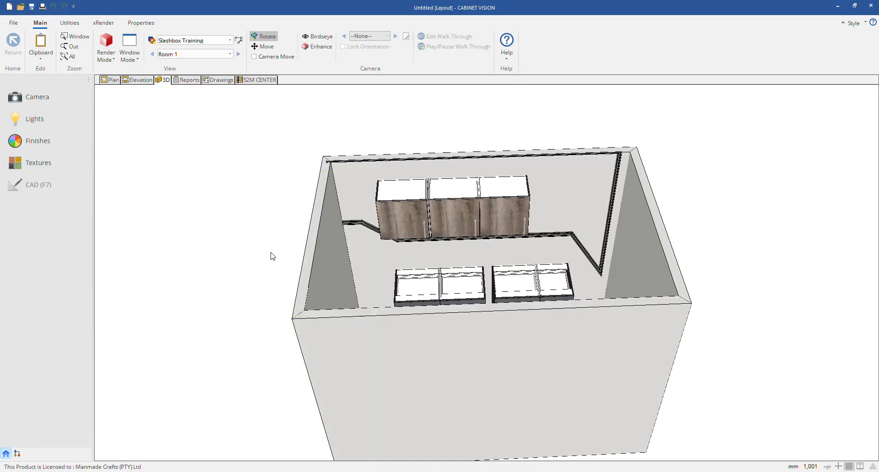
{"action": "left_click", "coordinate": [106, 81]}
{"action": "double_click", "coordinate": [451, 188]}
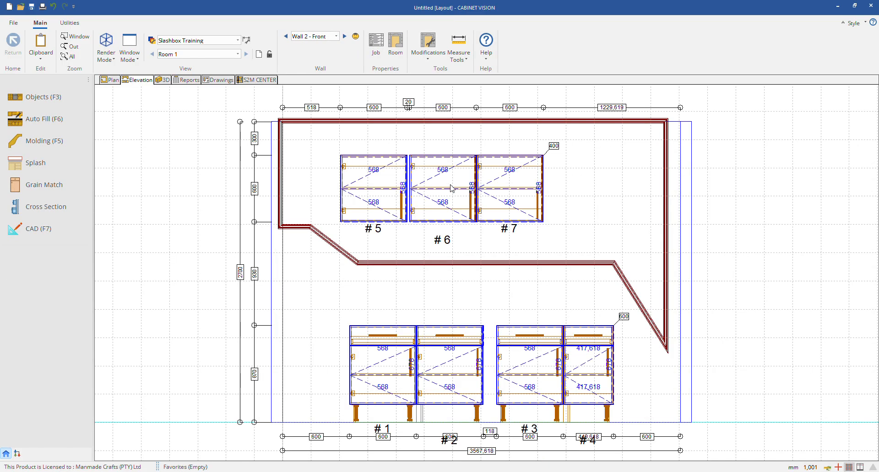
{"action": "left_click", "coordinate": [45, 165]}
{"action": "key", "text": "Escape"}
Step: Create a new four-sided countertop over the Wall 2 base cabinets, about 2368 mm long, save its shape and view it in 3D
{"action": "left_click", "coordinate": [109, 80]}
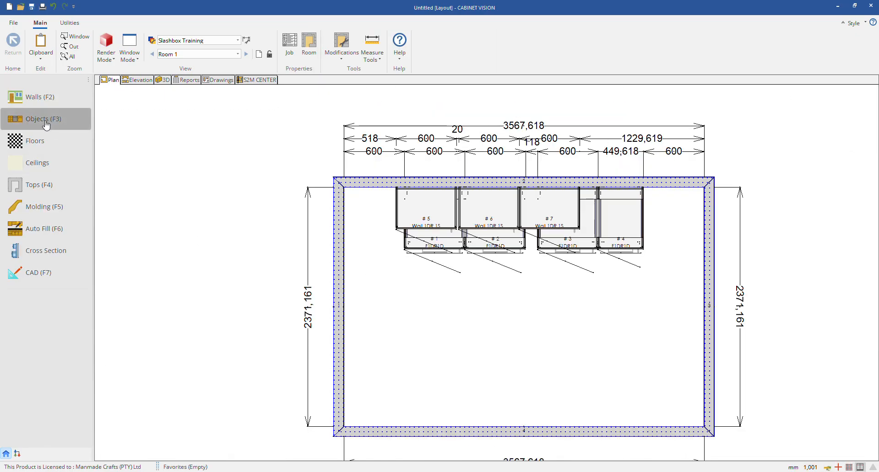
{"action": "left_click", "coordinate": [41, 186]}
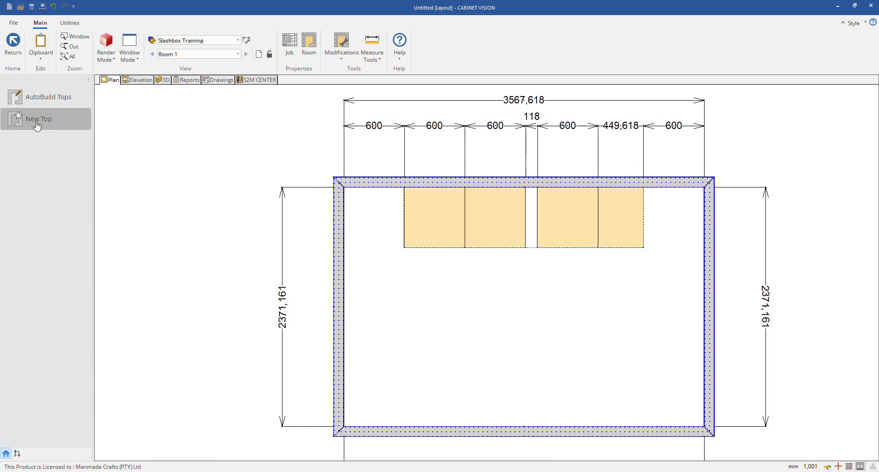
{"action": "left_click", "coordinate": [37, 127]}
{"action": "left_click", "coordinate": [405, 187]}
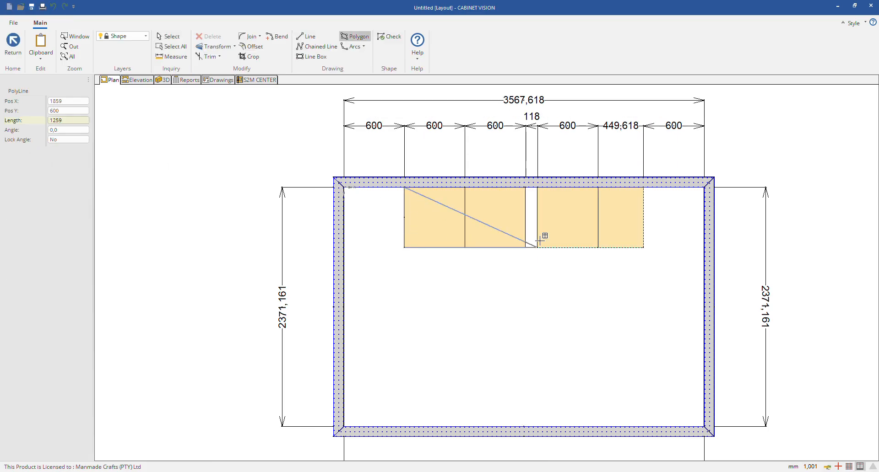
{"action": "left_click", "coordinate": [643, 240]}
{"action": "left_click", "coordinate": [644, 188]}
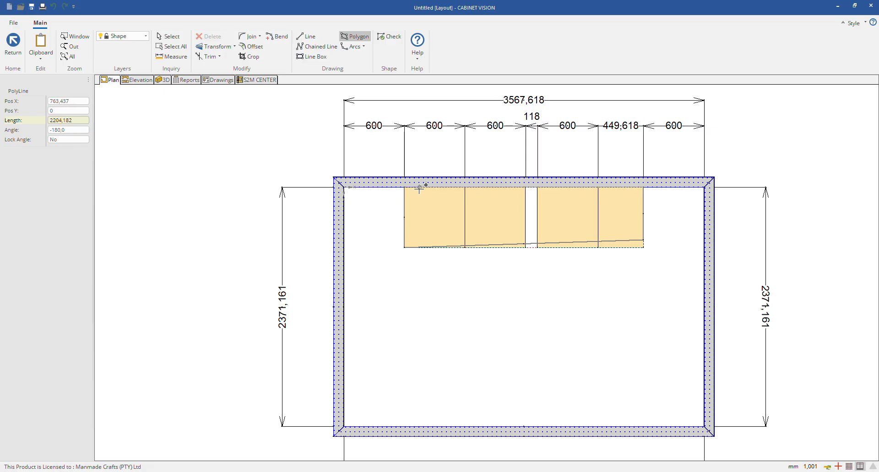
{"action": "left_click", "coordinate": [405, 188]}
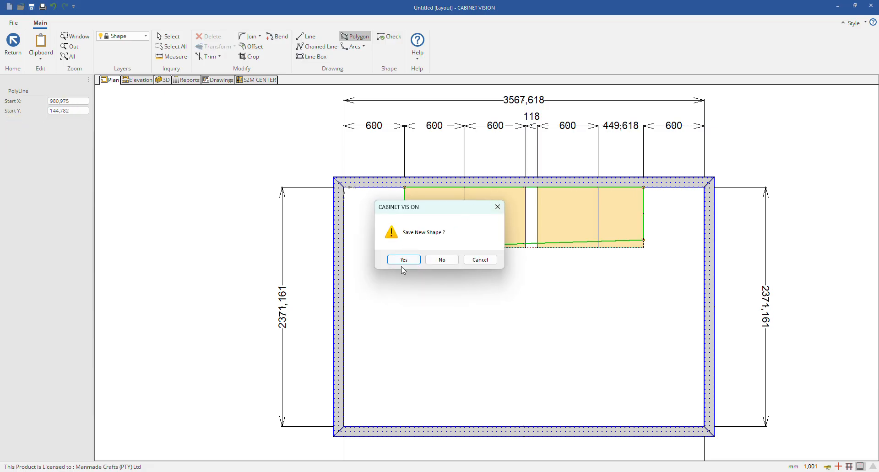
{"action": "left_click", "coordinate": [402, 261]}
{"action": "scroll", "coordinate": [438, 193], "scroll_direction": "up", "scroll_amount": 3}
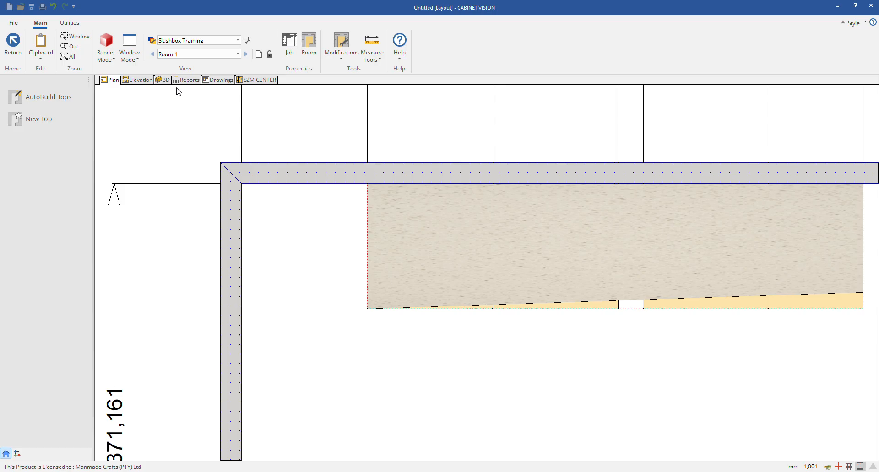
{"action": "left_click", "coordinate": [164, 80]}
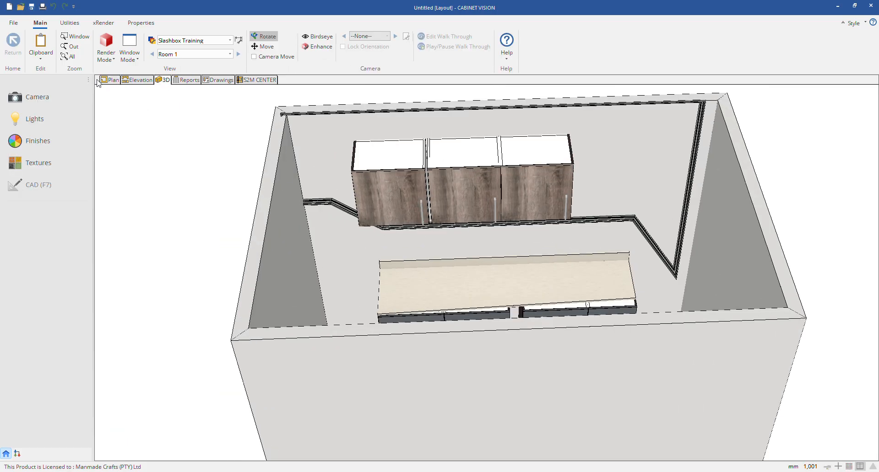
Step: Open the countertop's shape in plan view and examine the edge type of its wall-side edge
{"action": "left_click", "coordinate": [102, 80]}
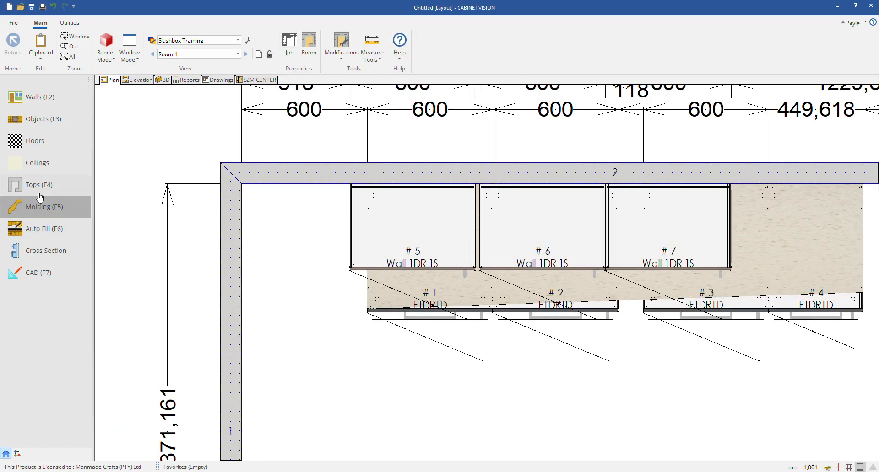
{"action": "left_click", "coordinate": [39, 185]}
{"action": "right_click", "coordinate": [444, 235]}
{"action": "left_click", "coordinate": [442, 233]}
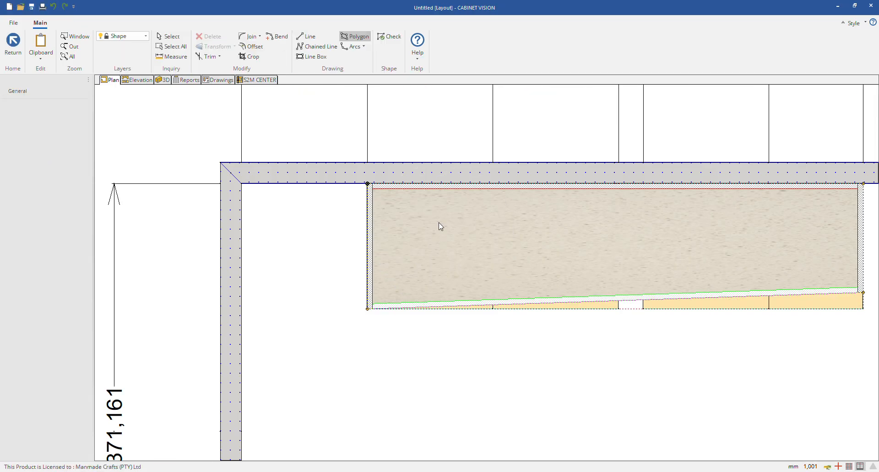
{"action": "left_click", "coordinate": [437, 185]}
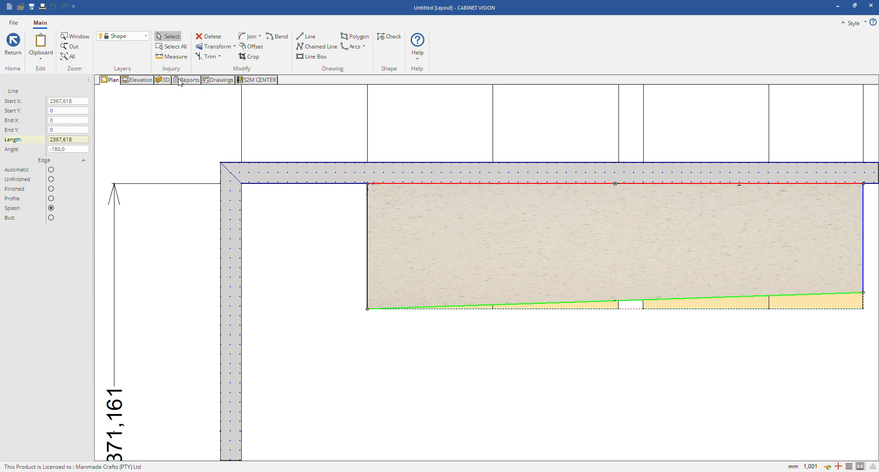
Step: Open the shape of the countertop's splash for editing in the Wall 2 elevation
{"action": "left_click", "coordinate": [141, 80]}
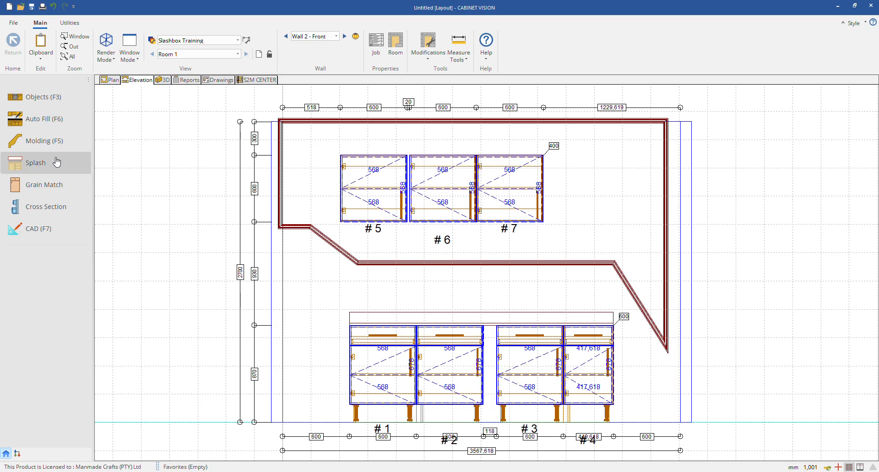
{"action": "left_click", "coordinate": [34, 163]}
{"action": "scroll", "coordinate": [309, 284], "scroll_direction": "up", "scroll_amount": 3}
{"action": "scroll", "coordinate": [348, 295], "scroll_direction": "up", "scroll_amount": 1}
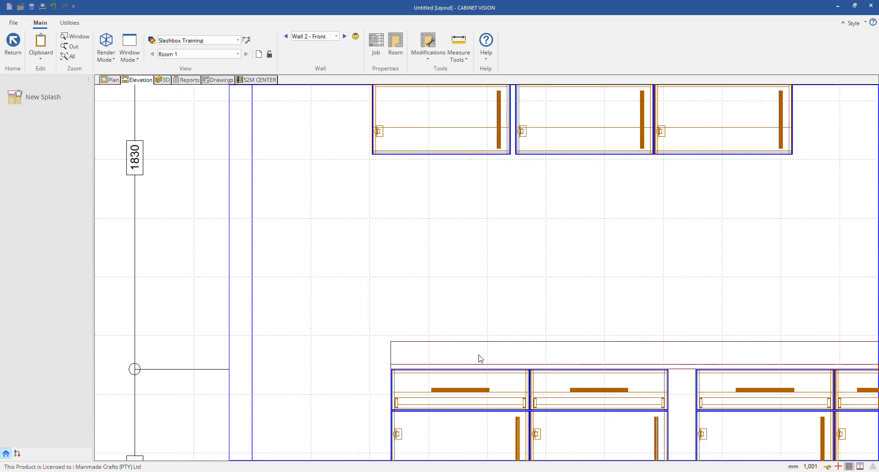
{"action": "left_click", "coordinate": [477, 356]}
{"action": "right_click", "coordinate": [476, 357]}
{"action": "left_click", "coordinate": [462, 370]}
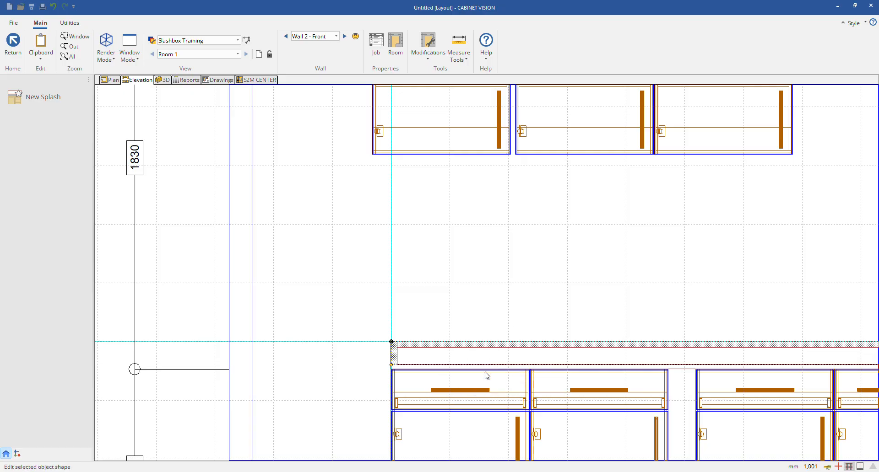
Step: Examine the edge types available for the splash's long upper edge and leave the shape editor
{"action": "left_click", "coordinate": [435, 344]}
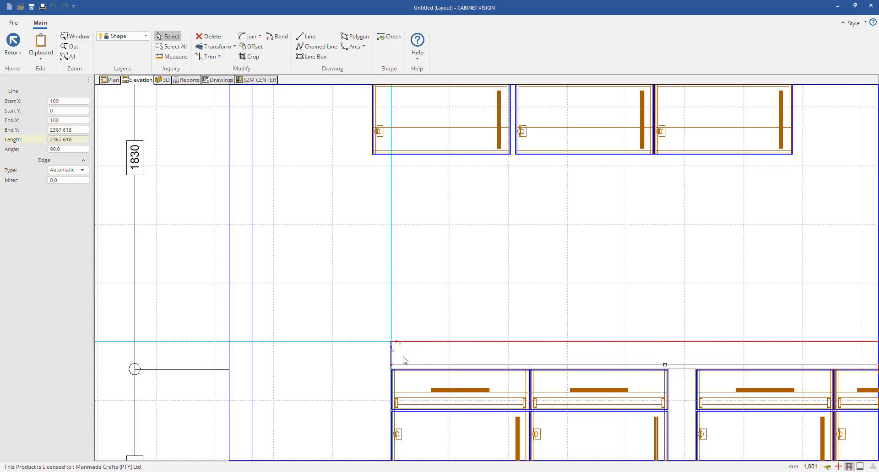
{"action": "left_click", "coordinate": [81, 170]}
{"action": "left_click", "coordinate": [82, 170]}
{"action": "left_click", "coordinate": [82, 170]}
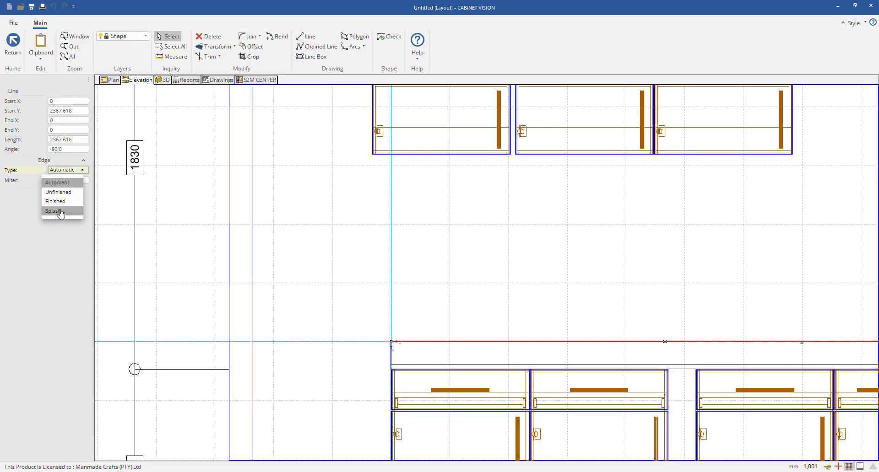
{"action": "scroll", "coordinate": [253, 256], "scroll_direction": "down", "scroll_amount": 3}
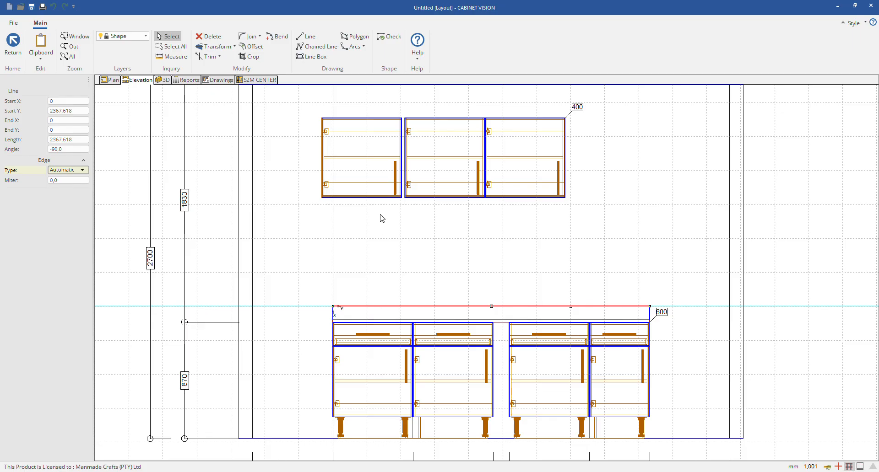
{"action": "double_click", "coordinate": [341, 246]}
Step: Open the splash at the assembly level to inspect its section and return to the room layout
{"action": "left_click", "coordinate": [431, 313]}
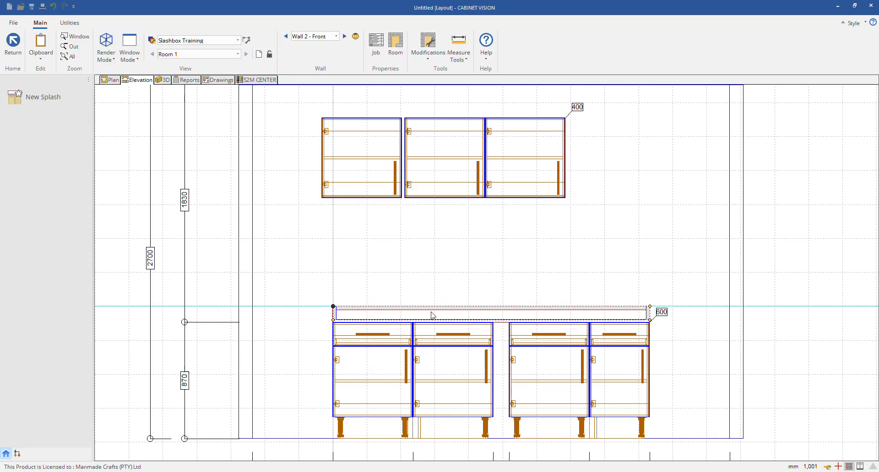
{"action": "right_click", "coordinate": [404, 317]}
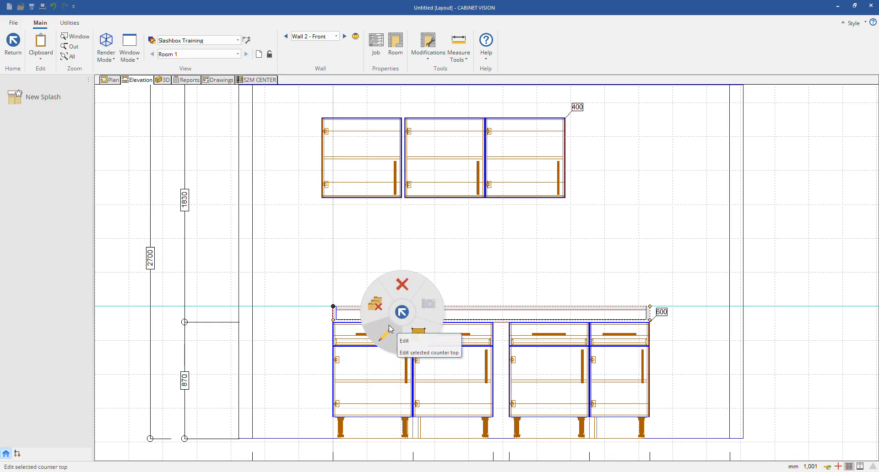
{"action": "left_click", "coordinate": [387, 336]}
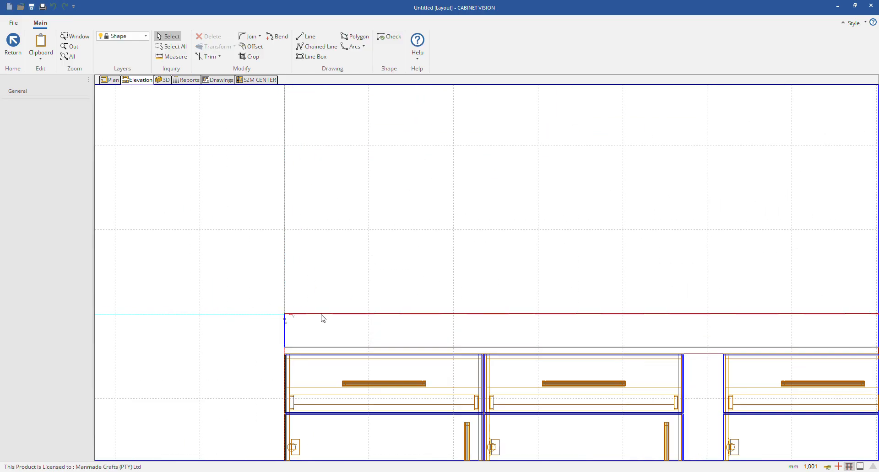
{"action": "key", "text": "Escape"}
{"action": "right_click", "coordinate": [438, 332]}
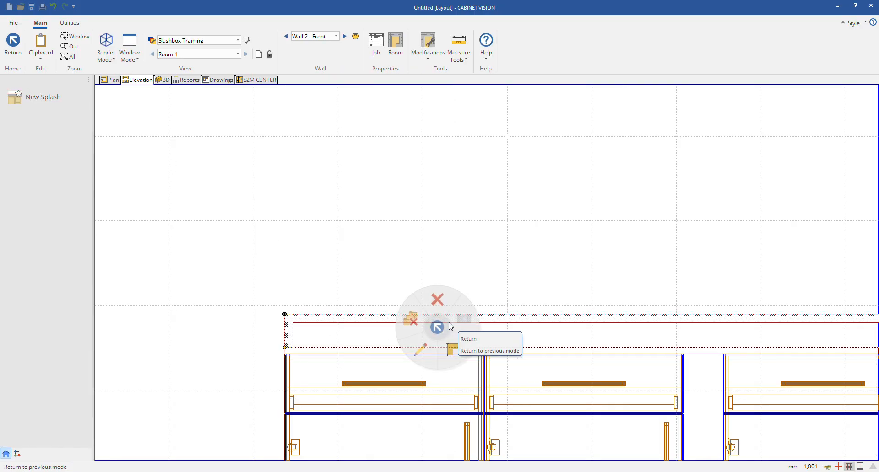
{"action": "left_click", "coordinate": [418, 345]}
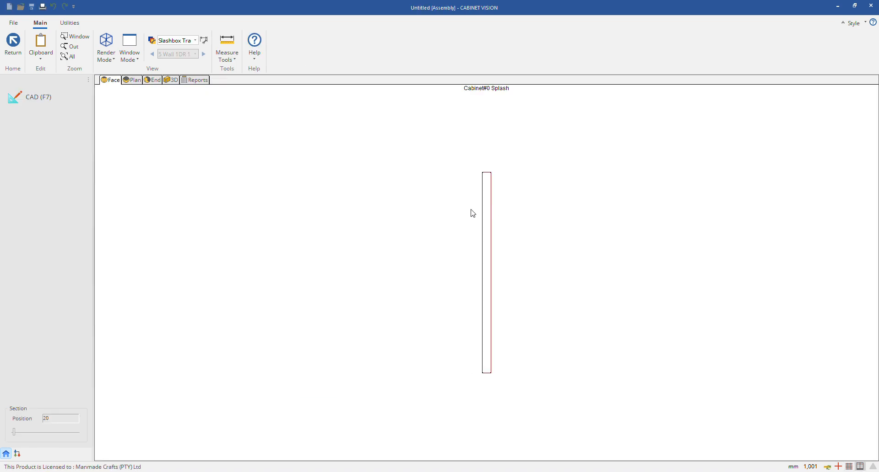
{"action": "key", "text": "Escape"}
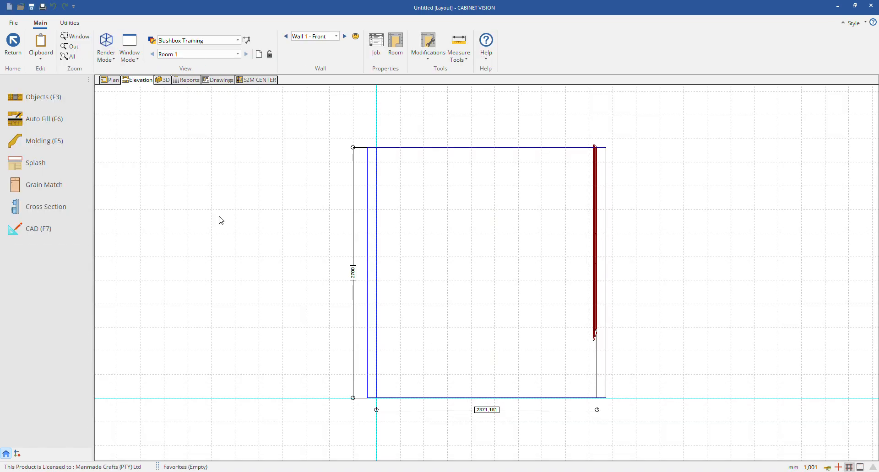
Step: Compare the plan with the wall elevations, viewing the front of each of Walls 1 to 4
{"action": "left_click", "coordinate": [106, 80]}
{"action": "left_click", "coordinate": [135, 81]}
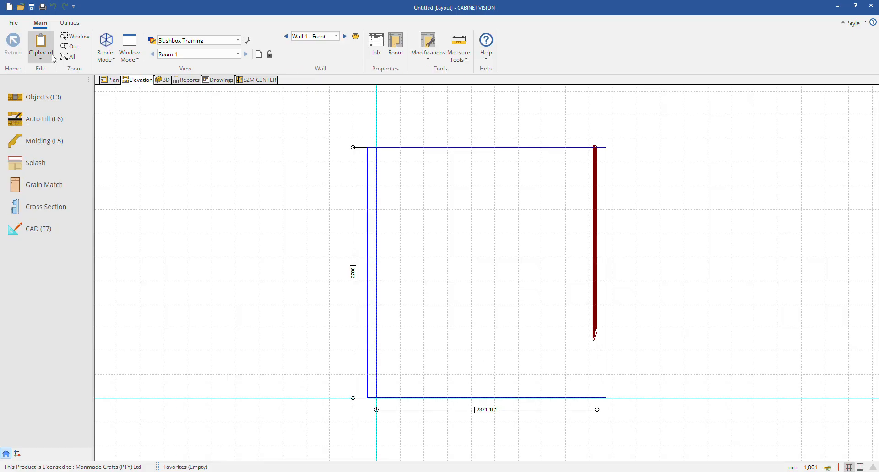
{"action": "left_click", "coordinate": [113, 81]}
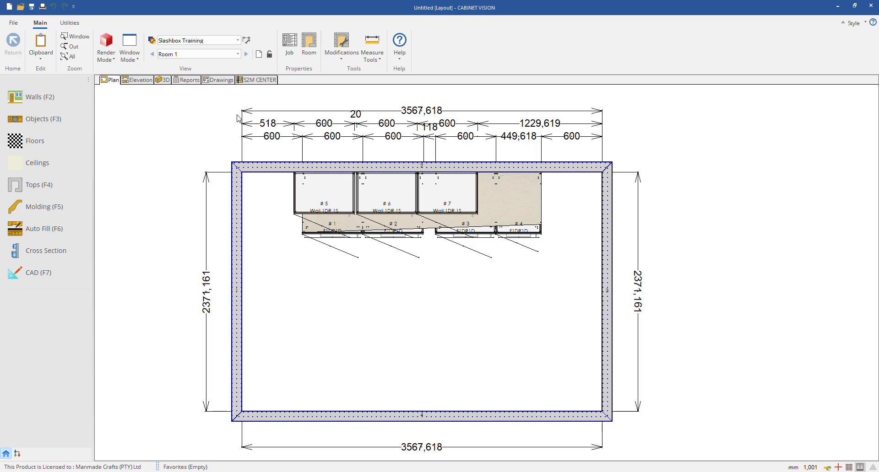
{"action": "left_click", "coordinate": [142, 81]}
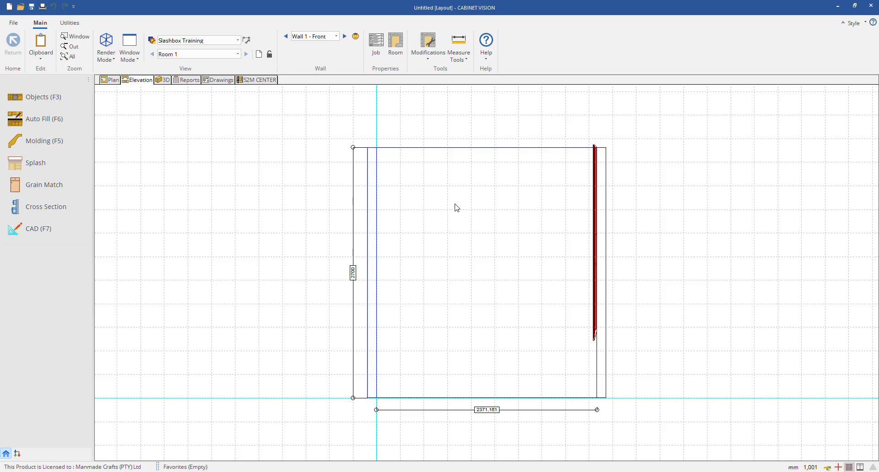
{"action": "left_click", "coordinate": [336, 37]}
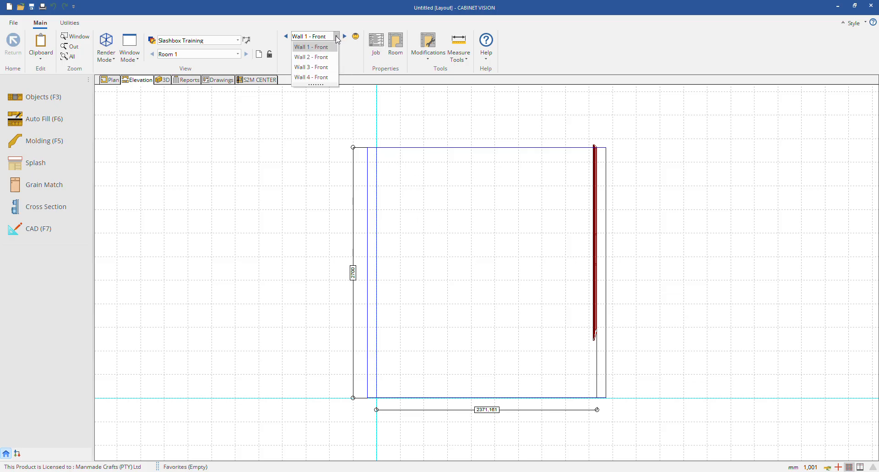
{"action": "left_click", "coordinate": [325, 57]}
{"action": "left_click", "coordinate": [337, 36]}
{"action": "left_click", "coordinate": [315, 67]}
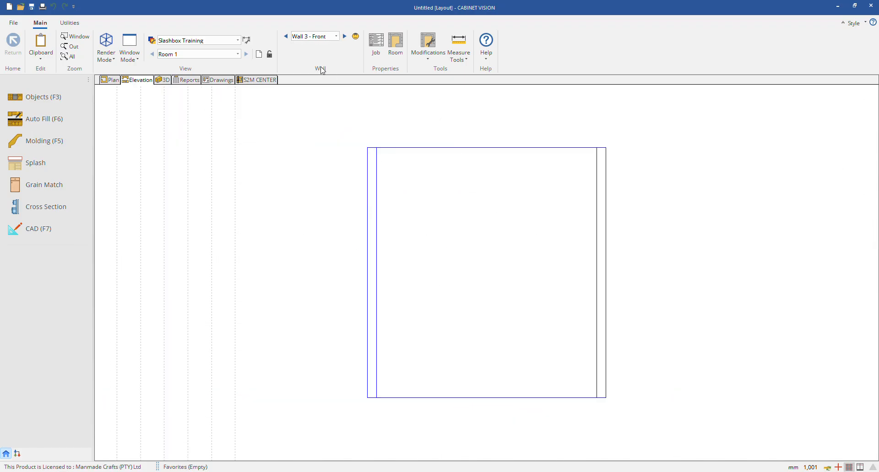
{"action": "left_click", "coordinate": [333, 37]}
{"action": "left_click", "coordinate": [323, 77]}
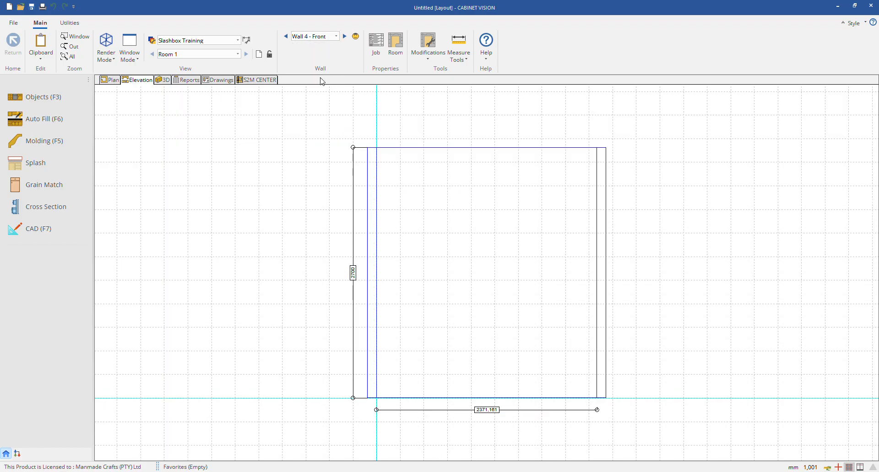
{"action": "left_click", "coordinate": [345, 37]}
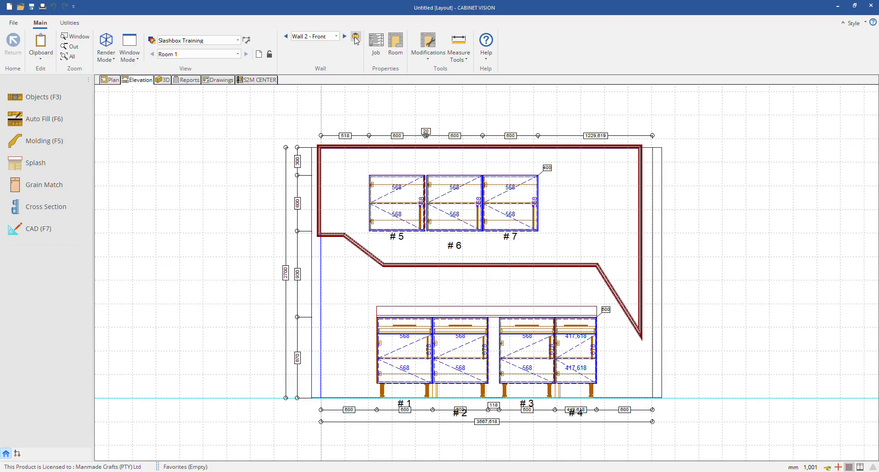
Step: View the back sides of the walls from Wall 2 to Wall 4 and return to the Wall 2 front elevation
{"action": "left_click", "coordinate": [356, 38]}
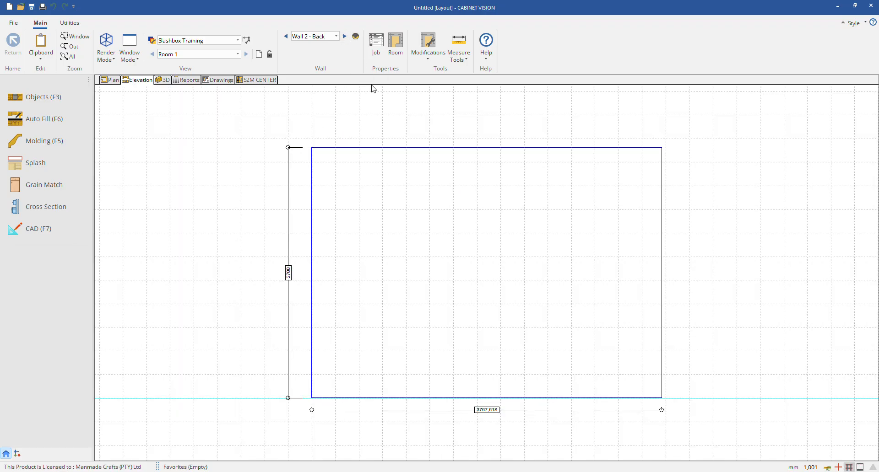
{"action": "left_click", "coordinate": [345, 36]}
{"action": "left_click", "coordinate": [356, 39]}
{"action": "left_click", "coordinate": [356, 39]}
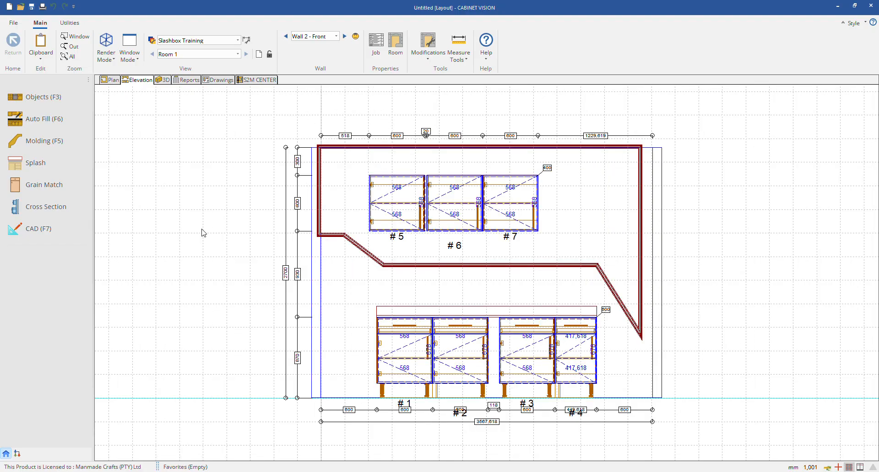
Step: Open Grain Match and examine which cabinet belongs to each of the groups 1 to 7 on Wall 2
{"action": "left_click", "coordinate": [44, 184]}
{"action": "left_click", "coordinate": [26, 109]}
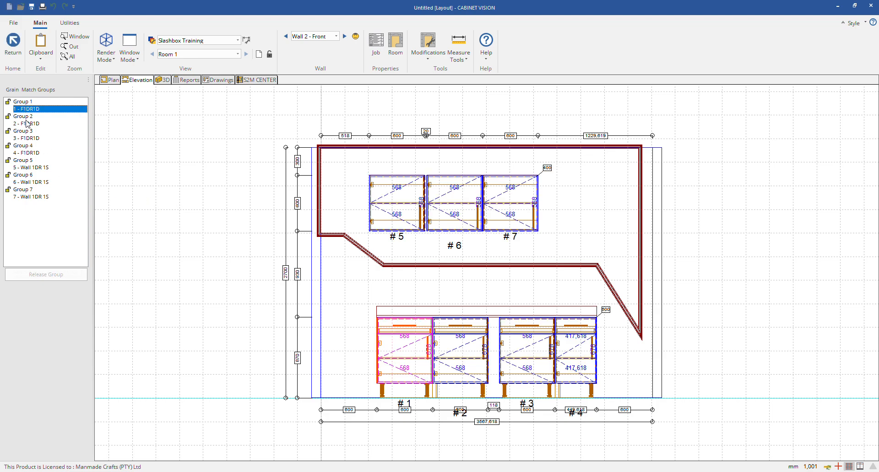
{"action": "left_click", "coordinate": [27, 124]}
{"action": "left_click", "coordinate": [26, 138]}
{"action": "left_click", "coordinate": [26, 152]}
{"action": "left_click", "coordinate": [27, 168]}
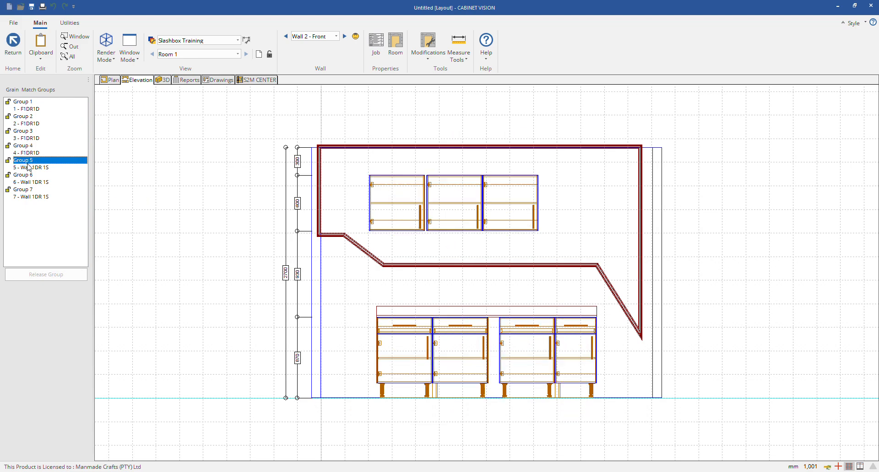
{"action": "left_click", "coordinate": [30, 182]}
{"action": "left_click", "coordinate": [32, 197]}
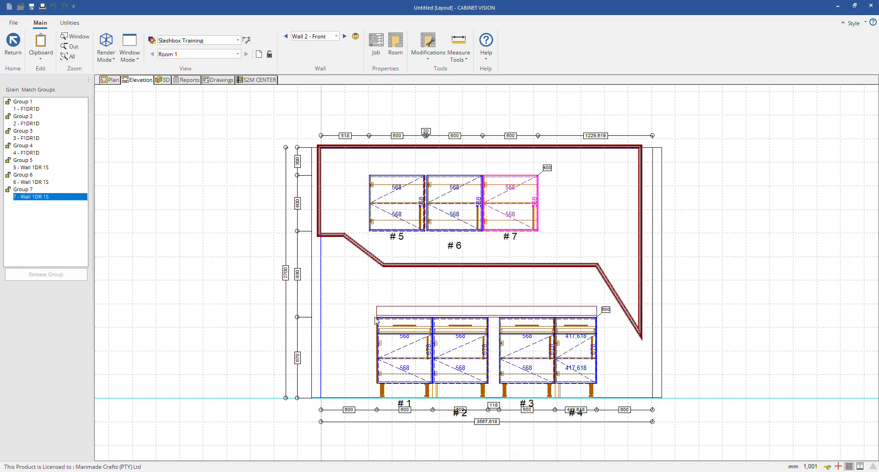
Step: Compare the Group 1 and Group 2 entries in the grain match list with base cabinets 1 and 2 on Wall 2
{"action": "left_click", "coordinate": [393, 328]}
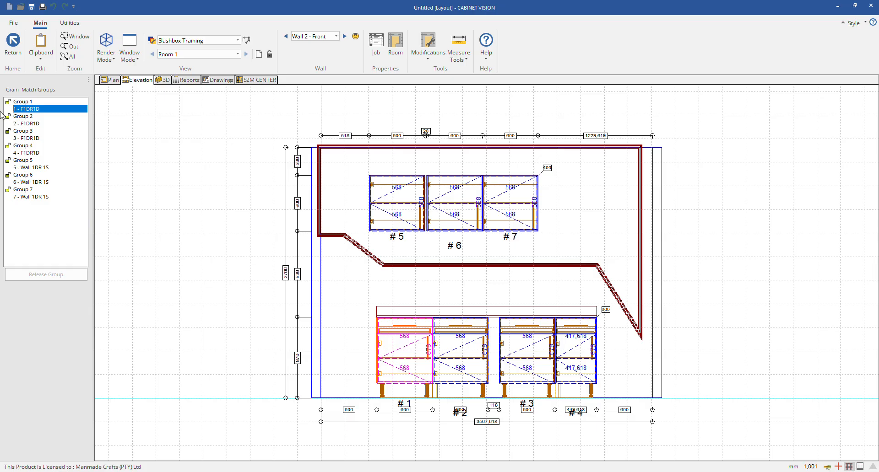
{"action": "left_click", "coordinate": [21, 102]}
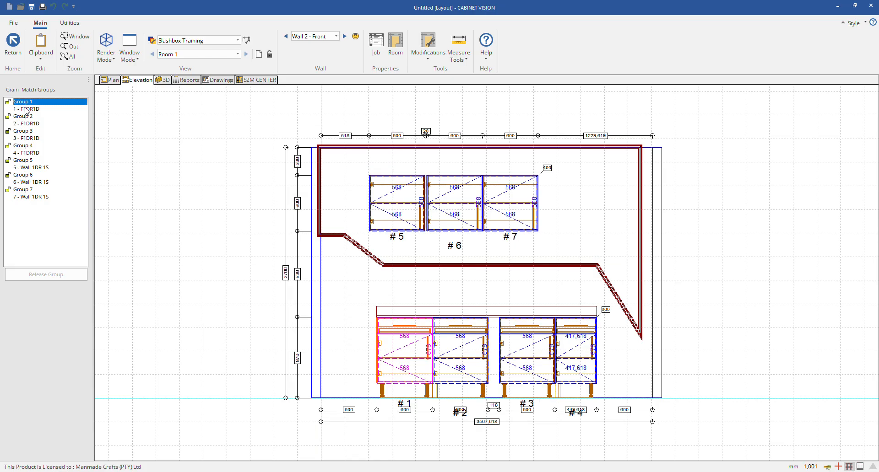
{"action": "left_click", "coordinate": [26, 109]}
{"action": "left_click", "coordinate": [25, 102]}
{"action": "left_click", "coordinate": [26, 109]}
{"action": "left_click", "coordinate": [25, 122]}
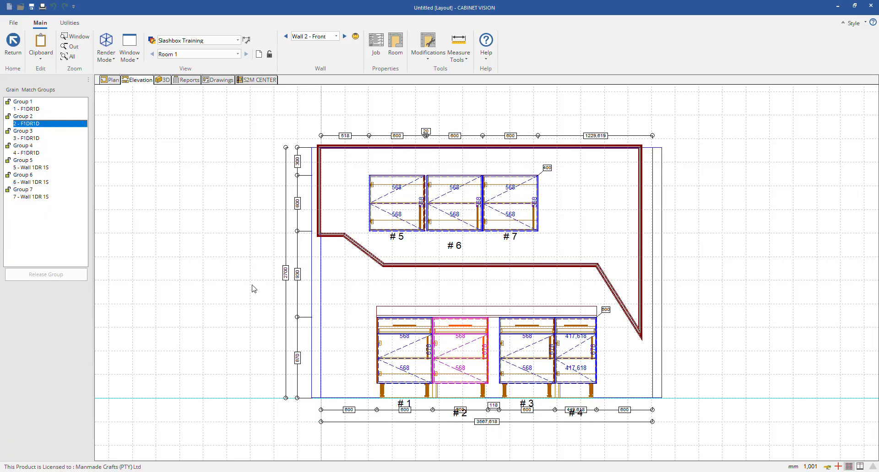
Step: Select various base and wall cabinets in the elevation to check their grain match groups, and leave Grain Match
{"action": "left_click", "coordinate": [396, 344]}
{"action": "left_click", "coordinate": [440, 353]}
{"action": "left_click", "coordinate": [392, 353]}
{"action": "left_click", "coordinate": [397, 205]}
{"action": "left_click", "coordinate": [505, 210]}
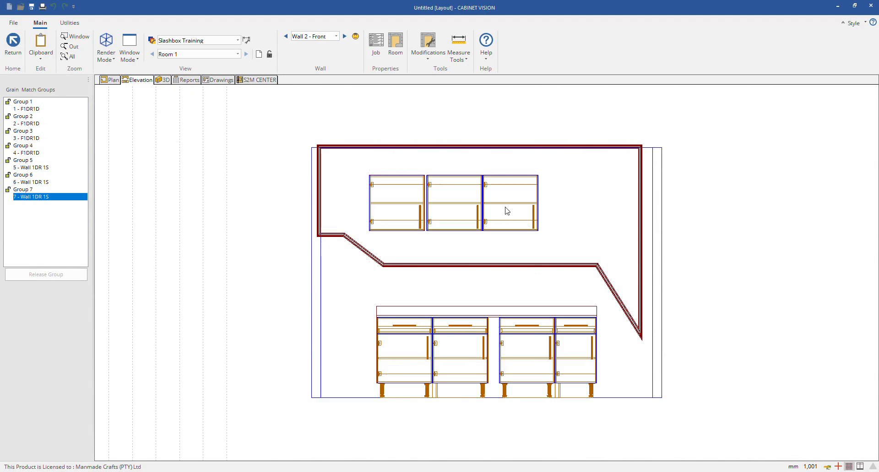
{"action": "left_click", "coordinate": [545, 346]}
{"action": "left_click", "coordinate": [572, 351]}
{"action": "left_click", "coordinate": [468, 347]}
{"action": "left_click", "coordinate": [392, 348]}
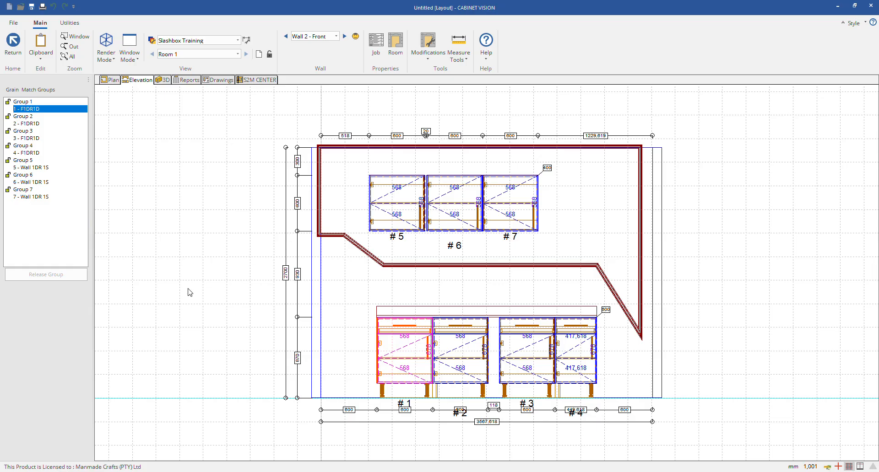
{"action": "left_click", "coordinate": [24, 190]}
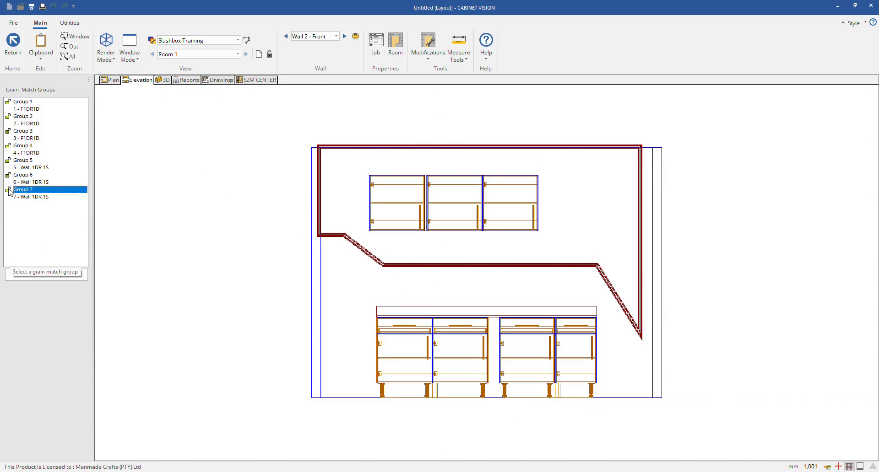
{"action": "left_click", "coordinate": [146, 119]}
{"action": "left_click", "coordinate": [13, 43]}
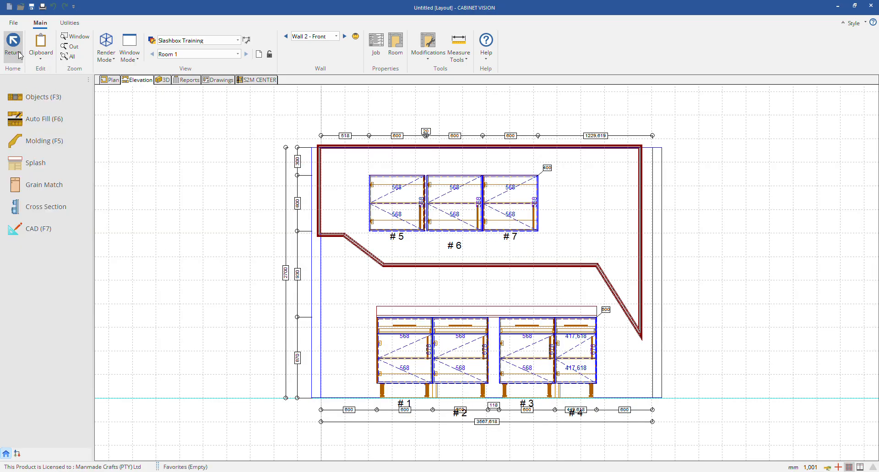
Step: Open a Cross Section of Wall 2 and examine the end section at different cut positions with the Front, Back and Both faces
{"action": "left_click", "coordinate": [54, 211]}
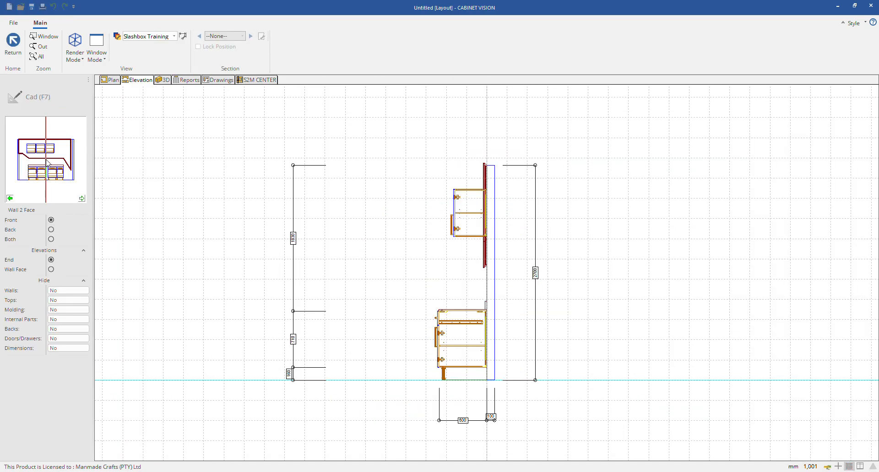
{"action": "mouse_move", "coordinate": [48, 162]}
{"action": "left_mouse_down"}
{"action": "mouse_move", "coordinate": [35, 161]}
{"action": "mouse_move", "coordinate": [53, 162]}
{"action": "left_mouse_up"}
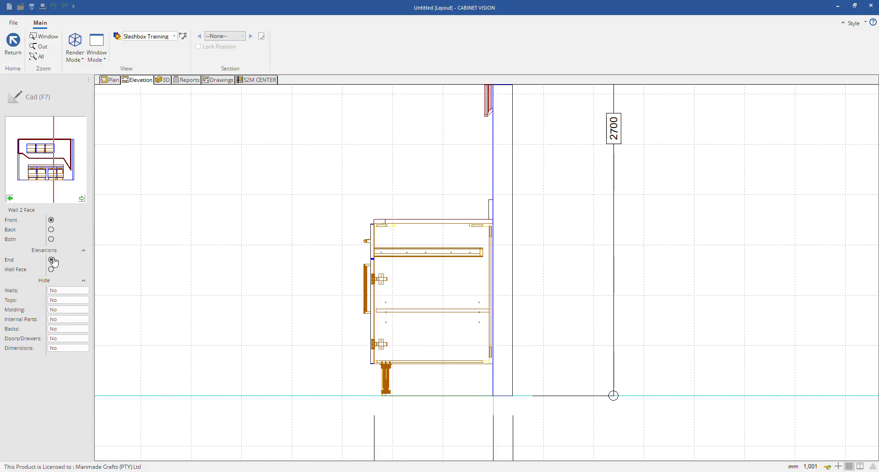
{"action": "left_click", "coordinate": [52, 230]}
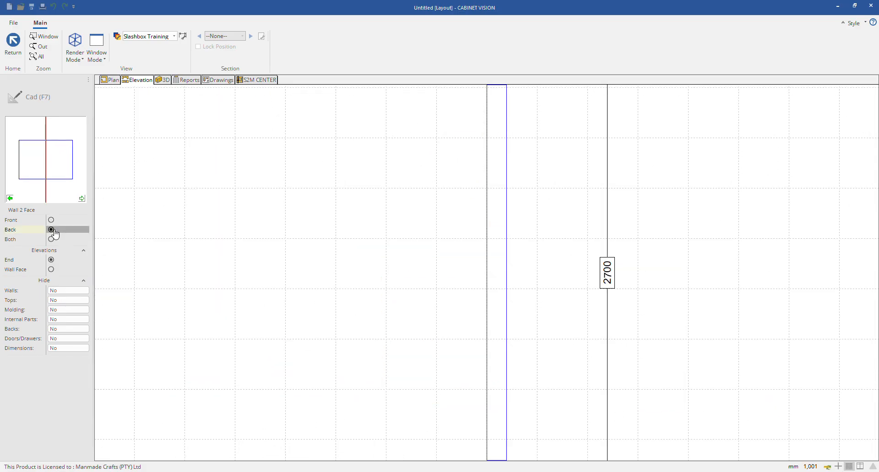
{"action": "left_click", "coordinate": [52, 239]}
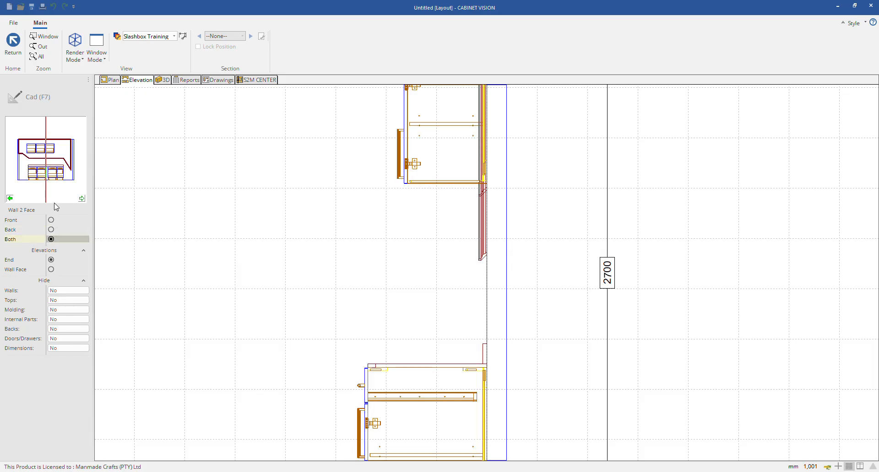
{"action": "mouse_move", "coordinate": [46, 160]}
{"action": "left_mouse_down"}
{"action": "mouse_move", "coordinate": [29, 160]}
{"action": "mouse_move", "coordinate": [48, 160]}
{"action": "left_mouse_up"}
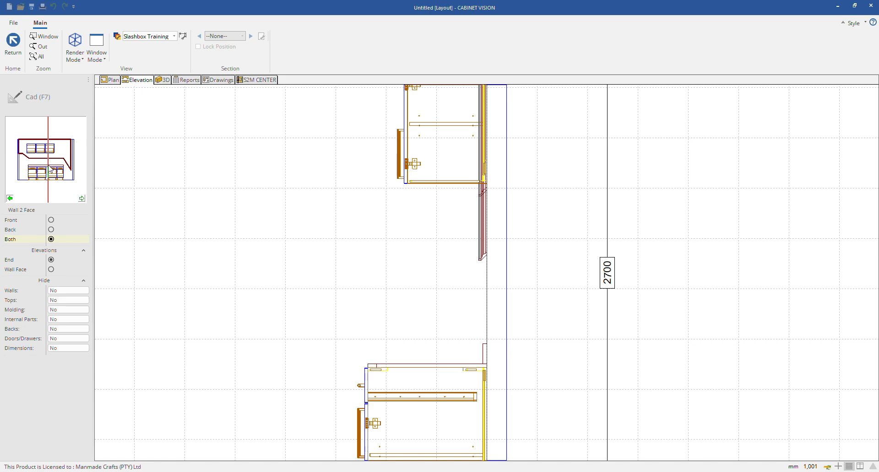
Step: Examine the Wall Face section at several cut depths, switching back to End before returning to the Wall 2 elevation
{"action": "left_click", "coordinate": [52, 270]}
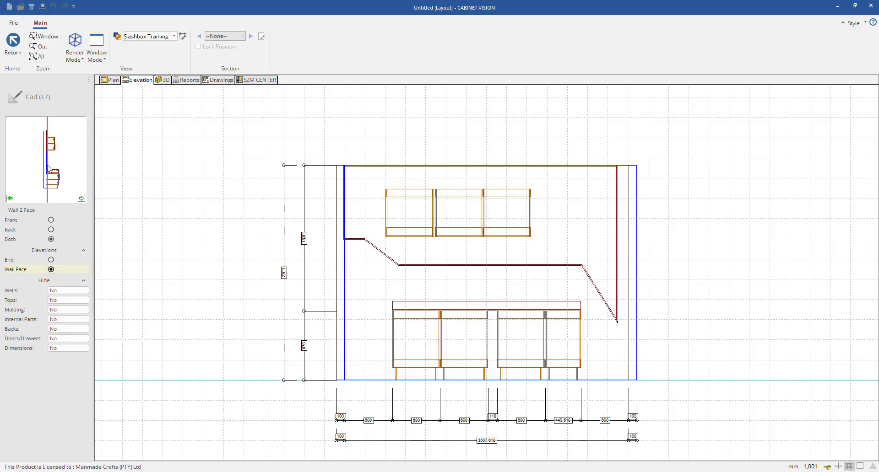
{"action": "left_click_drag", "start_coordinate": [55, 169], "coordinate": [44, 169]}
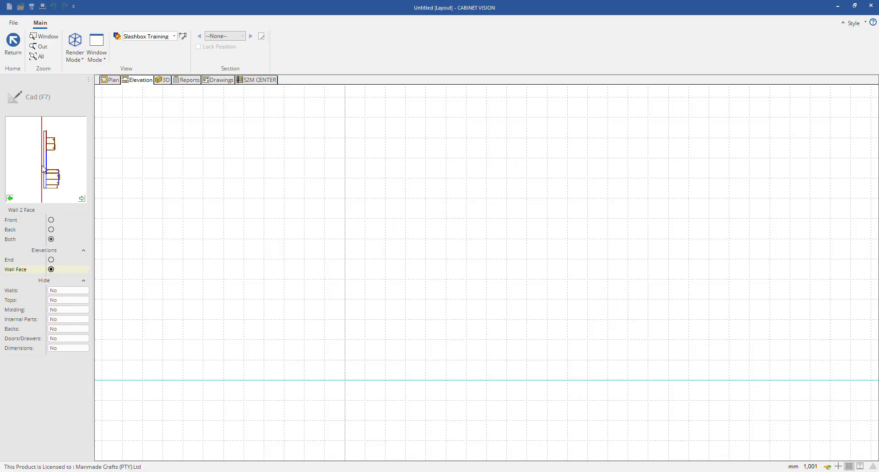
{"action": "left_click", "coordinate": [48, 173]}
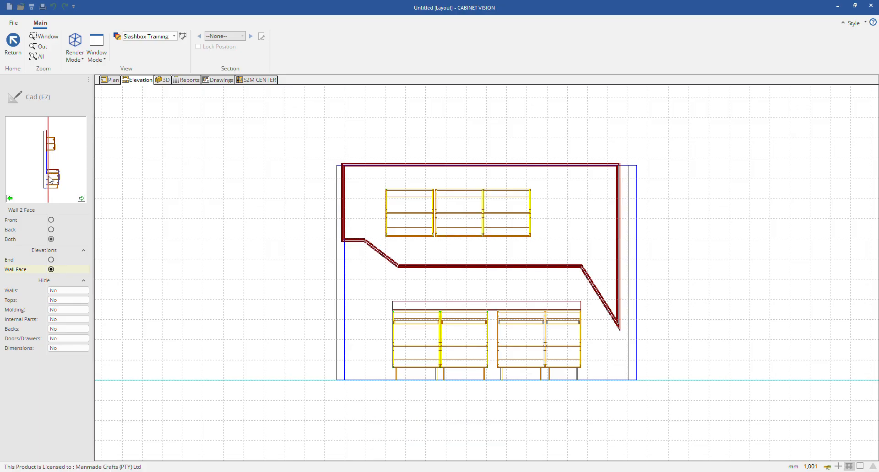
{"action": "left_click", "coordinate": [50, 259]}
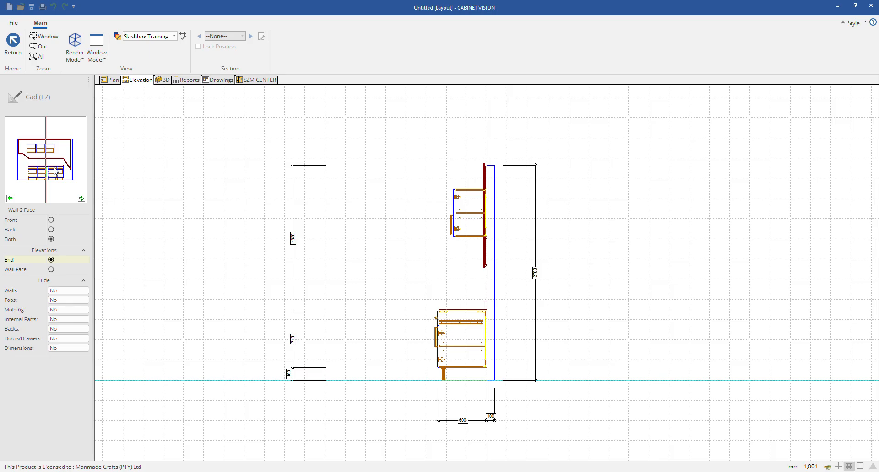
{"action": "key", "text": "Escape"}
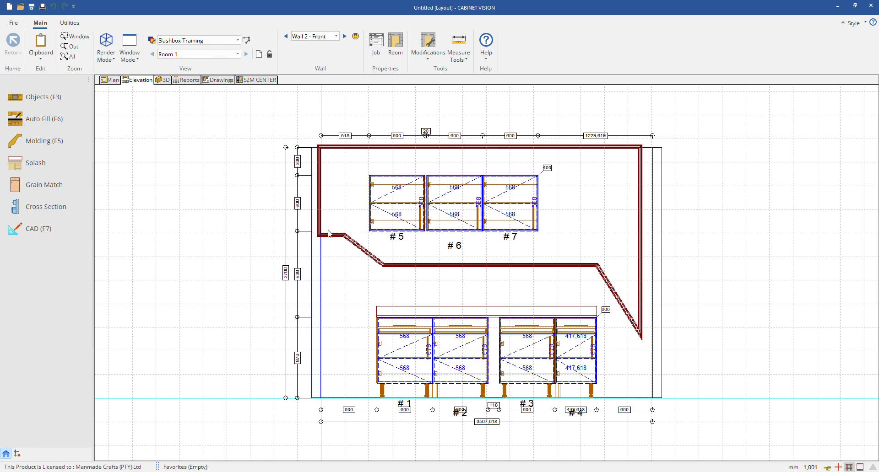
{"action": "left_click", "coordinate": [592, 310]}
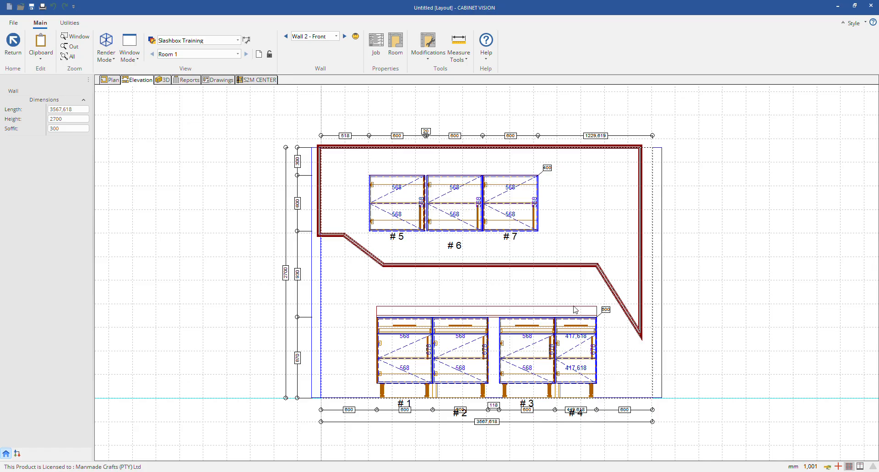
{"action": "left_click", "coordinate": [234, 221]}
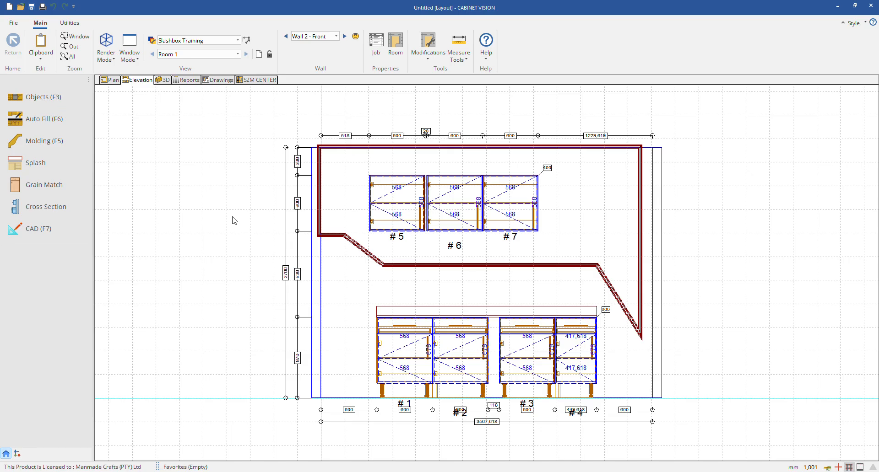
{"action": "left_click", "coordinate": [441, 271]}
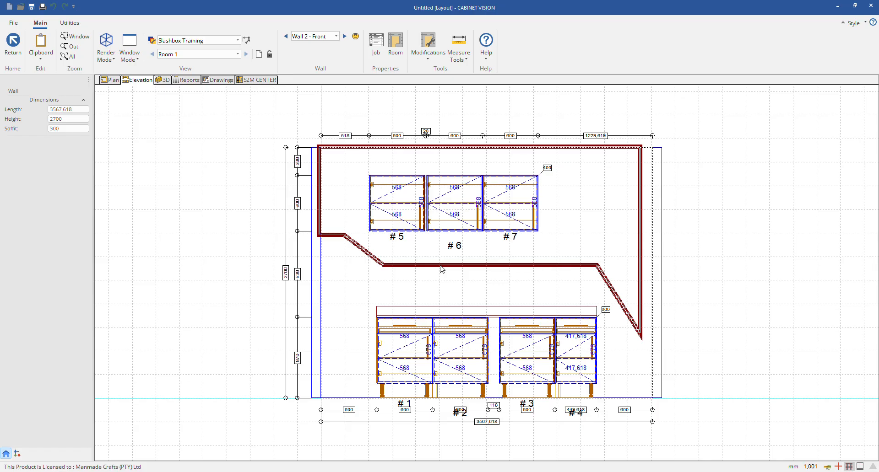
{"action": "left_click", "coordinate": [161, 138]}
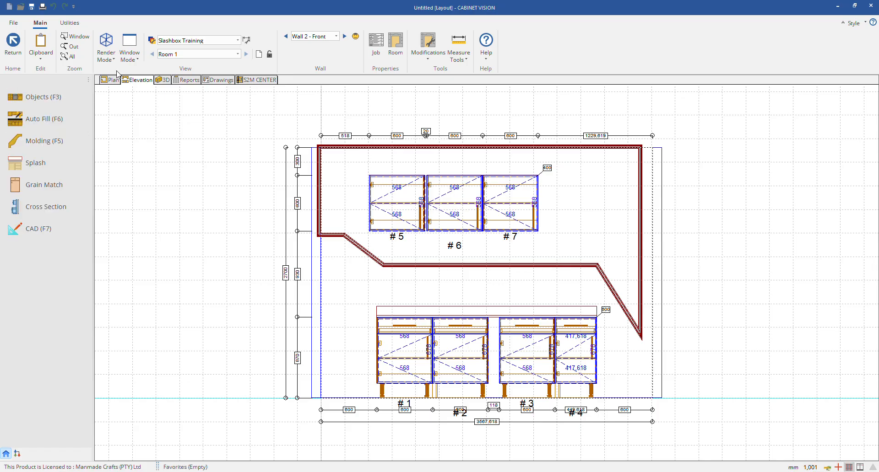
{"action": "left_click", "coordinate": [65, 149]}
{"action": "left_click", "coordinate": [52, 108]}
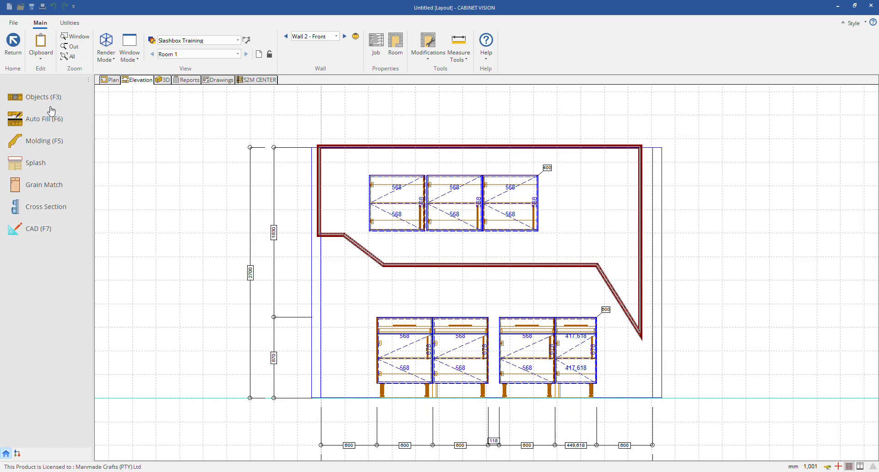
{"action": "left_click", "coordinate": [36, 162]}
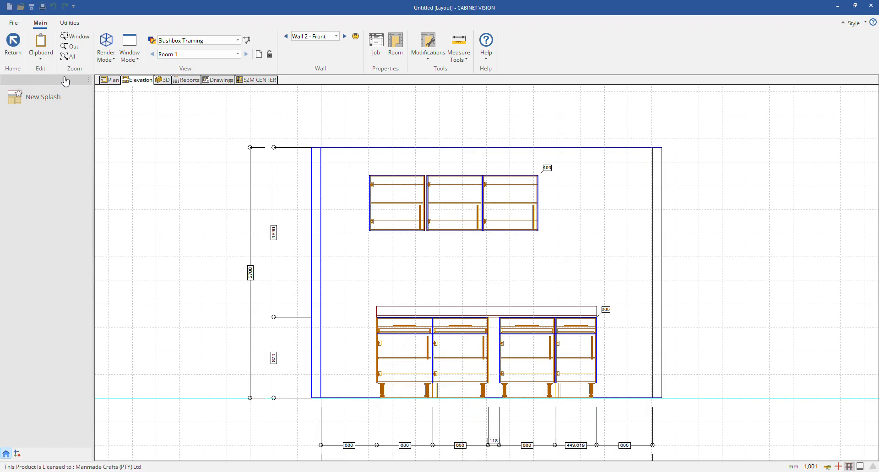
{"action": "left_click", "coordinate": [13, 44]}
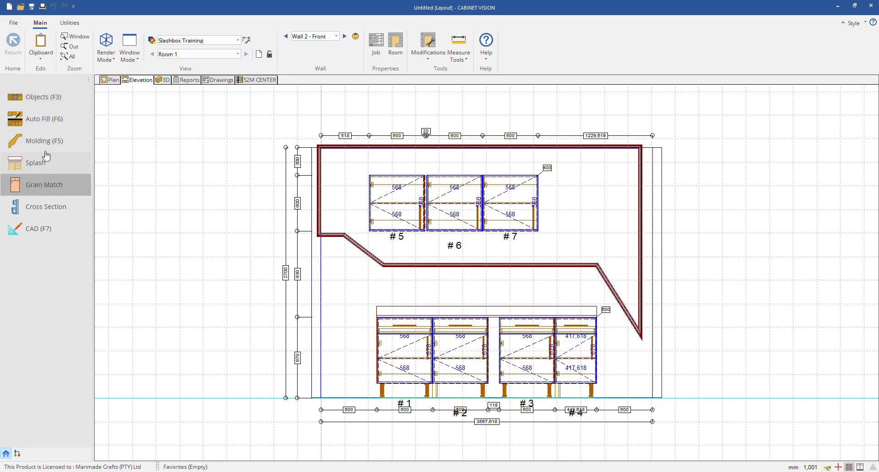
Step: Open Molding for the Wall 2 elevation and hide the background grid
{"action": "left_click", "coordinate": [44, 141]}
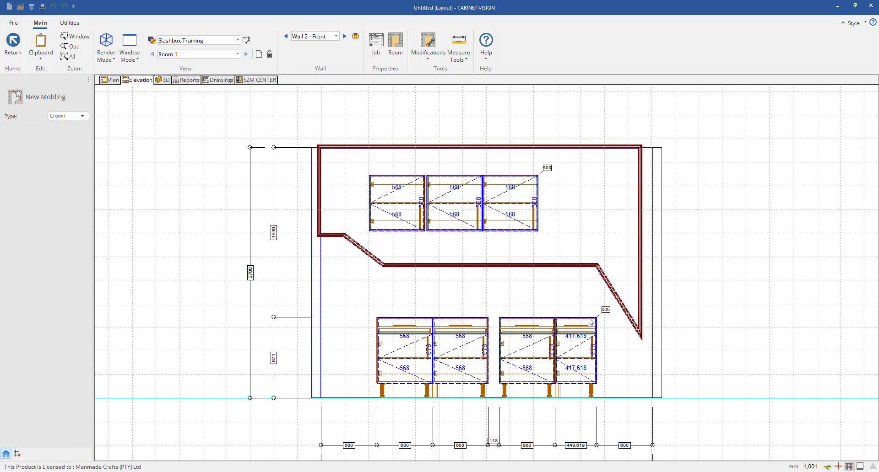
{"action": "right_click", "coordinate": [223, 232]}
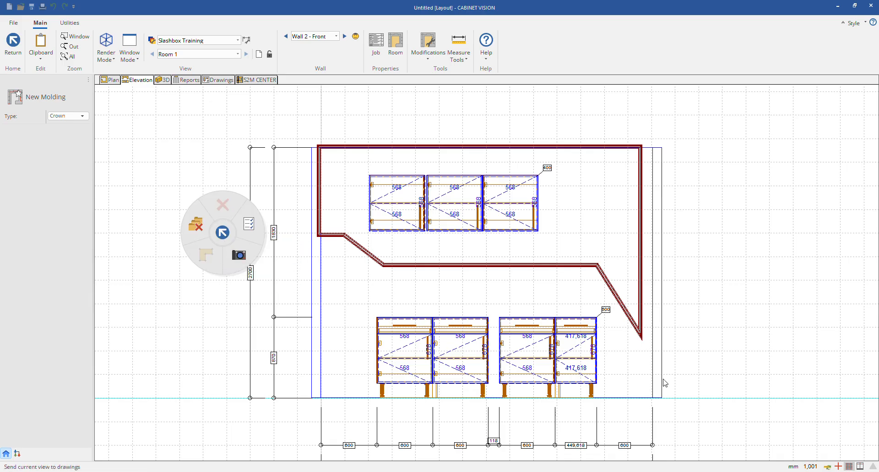
{"action": "left_click", "coordinate": [849, 466]}
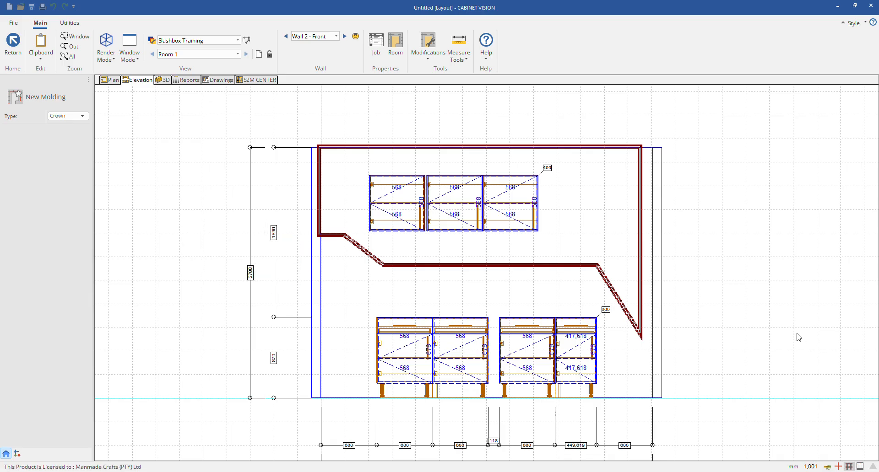
{"action": "left_click", "coordinate": [849, 467]}
Step: Make the Counter Top Splash layer visible in the elevation molding view and leave Molding
{"action": "right_click", "coordinate": [773, 290]}
{"action": "left_click", "coordinate": [789, 287]}
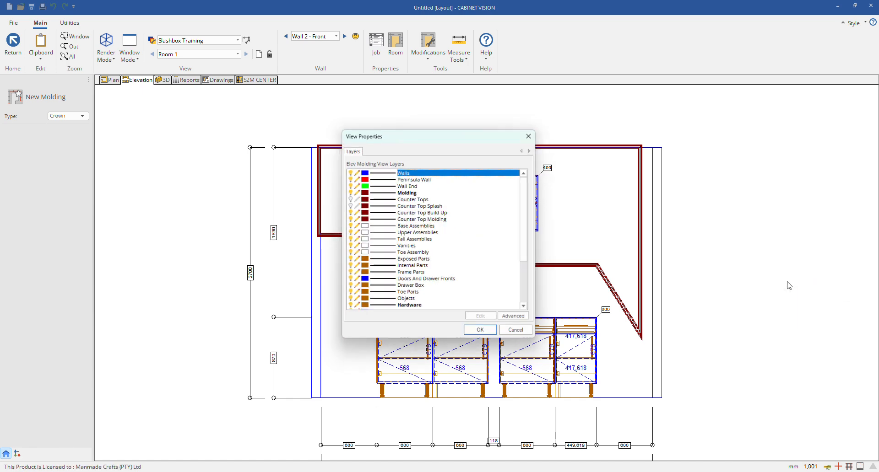
{"action": "left_click", "coordinate": [349, 206]}
{"action": "left_click", "coordinate": [483, 335]}
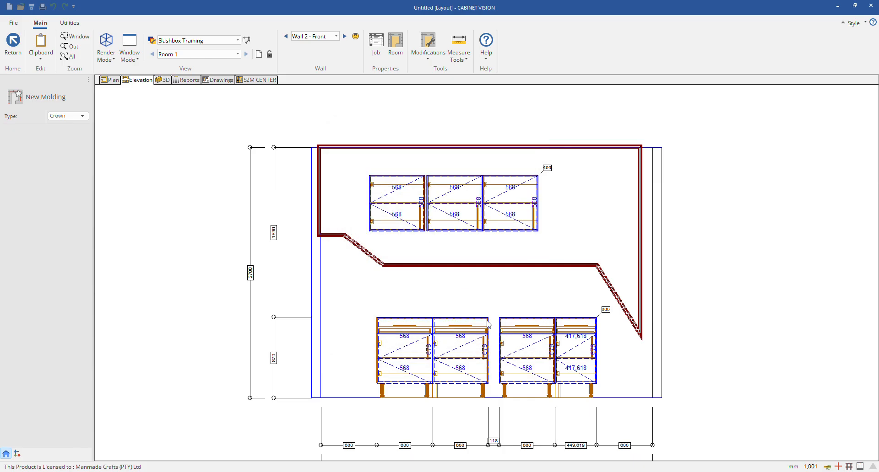
{"action": "key", "text": "Escape"}
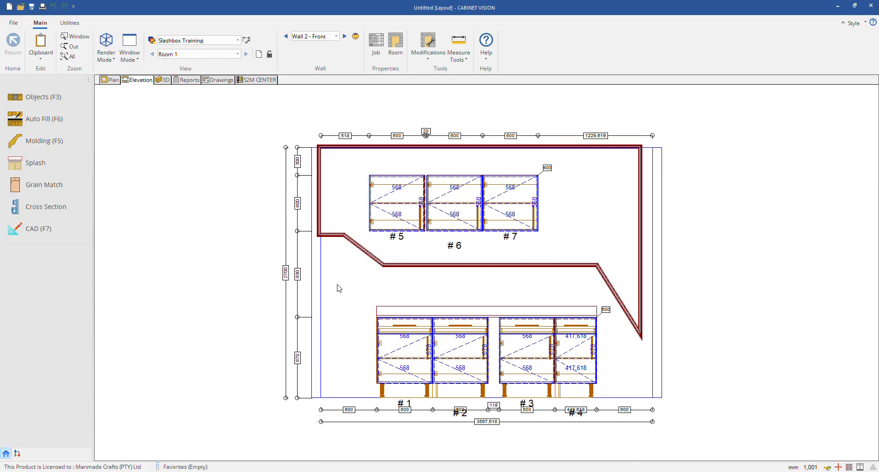
Step: Reopen Molding for Wall 2 and make the Counter Tops layer visible in its view properties
{"action": "left_click", "coordinate": [18, 144]}
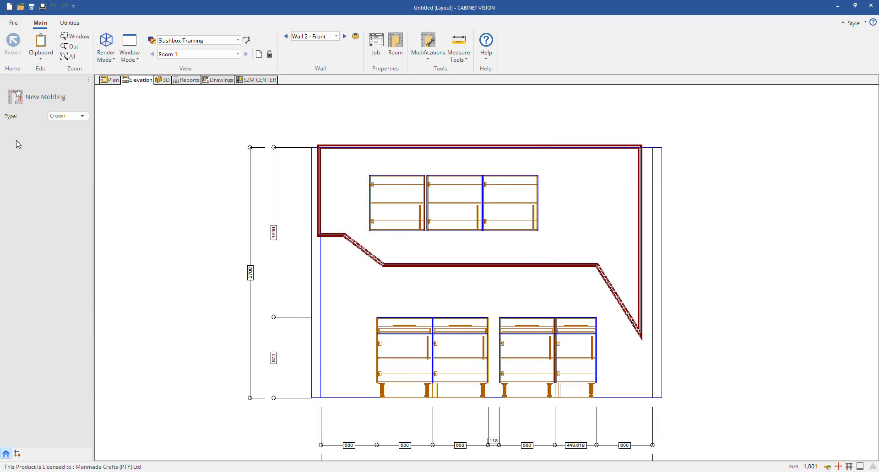
{"action": "right_click", "coordinate": [781, 255]}
{"action": "left_click", "coordinate": [821, 255]}
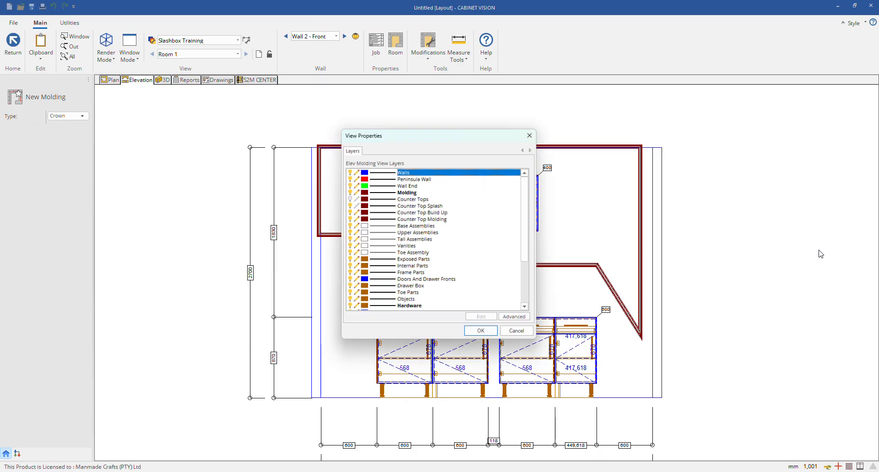
{"action": "left_click", "coordinate": [354, 206]}
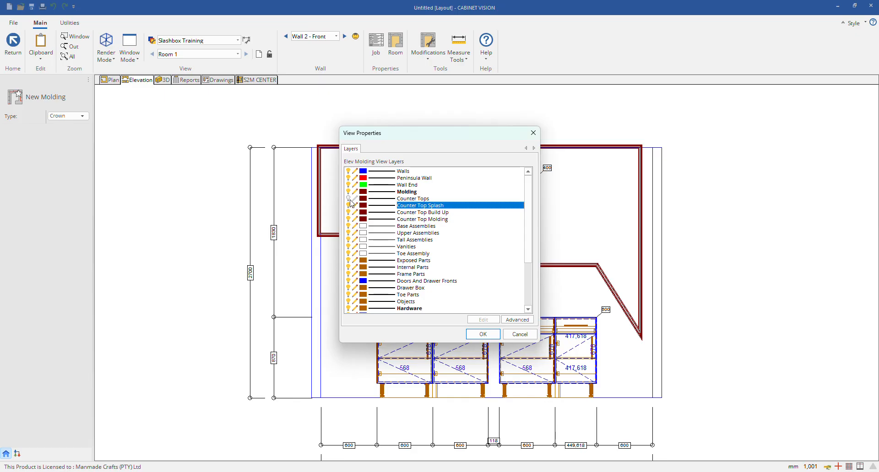
{"action": "left_click", "coordinate": [348, 198]}
{"action": "left_click", "coordinate": [476, 334]}
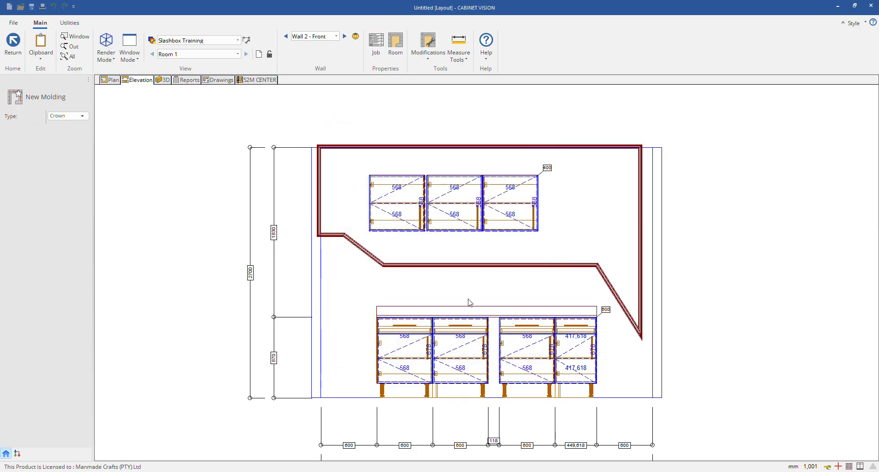
Step: Delete the existing molding that runs around and below the wall cabinets on Wall 2
{"action": "scroll", "coordinate": [563, 304], "scroll_direction": "up", "scroll_amount": 3}
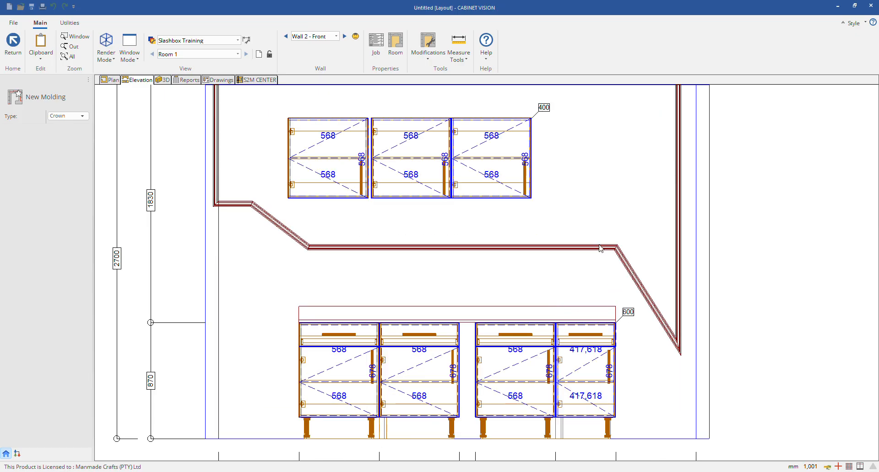
{"action": "left_click", "coordinate": [600, 247]}
{"action": "right_click", "coordinate": [600, 247]}
{"action": "left_click", "coordinate": [600, 223]}
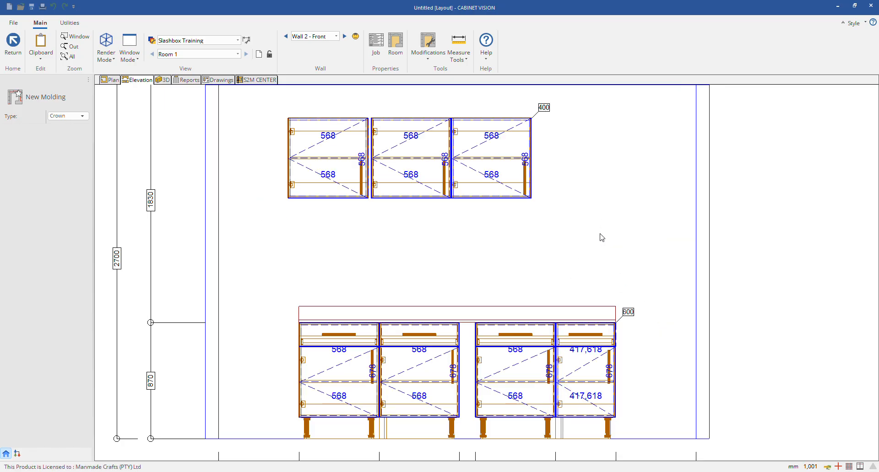
{"action": "left_click", "coordinate": [69, 116]}
{"action": "left_click", "coordinate": [16, 97]}
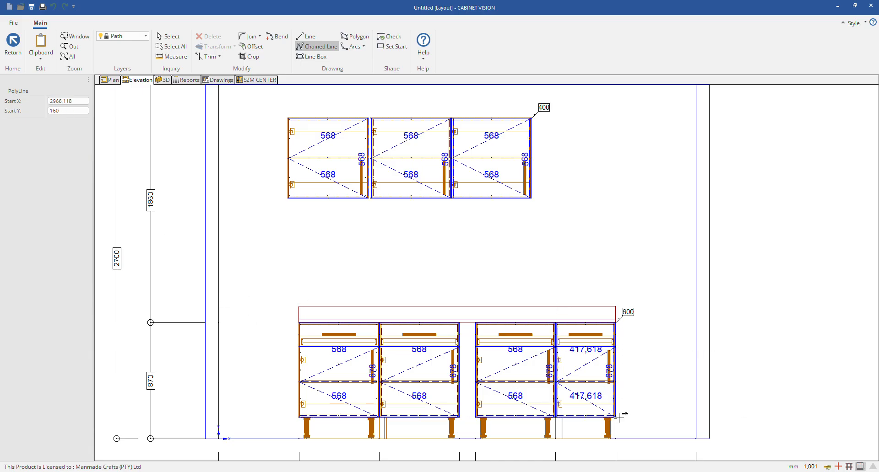
{"action": "left_click", "coordinate": [696, 416]}
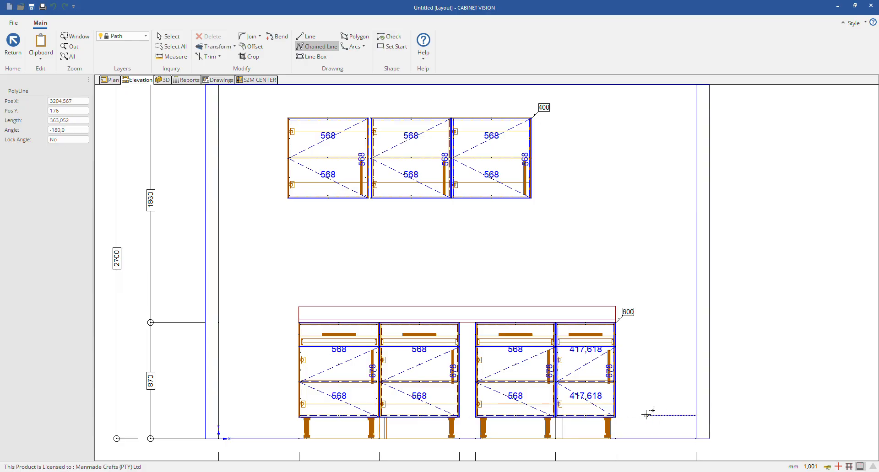
{"action": "right_click", "coordinate": [621, 414]}
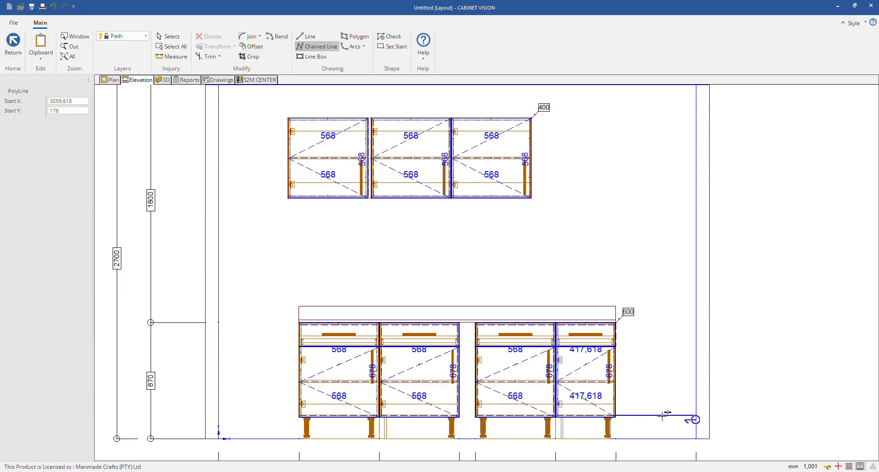
{"action": "left_click", "coordinate": [436, 259]}
Step: Draw a crown molding path up one side of the base cabinets, across the top of the splash and down the other side, and save the shape
{"action": "left_click", "coordinate": [616, 415]}
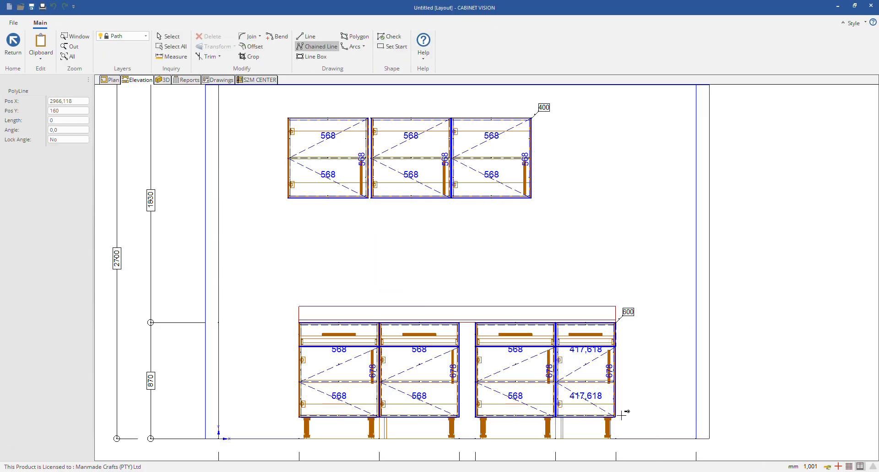
{"action": "left_click", "coordinate": [616, 304]}
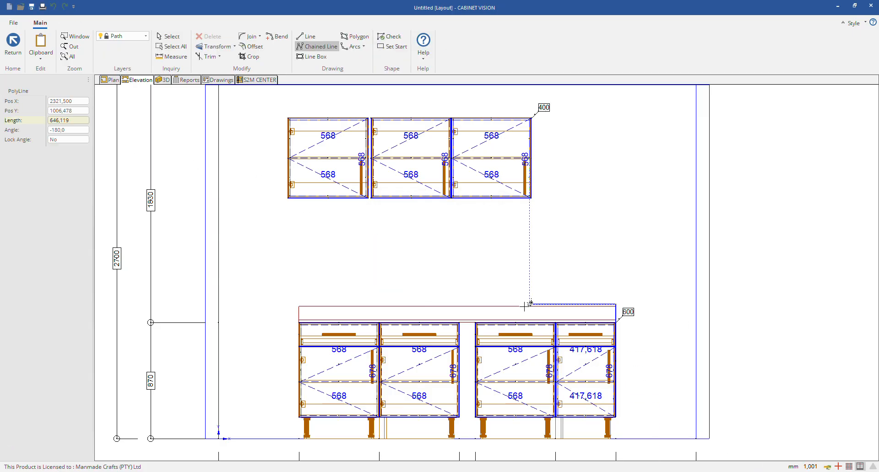
{"action": "left_click", "coordinate": [298, 305]}
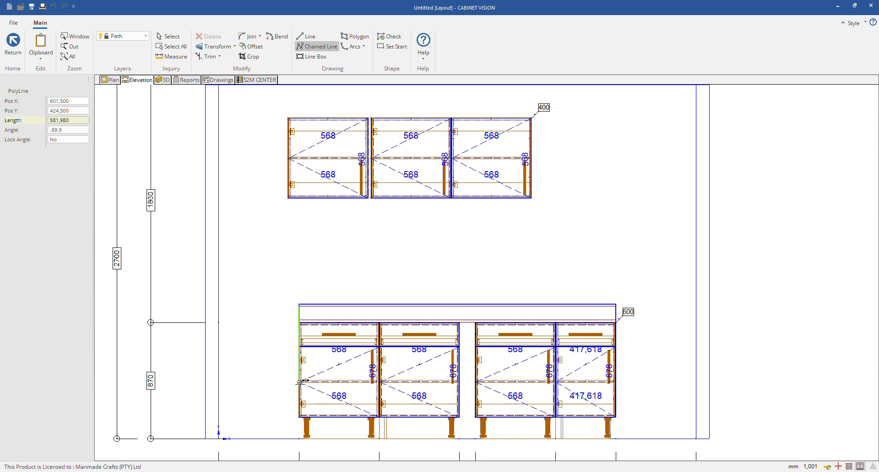
{"action": "left_click", "coordinate": [299, 415]}
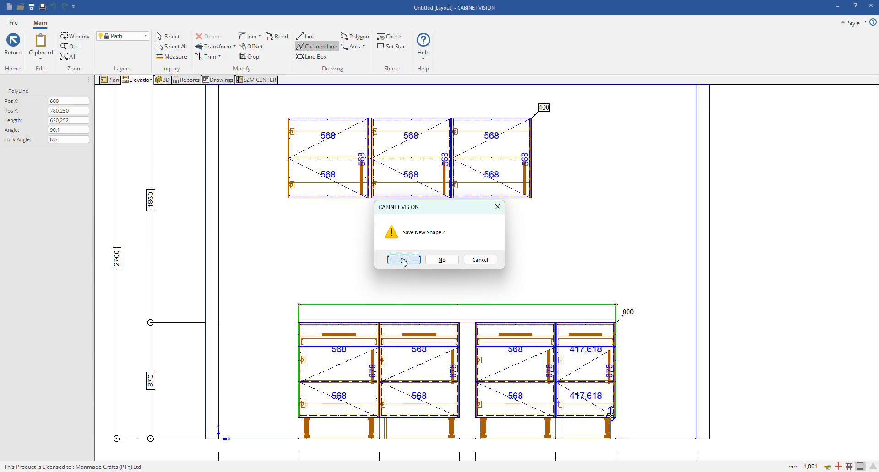
{"action": "left_click", "coordinate": [404, 260]}
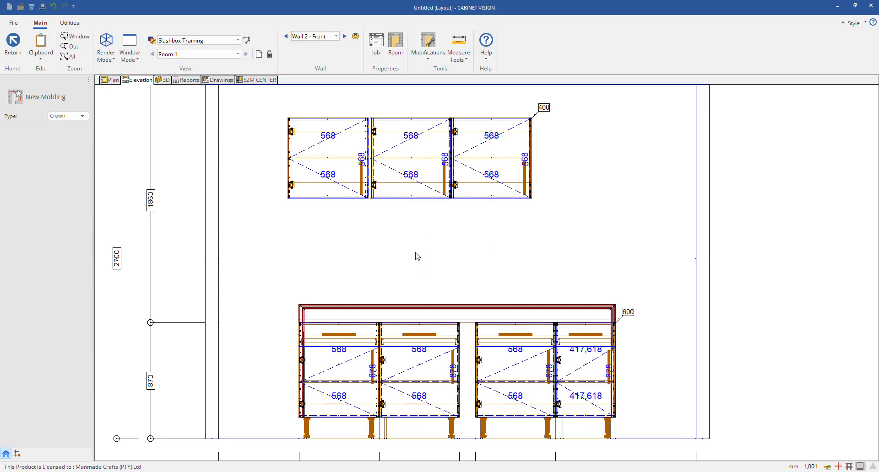
Step: Mirror the profile of the new crown molding around the base cabinets vertically
{"action": "right_click", "coordinate": [315, 305]}
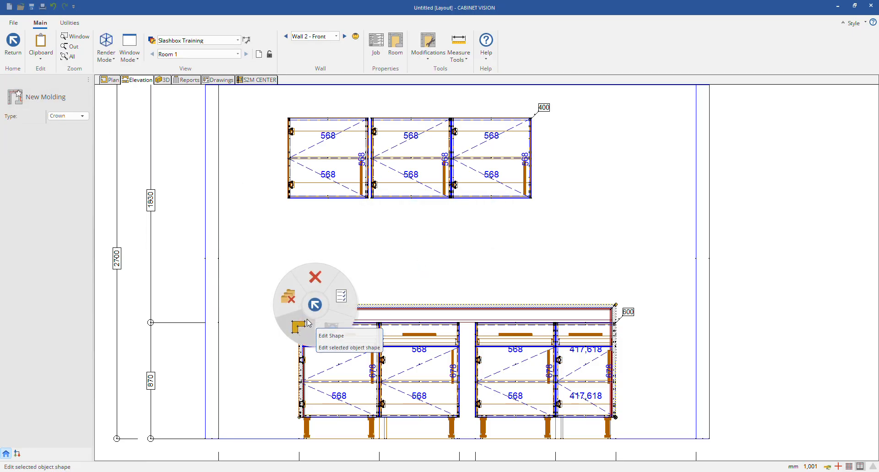
{"action": "left_click", "coordinate": [340, 305]}
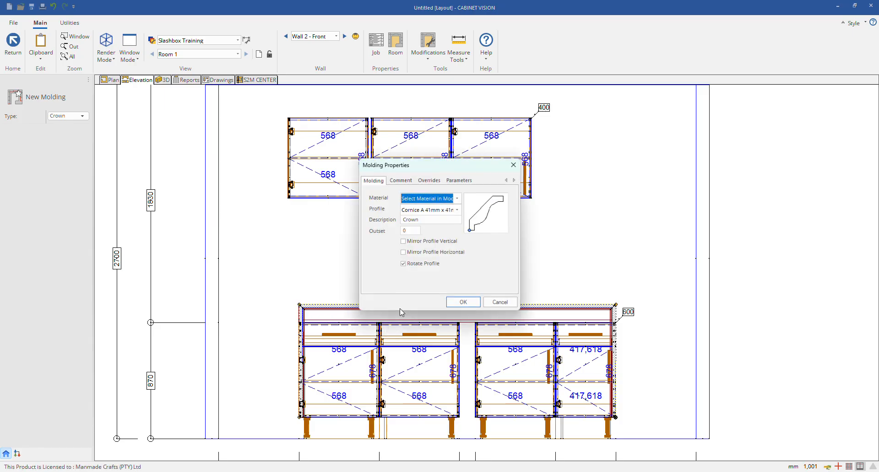
{"action": "left_click", "coordinate": [403, 241]}
{"action": "left_click", "coordinate": [463, 302]}
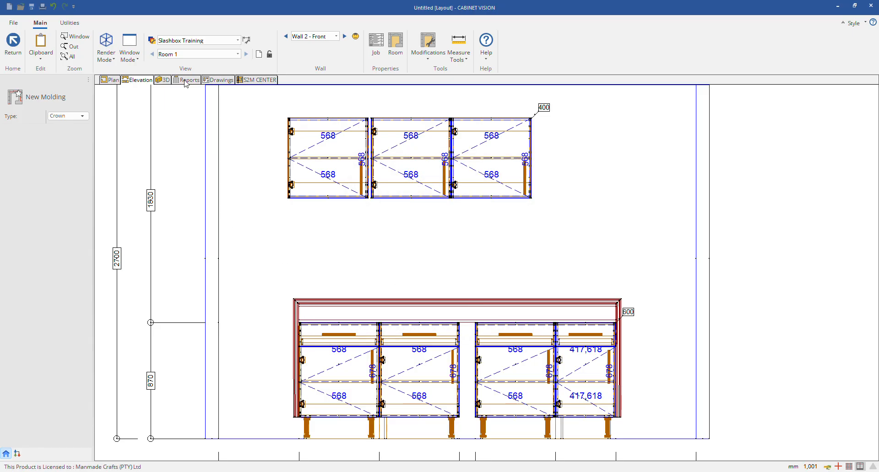
Step: Inspect the crown molding around the base cabitnets and splash in 3D, and return to the room's plan view
{"action": "left_click", "coordinate": [163, 79]}
{"action": "mouse_move", "coordinate": [482, 318]}
{"action": "left_mouse_down"}
{"action": "mouse_move", "coordinate": [562, 322]}
{"action": "mouse_move", "coordinate": [537, 301]}
{"action": "left_mouse_up"}
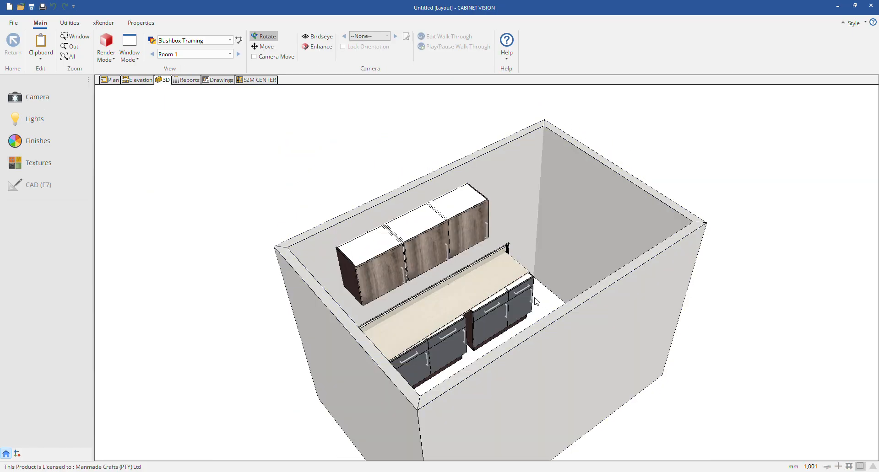
{"action": "scroll", "coordinate": [507, 264], "scroll_direction": "up", "scroll_amount": 5}
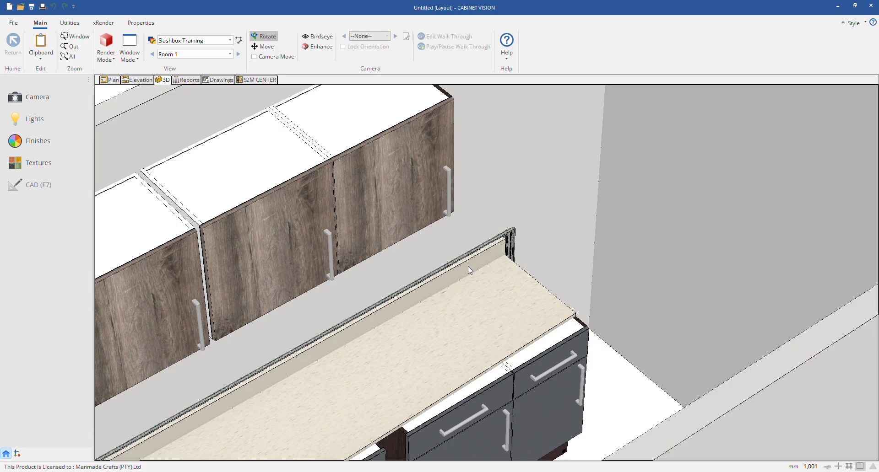
{"action": "left_click", "coordinate": [112, 80]}
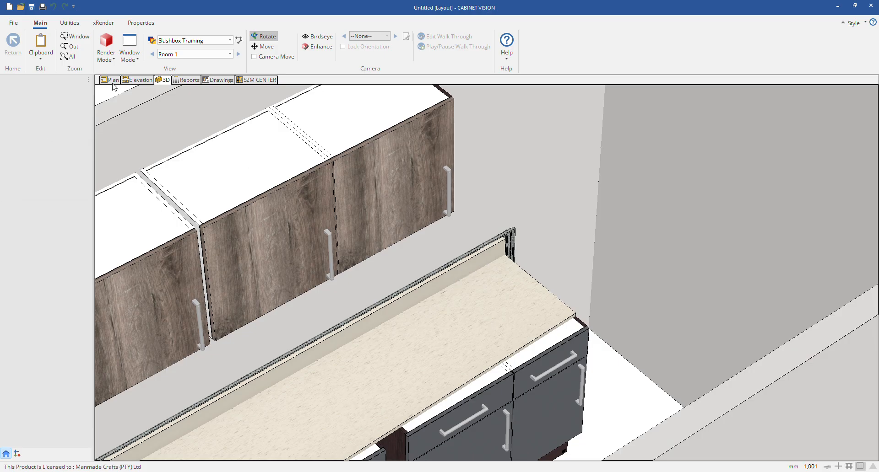
{"action": "left_click", "coordinate": [411, 217]}
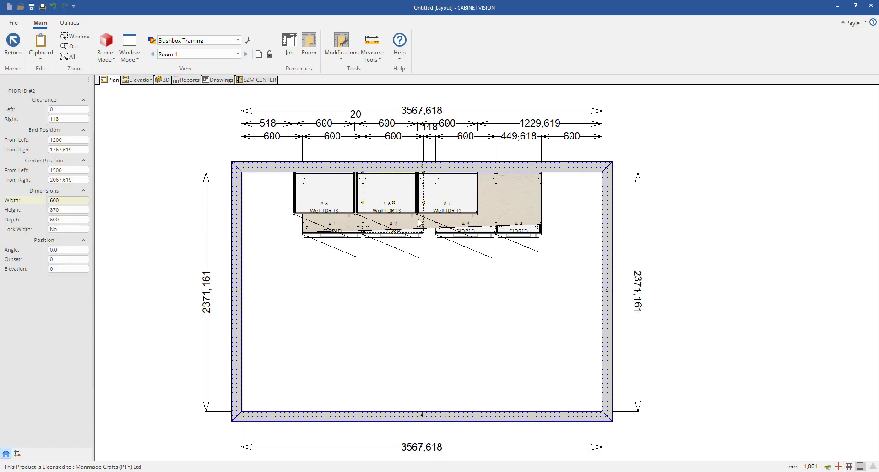
{"action": "left_click", "coordinate": [162, 190]}
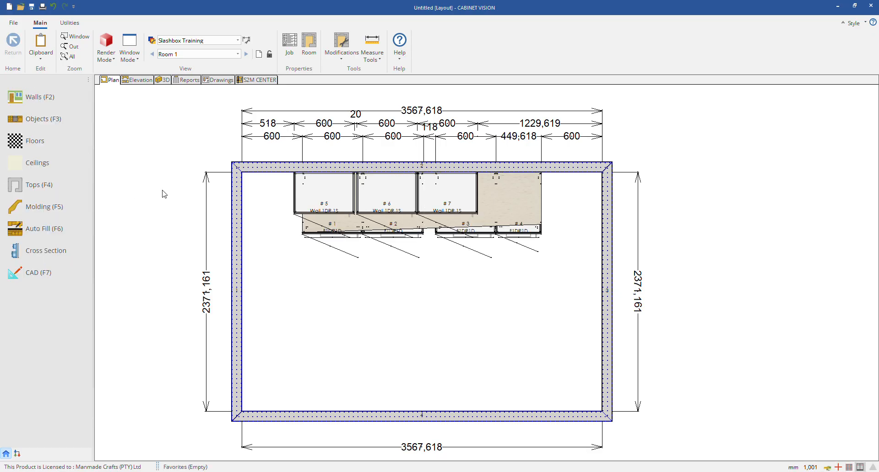
Step: Show the Wall 2 front elevation, and close the untitled job without saving its changes
{"action": "left_click", "coordinate": [133, 80]}
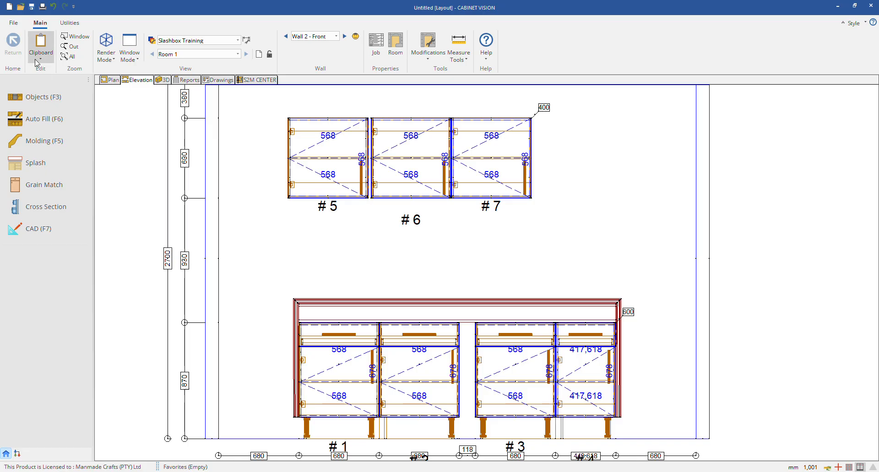
{"action": "left_click", "coordinate": [13, 23]}
{"action": "left_click", "coordinate": [82, 82]}
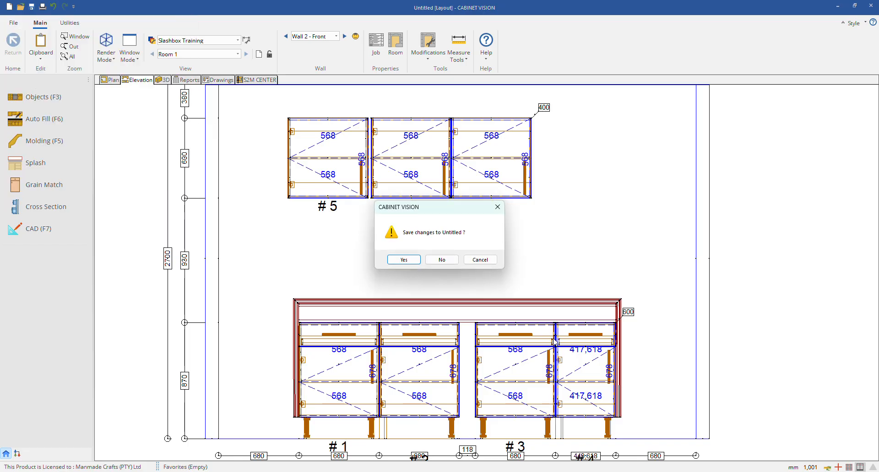
{"action": "left_click", "coordinate": [441, 261]}
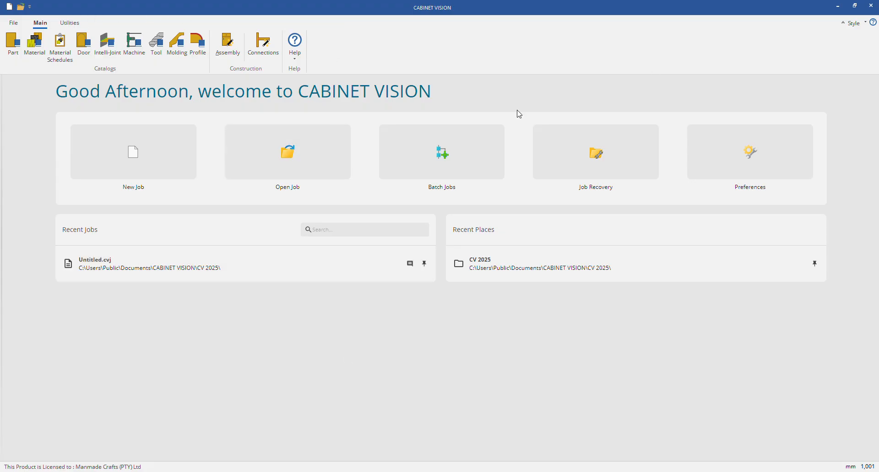
Step: Open the Backup Utility and decline deleting any existing backups
{"action": "left_click", "coordinate": [70, 23]}
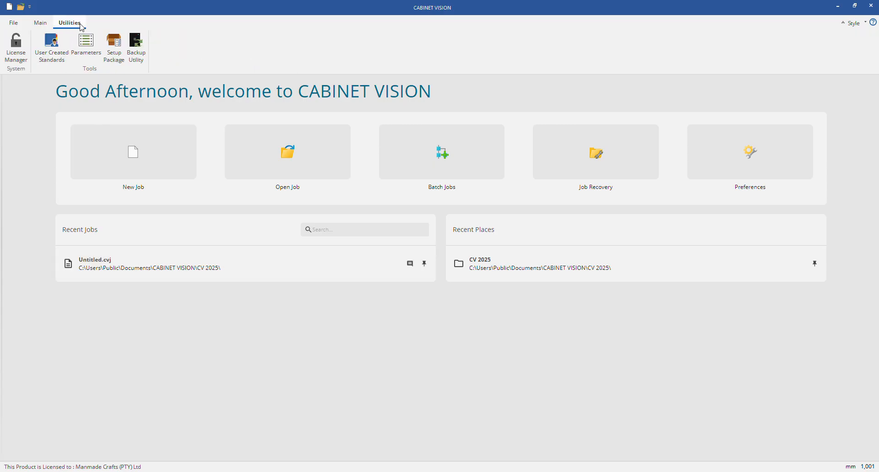
{"action": "left_click", "coordinate": [135, 48]}
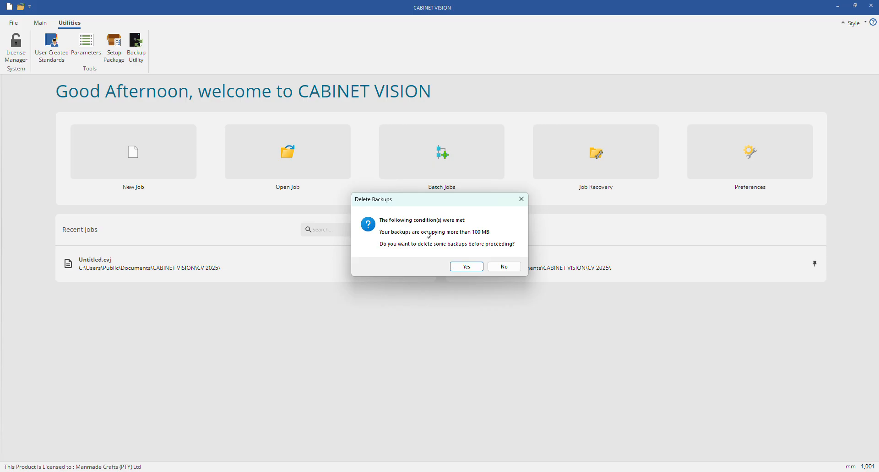
{"action": "left_click", "coordinate": [500, 269]}
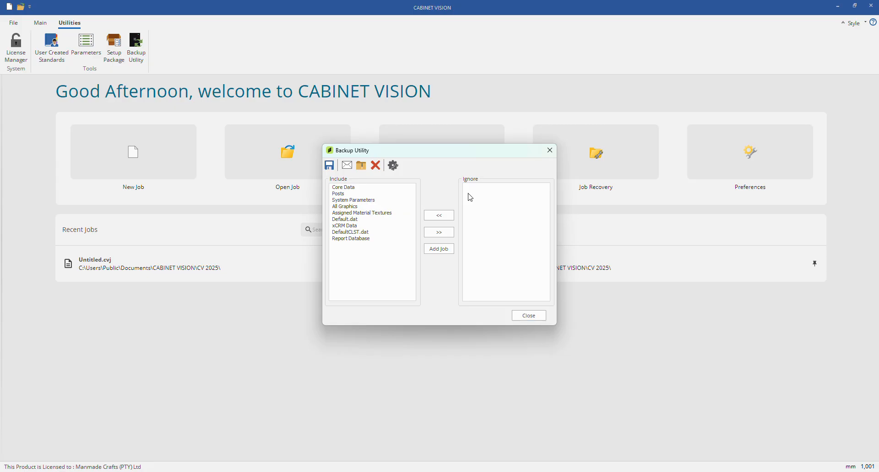
Step: Move DefaultCLST.dat to the ignored backup items, and return it to the included ones
{"action": "left_click", "coordinate": [350, 232]}
{"action": "left_click", "coordinate": [439, 232]}
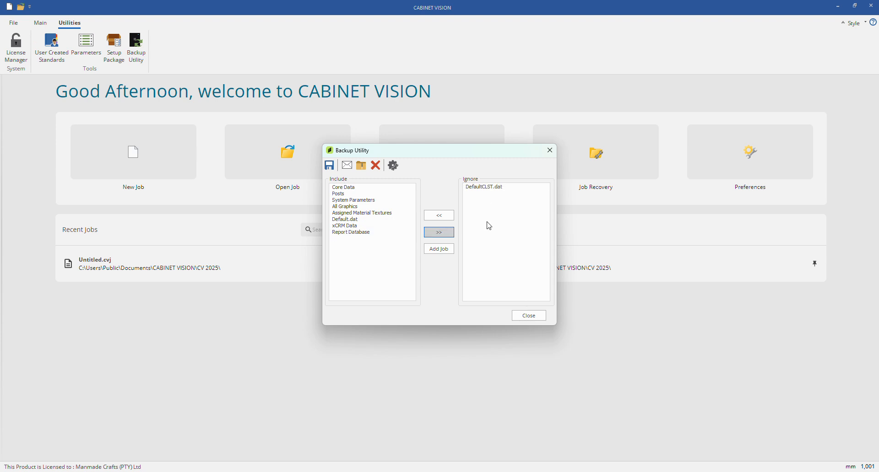
{"action": "left_click", "coordinate": [442, 218]}
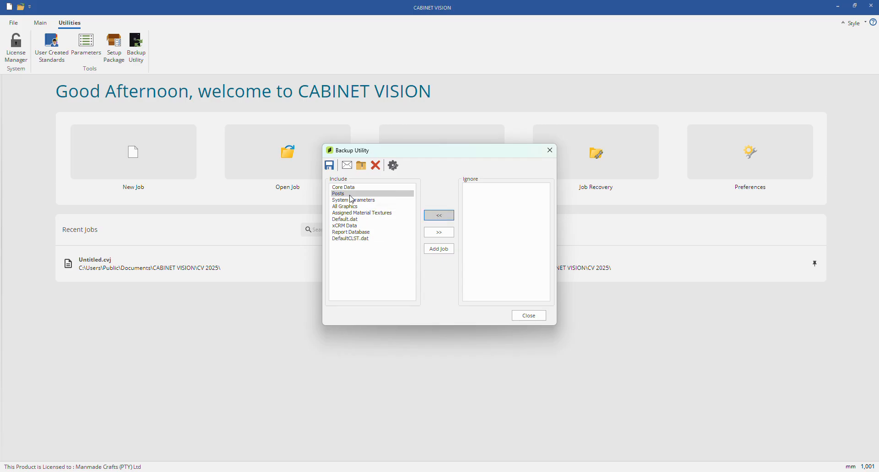
Step: Start saving a backup, cancel it at the optional description, and close the Backup Utility
{"action": "left_click", "coordinate": [330, 165]}
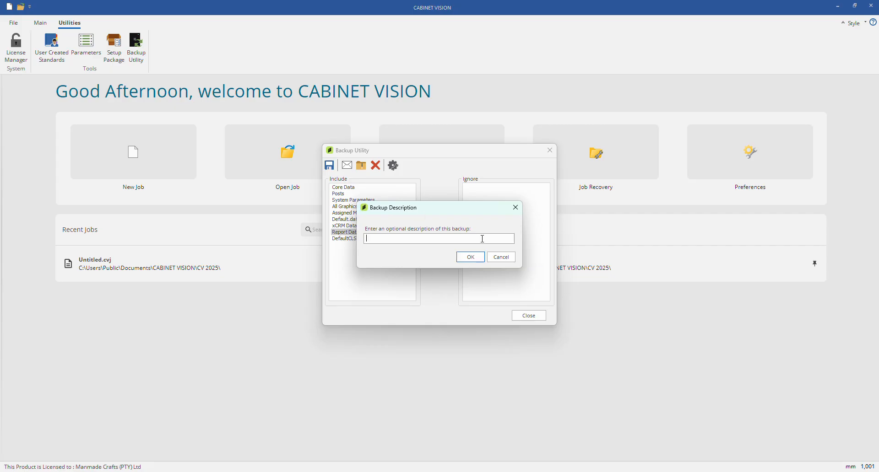
{"action": "left_click", "coordinate": [502, 257]}
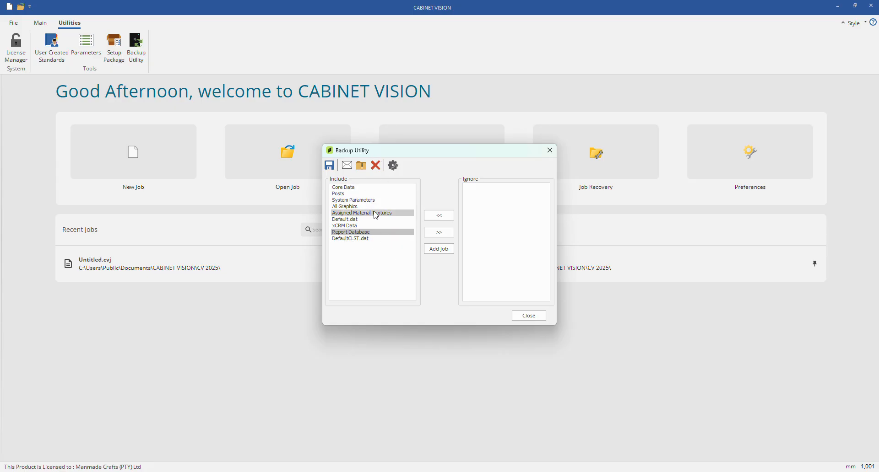
{"action": "left_click_drag", "start_coordinate": [410, 152], "coordinate": [421, 129]}
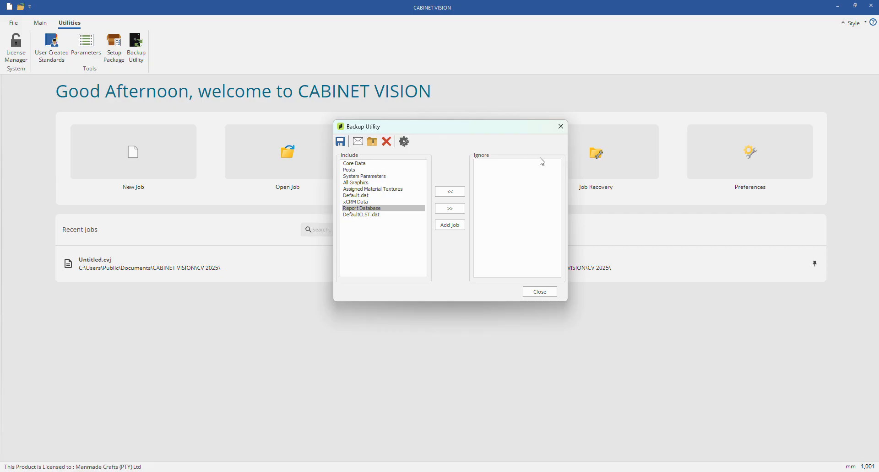
{"action": "left_click", "coordinate": [537, 294]}
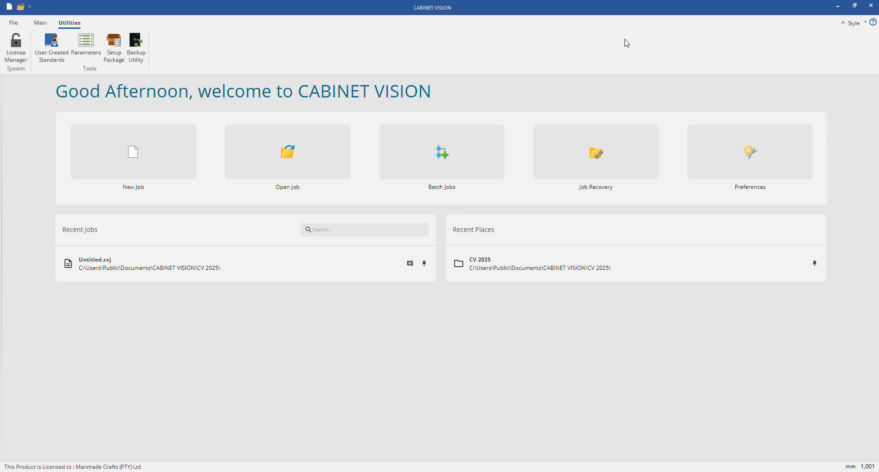
Step: Exit the program and open the file location of the CABINET VISION 2025 desktop shortcut in File Explorer
{"action": "left_click", "coordinate": [870, 9]}
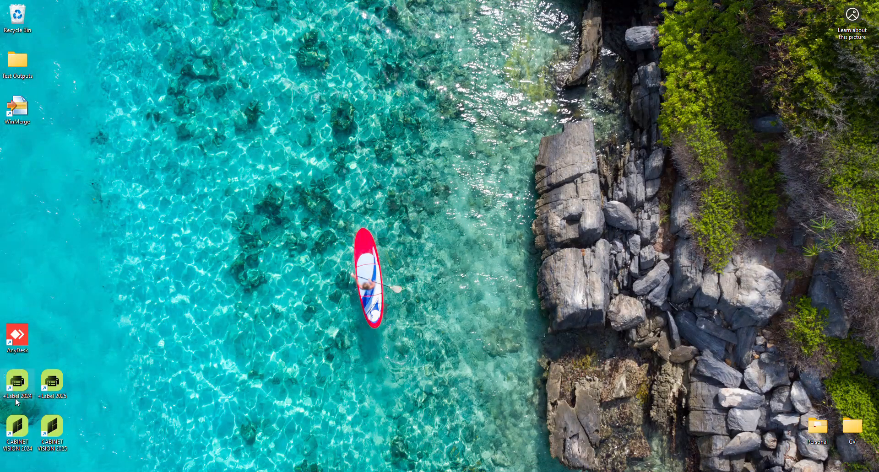
{"action": "right_click", "coordinate": [52, 432]}
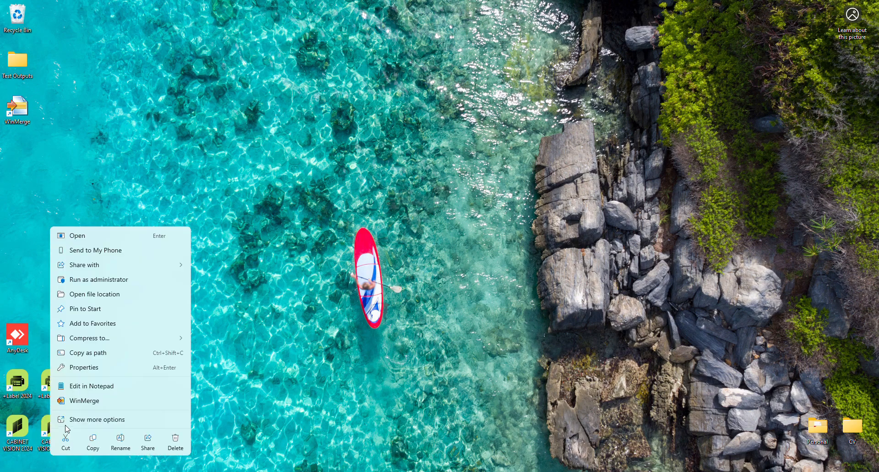
{"action": "left_click", "coordinate": [94, 295]}
Step: Find the CVRestore application in the CV 2025 program folder and run it
{"action": "scroll", "coordinate": [147, 255], "scroll_direction": "down", "scroll_amount": 5}
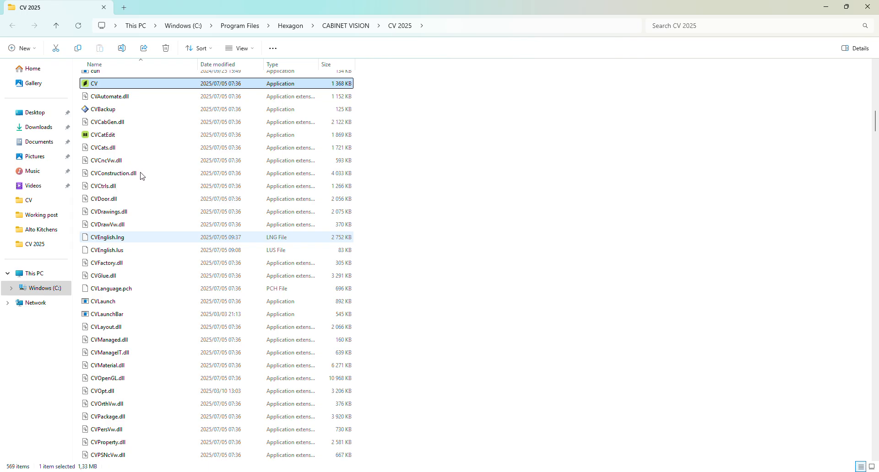
{"action": "scroll", "coordinate": [152, 156], "scroll_direction": "down", "scroll_amount": 10}
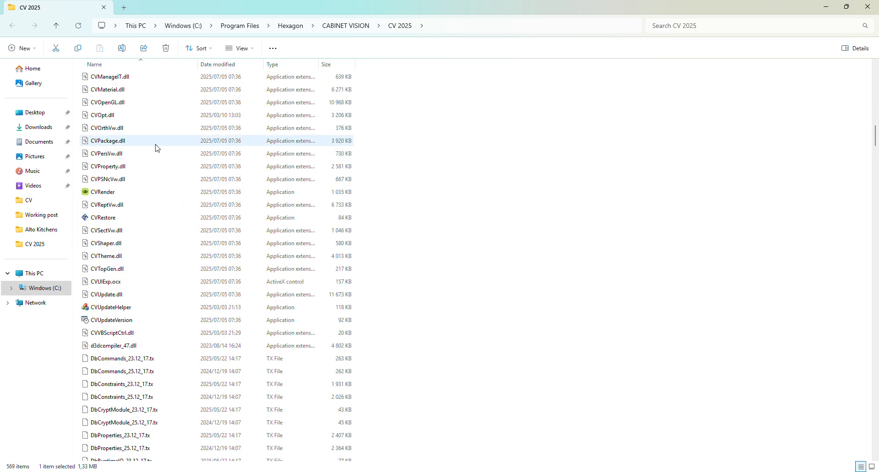
{"action": "scroll", "coordinate": [138, 335], "scroll_direction": "up", "scroll_amount": 10}
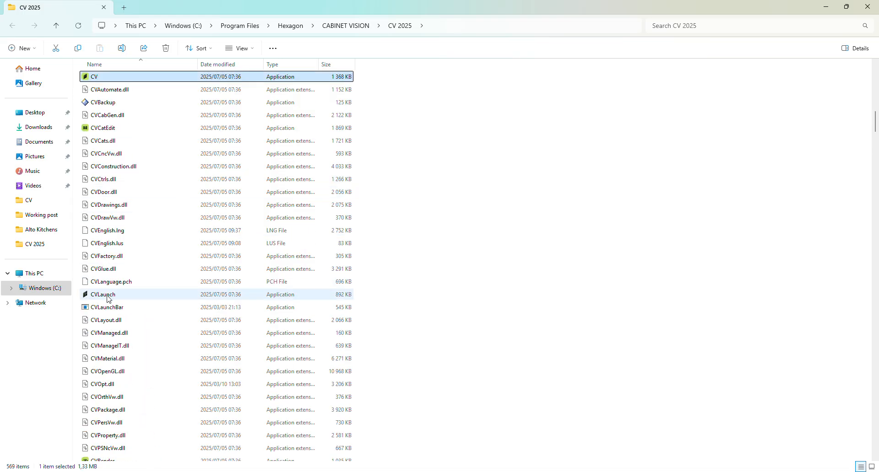
{"action": "scroll", "coordinate": [122, 298], "scroll_direction": "up", "scroll_amount": 6}
{"action": "scroll", "coordinate": [126, 348], "scroll_direction": "down", "scroll_amount": 10}
{"action": "scroll", "coordinate": [120, 325], "scroll_direction": "down", "scroll_amount": 4}
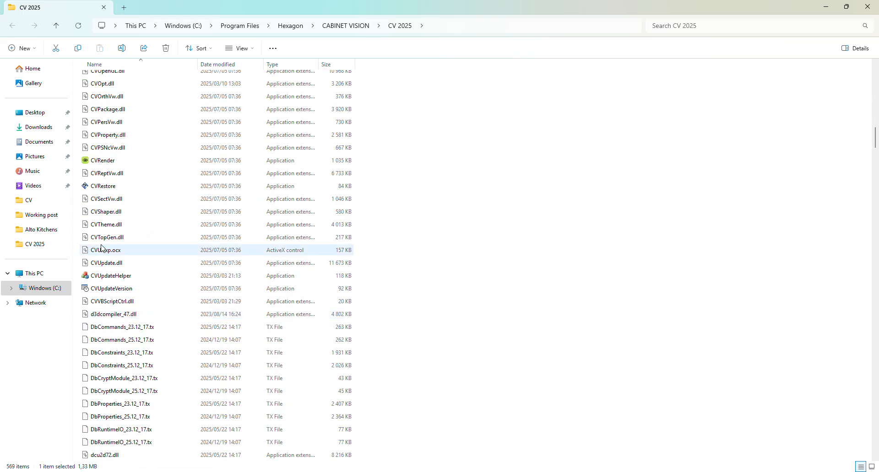
{"action": "left_click", "coordinate": [110, 189]}
{"action": "double_click", "coordinate": [117, 188]}
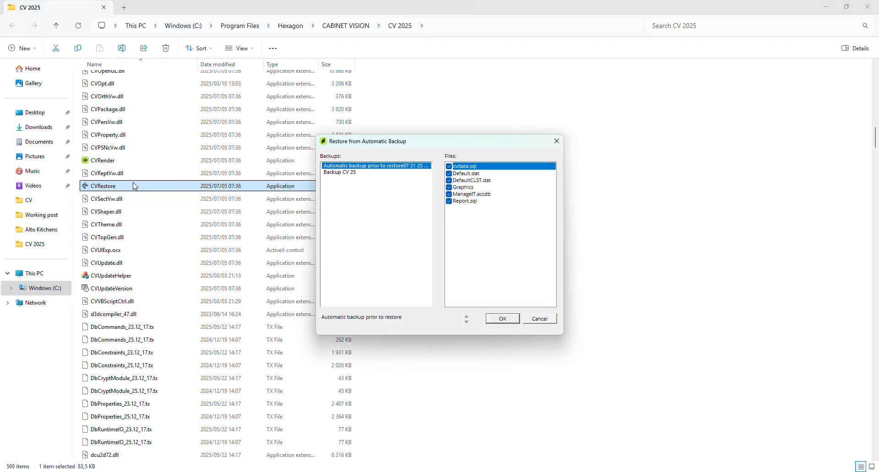
Step: Compare the files contained in the automatic pre-restore backup and Backup CV 25, and cancel the restore
{"action": "left_click", "coordinate": [353, 173]}
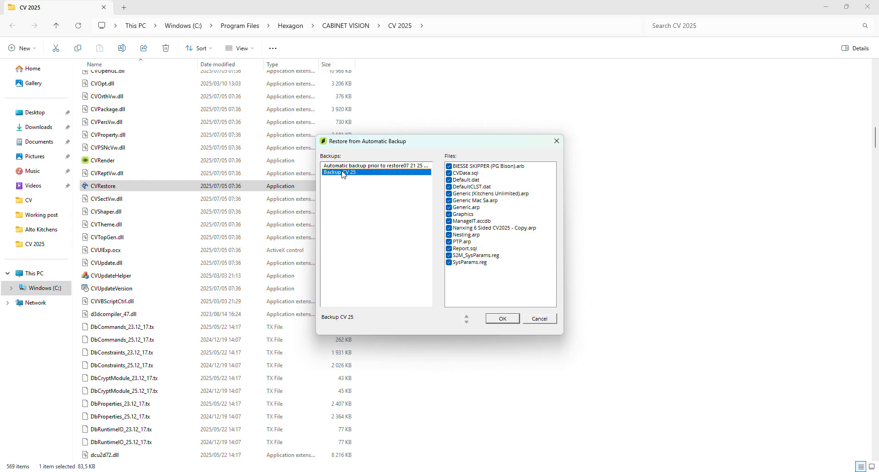
{"action": "left_click", "coordinate": [350, 167]}
{"action": "left_click", "coordinate": [347, 172]}
{"action": "left_click", "coordinate": [348, 166]}
{"action": "left_click", "coordinate": [349, 172]}
{"action": "left_click", "coordinate": [349, 167]}
{"action": "left_click", "coordinate": [348, 172]}
{"action": "left_click", "coordinate": [348, 166]}
{"action": "left_click", "coordinate": [348, 172]}
{"action": "left_click", "coordinate": [347, 167]}
{"action": "left_click", "coordinate": [347, 172]}
{"action": "left_click", "coordinate": [534, 319]}
{"action": "left_click", "coordinate": [443, 163]}
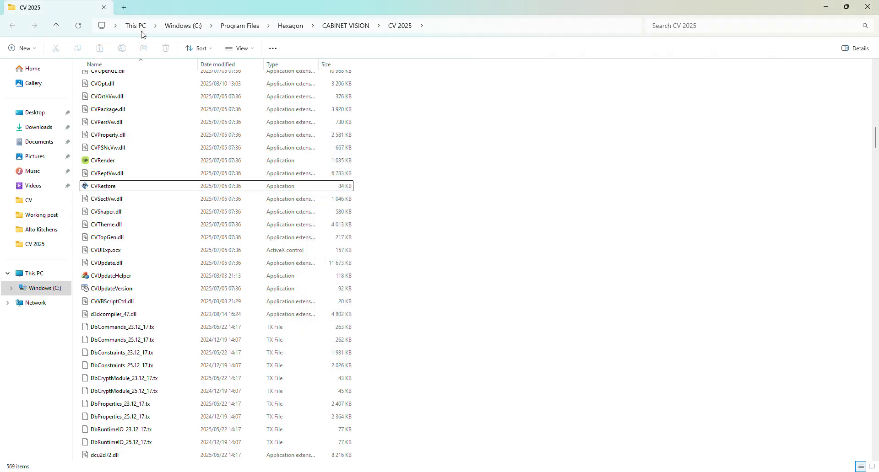
Step: Browse to C:\ProgramData\Hexagon\CABINET VISION\Common 2025\Automatic Backups to view the stored backup folders, and close File Explorer
{"action": "left_click", "coordinate": [181, 30]}
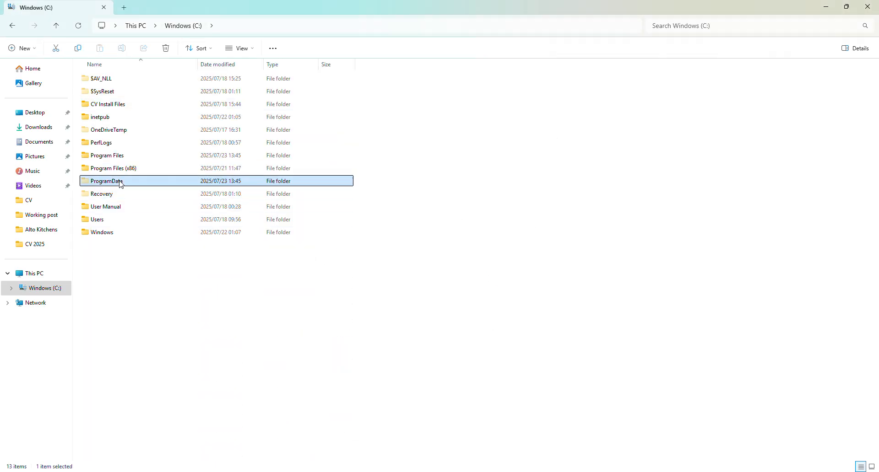
{"action": "double_click", "coordinate": [134, 180]}
{"action": "double_click", "coordinate": [112, 104]}
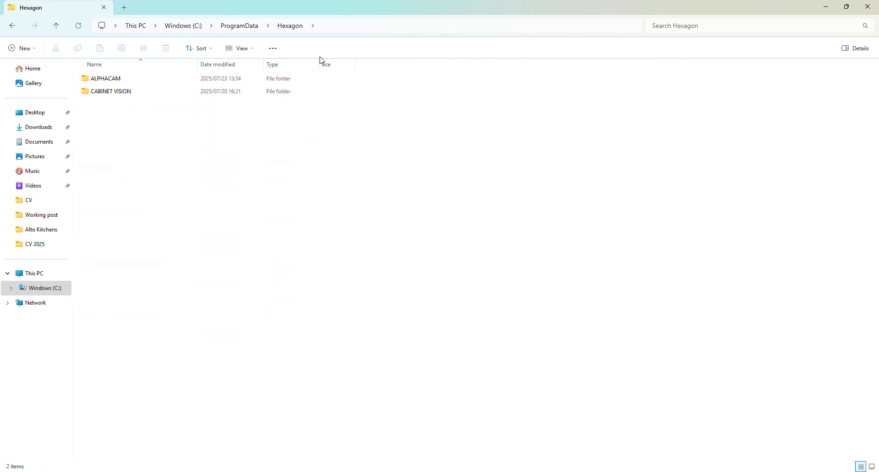
{"action": "double_click", "coordinate": [151, 89]}
{"action": "double_click", "coordinate": [121, 103]}
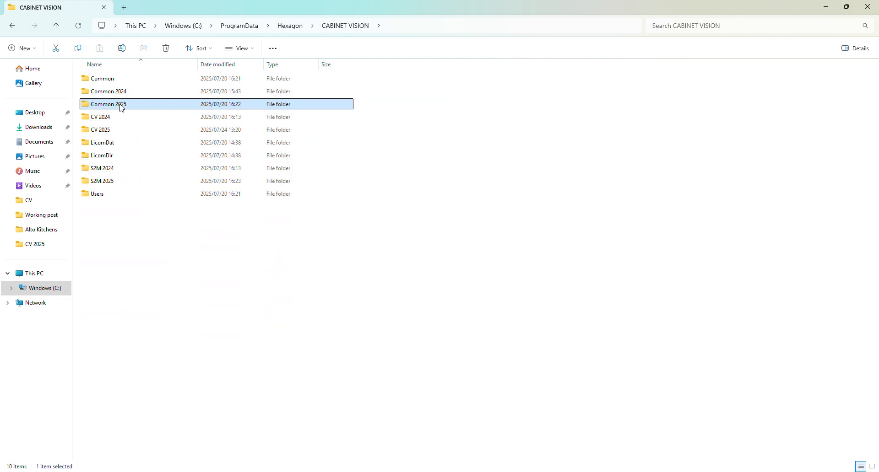
{"action": "double_click", "coordinate": [120, 79]}
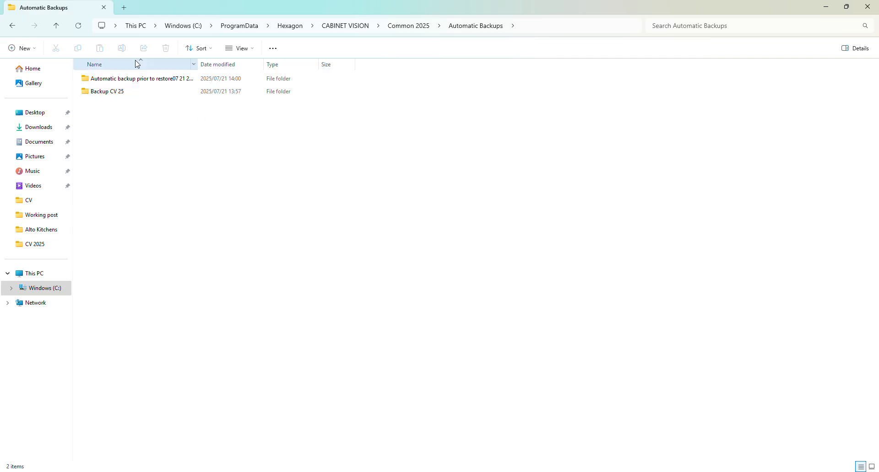
{"action": "left_click", "coordinate": [868, 7]}
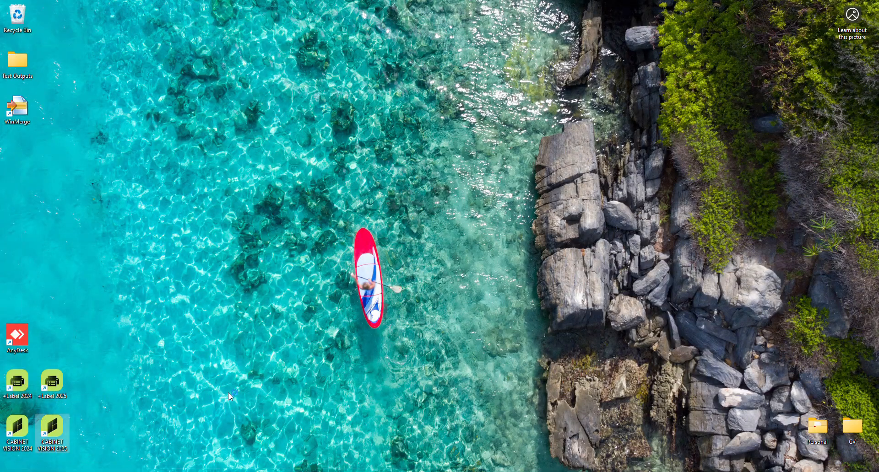
Step: Relaunch CABINET VISION 2025, open its shortcut's file location, and run CVRestore from the CV 2025 folder
{"action": "right_click", "coordinate": [59, 428]}
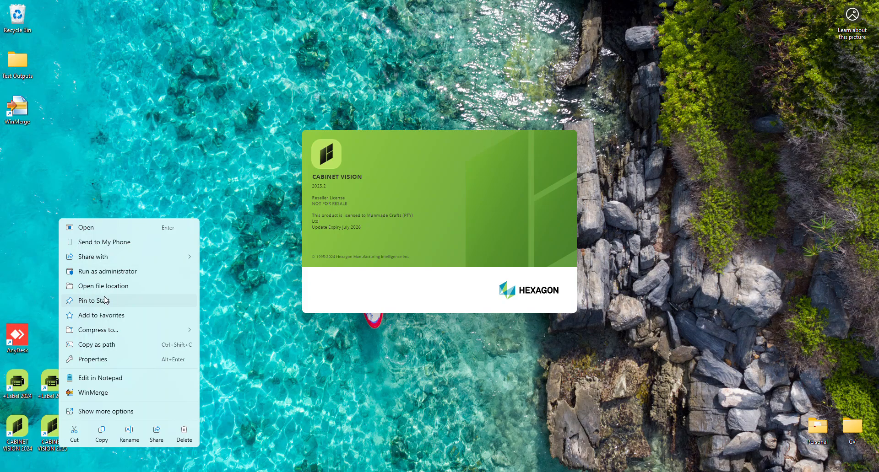
{"action": "left_click", "coordinate": [105, 287]}
{"action": "scroll", "coordinate": [152, 308], "scroll_direction": "down", "scroll_amount": 10}
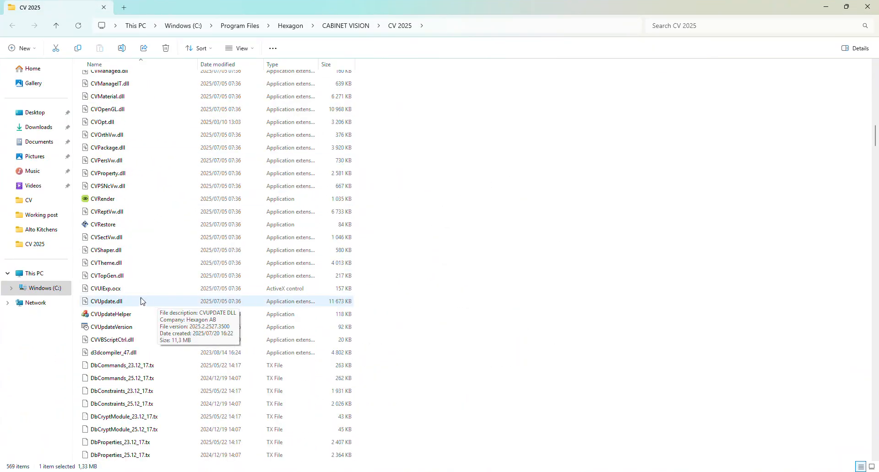
{"action": "scroll", "coordinate": [118, 359], "scroll_direction": "down", "scroll_amount": 20}
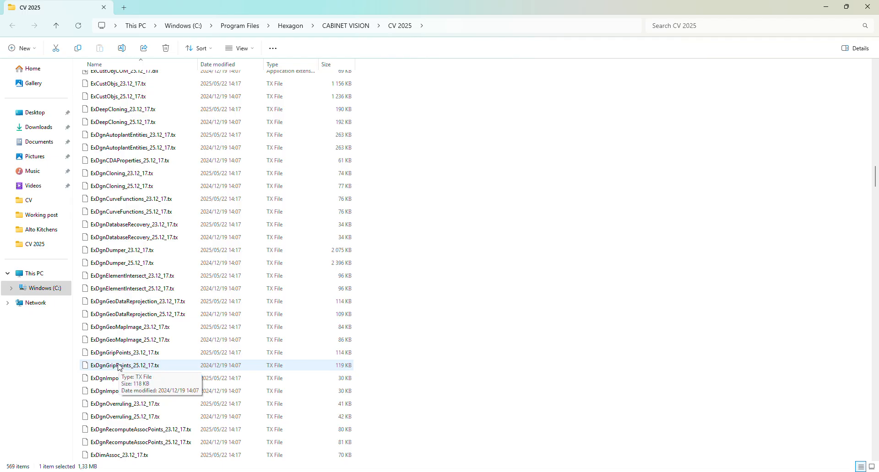
{"action": "scroll", "coordinate": [117, 364], "scroll_direction": "down", "scroll_amount": 5}
{"action": "scroll", "coordinate": [116, 220], "scroll_direction": "up", "scroll_amount": 15}
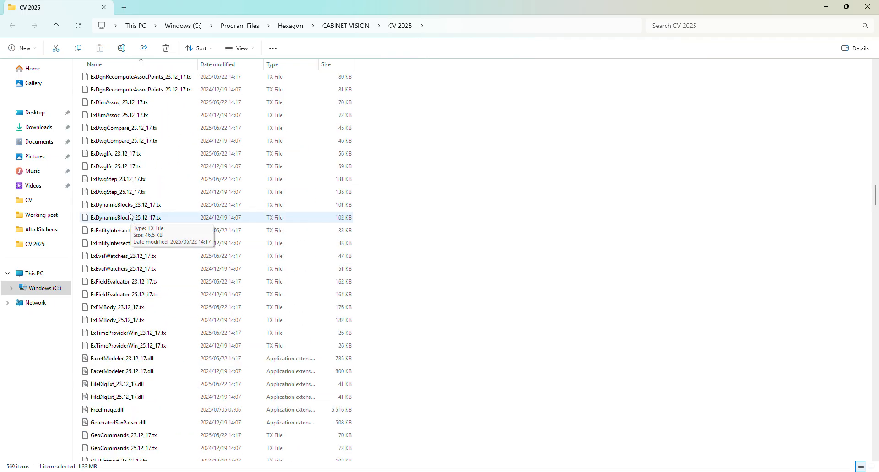
{"action": "scroll", "coordinate": [116, 208], "scroll_direction": "up", "scroll_amount": 15}
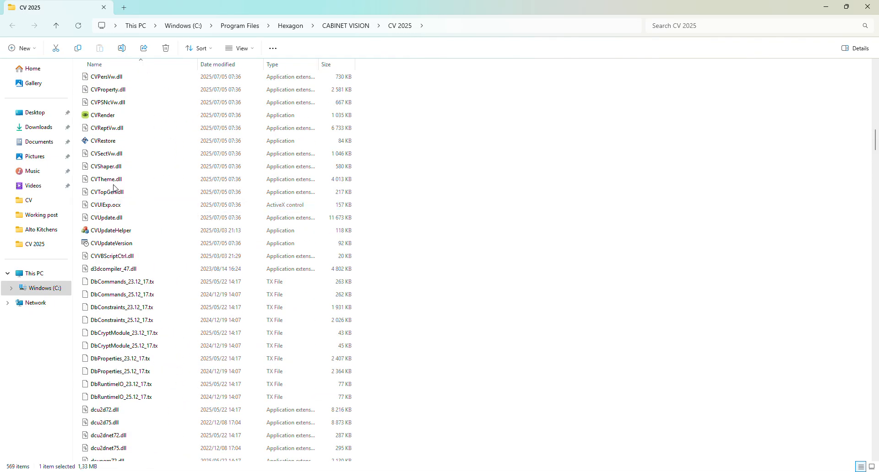
{"action": "left_click", "coordinate": [121, 144]}
{"action": "double_click", "coordinate": [121, 144]}
Step: Review the files of both available backups again, cancel the restore, and dismiss the beta notice in CABINET VISION
{"action": "left_click", "coordinate": [358, 173]}
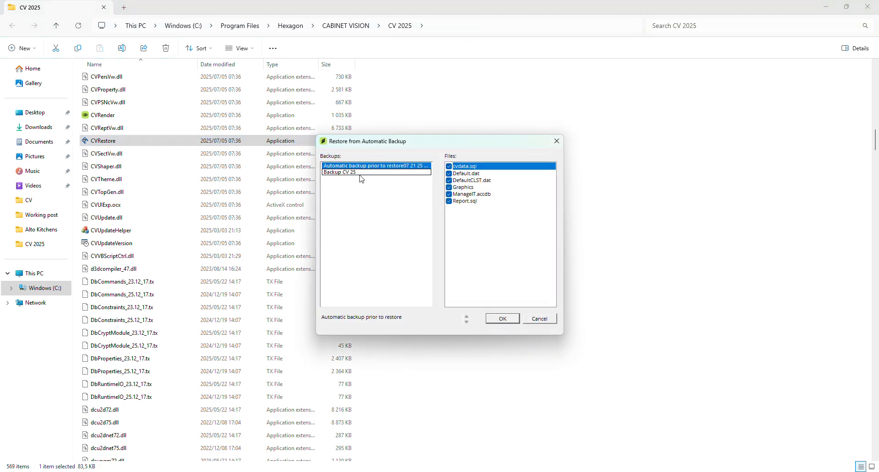
{"action": "left_click", "coordinate": [357, 166]}
{"action": "left_click", "coordinate": [357, 171]}
{"action": "left_click", "coordinate": [358, 167]}
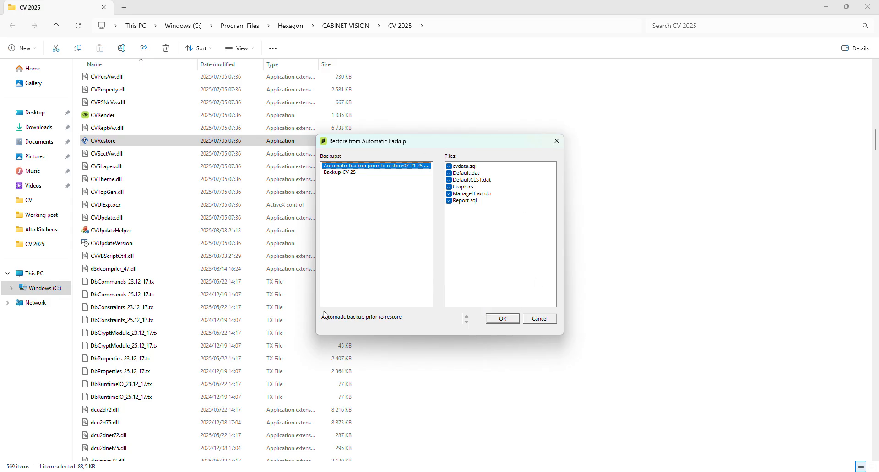
{"action": "left_click", "coordinate": [539, 319]}
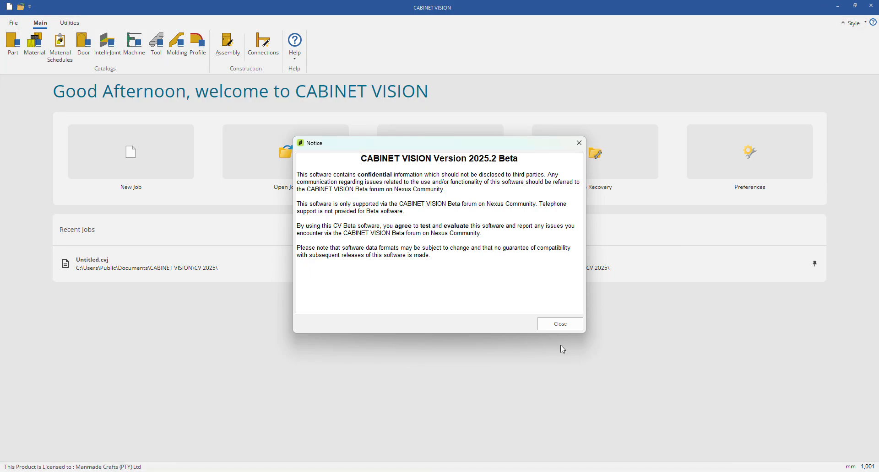
{"action": "left_click", "coordinate": [560, 324]}
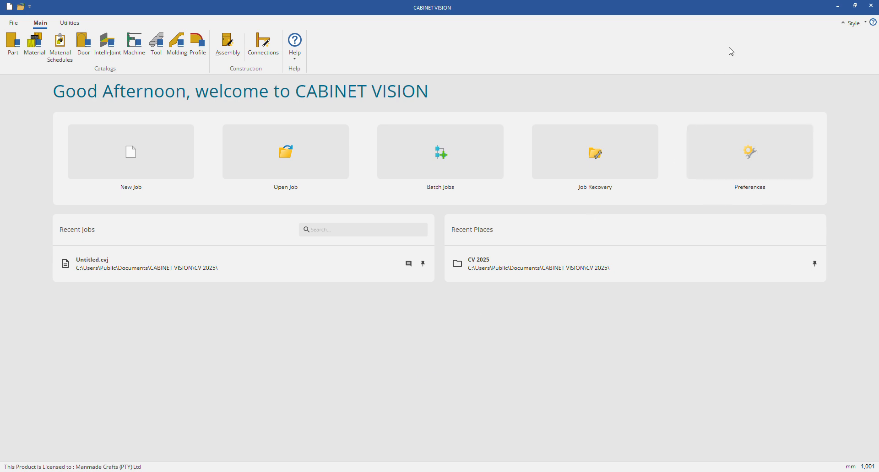
Step: Close CABINET VISION, open the CABINET VISION 2025 shortcut's file location, and launch CVCatEdit from the CV 2025 folder
{"action": "left_click", "coordinate": [871, 5]}
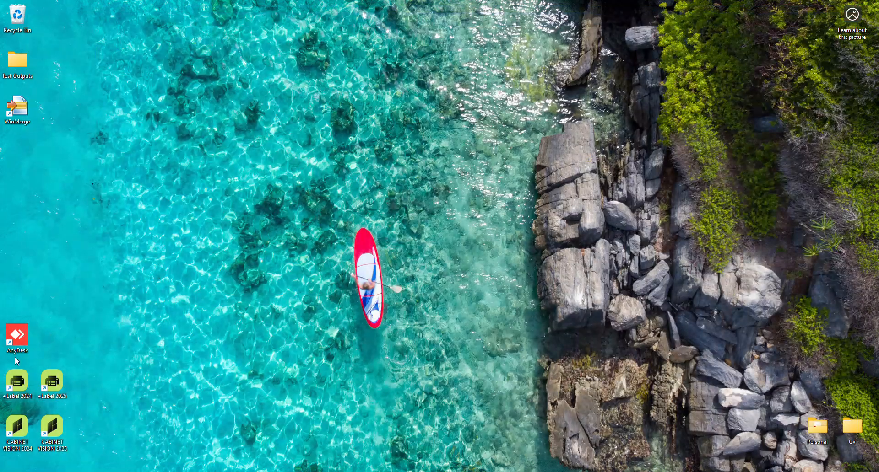
{"action": "right_click", "coordinate": [53, 439]}
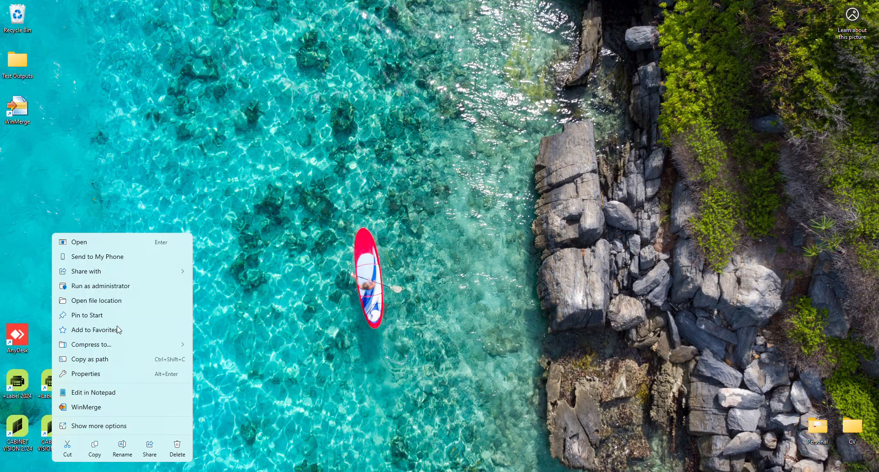
{"action": "left_click", "coordinate": [108, 301]}
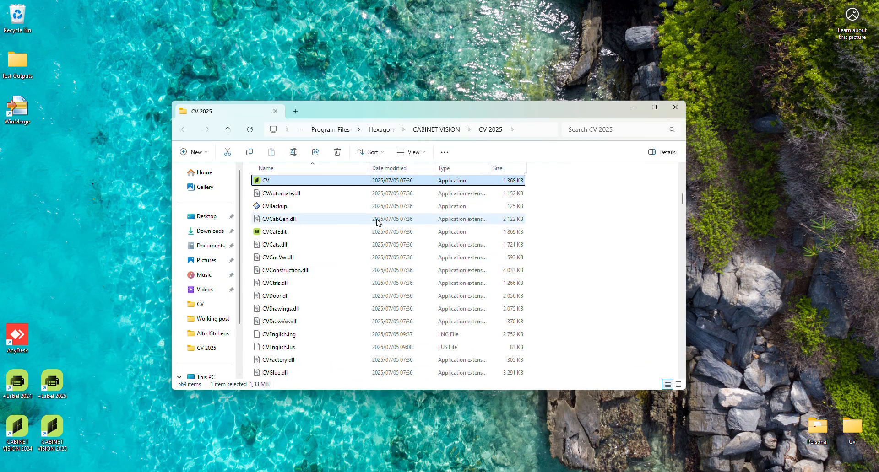
{"action": "left_click", "coordinate": [284, 232]}
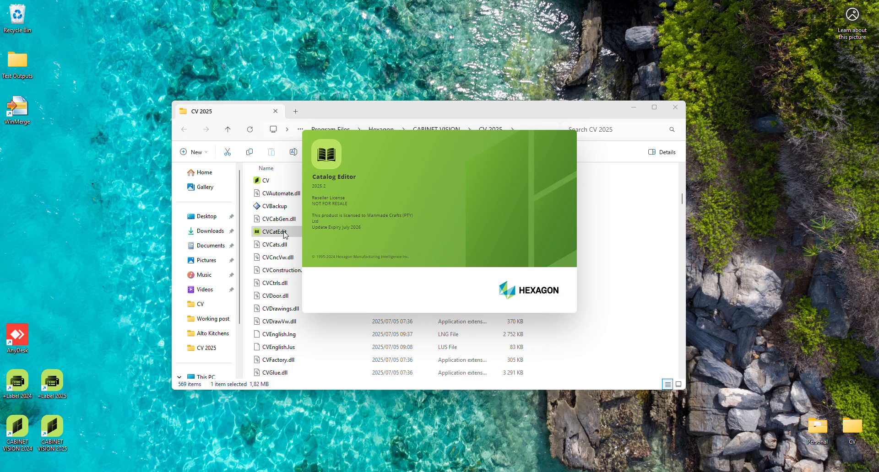
{"action": "left_click", "coordinate": [264, 231]}
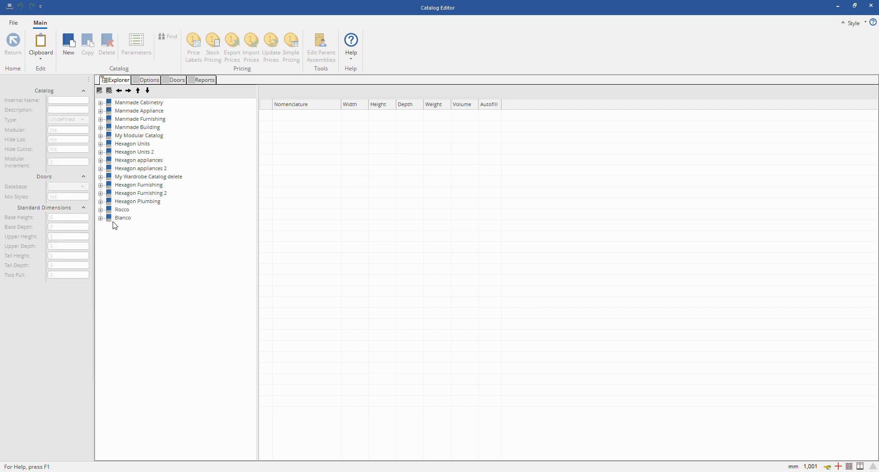
Step: Expand the Manmade Cabinetry catalog and examine the contents of its folders, from Floor Cabinets through Lockers
{"action": "left_click", "coordinate": [101, 104]}
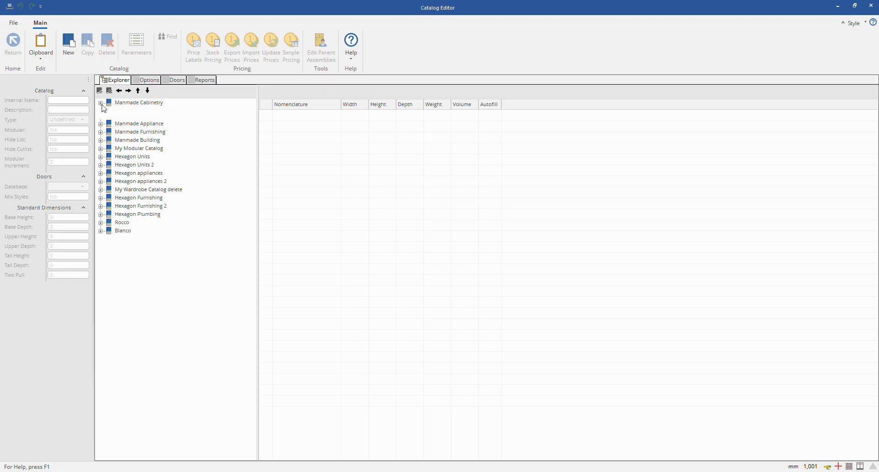
{"action": "left_click", "coordinate": [127, 113]}
{"action": "left_click", "coordinate": [127, 120]}
{"action": "left_click", "coordinate": [128, 129]}
{"action": "left_click", "coordinate": [129, 136]}
{"action": "left_click", "coordinate": [128, 145]}
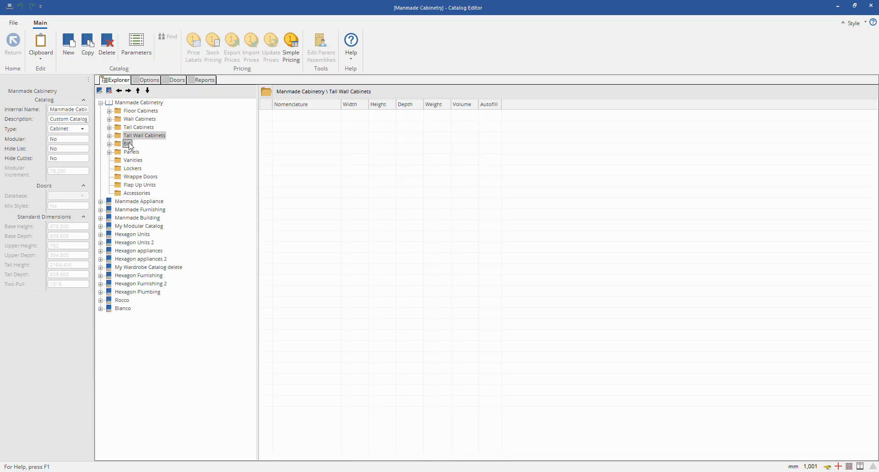
{"action": "left_click", "coordinate": [129, 153]}
{"action": "left_click", "coordinate": [129, 161]}
{"action": "left_click", "coordinate": [126, 175]}
{"action": "left_click", "coordinate": [130, 169]}
{"action": "left_click", "coordinate": [132, 160]}
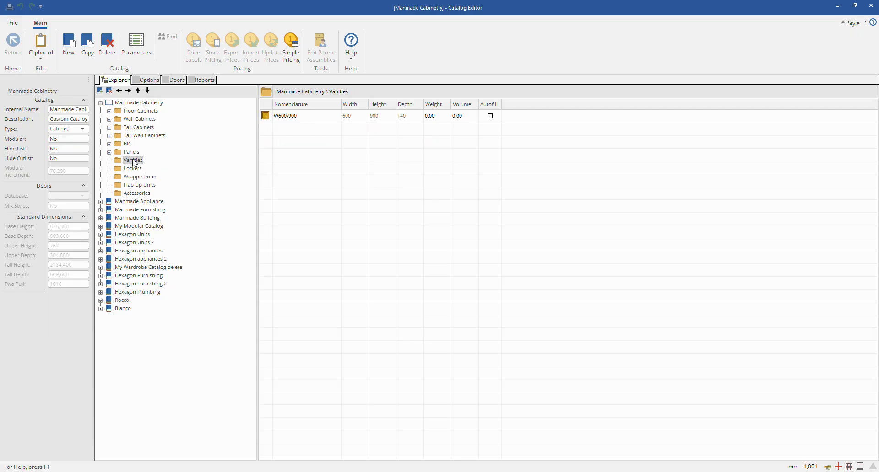
{"action": "left_click", "coordinate": [133, 152]}
{"action": "left_click", "coordinate": [131, 145]}
{"action": "left_click", "coordinate": [130, 137]}
{"action": "left_click", "coordinate": [130, 129]}
{"action": "left_click", "coordinate": [133, 120]}
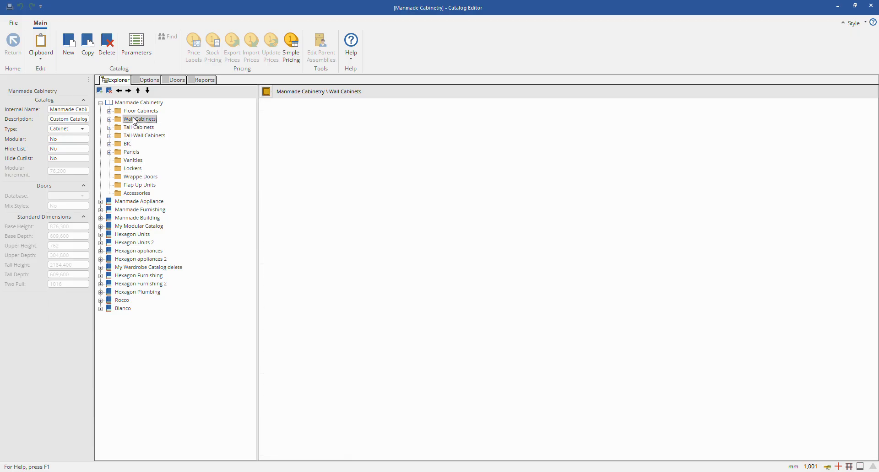
{"action": "left_click", "coordinate": [134, 113]}
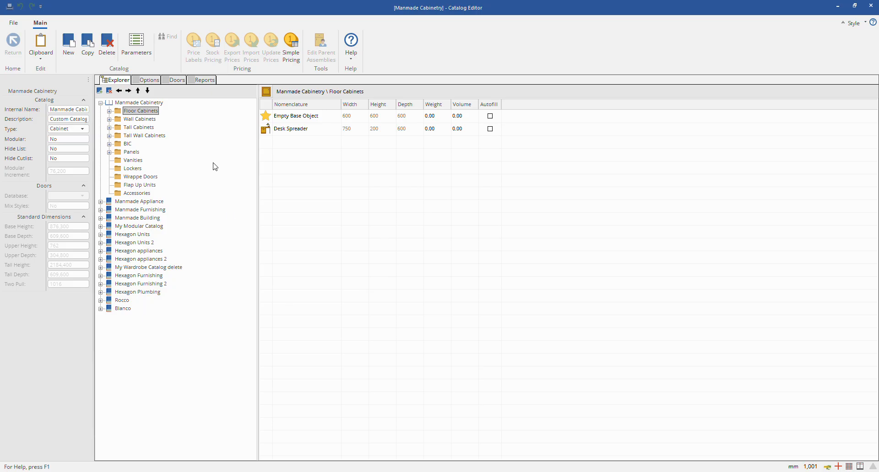
Step: Collapse Manmade Cabinetry and step down through the other catalogs to view their properties
{"action": "left_click", "coordinate": [101, 103]}
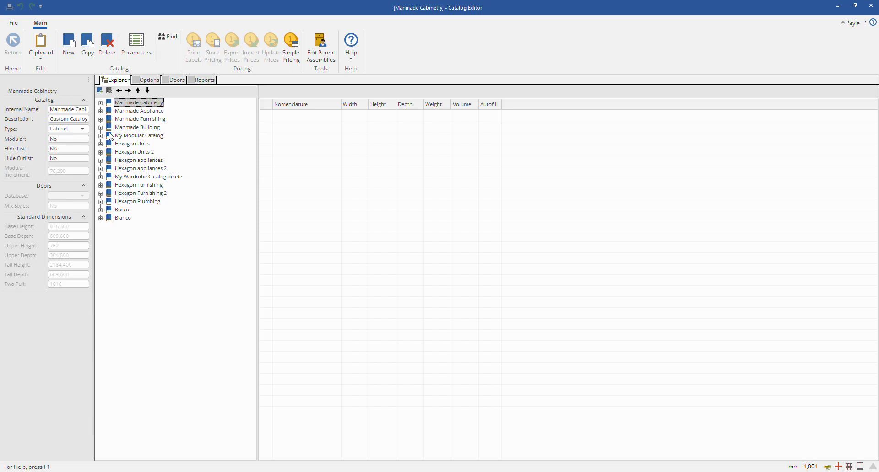
{"action": "key", "text": "Down"}
{"action": "key", "text": "Down"}
{"action": "key", "text": "Down"}
{"action": "key", "text": "Down"}
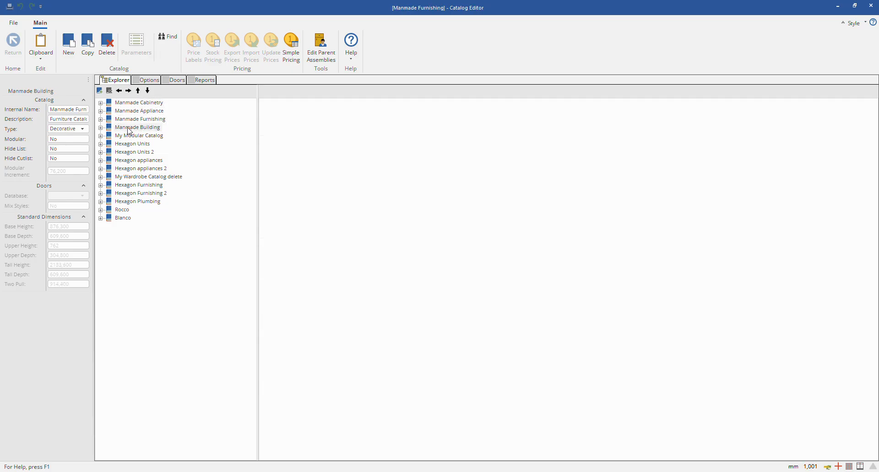
{"action": "key", "text": "Down"}
{"action": "key", "text": "Down"}
{"action": "key", "text": "Down"}
{"action": "key", "text": "Down"}
{"action": "key", "text": "Down"}
{"action": "key", "text": "Down"}
{"action": "key", "text": "Down"}
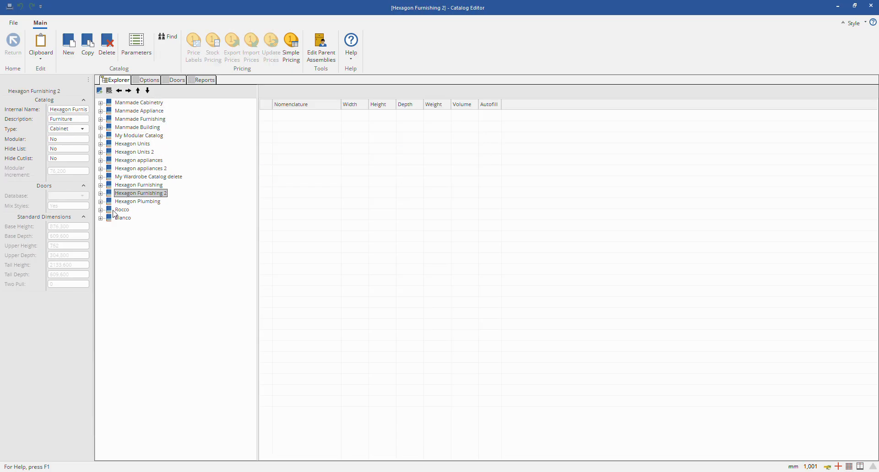
Step: Start a new catalog named Example Cata and set its type to Cabinet
{"action": "left_click", "coordinate": [67, 48]}
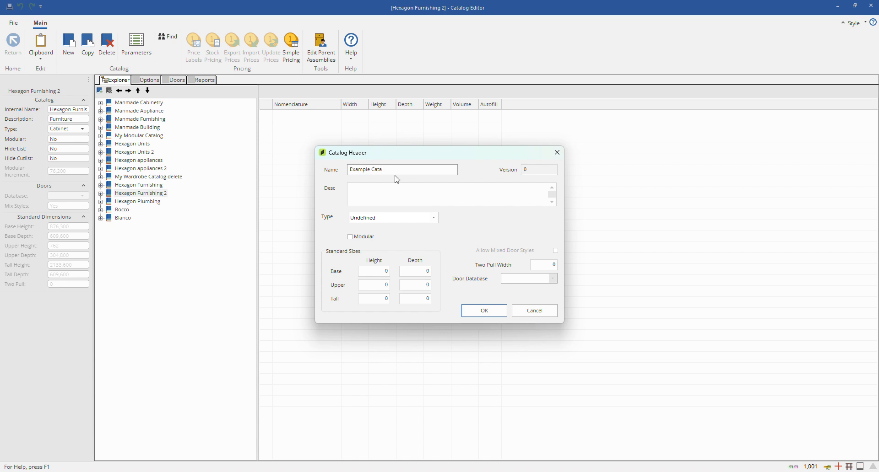
{"action": "left_click", "coordinate": [388, 197]}
{"action": "left_click", "coordinate": [374, 218]}
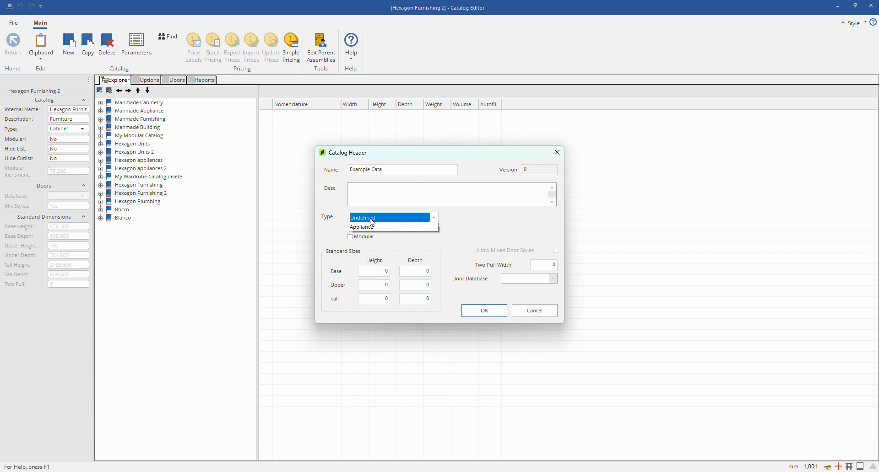
{"action": "left_click", "coordinate": [374, 228]}
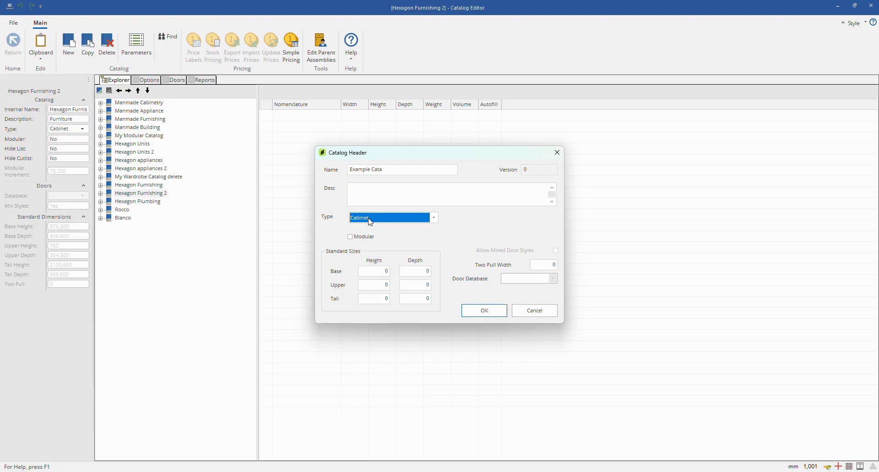
{"action": "left_click", "coordinate": [369, 218]}
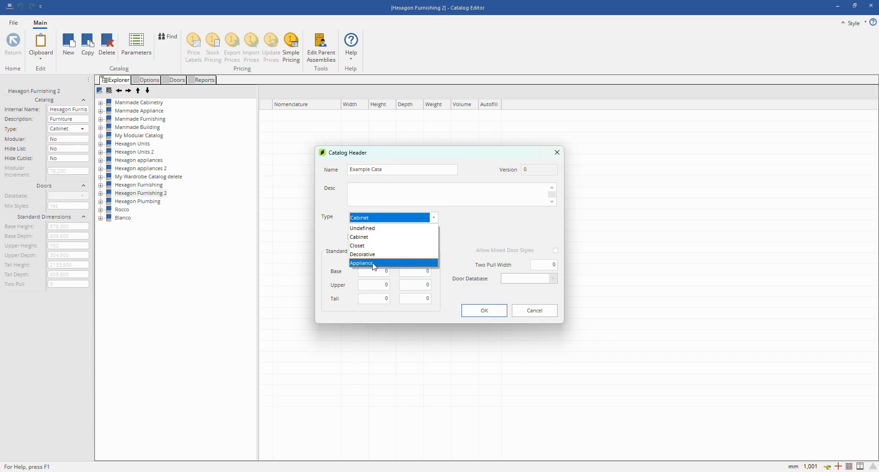
{"action": "left_click", "coordinate": [369, 237]}
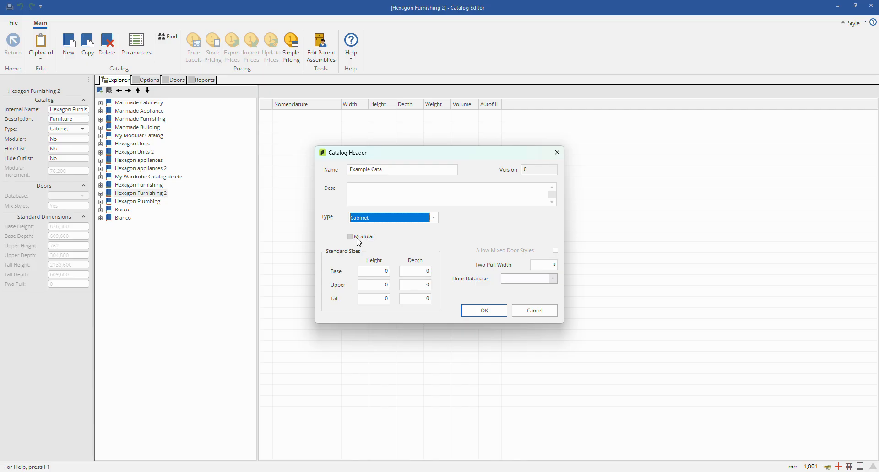
Step: Toggle the Modular option on and off, and go through the two pull width and standard size fields
{"action": "left_click", "coordinate": [386, 238]}
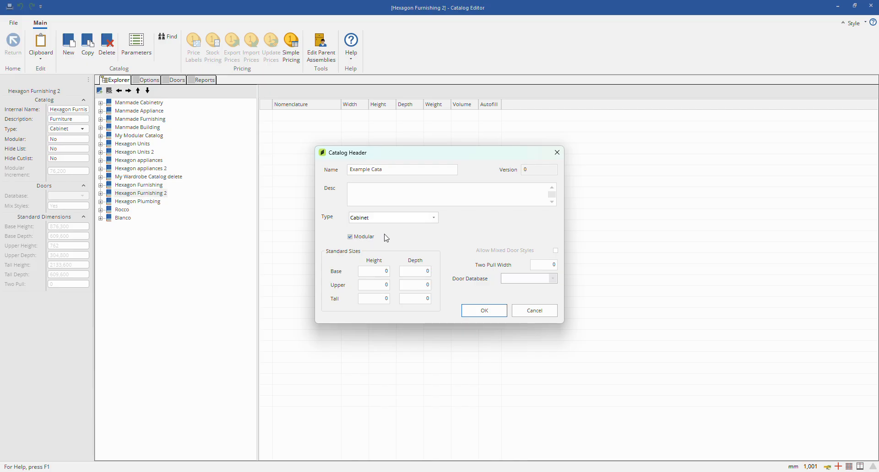
{"action": "left_click", "coordinate": [350, 237]}
{"action": "left_click", "coordinate": [538, 266]}
{"action": "left_click", "coordinate": [412, 270]}
{"action": "left_click", "coordinate": [419, 282]}
{"action": "left_click", "coordinate": [383, 286]}
{"action": "left_click", "coordinate": [383, 272]}
{"action": "left_click", "coordinate": [421, 272]}
Step: Keep Cabinet as the catalog type and create the Example Cata catalog
{"action": "left_click", "coordinate": [378, 218]}
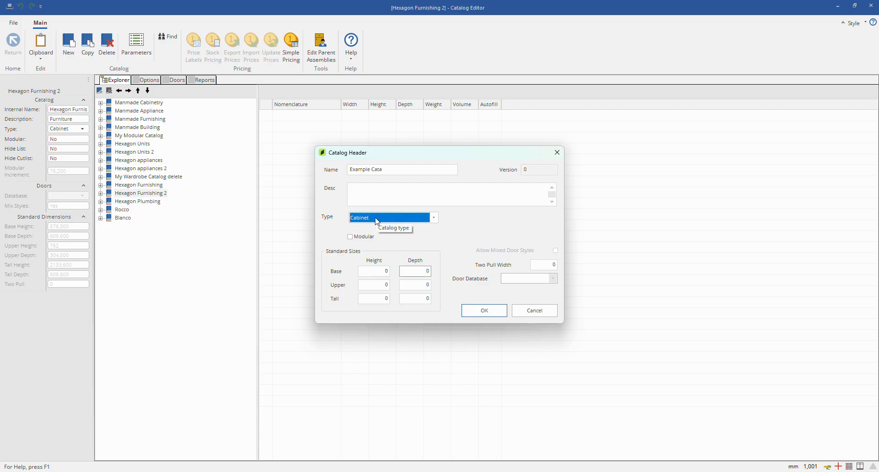
{"action": "left_click", "coordinate": [377, 221]}
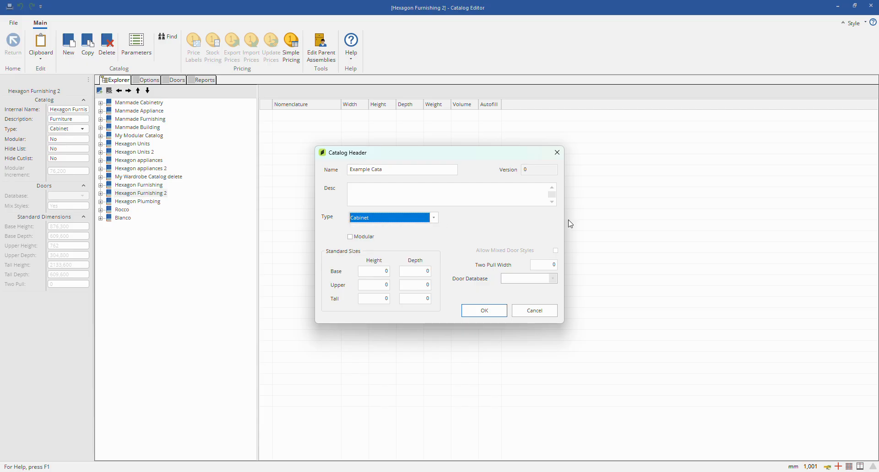
{"action": "left_click", "coordinate": [496, 315]}
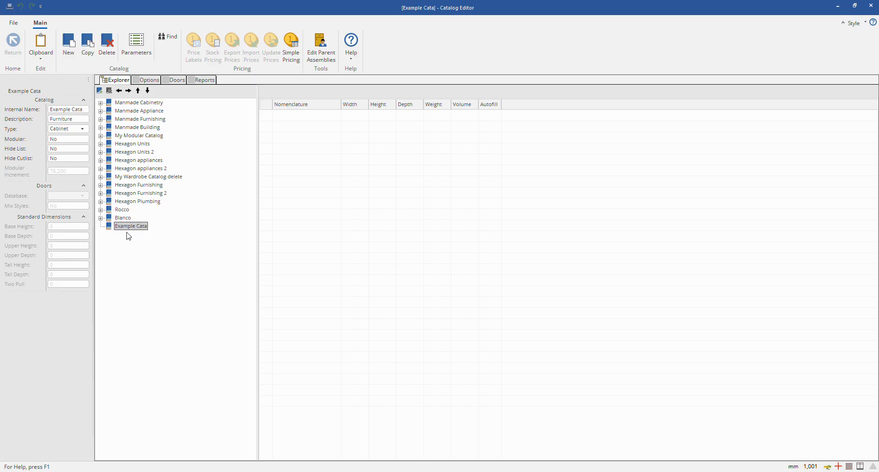
Step: Move Example Cata up to first place in the catalog list, above Manmade Cabinetry
{"action": "left_click", "coordinate": [138, 90]}
{"action": "left_click", "coordinate": [138, 90]}
{"action": "left_click", "coordinate": [139, 90]}
{"action": "left_click", "coordinate": [138, 90]}
{"action": "left_click", "coordinate": [139, 90]}
{"action": "left_click", "coordinate": [139, 90]}
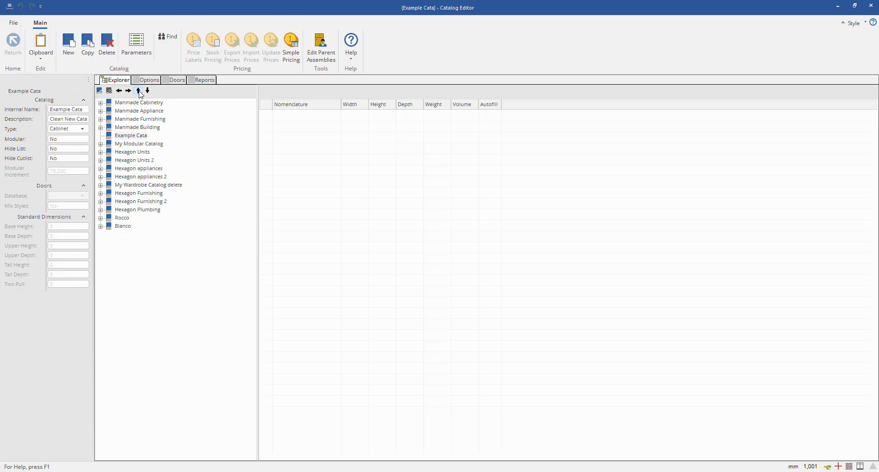
{"action": "left_click", "coordinate": [139, 90]}
{"action": "left_click", "coordinate": [138, 90]}
{"action": "left_click", "coordinate": [138, 90]}
{"action": "left_click", "coordinate": [138, 91]}
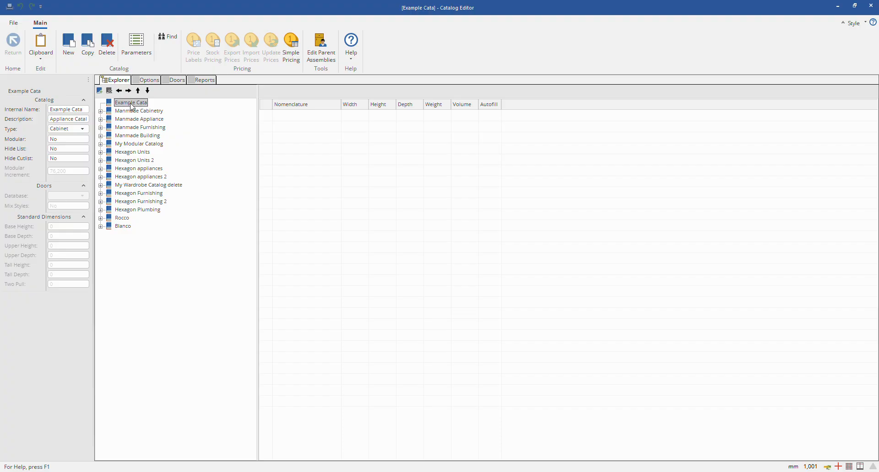
Step: Check the folder structure of Manmade Cabinetry, and add a folder labelled Base with the first cabinet icon to Example Cata
{"action": "left_click", "coordinate": [100, 111]}
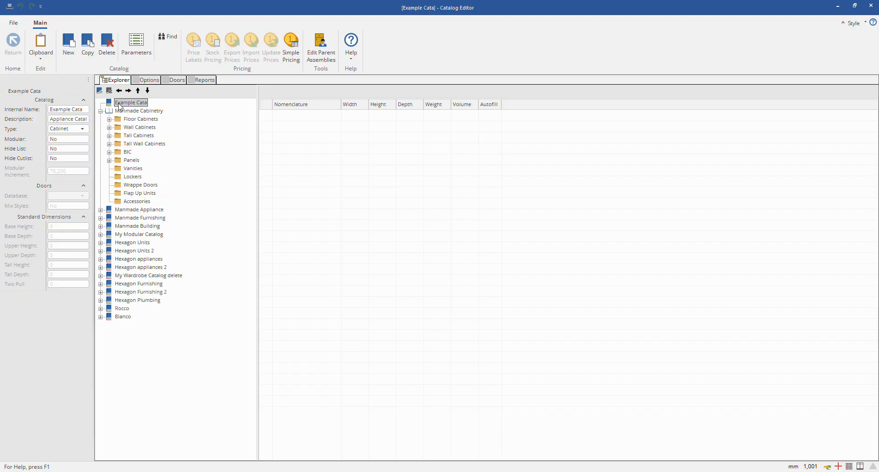
{"action": "left_click", "coordinate": [100, 111]}
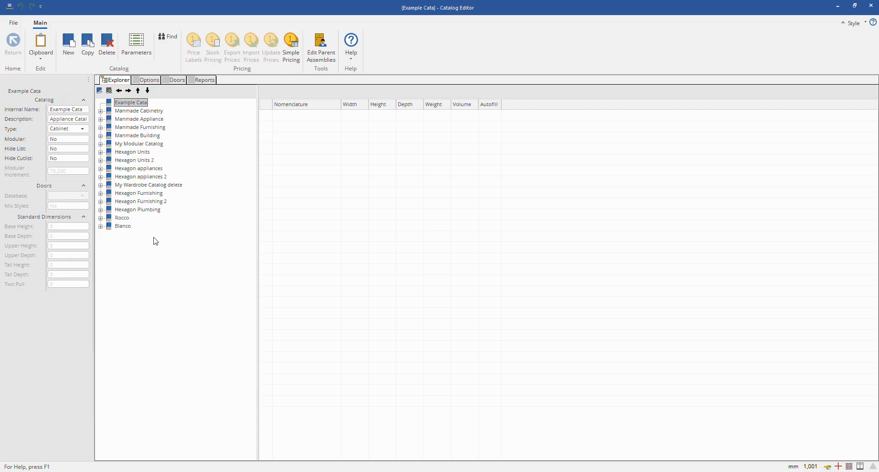
{"action": "left_click", "coordinate": [101, 93]}
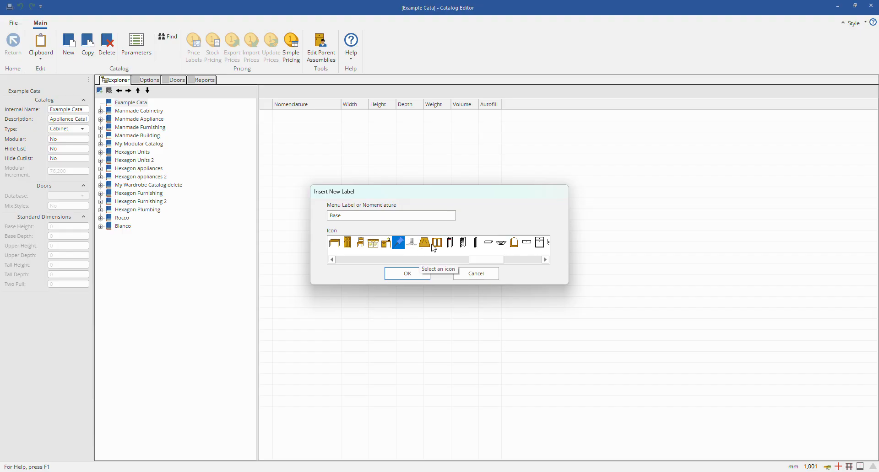
{"action": "left_click_drag", "start_coordinate": [481, 264], "coordinate": [352, 268]}
{"action": "left_click", "coordinate": [334, 243]}
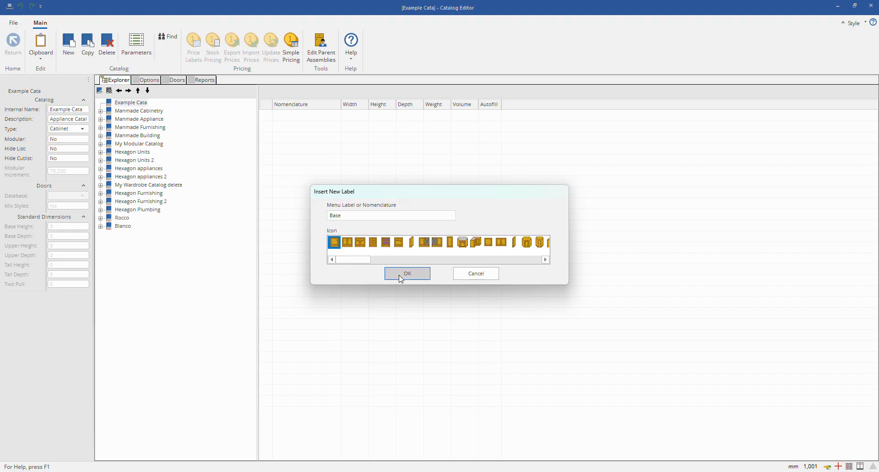
{"action": "left_click", "coordinate": [419, 278]}
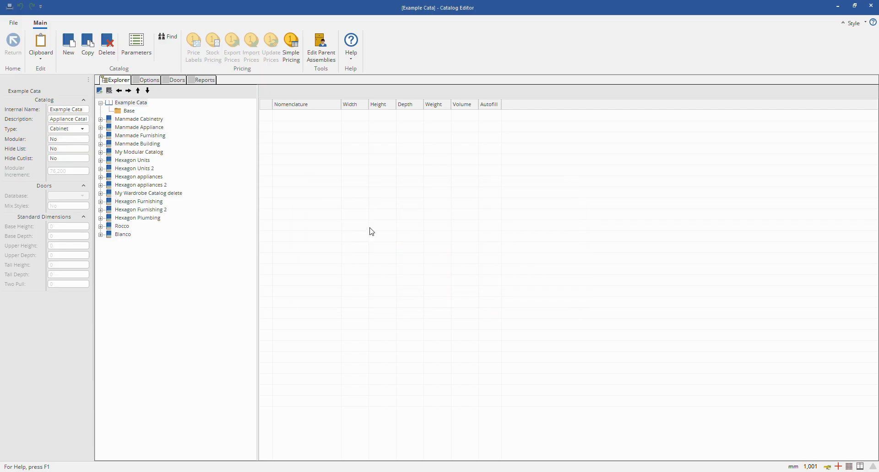
Step: Add a subfolder labelled "Base 1 d" with the first cabinet icon inside the Base folder
{"action": "left_click", "coordinate": [134, 112]}
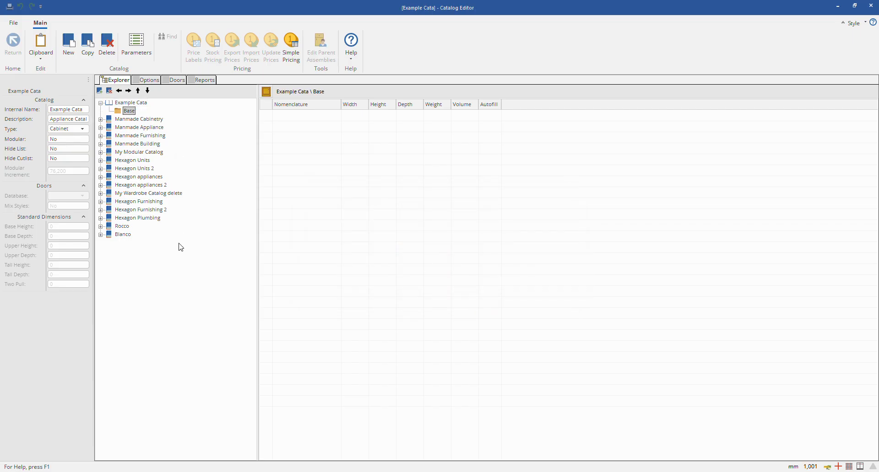
{"action": "left_click", "coordinate": [99, 91]}
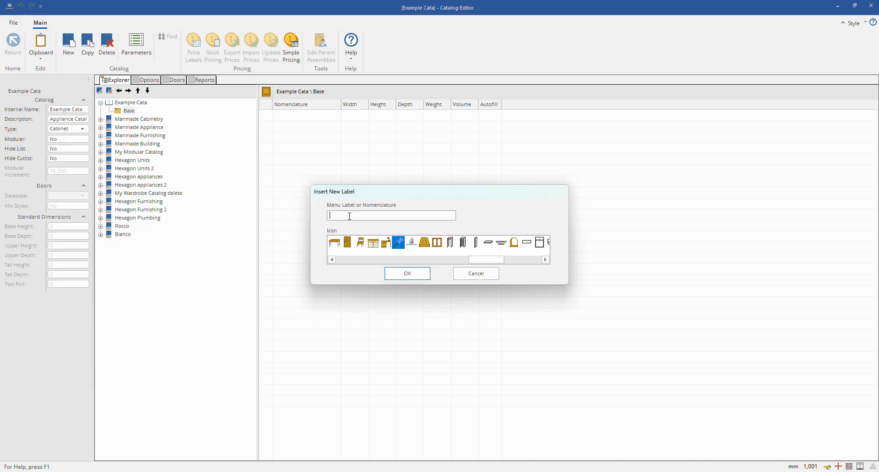
{"action": "type", "text": "Base 1 d"}
{"action": "left_click_drag", "start_coordinate": [489, 263], "coordinate": [343, 264]}
{"action": "left_click", "coordinate": [339, 247]}
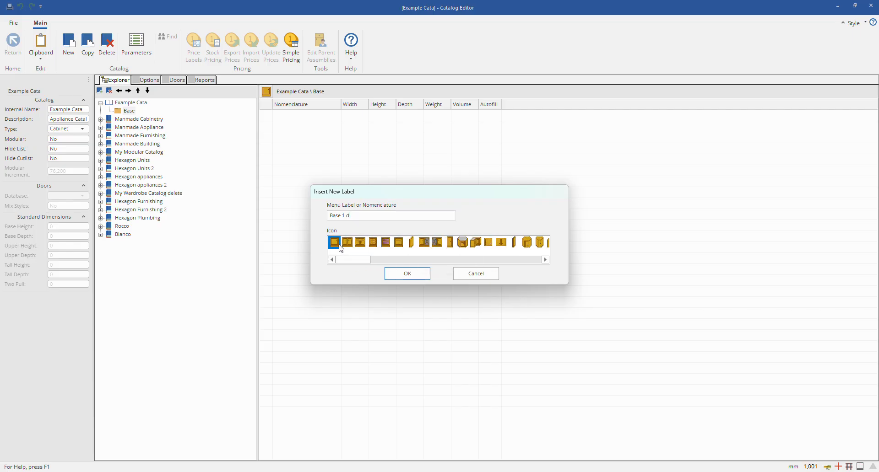
{"action": "left_click", "coordinate": [407, 274]}
Step: Promote the Base 1 d subfolder one level so it sits beside Base in Example Cata
{"action": "left_click", "coordinate": [142, 120]}
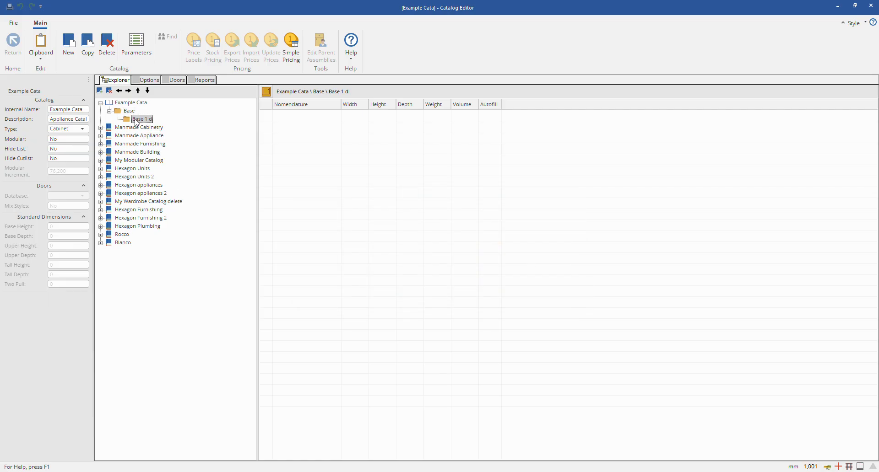
{"action": "left_click", "coordinate": [130, 111]}
{"action": "left_click", "coordinate": [136, 120]}
{"action": "left_click", "coordinate": [121, 91]}
{"action": "left_click", "coordinate": [129, 111]}
{"action": "left_click", "coordinate": [128, 128]}
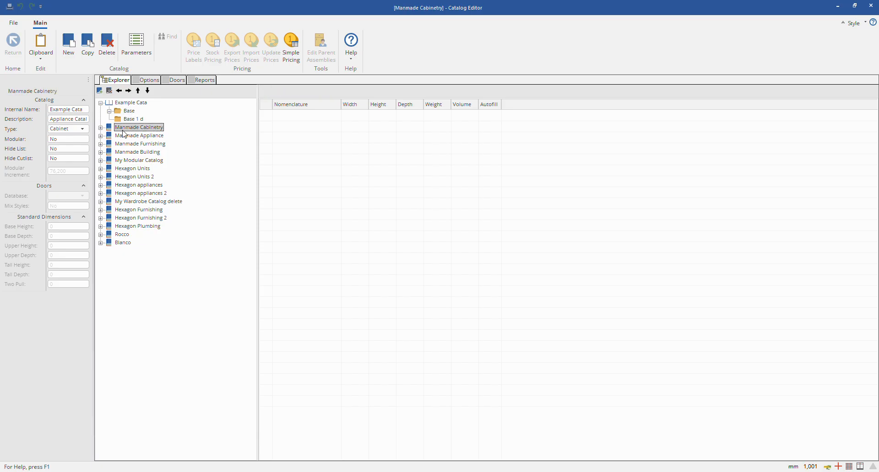
Step: Move the Base folder below Base 1 d and demote it into a subfolder of Base 1 d
{"action": "left_click", "coordinate": [114, 111]}
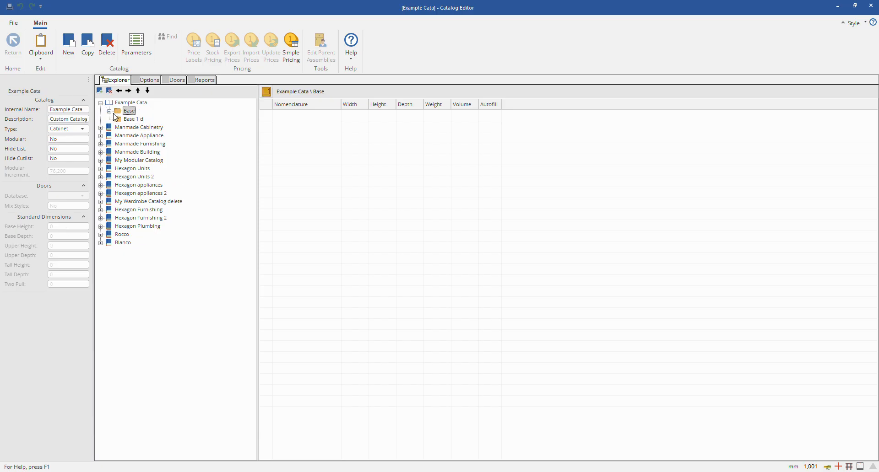
{"action": "left_click", "coordinate": [118, 118]}
{"action": "left_click", "coordinate": [127, 112]}
{"action": "left_click", "coordinate": [147, 91]}
{"action": "left_click", "coordinate": [128, 91]}
Step: Delete the Base subfolder inside Base 1 d of the Example Cata catalog
{"action": "left_click", "coordinate": [133, 113]}
{"action": "left_click", "coordinate": [133, 119]}
{"action": "left_click", "coordinate": [110, 92]}
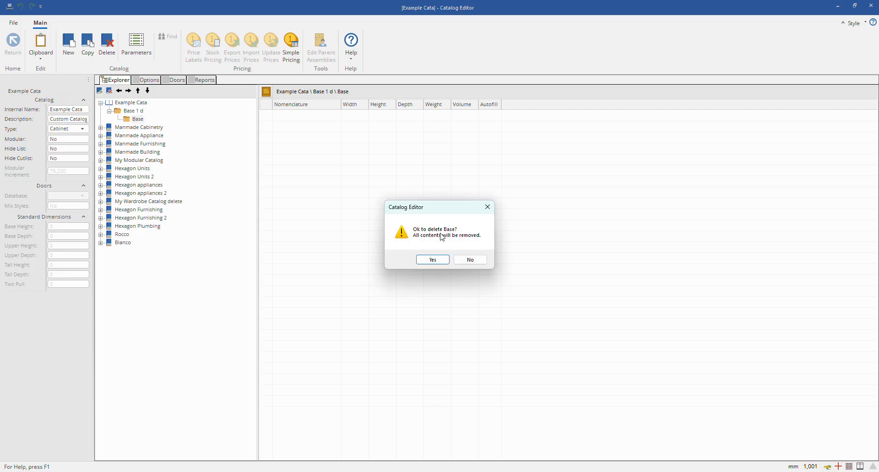
{"action": "left_click", "coordinate": [433, 260]}
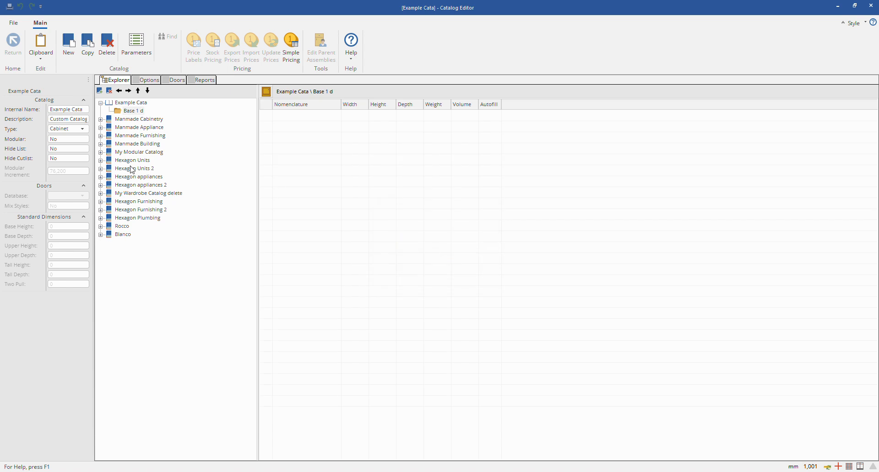
Step: Add a subfolder labelled "delete" inside the Base 1 d folder, keeping the default icon
{"action": "left_click", "coordinate": [133, 114]}
{"action": "left_click", "coordinate": [101, 89]}
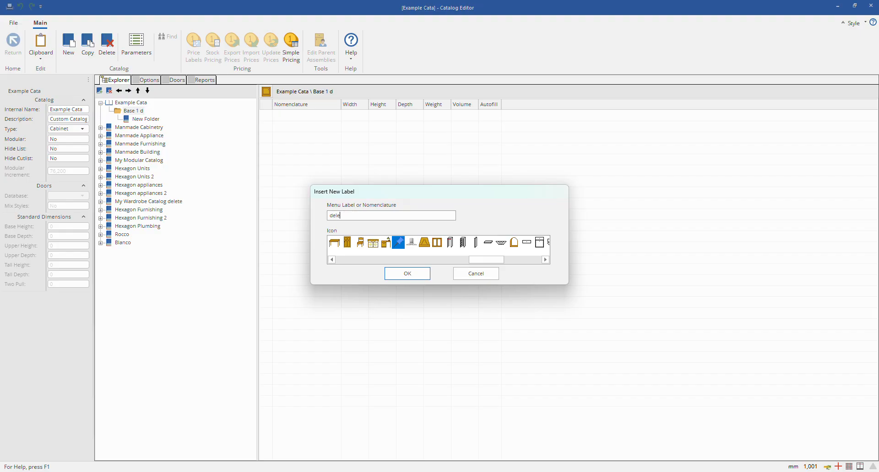
{"action": "left_click", "coordinate": [395, 275]}
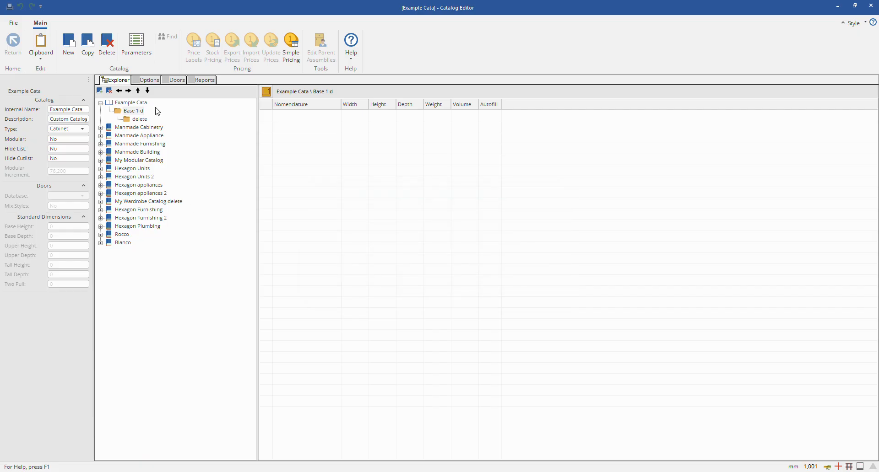
Step: Delete the whole Example Cata catalog with all its contents
{"action": "left_click", "coordinate": [139, 118]}
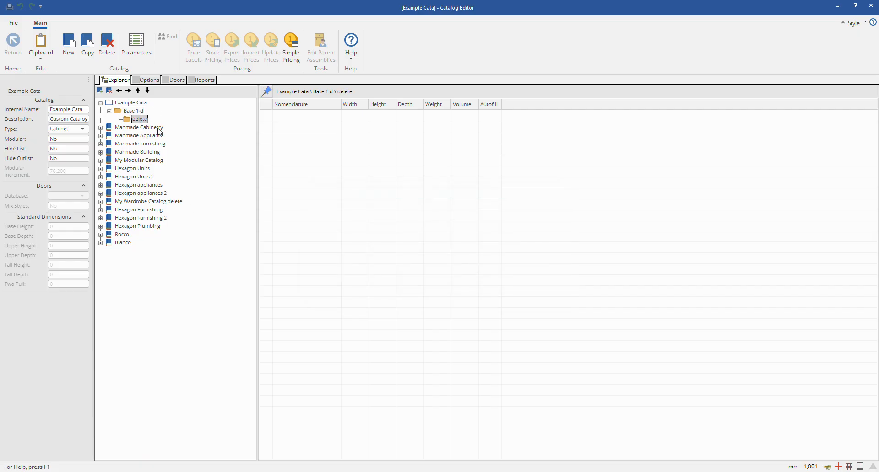
{"action": "left_click", "coordinate": [107, 45]}
{"action": "left_click", "coordinate": [458, 260]}
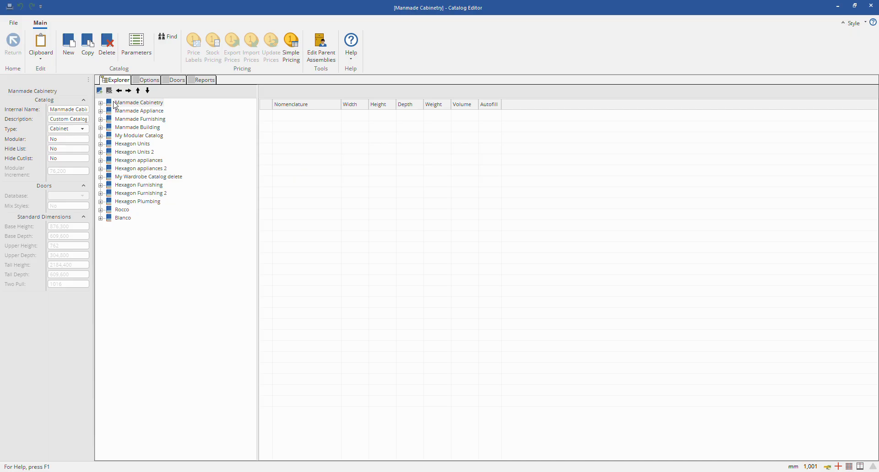
Step: Create a new catalog named Delete and add a folder labelled "deklete" to it
{"action": "left_click", "coordinate": [69, 46]}
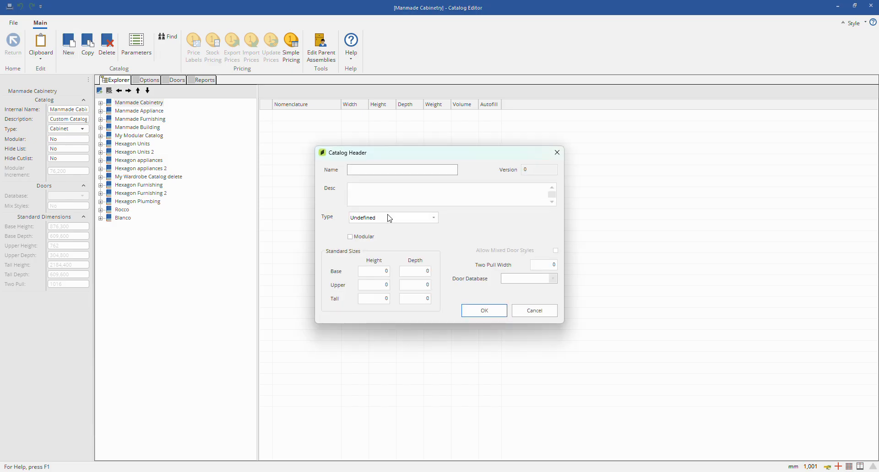
{"action": "left_click", "coordinate": [368, 175]}
{"action": "left_click", "coordinate": [483, 311]}
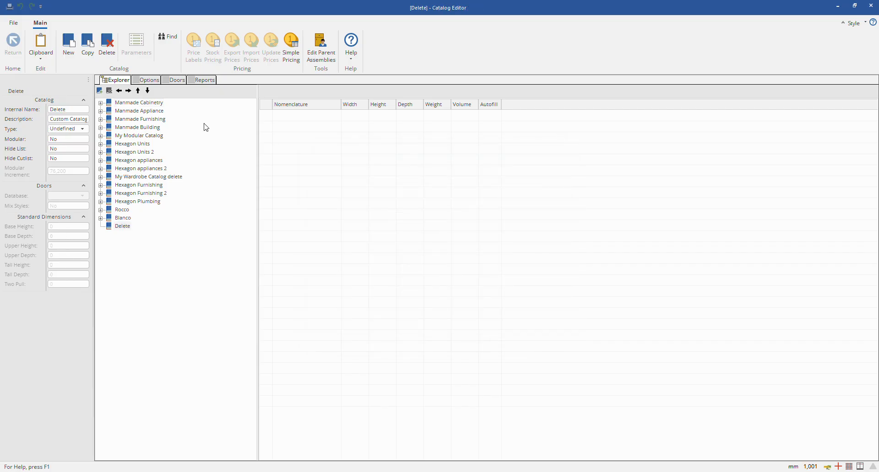
{"action": "left_click", "coordinate": [100, 91]}
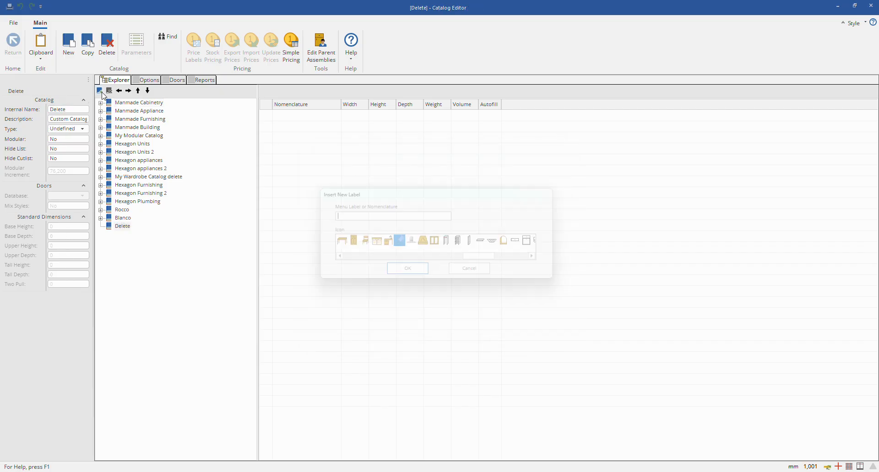
{"action": "type", "text": "deklet"}
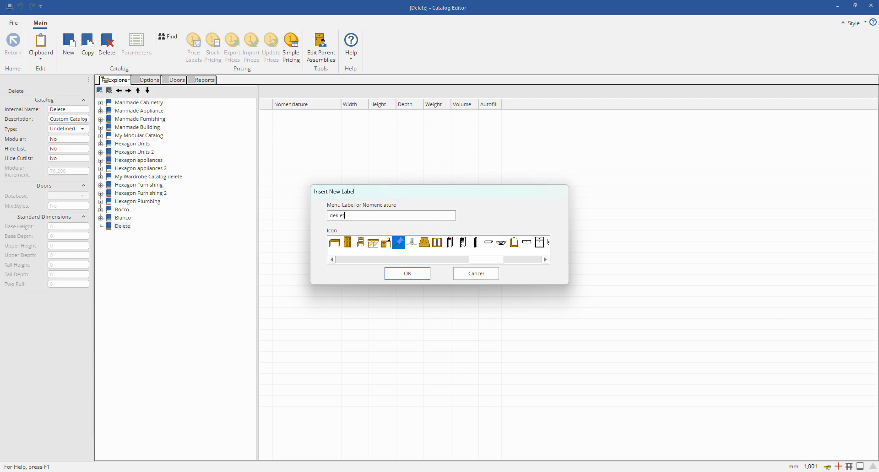
{"action": "type", "text": "e"}
{"action": "left_click", "coordinate": [407, 274]}
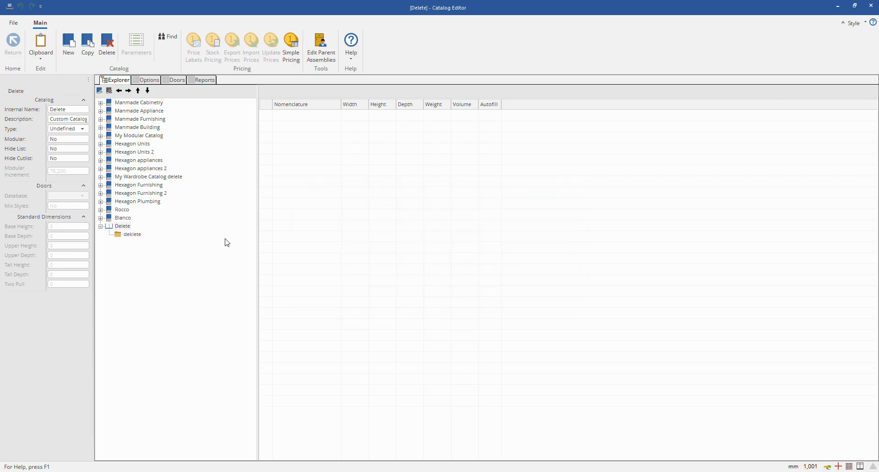
{"action": "left_click", "coordinate": [129, 235]}
{"action": "left_click", "coordinate": [107, 43]}
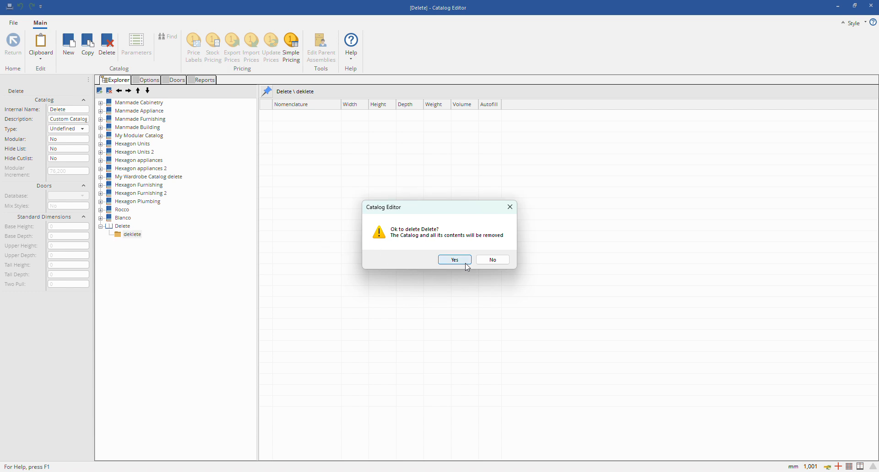
{"action": "left_click", "coordinate": [508, 261]}
{"action": "left_click", "coordinate": [124, 227]}
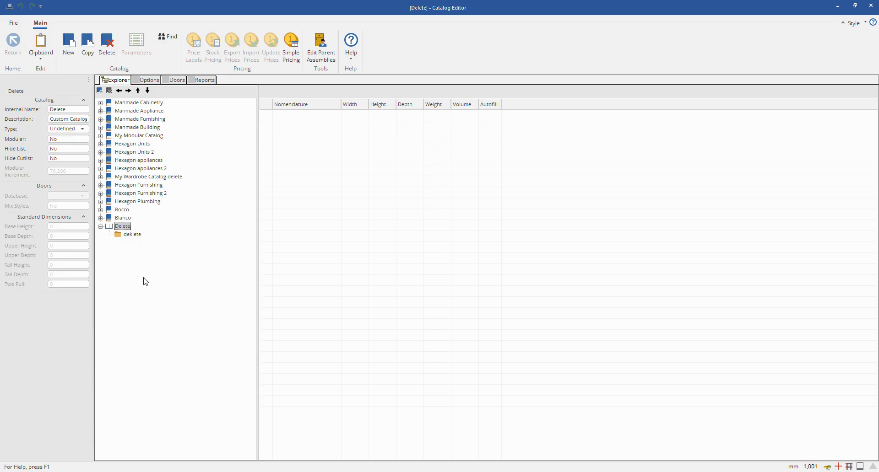
{"action": "left_click", "coordinate": [131, 194]}
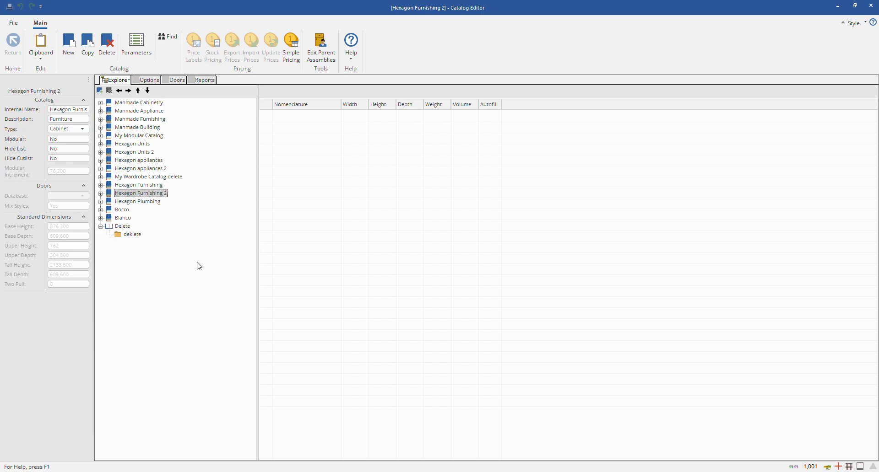
Step: Delete only the deklete folder from the Delete catalog
{"action": "left_click", "coordinate": [117, 235]}
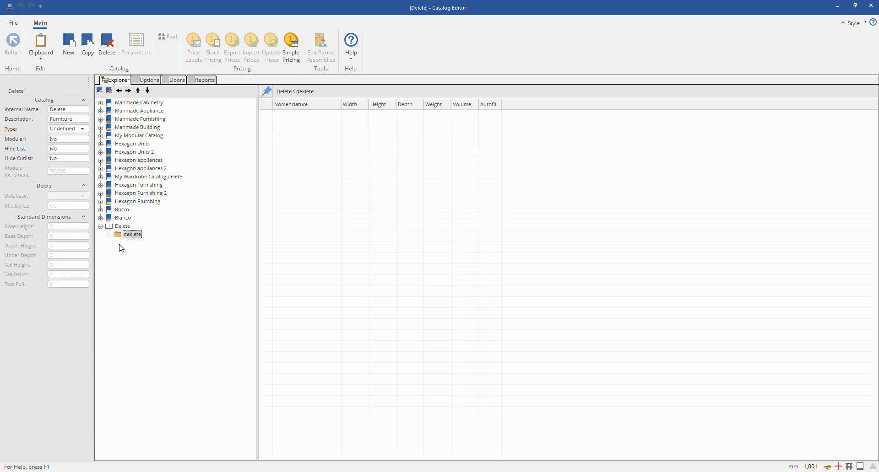
{"action": "left_click", "coordinate": [110, 92]}
{"action": "left_click", "coordinate": [433, 260]}
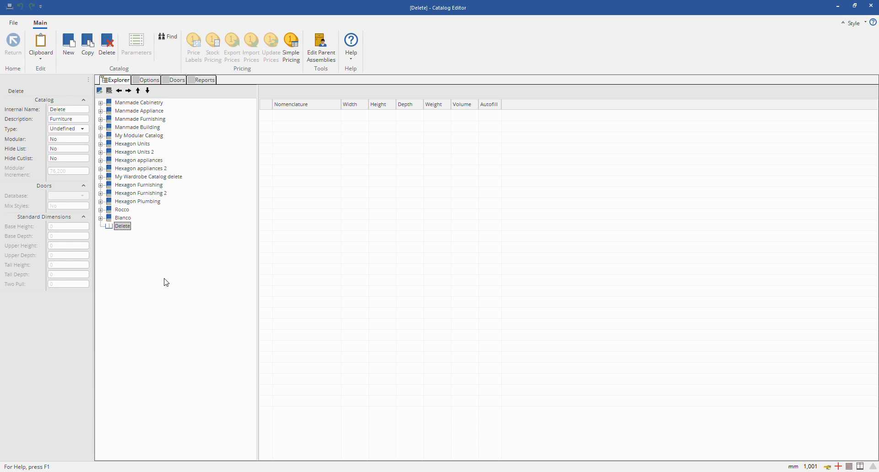
Step: Delete the entire Delete catalog
{"action": "left_click", "coordinate": [139, 105]}
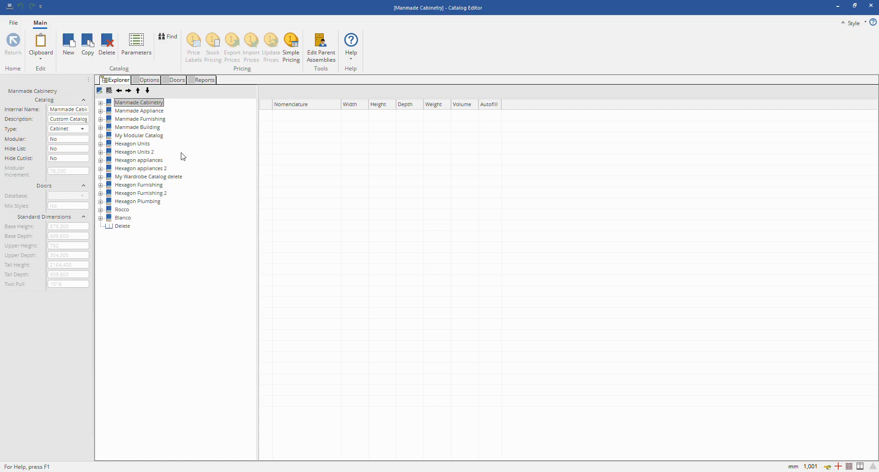
{"action": "left_click", "coordinate": [124, 227]}
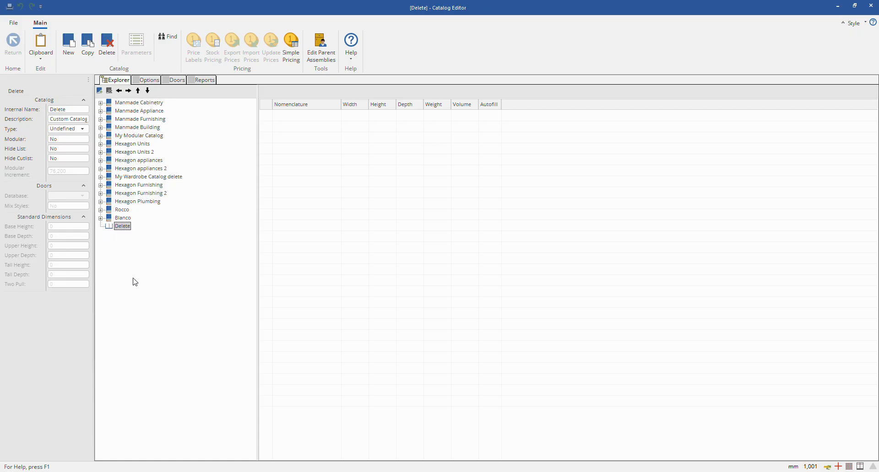
{"action": "left_click", "coordinate": [109, 51]}
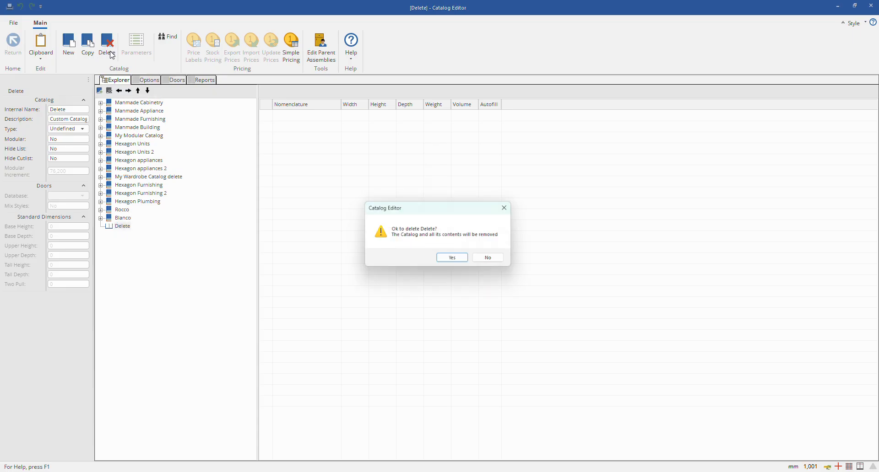
{"action": "left_click", "coordinate": [465, 258]}
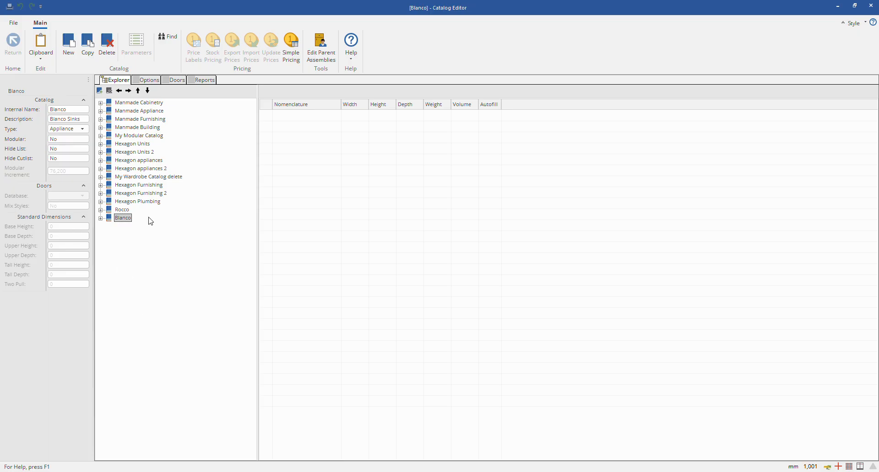
{"action": "left_click", "coordinate": [119, 104]}
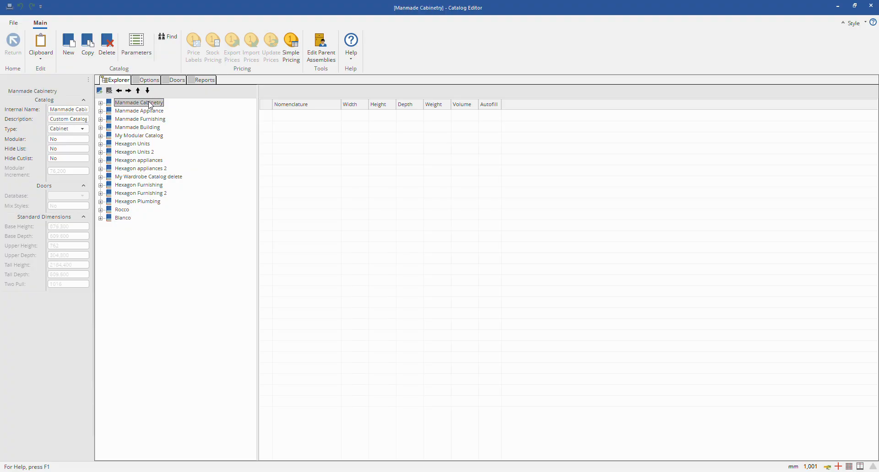
{"action": "left_click", "coordinate": [99, 90]}
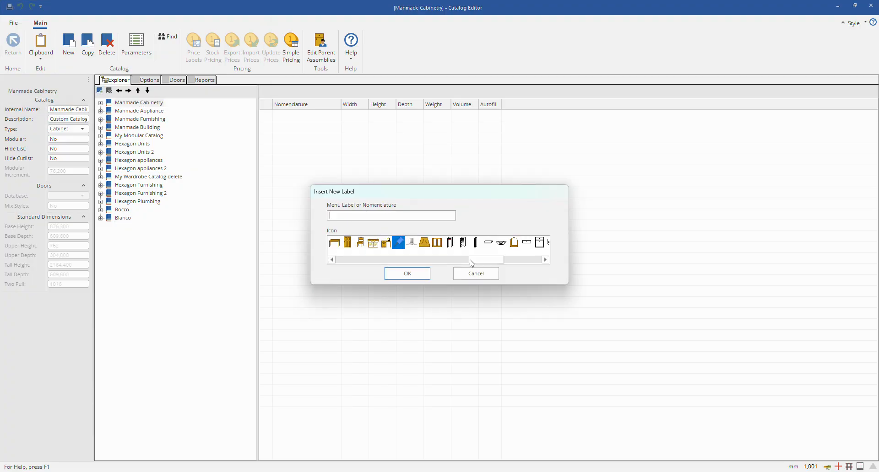
{"action": "left_click", "coordinate": [476, 273]}
Step: Create a new catalog named "Examlple" and set its type to Cabinet
{"action": "left_click", "coordinate": [69, 43]}
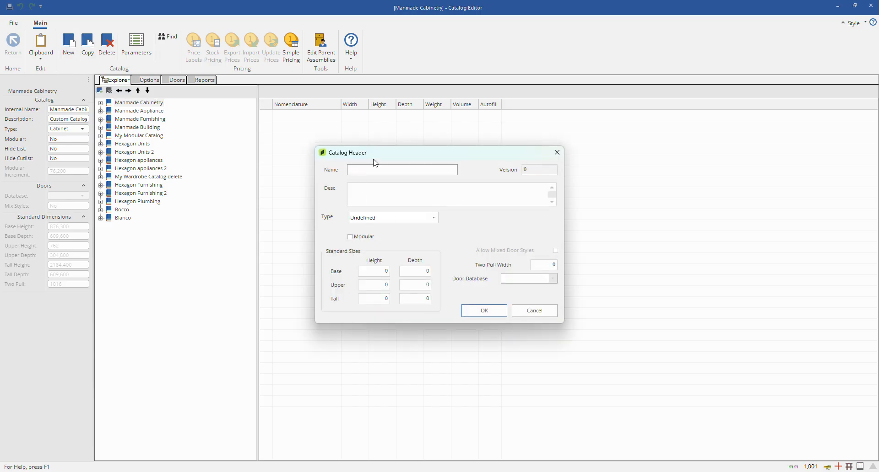
{"action": "type", "text": "Example"}
{"action": "left_click", "coordinate": [503, 309]}
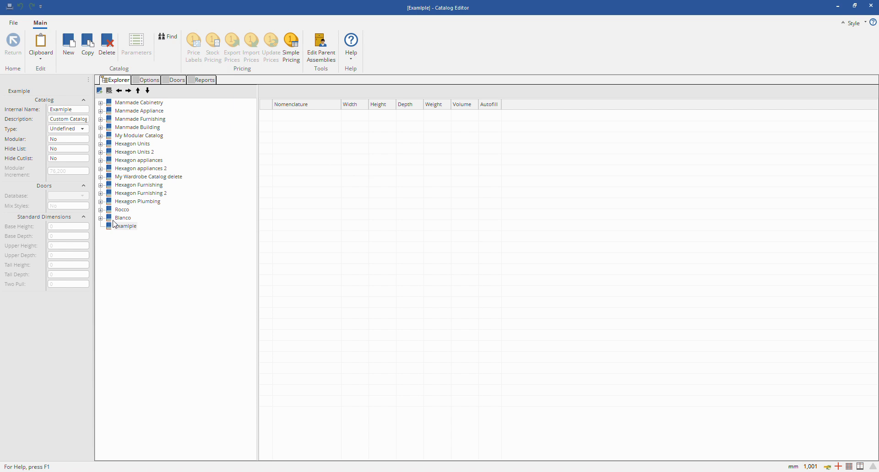
{"action": "left_click", "coordinate": [51, 109]}
{"action": "left_click", "coordinate": [81, 119]}
{"action": "left_click", "coordinate": [73, 129]}
{"action": "left_click", "coordinate": [72, 145]}
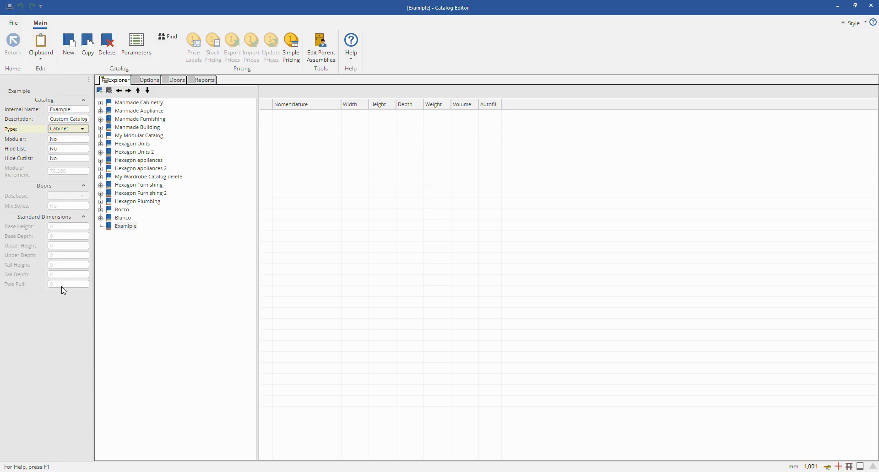
Step: Try the new catalog's Hide List and Modular options, and return both to No
{"action": "left_click", "coordinate": [71, 140]}
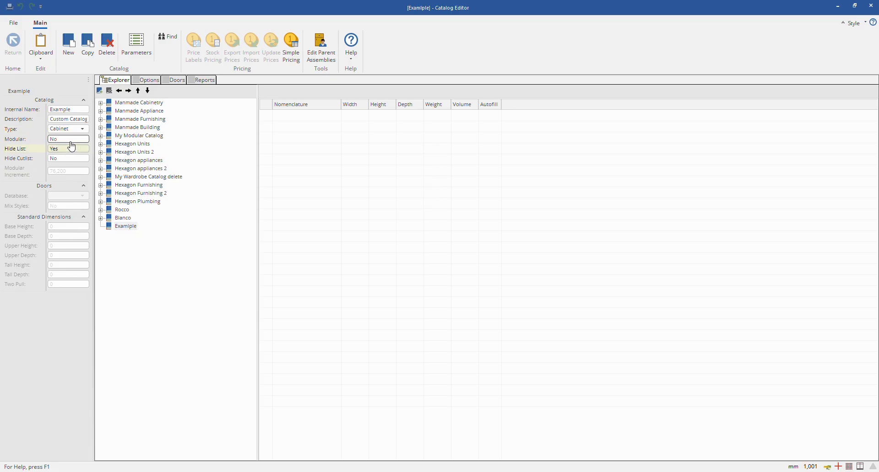
{"action": "left_click", "coordinate": [69, 149]}
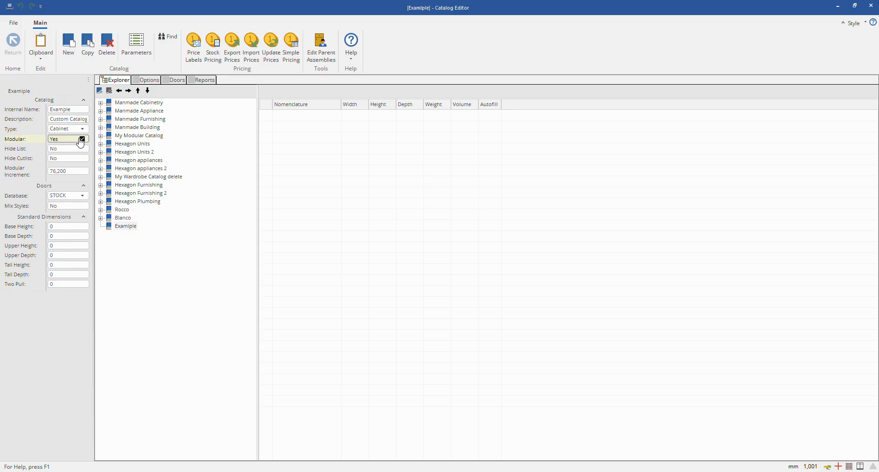
{"action": "left_click", "coordinate": [80, 140]}
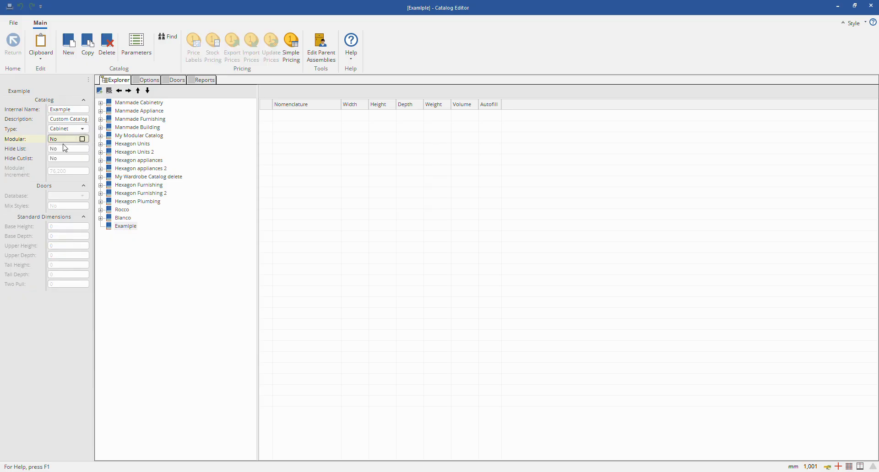
{"action": "left_click", "coordinate": [69, 130]}
{"action": "left_click", "coordinate": [164, 279]}
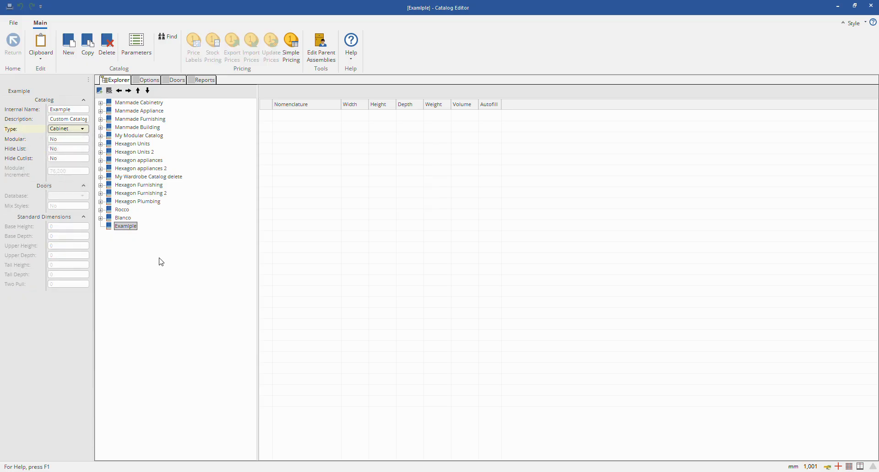
Step: Rename the new catalog in the catalog tree as Example
{"action": "left_click", "coordinate": [125, 227]}
{"action": "left_click", "coordinate": [134, 253]}
{"action": "left_click", "coordinate": [131, 228]}
{"action": "left_click", "coordinate": [136, 229]}
{"action": "type", "text": "l"}
{"action": "key", "text": "Return"}
{"action": "left_click", "coordinate": [506, 260]}
Step: Add a folder labelled Delete to the Example catalog and rename it Base
{"action": "left_click", "coordinate": [102, 90]}
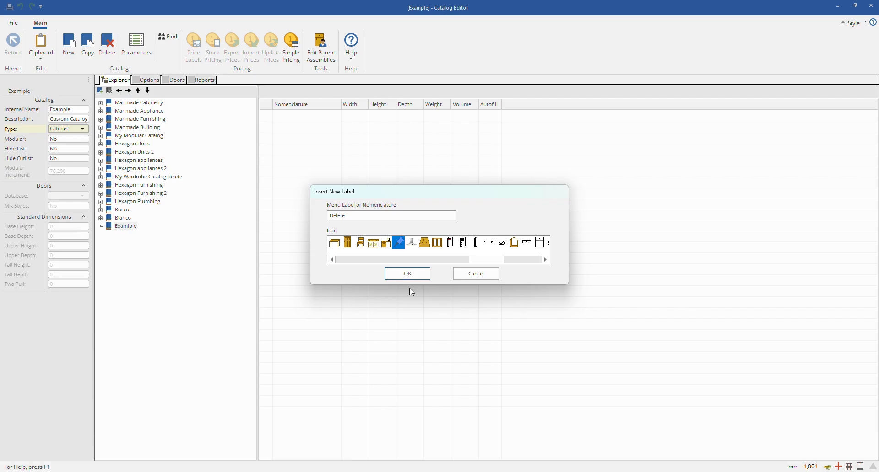
{"action": "left_click", "coordinate": [409, 275]}
{"action": "left_click", "coordinate": [131, 235]}
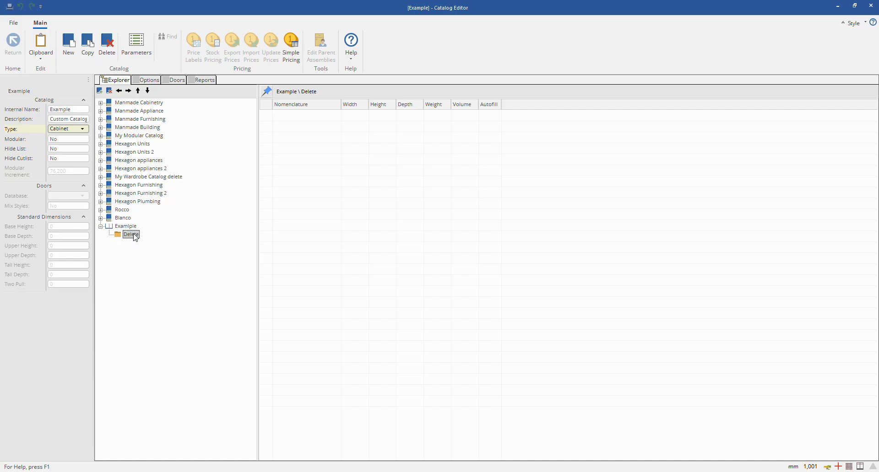
{"action": "left_click", "coordinate": [133, 235]}
{"action": "type", "text": "Base"}
{"action": "key", "text": "Return"}
{"action": "left_click", "coordinate": [133, 229]}
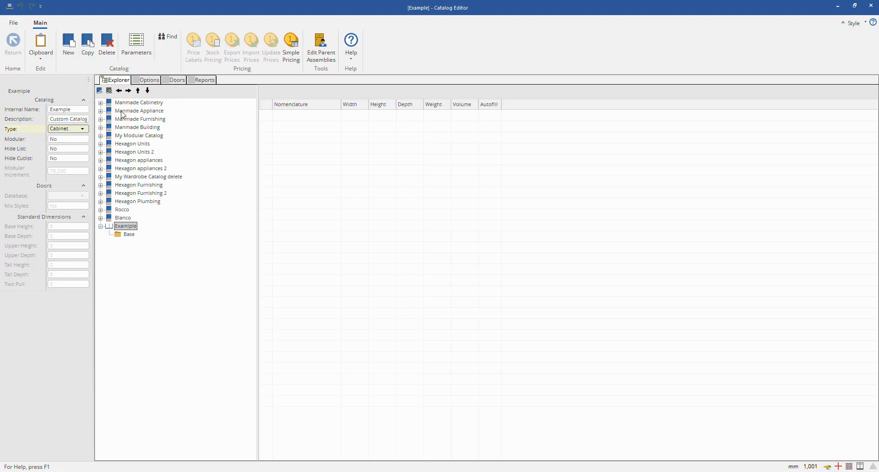
Step: Open the 1 Door folder under Manmade Cabinetry, Floor Cabinets, Doors, and select the Example cabinet
{"action": "left_click", "coordinate": [133, 103]}
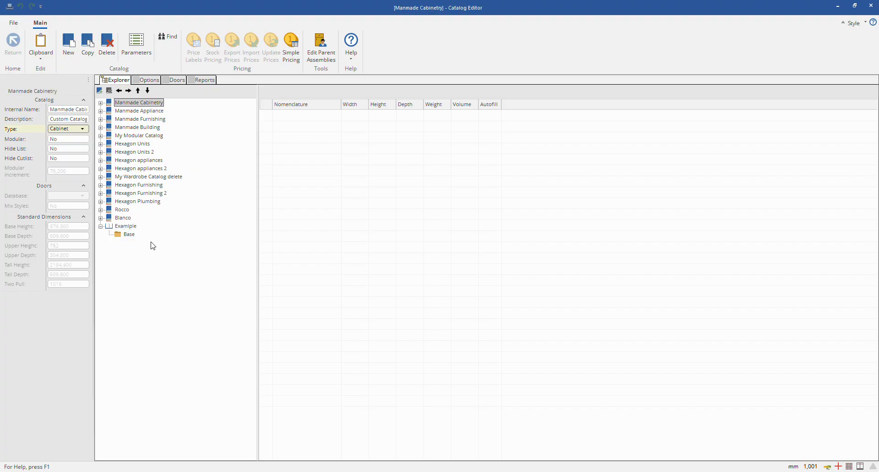
{"action": "left_click", "coordinate": [132, 228]}
{"action": "left_click", "coordinate": [100, 103]}
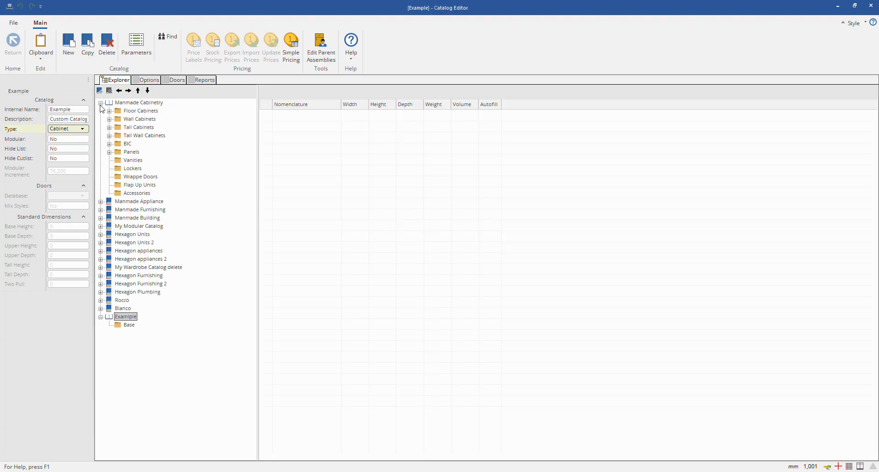
{"action": "left_click", "coordinate": [109, 111]}
{"action": "left_click", "coordinate": [118, 119]}
{"action": "left_click", "coordinate": [149, 128]}
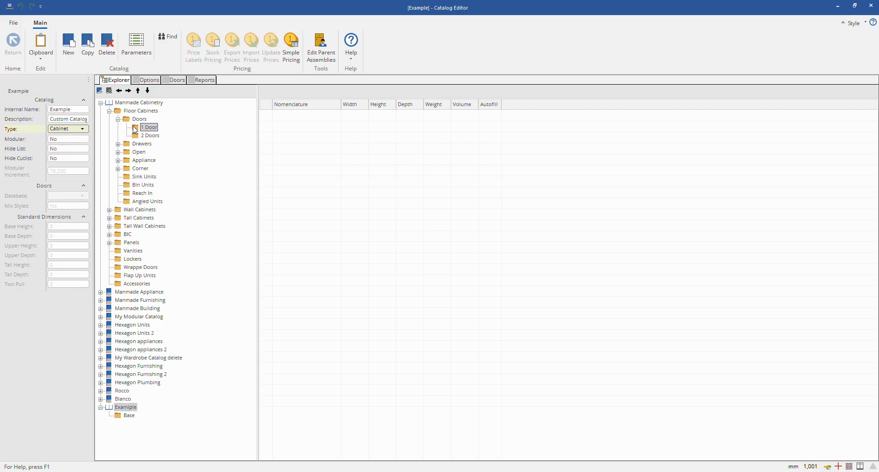
{"action": "left_click", "coordinate": [266, 128]}
{"action": "left_click_drag", "start_coordinate": [267, 144], "coordinate": [264, 269]}
{"action": "right_click", "coordinate": [267, 273]}
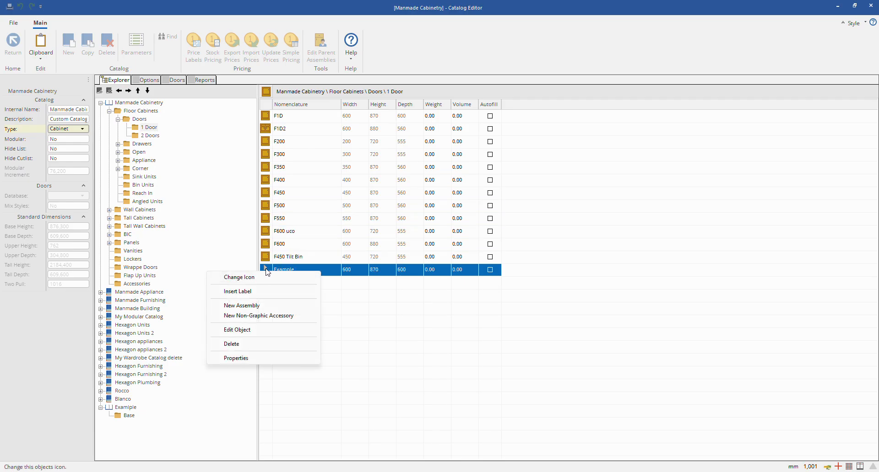
{"action": "left_click", "coordinate": [390, 292]}
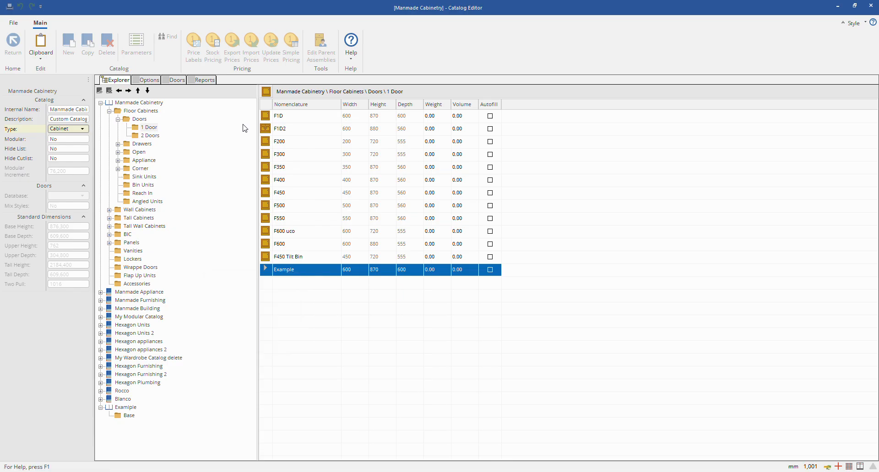
{"action": "right_click", "coordinate": [273, 271]}
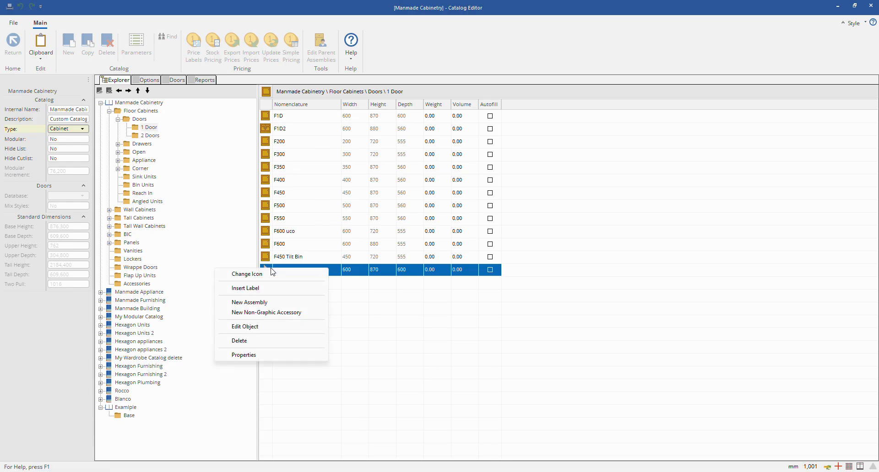
{"action": "left_click", "coordinate": [261, 327]}
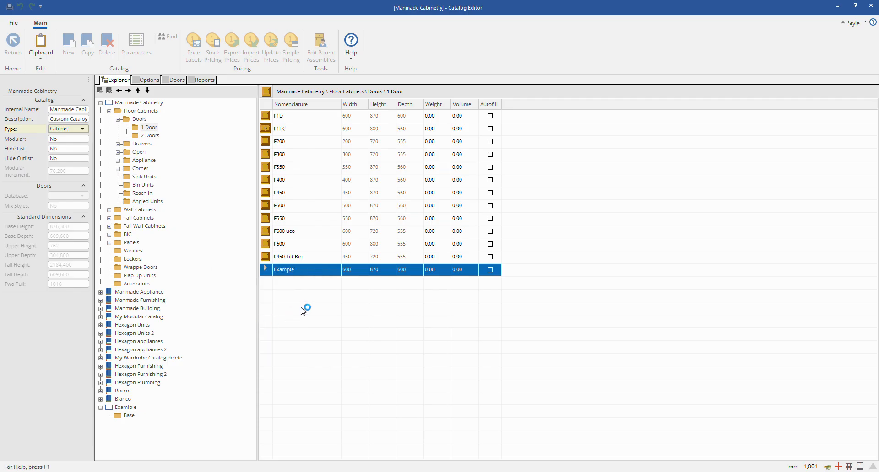
{"action": "key", "text": "Escape"}
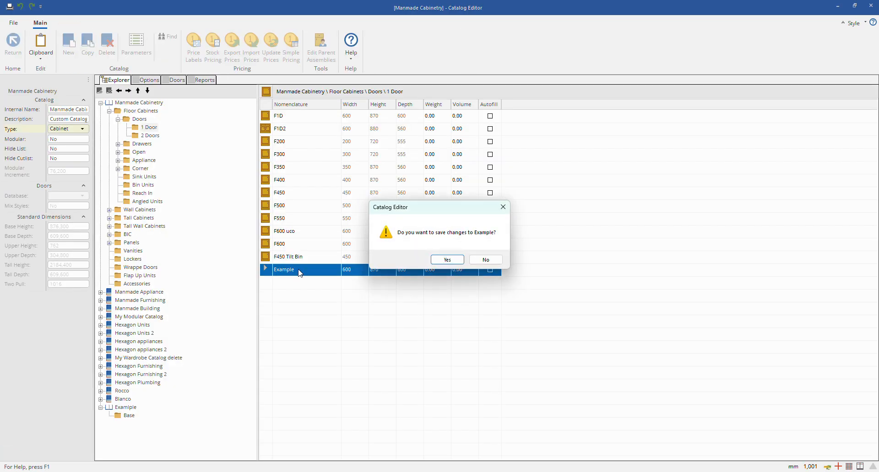
{"action": "left_click", "coordinate": [494, 260]}
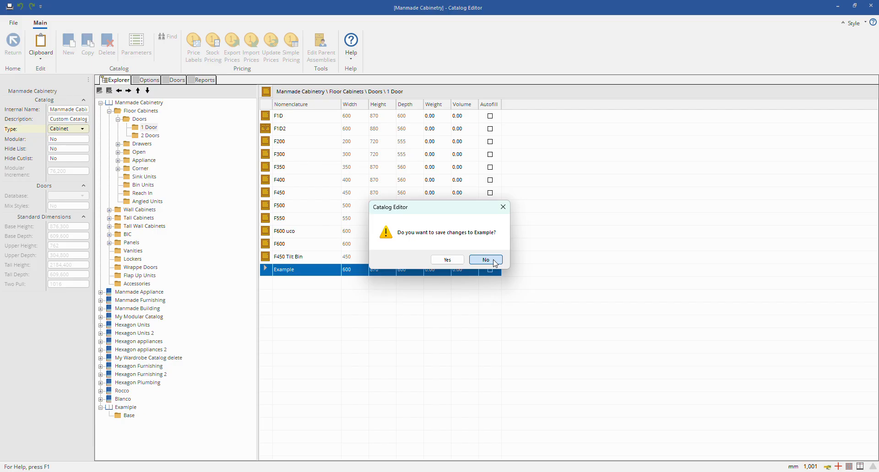
Step: Open the Example cabinet for editing, inspect it from several angles in 3D, and return to the catalog without saving
{"action": "right_click", "coordinate": [271, 276]}
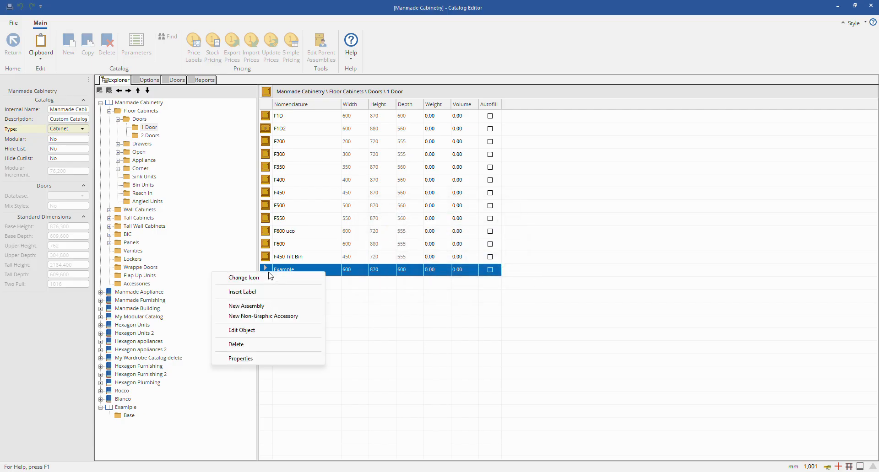
{"action": "left_click", "coordinate": [257, 331]}
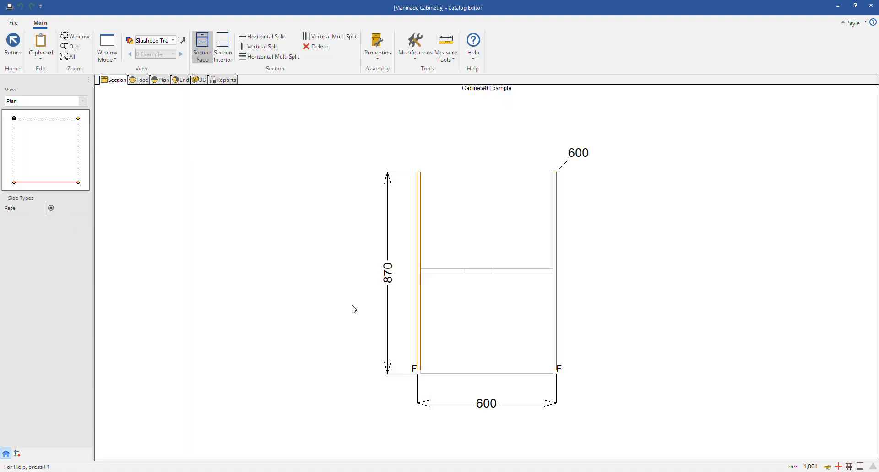
{"action": "left_click", "coordinate": [458, 275]}
{"action": "left_click", "coordinate": [200, 80]}
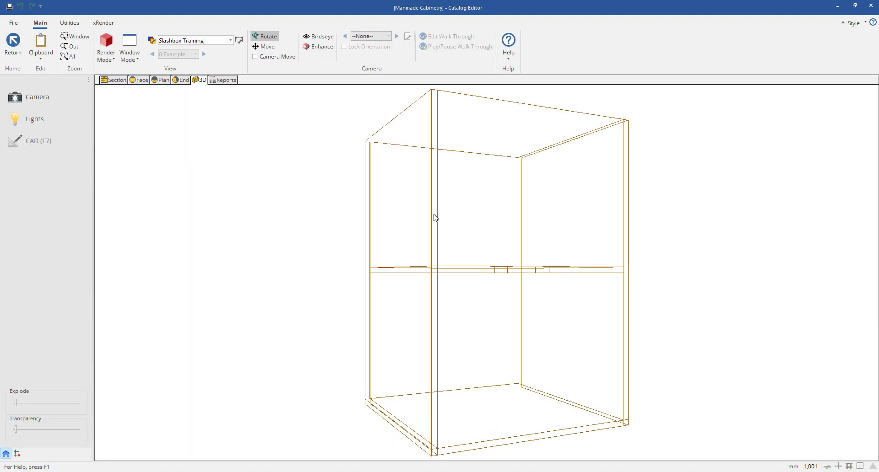
{"action": "mouse_move", "coordinate": [435, 217]}
{"action": "left_mouse_down"}
{"action": "mouse_move", "coordinate": [471, 326]}
{"action": "mouse_move", "coordinate": [336, 279]}
{"action": "mouse_move", "coordinate": [419, 211]}
{"action": "mouse_move", "coordinate": [559, 325]}
{"action": "left_mouse_up"}
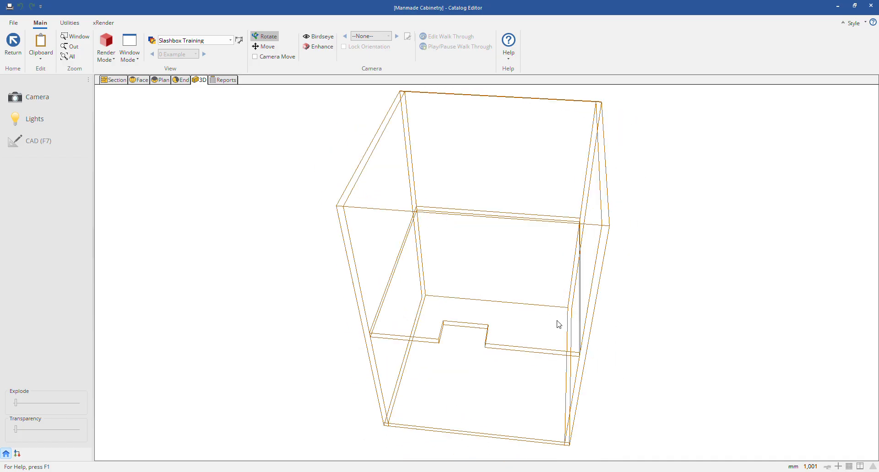
{"action": "left_click", "coordinate": [13, 42]}
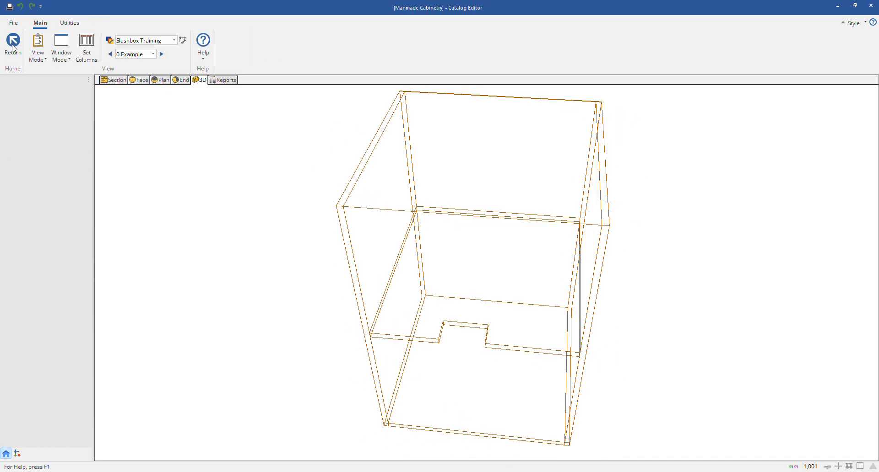
{"action": "left_click", "coordinate": [485, 260]}
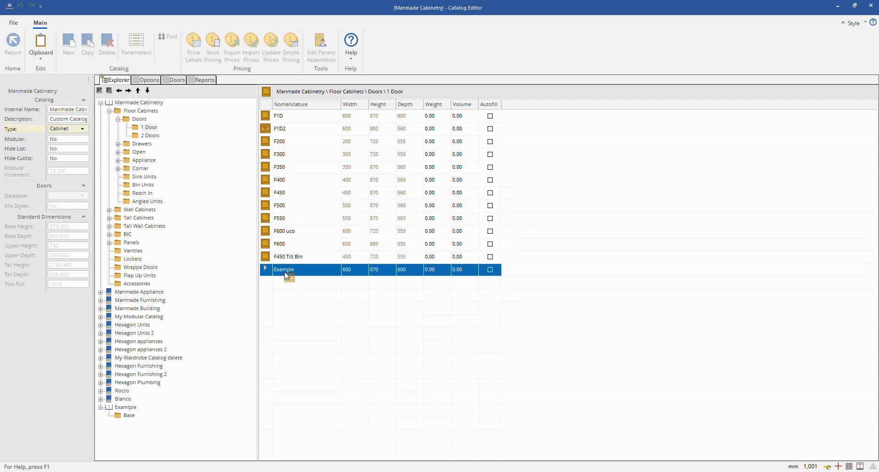
Step: Copy the Example cabinet from the 1 Door folder into the Example catalog's Base folder and open that folder
{"action": "left_click_drag", "start_coordinate": [285, 275], "coordinate": [136, 418]}
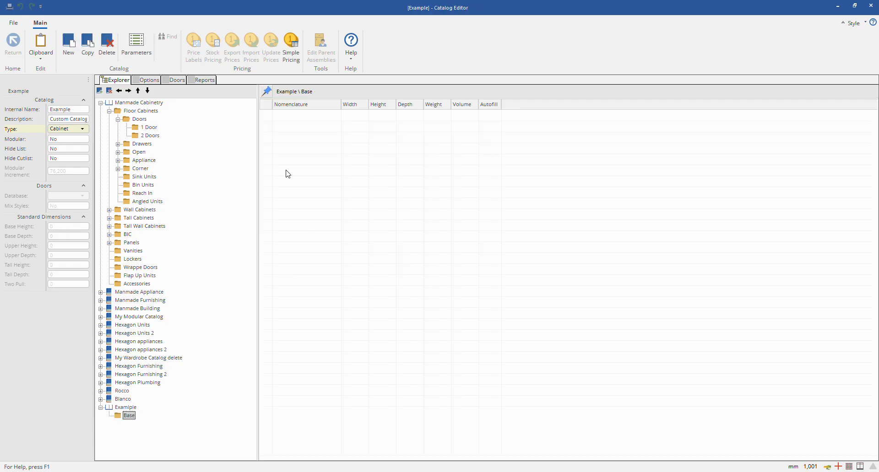
{"action": "left_click", "coordinate": [149, 128]}
{"action": "left_click_drag", "start_coordinate": [276, 273], "coordinate": [130, 420]}
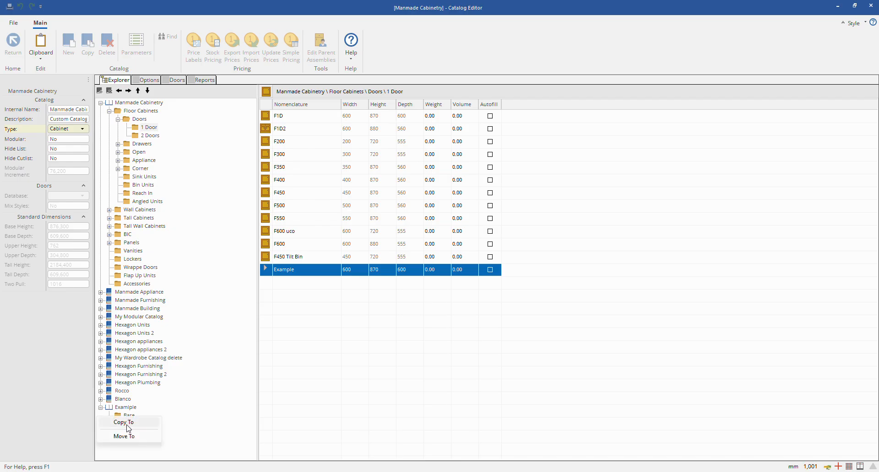
{"action": "left_click", "coordinate": [128, 426]}
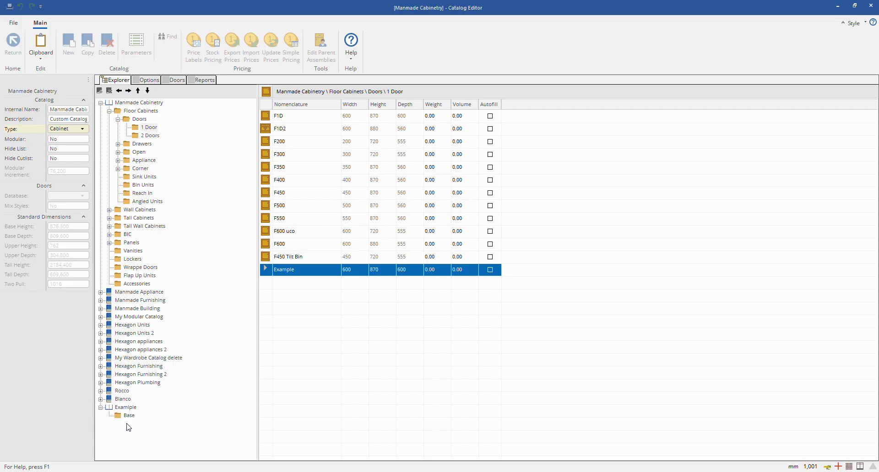
{"action": "left_click", "coordinate": [128, 417]}
{"action": "left_click", "coordinate": [277, 116]}
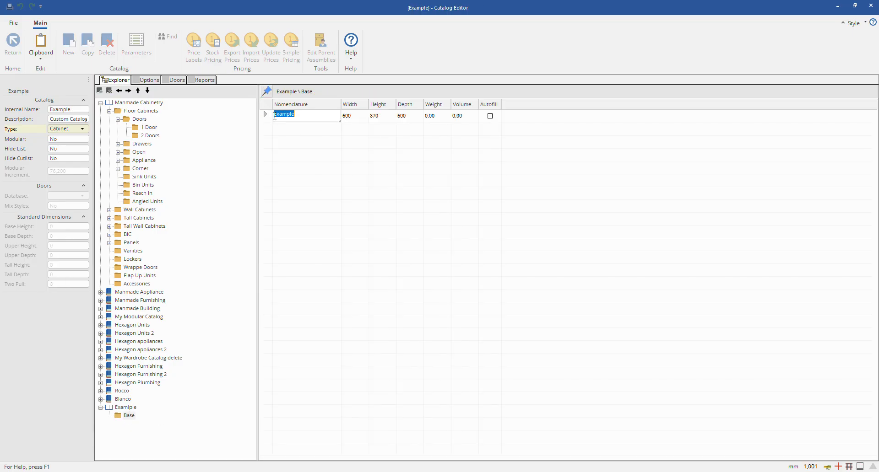
Step: Review the classes and types offered for a new assembly in the 1 Door folder, and cancel its creation
{"action": "left_click", "coordinate": [148, 127]}
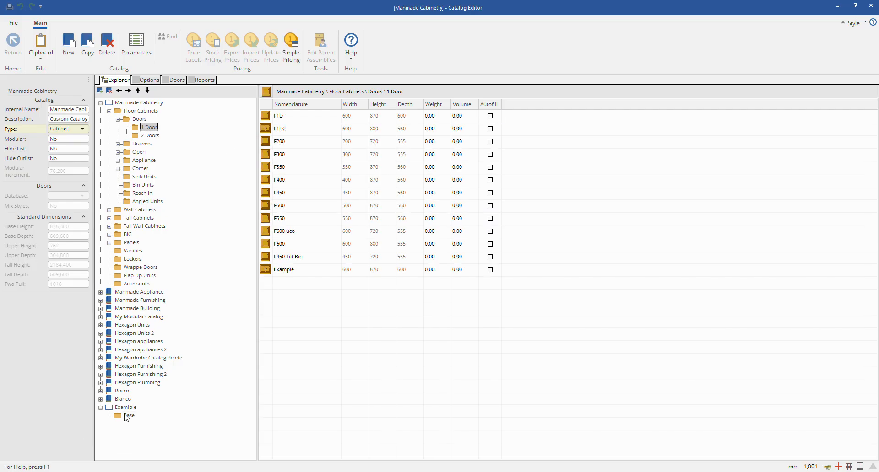
{"action": "left_click", "coordinate": [272, 259]}
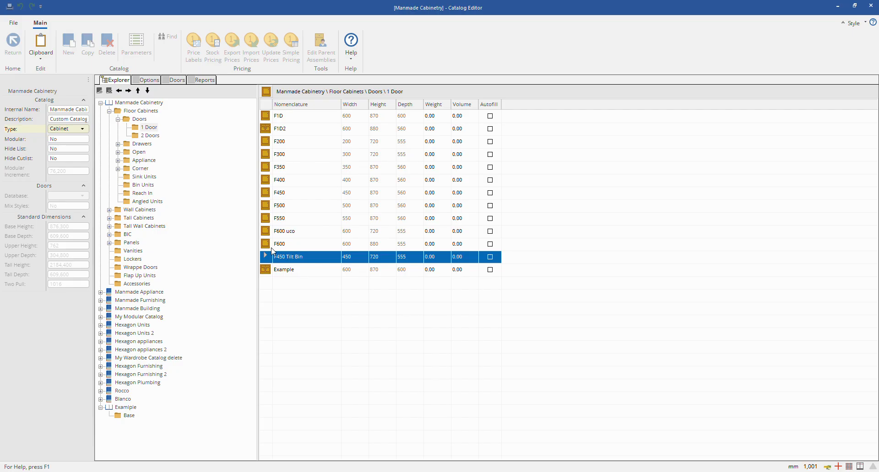
{"action": "right_click", "coordinate": [272, 253]}
{"action": "left_click", "coordinate": [267, 288]}
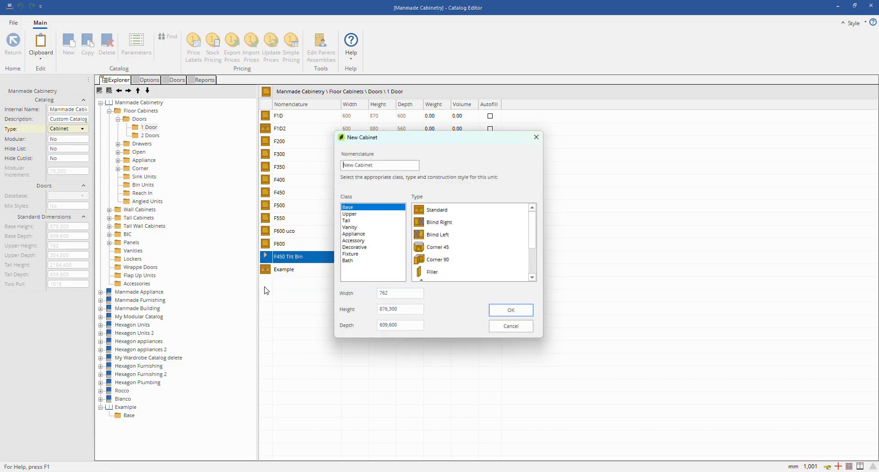
{"action": "scroll", "coordinate": [383, 224], "scroll_direction": "down", "scroll_amount": 2}
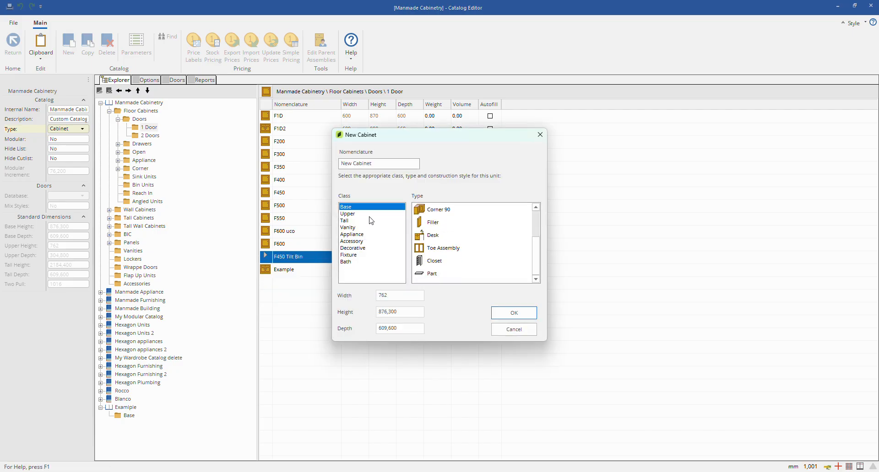
{"action": "scroll", "coordinate": [449, 229], "scroll_direction": "up", "scroll_amount": 2}
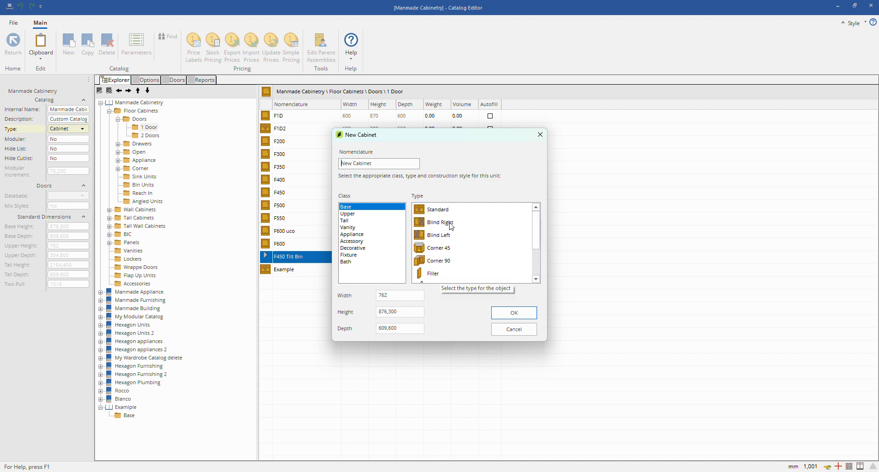
{"action": "left_click", "coordinate": [513, 330]}
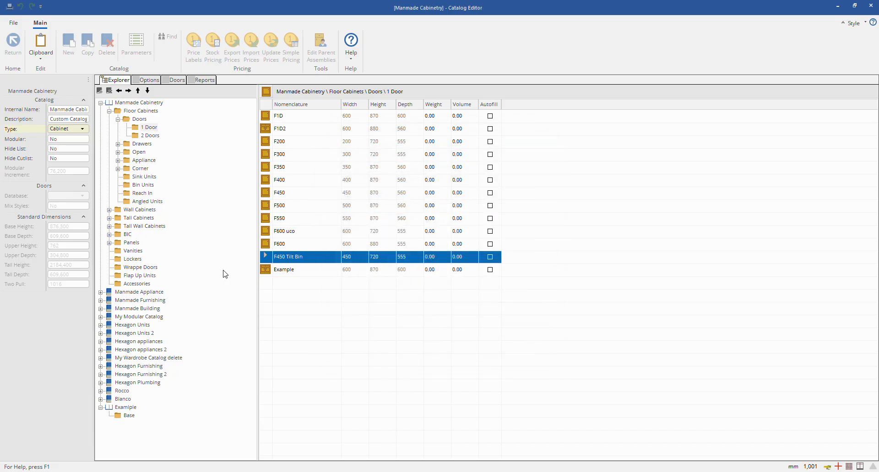
Step: Rename the copied cabinet in the Example catalog's Base folder as New Example
{"action": "left_click", "coordinate": [125, 407]}
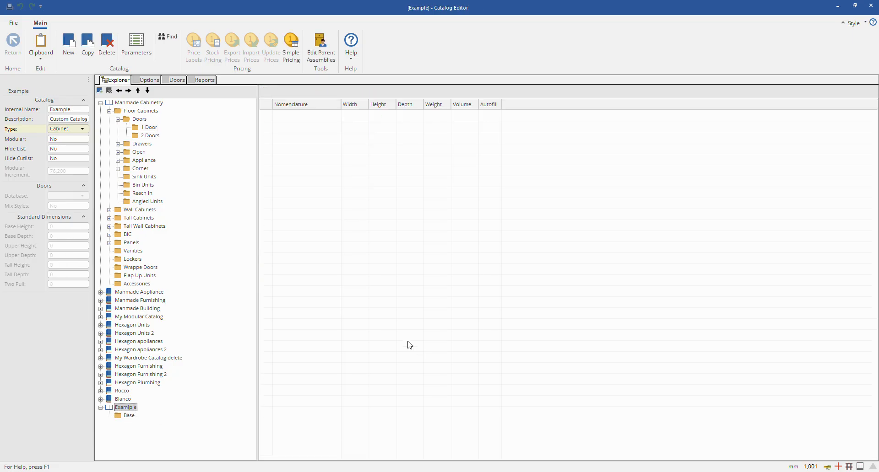
{"action": "left_click", "coordinate": [128, 416]}
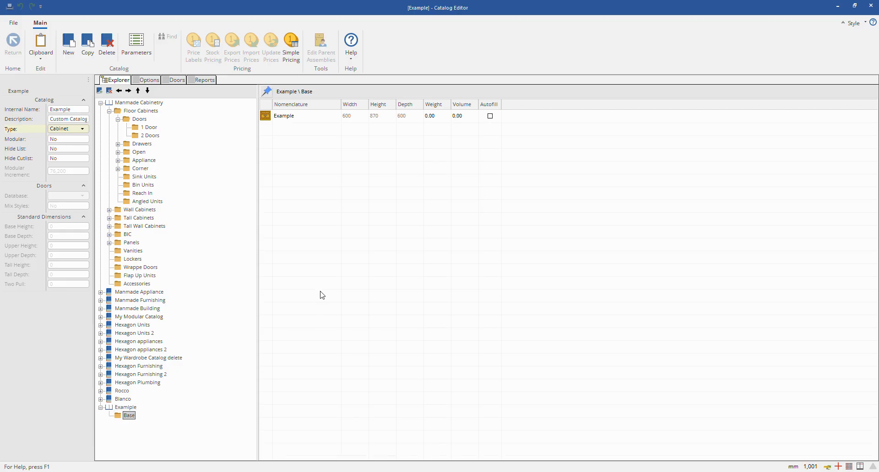
{"action": "left_click", "coordinate": [304, 209]}
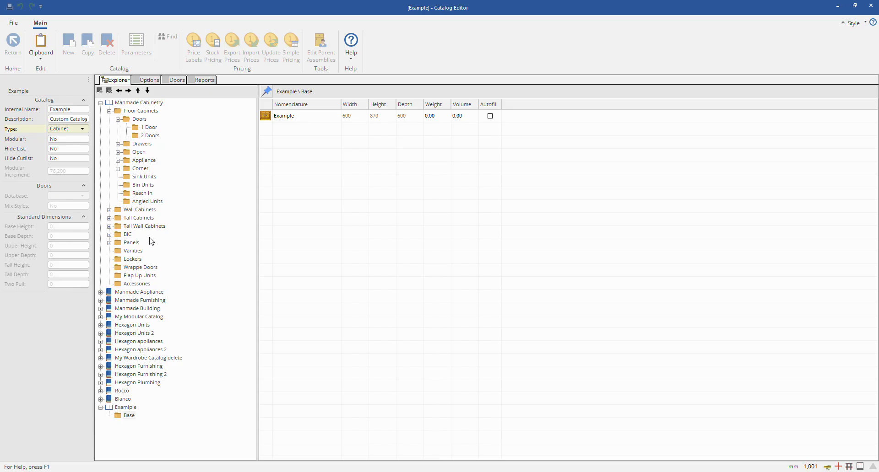
{"action": "left_click", "coordinate": [293, 116]}
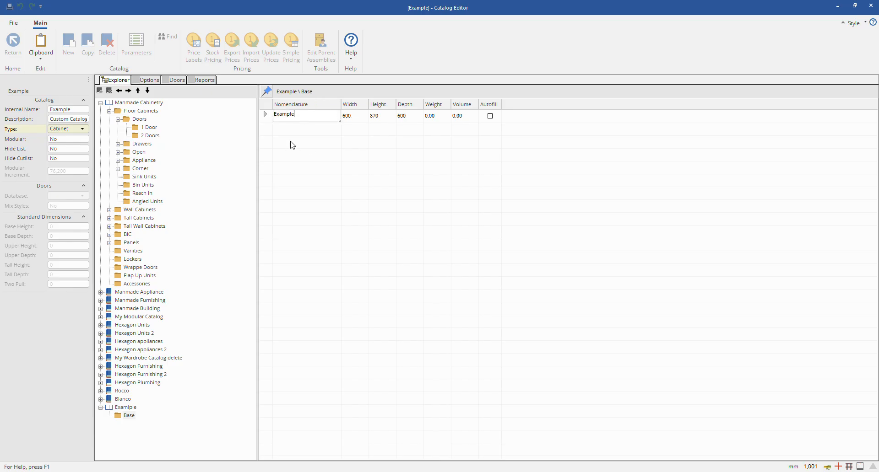
{"action": "left_click", "coordinate": [303, 114]}
{"action": "left_click", "coordinate": [364, 120]}
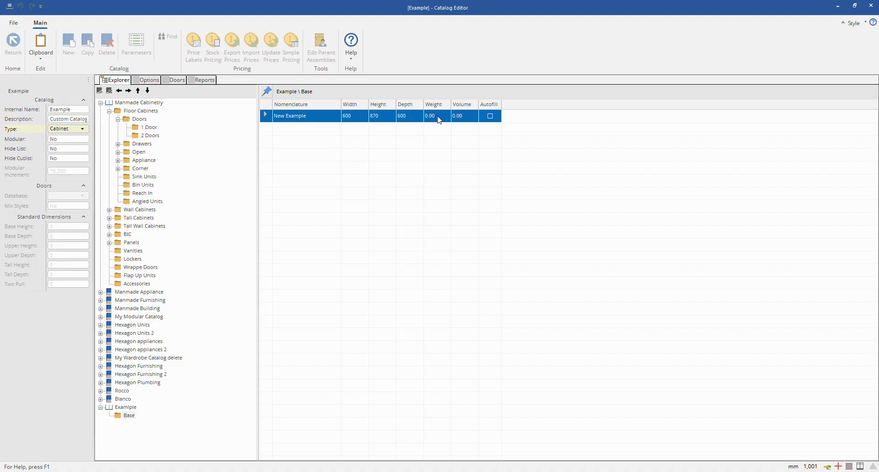
Step: Try the Volume and Autofill fields of the New Example cabinet, leaving Autofill off
{"action": "left_click", "coordinate": [467, 117]}
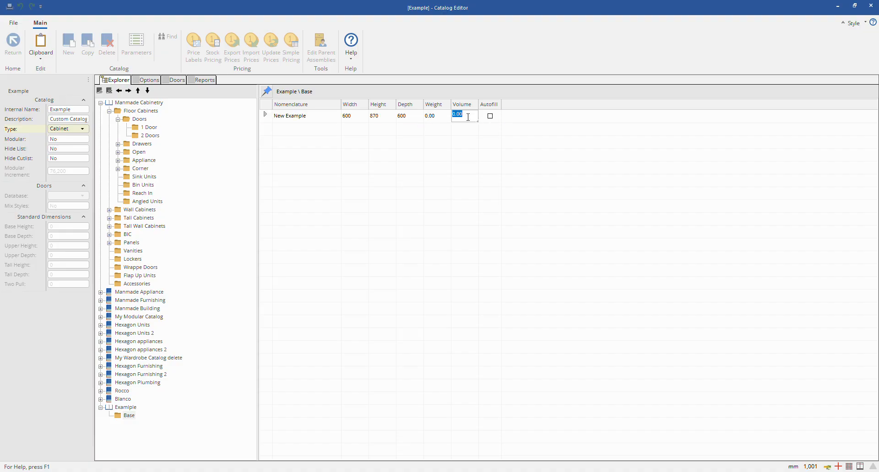
{"action": "left_click", "coordinate": [483, 162]}
{"action": "left_click", "coordinate": [496, 119]}
{"action": "left_click", "coordinate": [497, 118]}
{"action": "left_click", "coordinate": [490, 116]}
{"action": "left_click", "coordinate": [489, 118]}
{"action": "left_click", "coordinate": [491, 117]}
Step: Open the New Example cabinet's properties, inspect its 3D model from above, and return to the catalog without saving
{"action": "left_click", "coordinate": [298, 116]}
{"action": "left_click", "coordinate": [265, 117]}
{"action": "right_click", "coordinate": [265, 118]}
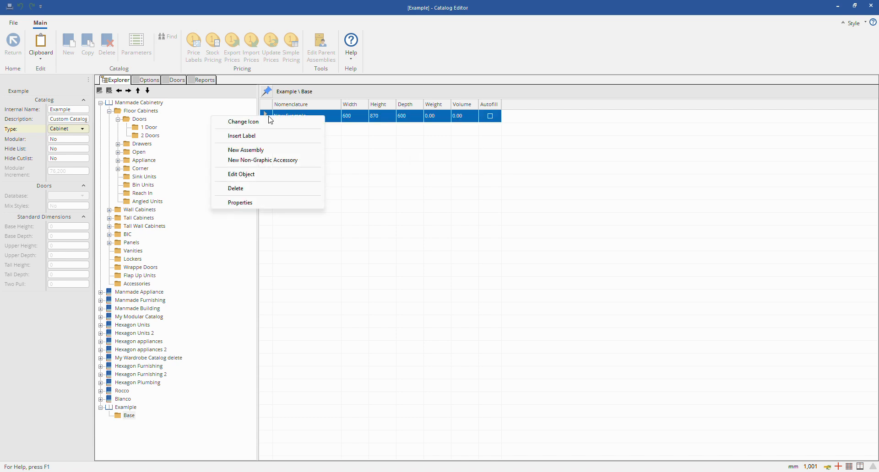
{"action": "left_click", "coordinate": [264, 203]}
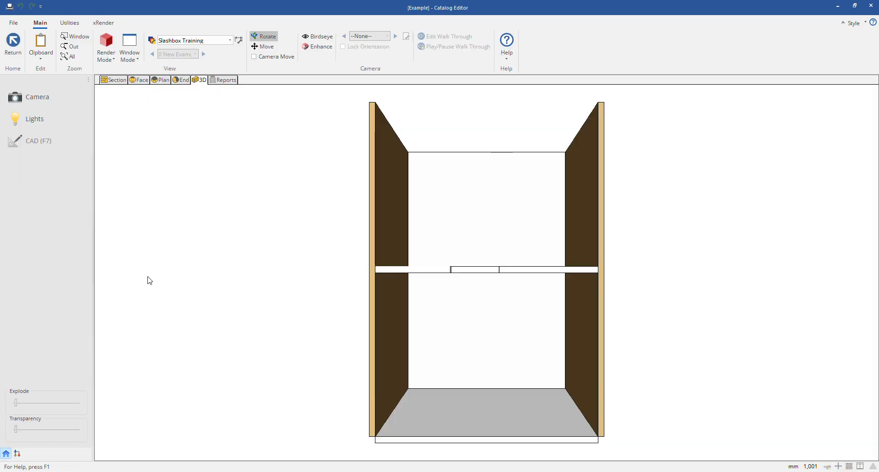
{"action": "left_click_drag", "start_coordinate": [396, 169], "coordinate": [630, 255]}
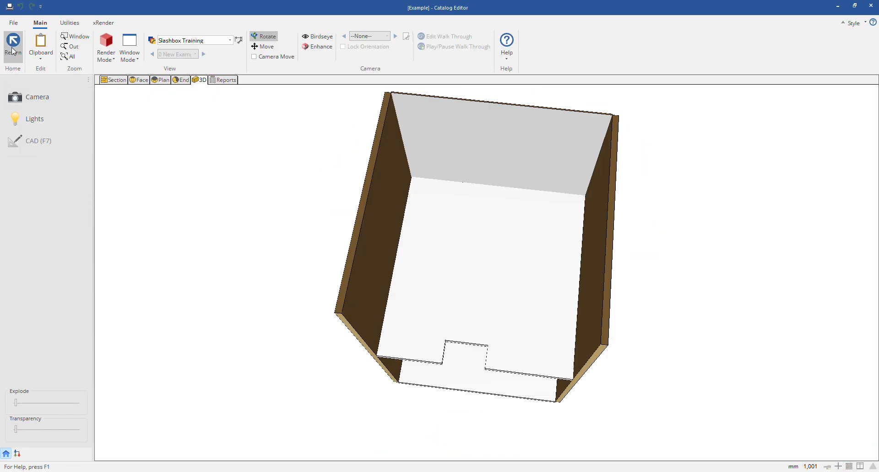
{"action": "left_click", "coordinate": [13, 43]}
{"action": "left_click", "coordinate": [503, 262]}
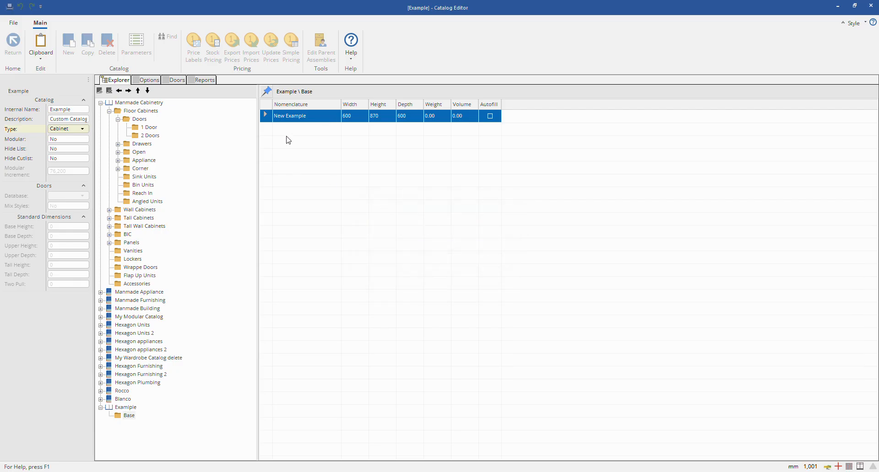
Step: Check the commands available for the New Example cabinet, then collapse the expanded Manmade Cabinetry catalog tree
{"action": "right_click", "coordinate": [265, 120]}
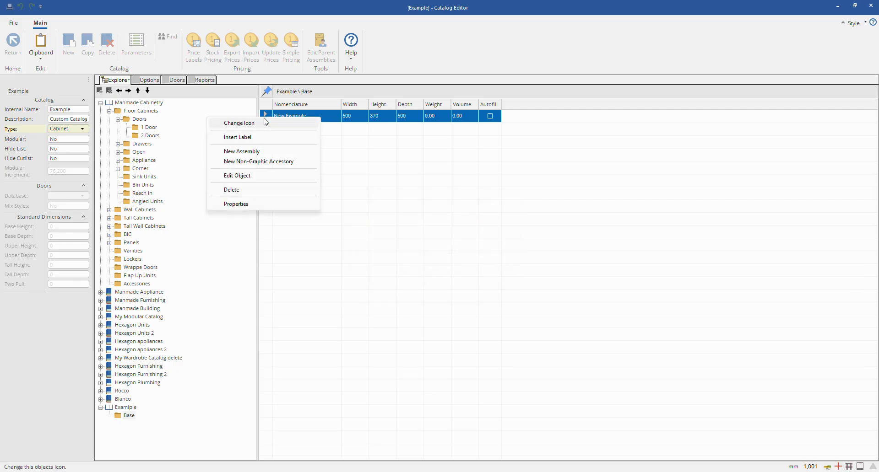
{"action": "left_click", "coordinate": [231, 190]}
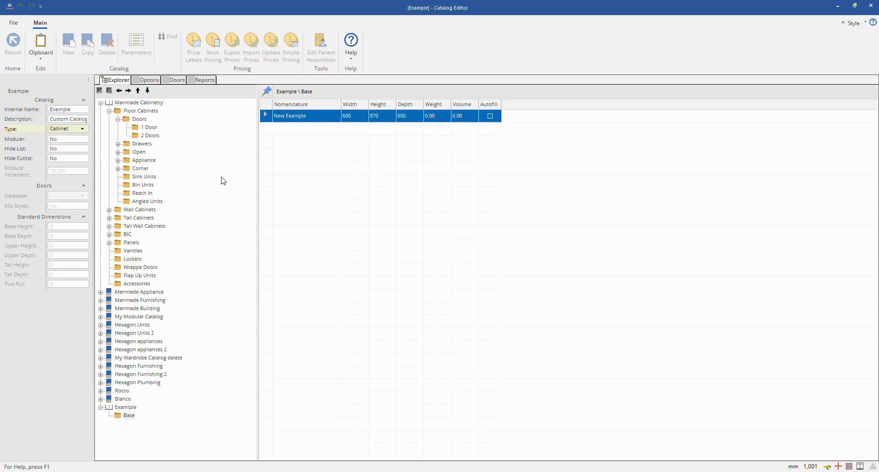
{"action": "left_click", "coordinate": [123, 407]}
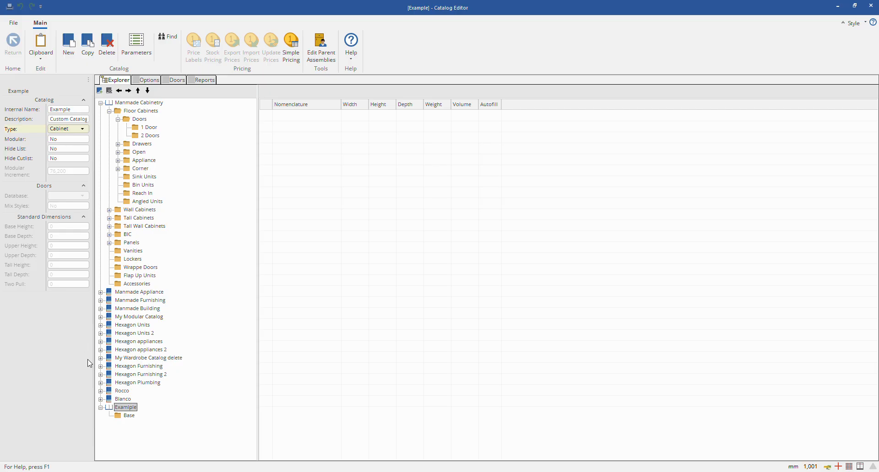
{"action": "left_click", "coordinate": [118, 119]}
{"action": "left_click", "coordinate": [109, 110]}
{"action": "left_click", "coordinate": [101, 103]}
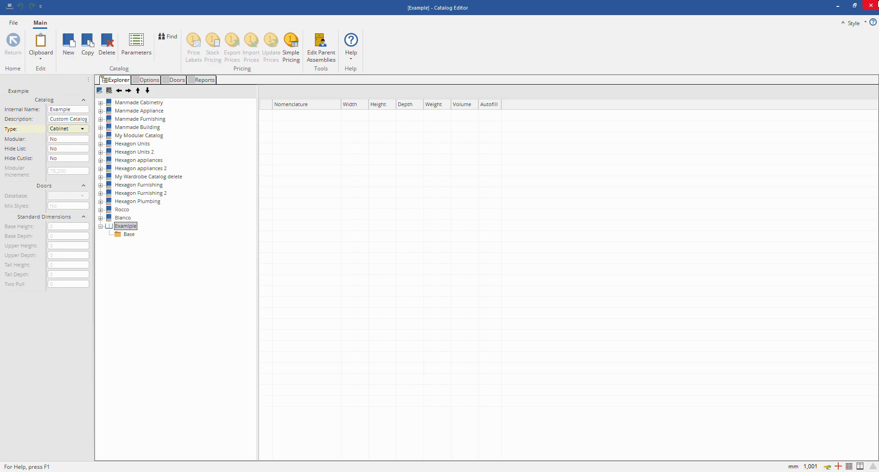
Step: Close the Catalog Editor and the CV 2025 folder window, dismiss the beta notice in CABINET VISION and start a new job
{"action": "left_click", "coordinate": [871, 5]}
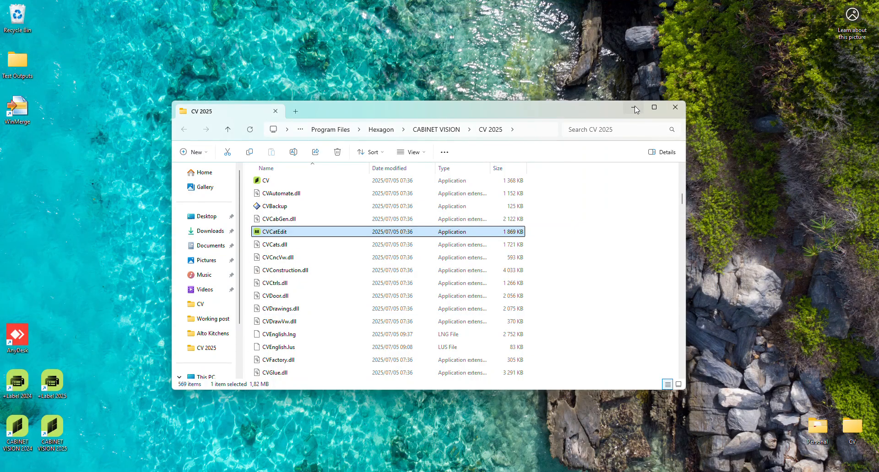
{"action": "left_click", "coordinate": [676, 108]}
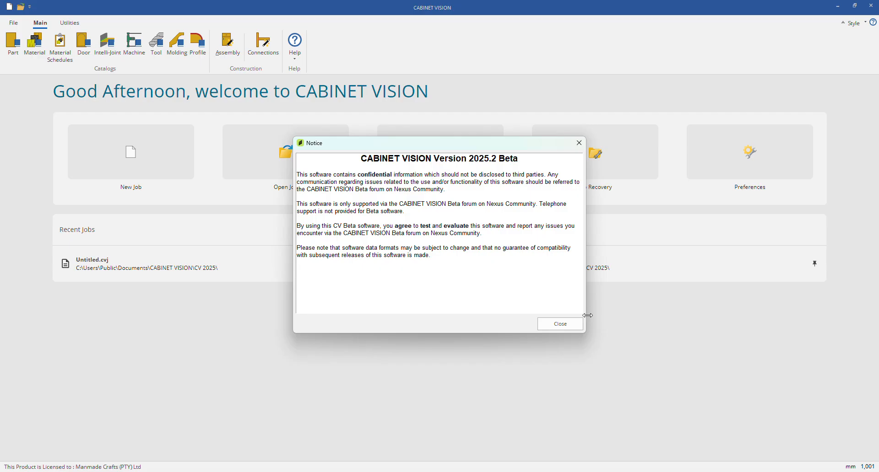
{"action": "left_click", "coordinate": [560, 326]}
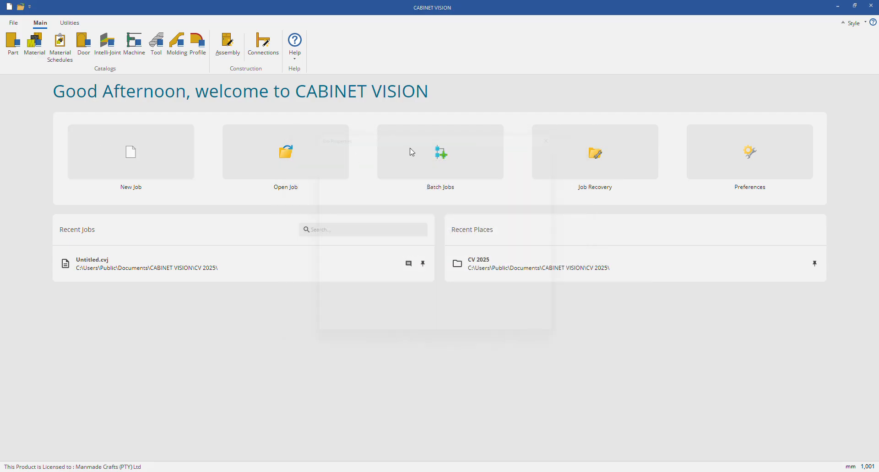
{"action": "left_click", "coordinate": [510, 339]}
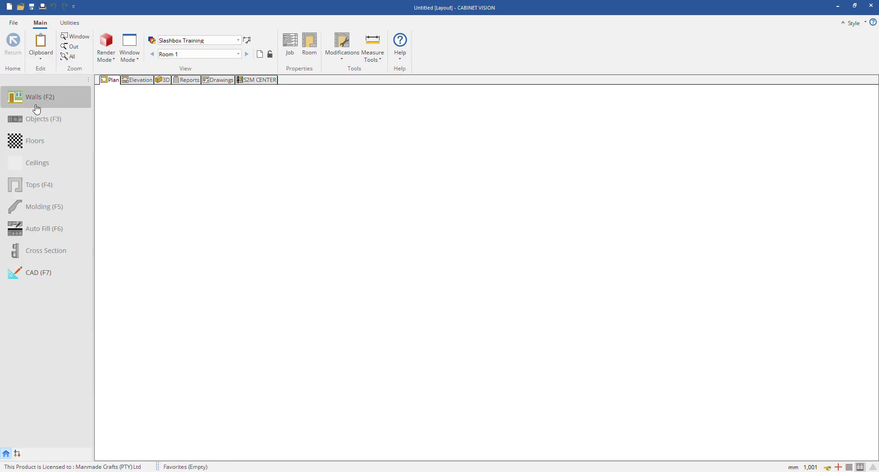
Step: Draw a single straight horizontal wall about 2540 mm long in the plan view and end the wall chain
{"action": "left_click", "coordinate": [35, 104]}
{"action": "left_click", "coordinate": [246, 154]}
{"action": "left_click", "coordinate": [460, 155]}
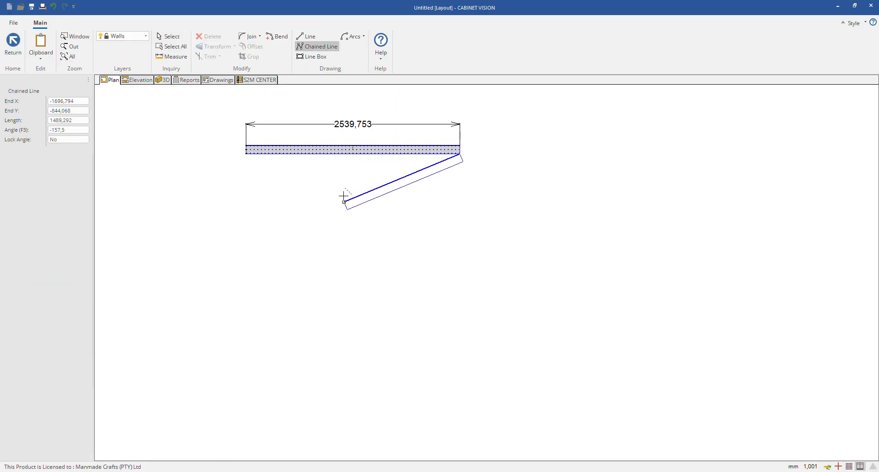
{"action": "key", "text": "Escape"}
{"action": "key", "text": "Escape"}
Step: Place the New Example cabinet from the Example catalog's Base folder on the wall, about 1050 mm from its left end
{"action": "left_click", "coordinate": [43, 124]}
{"action": "left_click", "coordinate": [33, 305]}
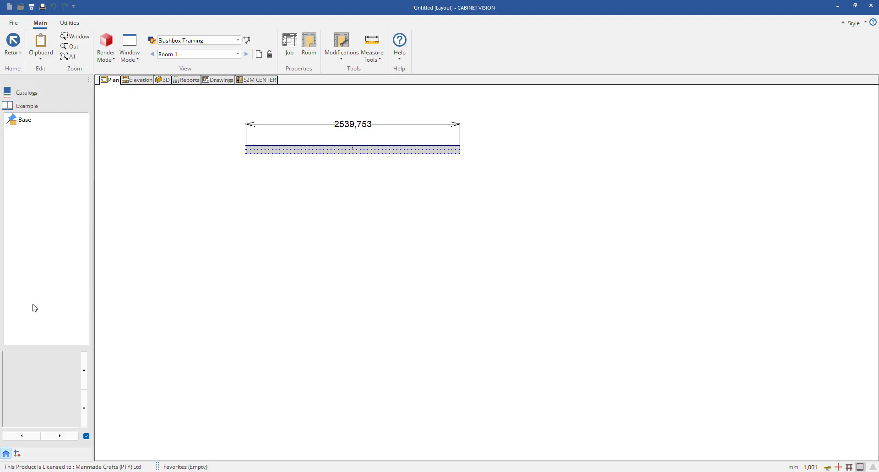
{"action": "left_click", "coordinate": [36, 95]}
{"action": "left_click", "coordinate": [30, 307]}
{"action": "left_click", "coordinate": [35, 124]}
{"action": "left_click", "coordinate": [36, 133]}
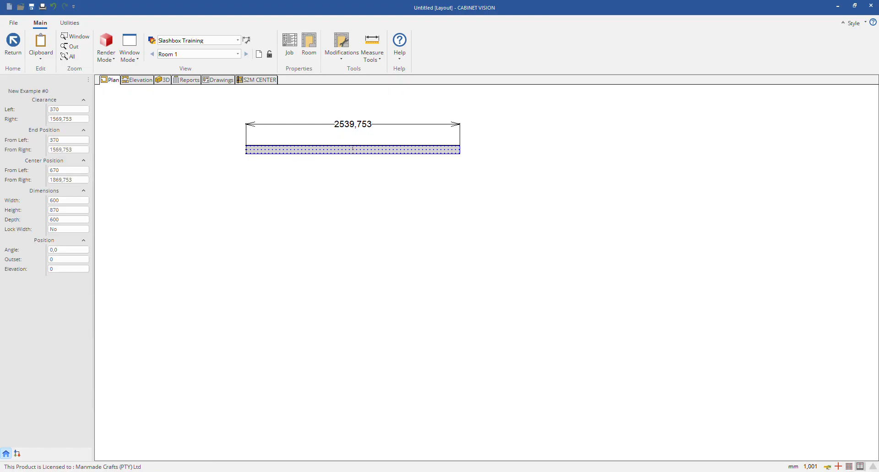
{"action": "left_click", "coordinate": [366, 161]}
Step: Open the placed New Example cabinet at assembly level, inspect its 3D model from another angle and return to the room plan
{"action": "double_click", "coordinate": [379, 161]}
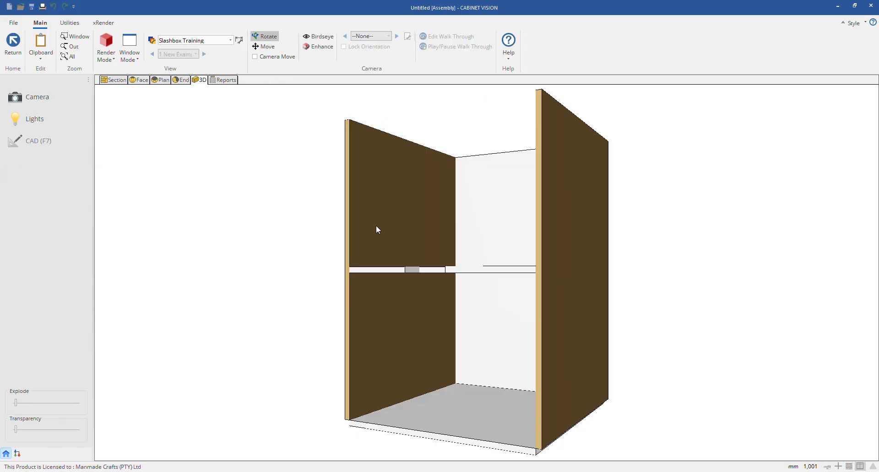
{"action": "left_click_drag", "start_coordinate": [376, 226], "coordinate": [648, 238]}
{"action": "left_click", "coordinate": [13, 42]}
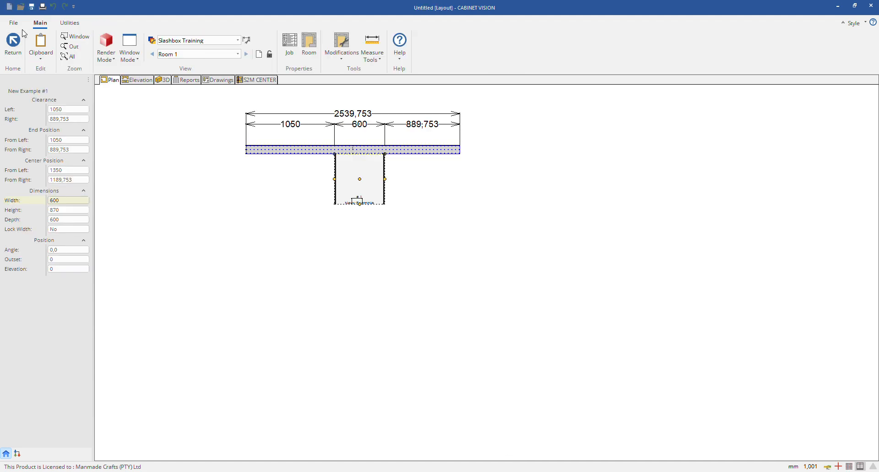
Step: Review the list of object catalogs available for the room and return to the layout commands
{"action": "left_click", "coordinate": [13, 42]}
{"action": "left_click", "coordinate": [30, 119]}
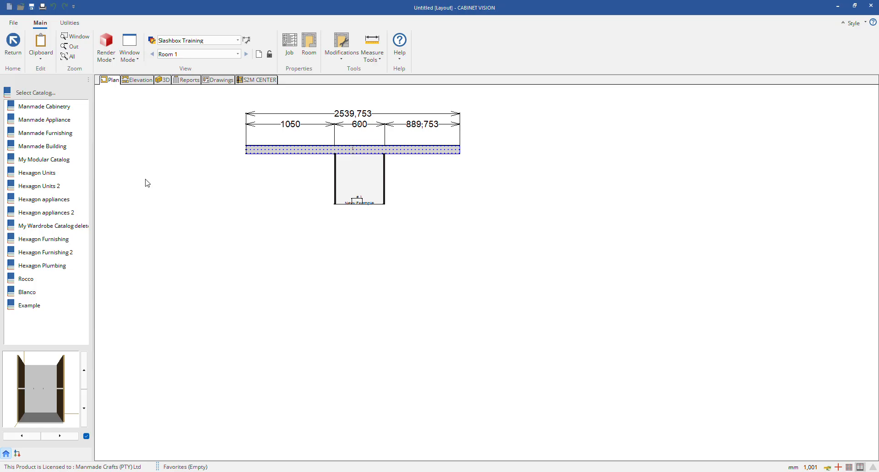
{"action": "key", "text": "Escape"}
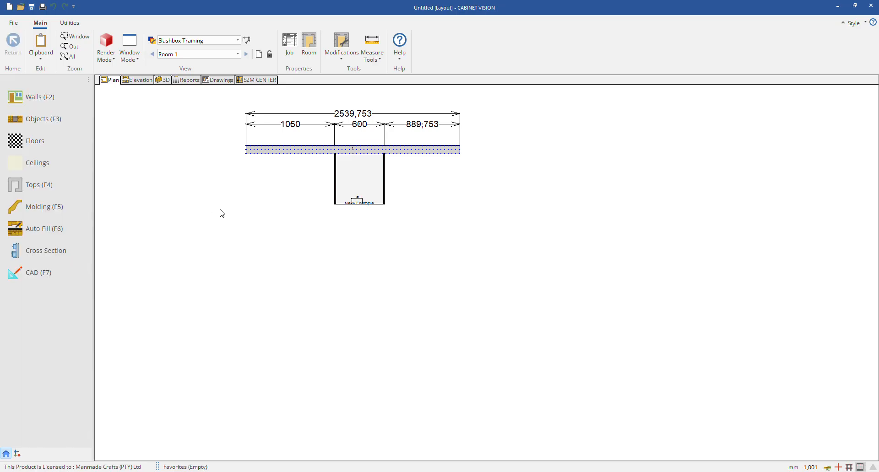
Step: Delete the New Example cabinet and the wall behind it from the plan
{"action": "left_click", "coordinate": [359, 188]}
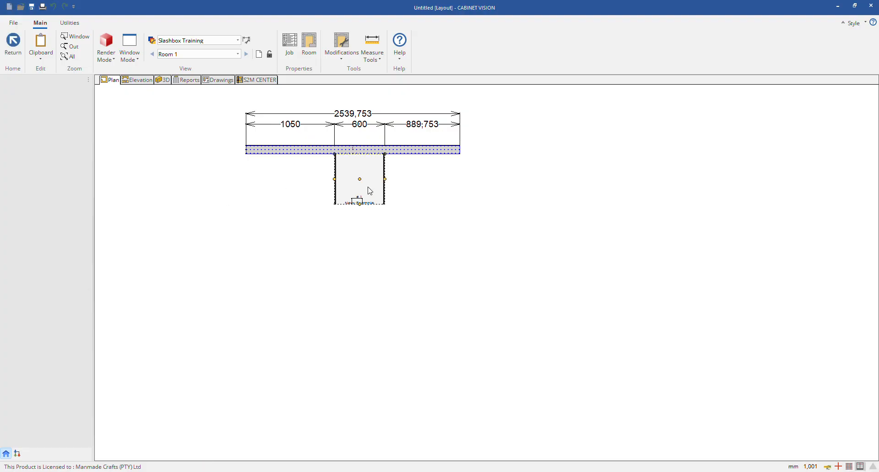
{"action": "left_click", "coordinate": [374, 184]}
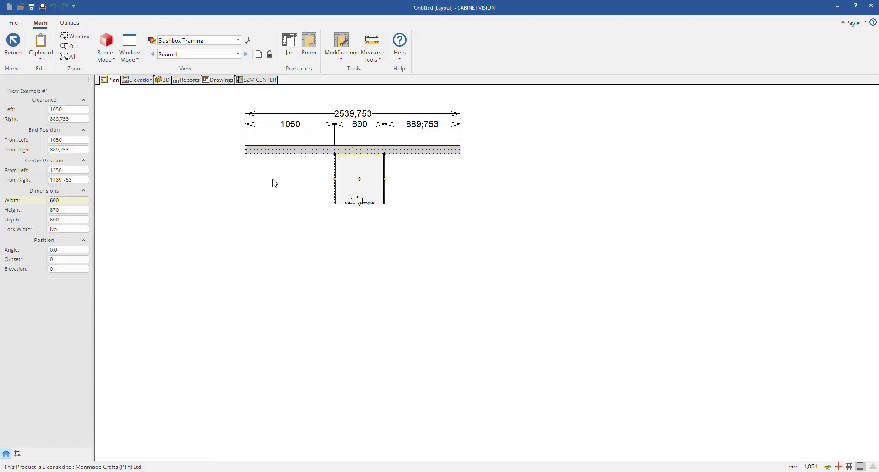
{"action": "left_click", "coordinate": [274, 184]}
{"action": "right_click", "coordinate": [349, 183]}
{"action": "left_click", "coordinate": [325, 132]}
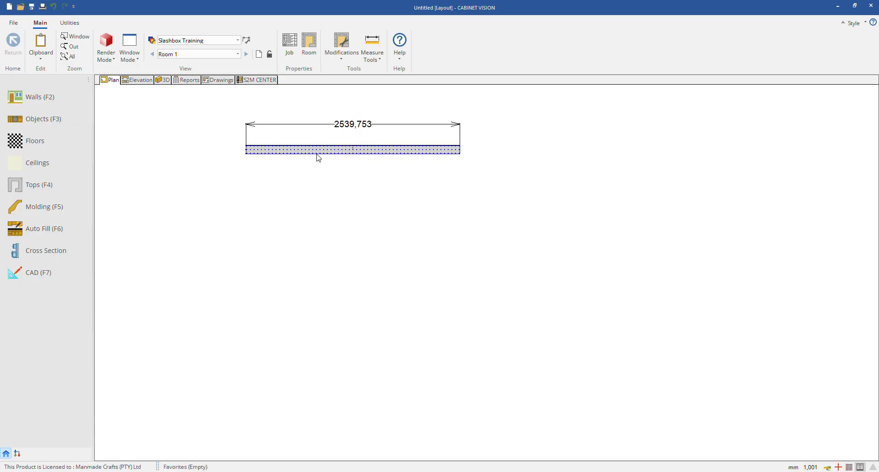
{"action": "left_click", "coordinate": [319, 156]}
{"action": "right_click", "coordinate": [318, 156]}
{"action": "left_click", "coordinate": [269, 136]}
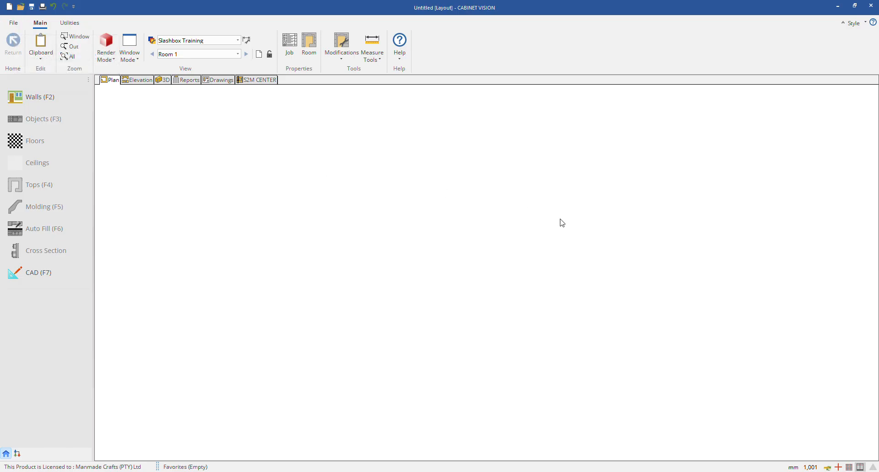
Step: Switch to the Training Plan PDF in the browser, examine the Day 2 Design Training topics, and return to CABINET VISION
{"action": "key", "text": "alt+Tab"}
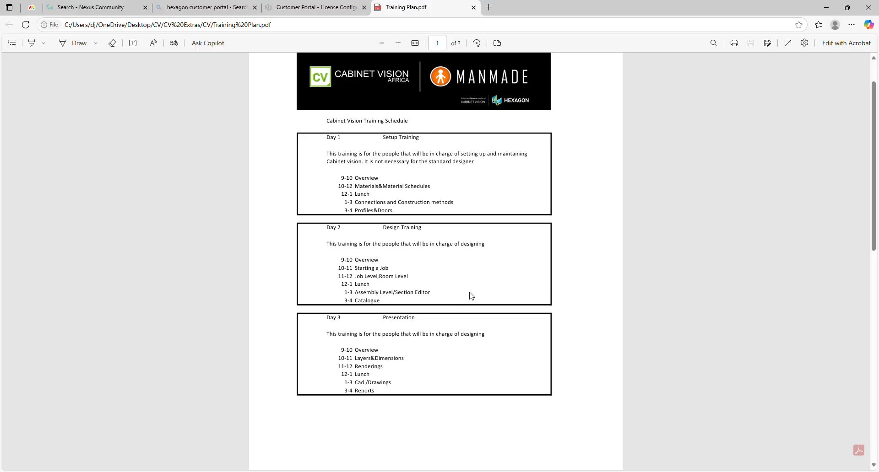
{"action": "left_click_drag", "start_coordinate": [389, 268], "coordinate": [339, 269]}
{"action": "left_click", "coordinate": [429, 278]}
{"action": "left_click_drag", "start_coordinate": [411, 277], "coordinate": [337, 277]}
{"action": "left_click", "coordinate": [440, 296]}
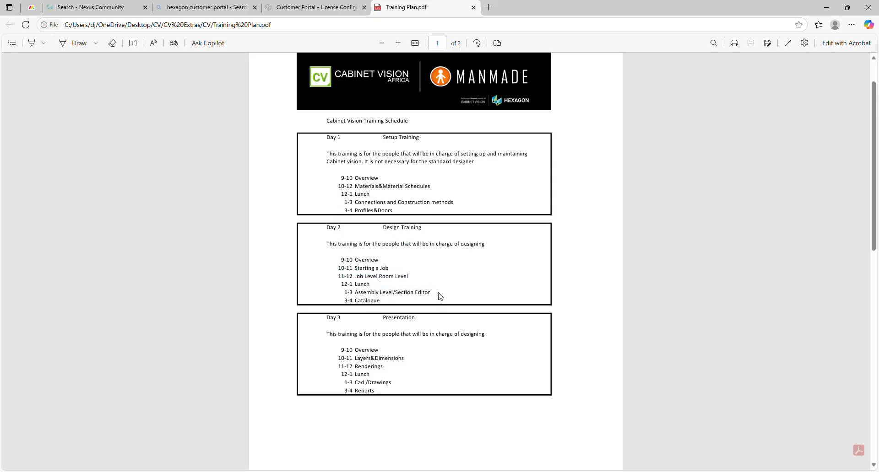
{"action": "double_click", "coordinate": [369, 300]}
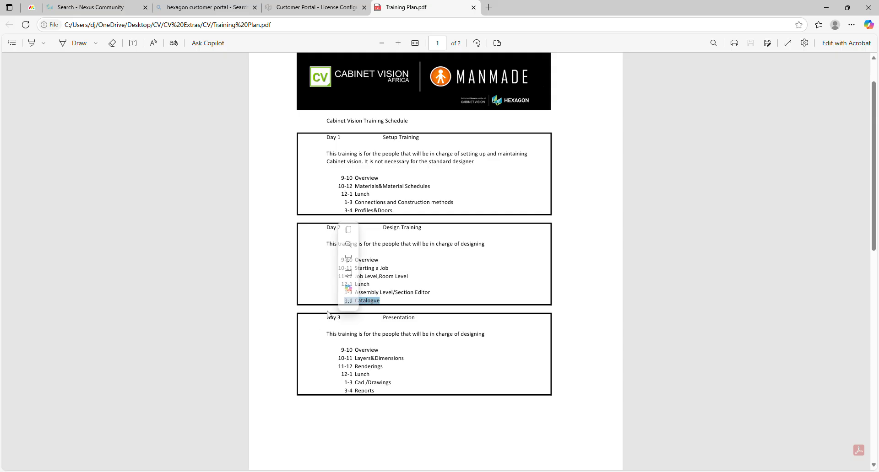
{"action": "left_click", "coordinate": [310, 305]}
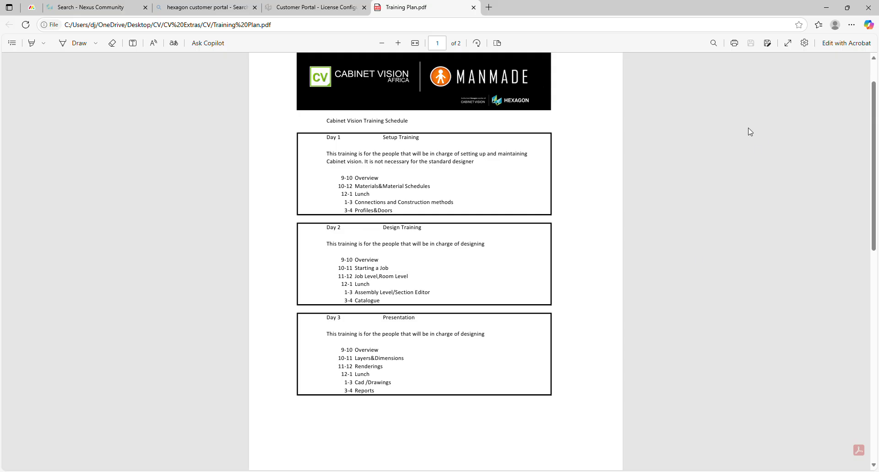
{"action": "scroll", "coordinate": [734, 151], "scroll_direction": "down", "scroll_amount": 3}
{"action": "scroll", "coordinate": [728, 155], "scroll_direction": "up", "scroll_amount": 4}
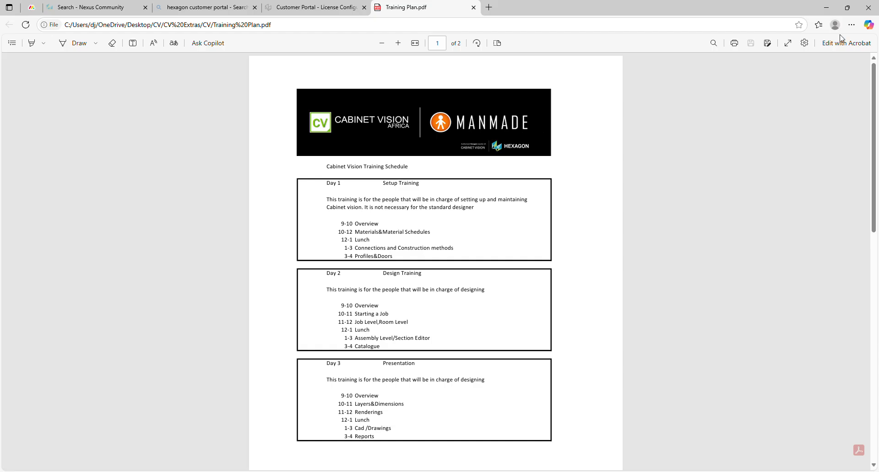
{"action": "left_click", "coordinate": [833, 7]}
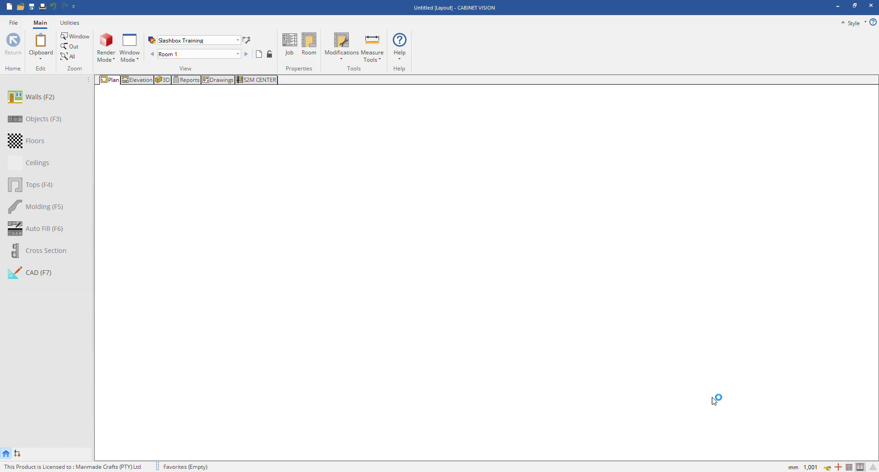
Step: Draw a closed rectangular room of four chained walls, about 3704 mm by 2295 mm, in the plan view
{"action": "left_click", "coordinate": [55, 98]}
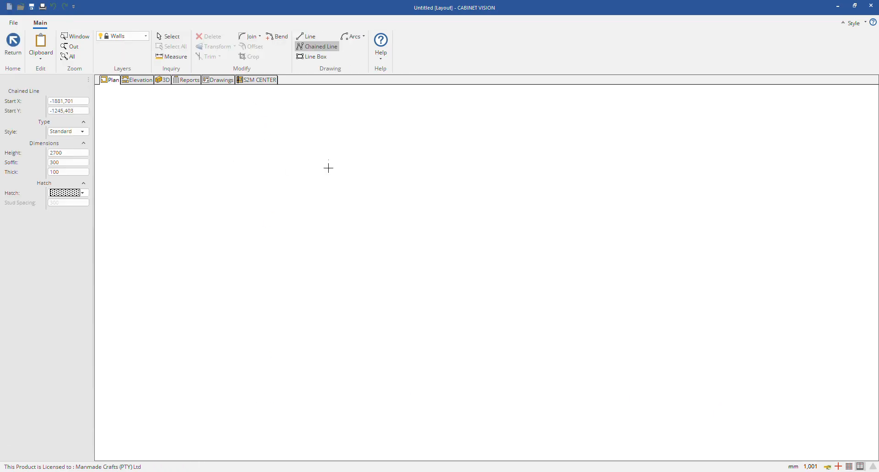
{"action": "left_click", "coordinate": [641, 361]}
{"action": "left_click", "coordinate": [328, 365]}
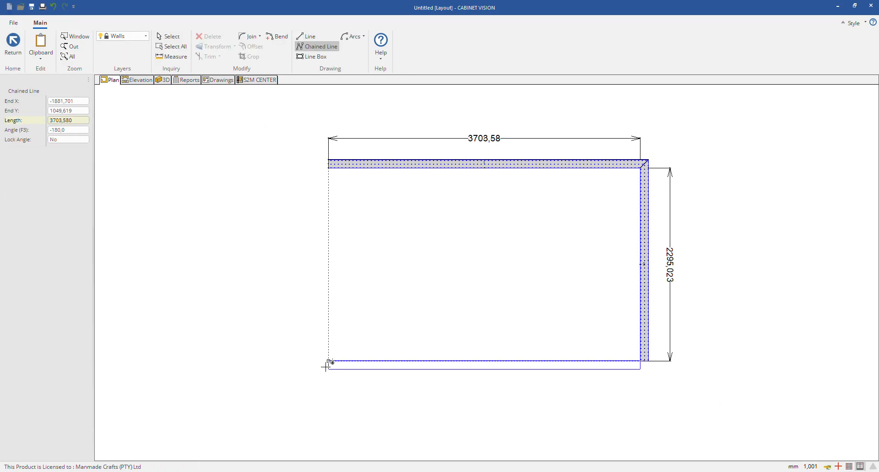
{"action": "left_click", "coordinate": [328, 168]}
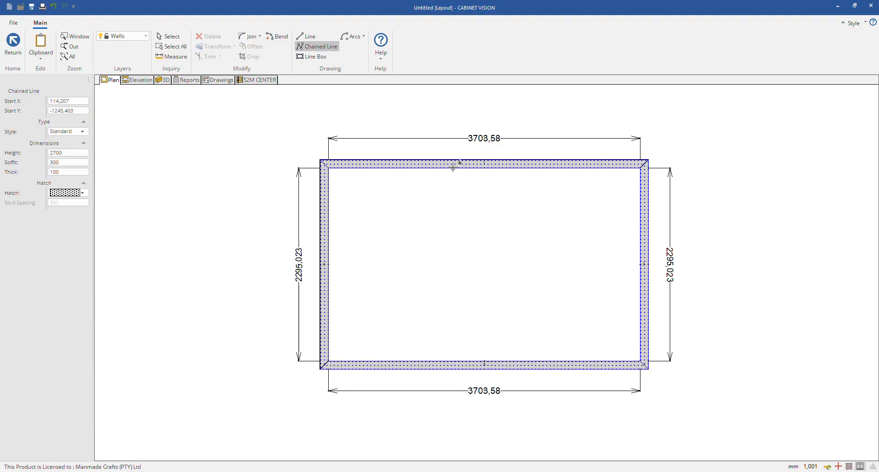
{"action": "key", "text": "Escape"}
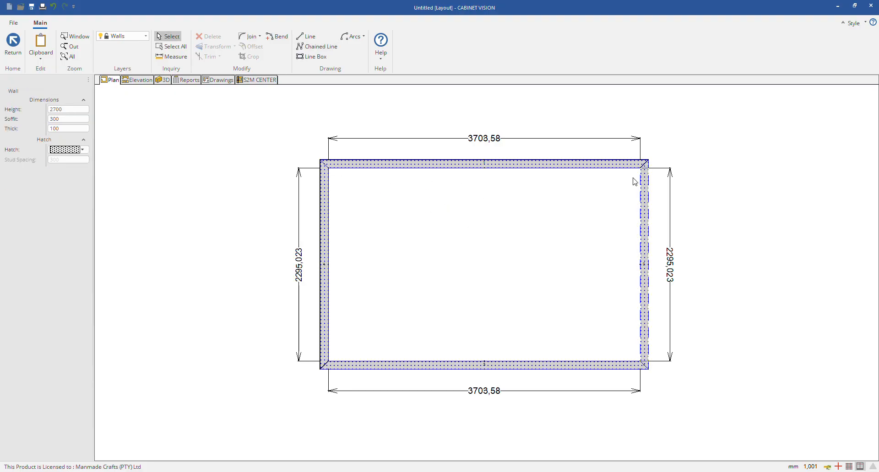